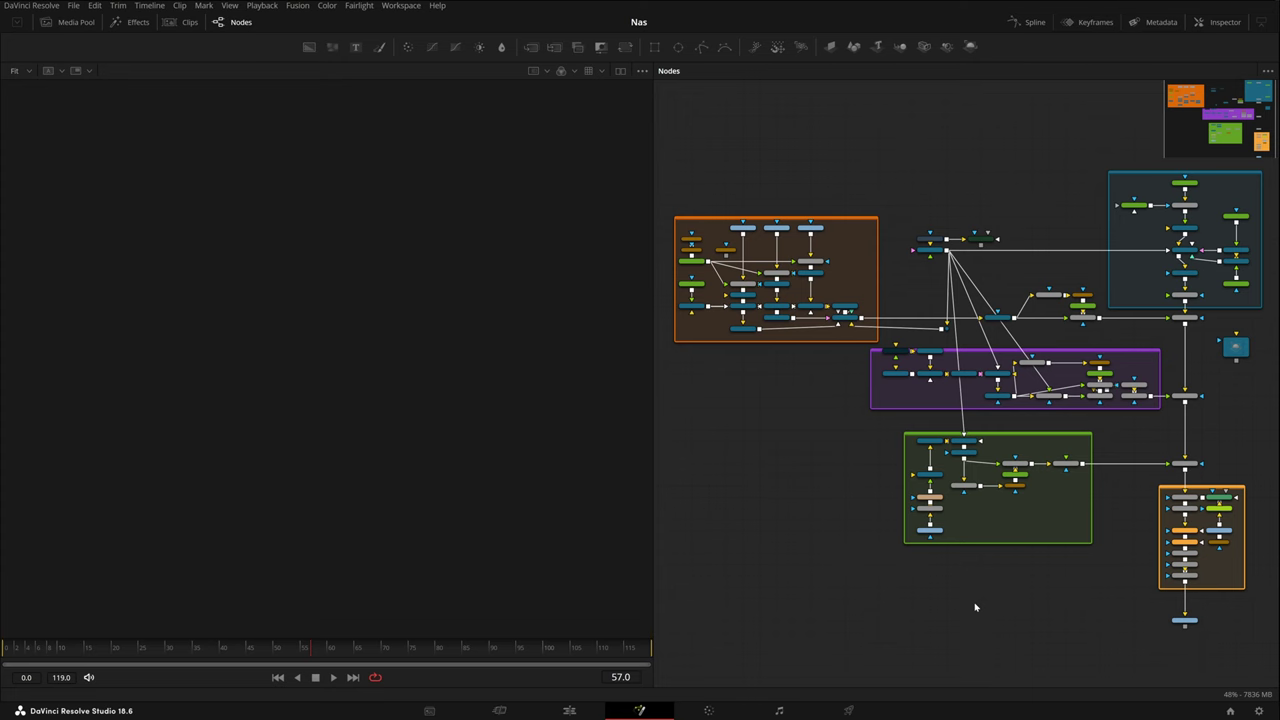
Look over the whole composition's node graph and the nodes inside the Background group.
scroll(1191, 455, "up", 5)
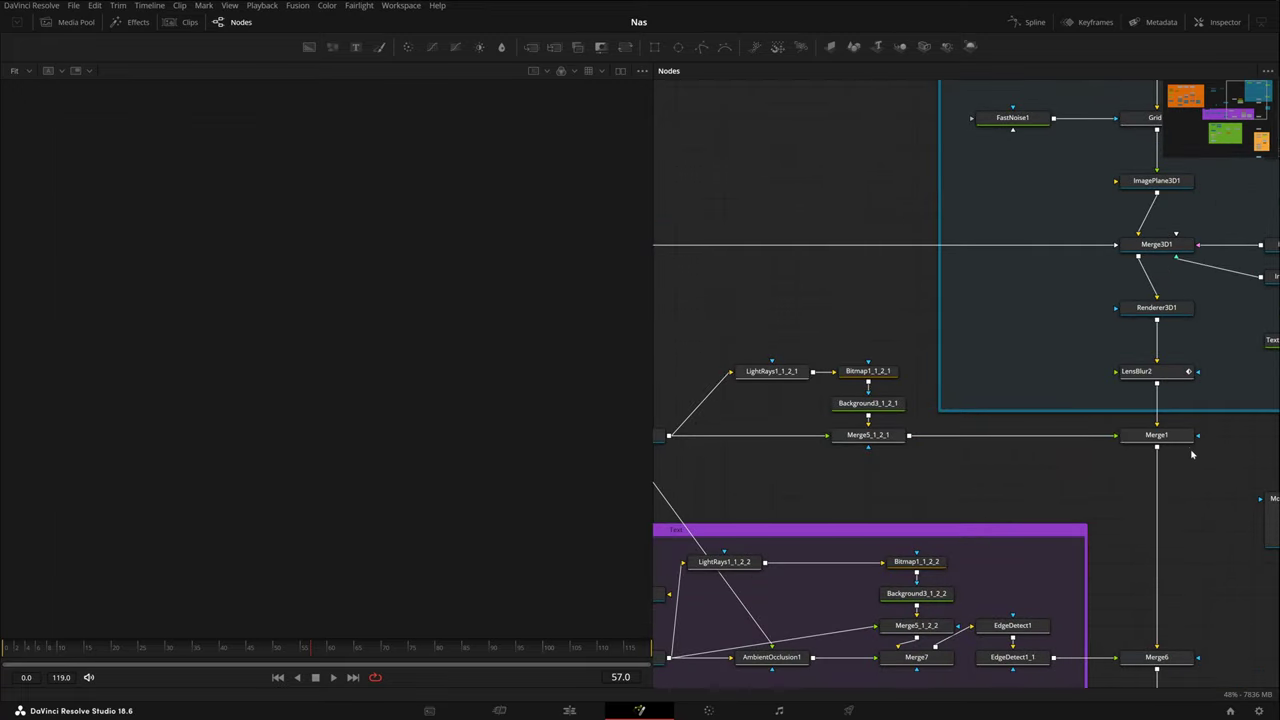
mouse_move(1191, 454)
left_mouse_down()
mouse_move(966, 523)
mouse_move(940, 570)
left_mouse_up()
mouse_move(1035, 519)
left_mouse_down()
mouse_move(1023, 543)
mouse_move(1049, 538)
left_mouse_up()
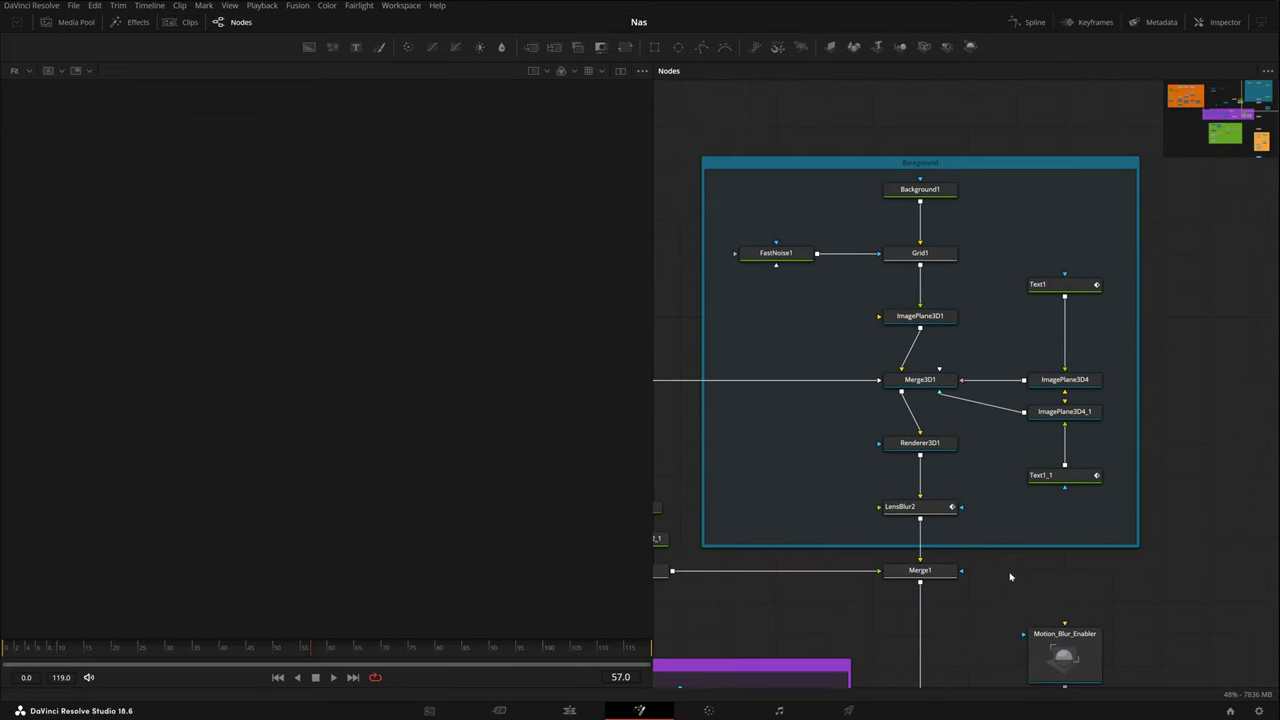
left_click_drag(1018, 575, 1014, 564)
scroll(977, 333, "down", 10)
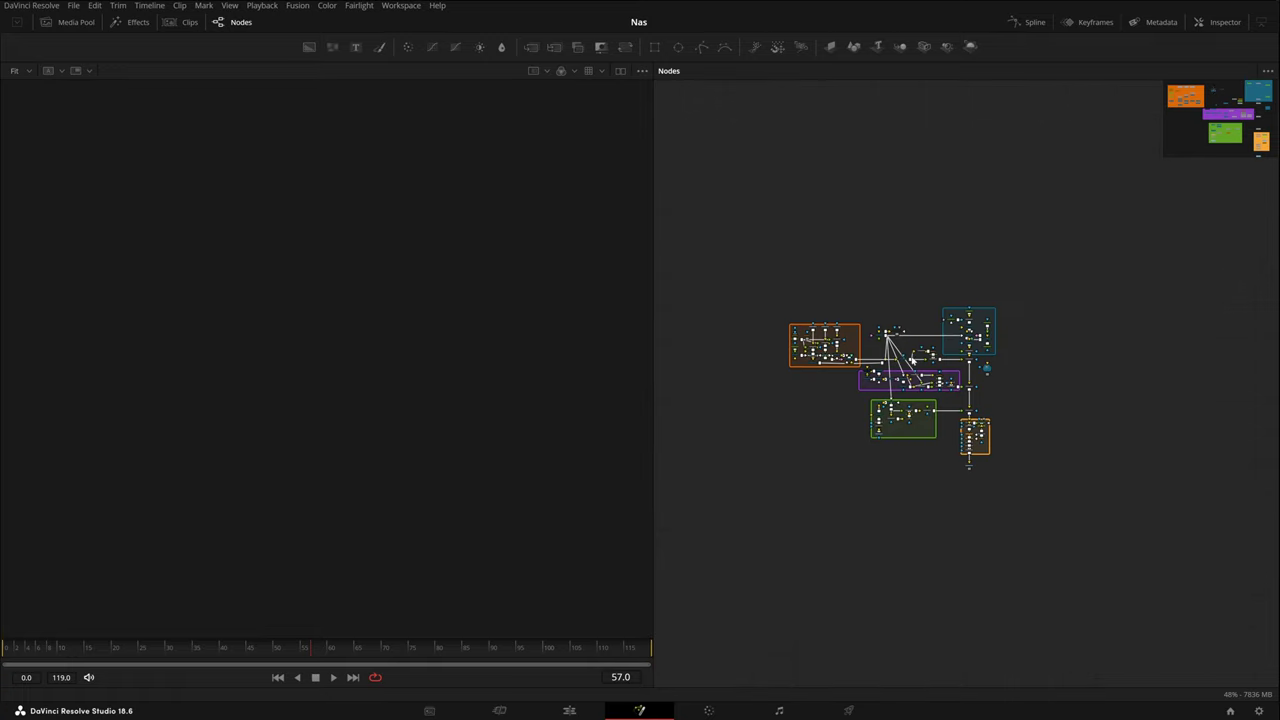
left_click_drag(955, 160, 954, 192)
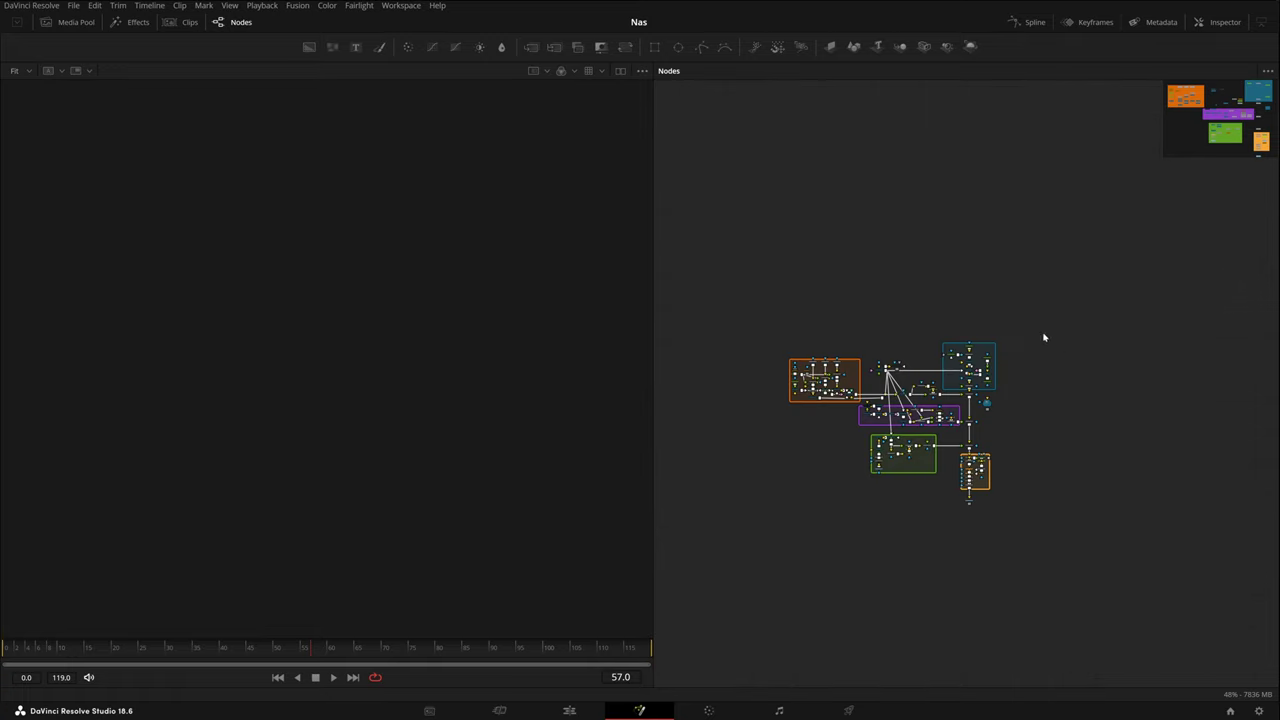
Show the node settings inspector, select Background1 and load the final MediaOut1 result into the viewer.
left_click(1223, 22)
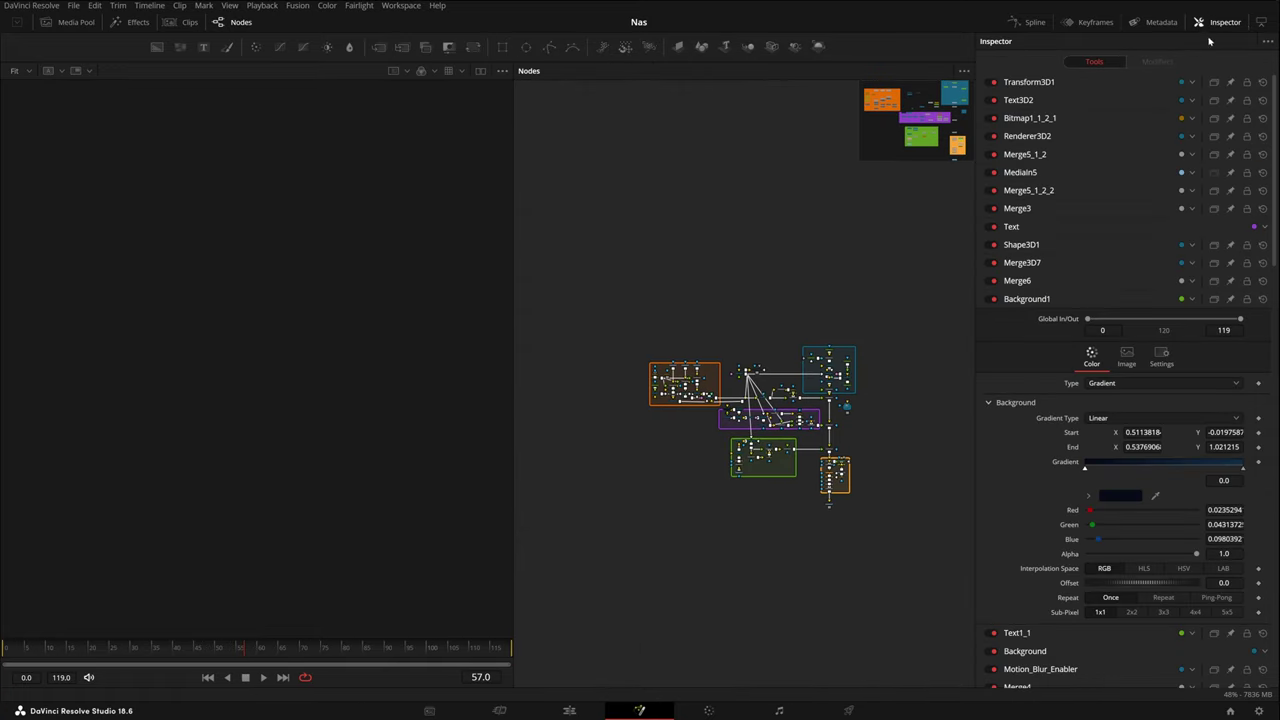
scroll(880, 385, "up", 5)
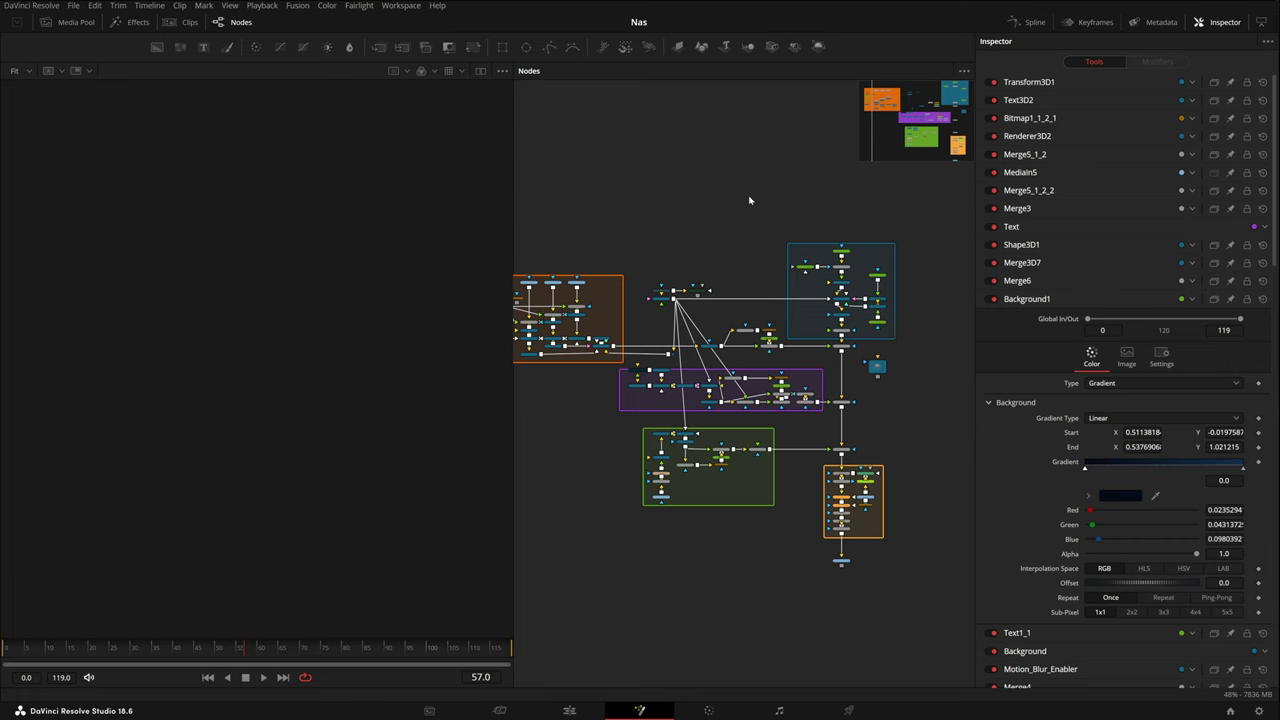
left_click(842, 257)
left_click_drag(845, 563, 315, 508)
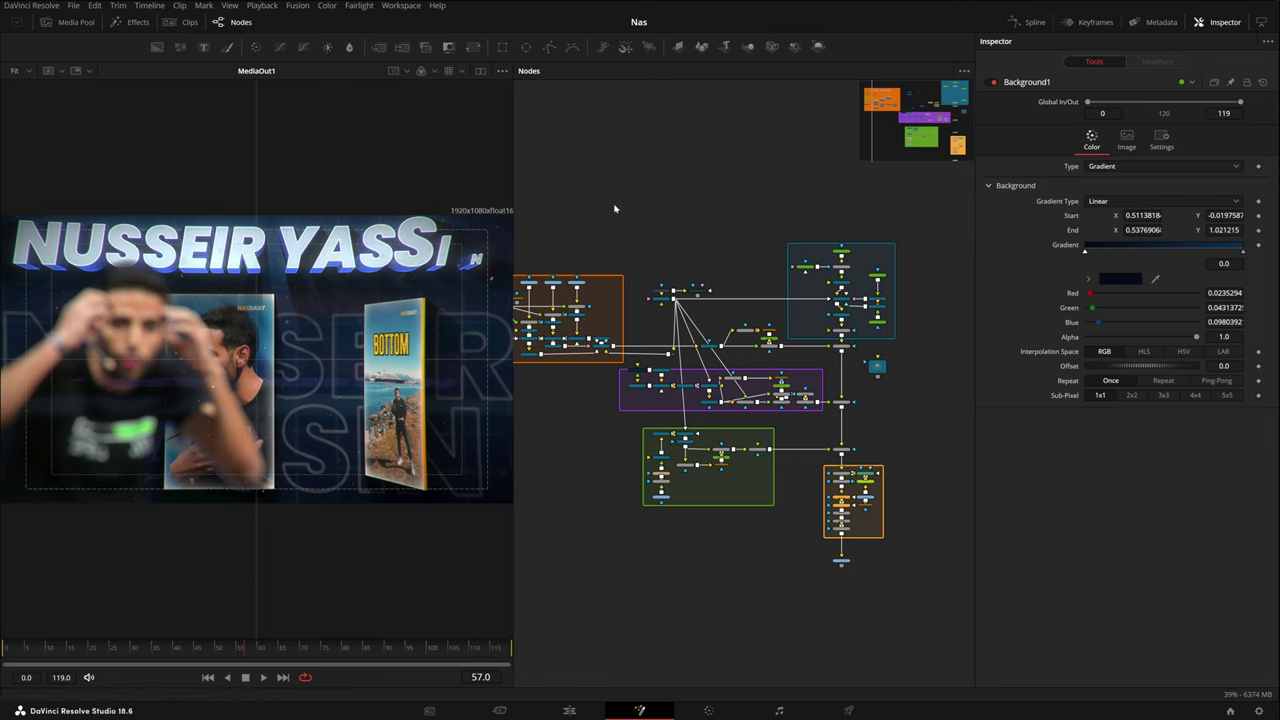
Go to the Background group and preview its Background1 gradient node in the viewer.
left_click_drag(707, 226, 697, 226)
scroll(828, 223, "up", 3)
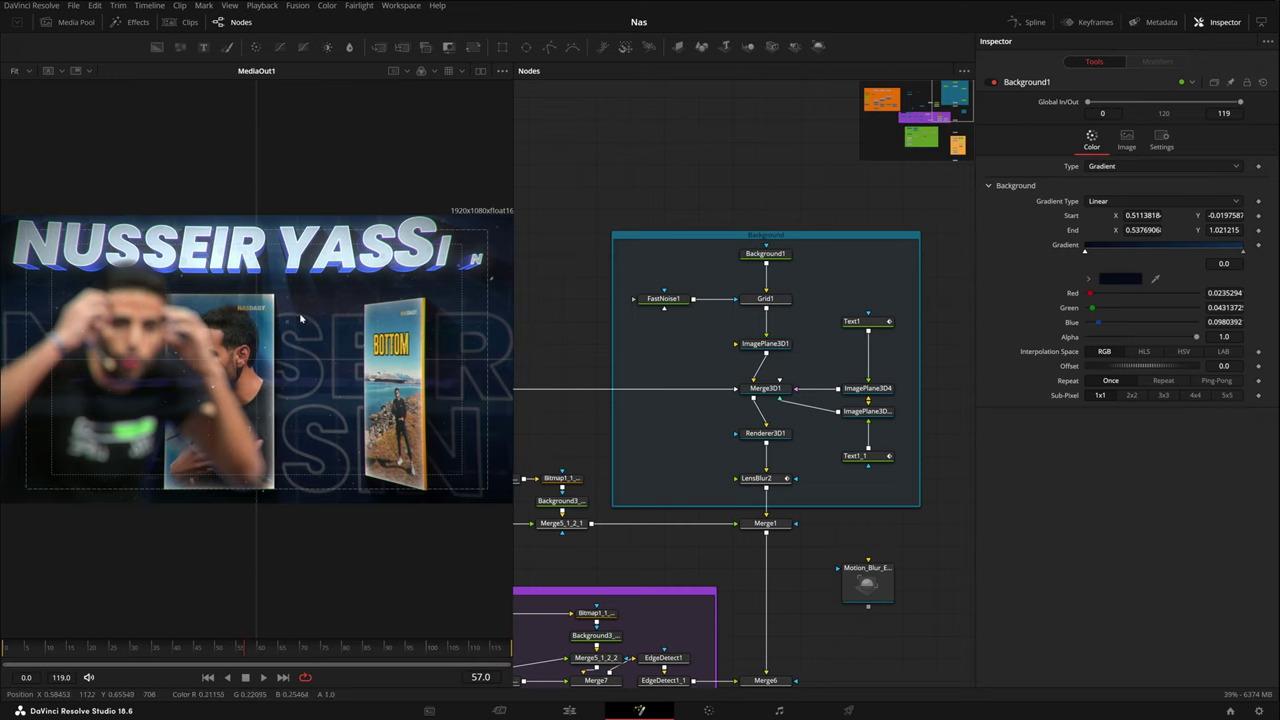
key("ctrl+g")
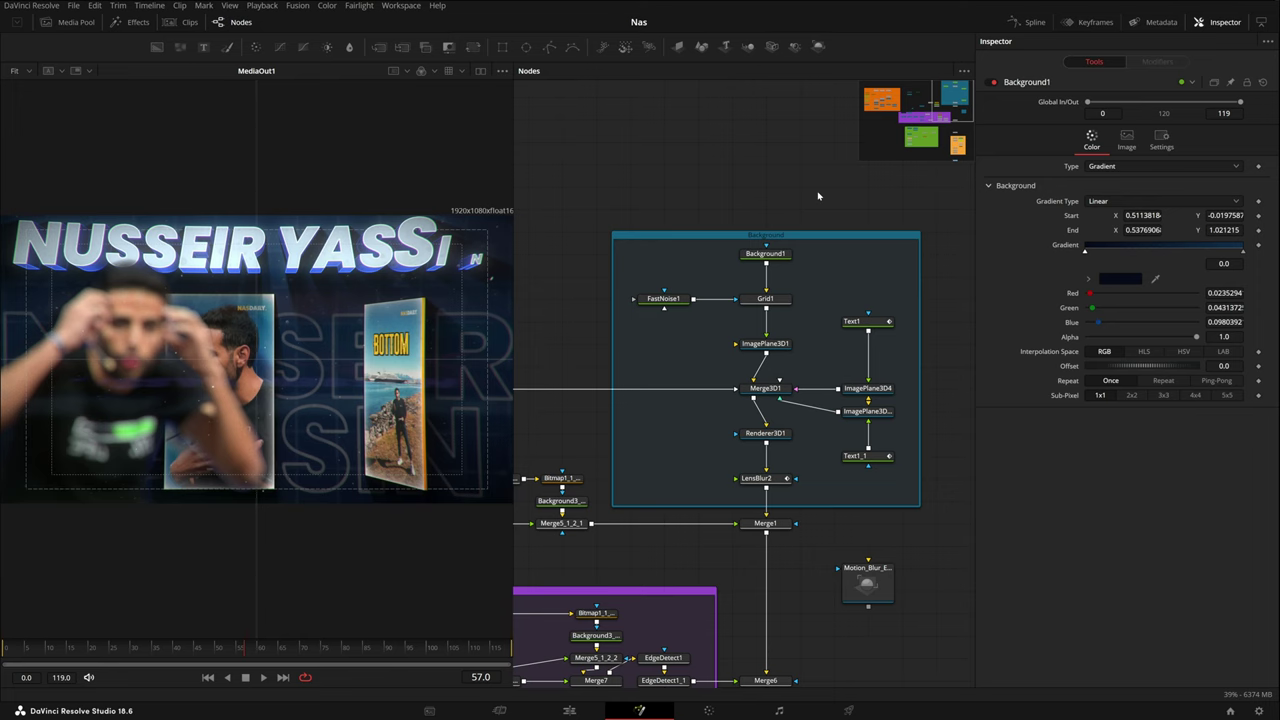
scroll(818, 195, "down", 8)
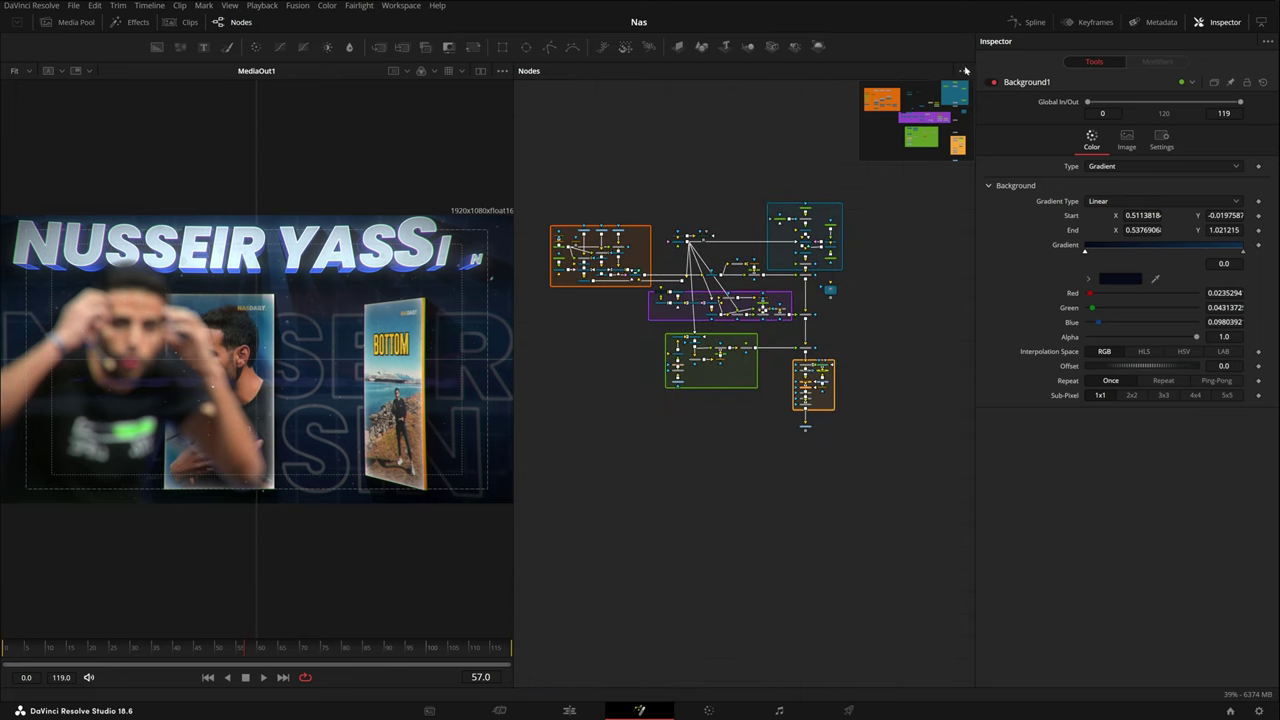
left_click(913, 171)
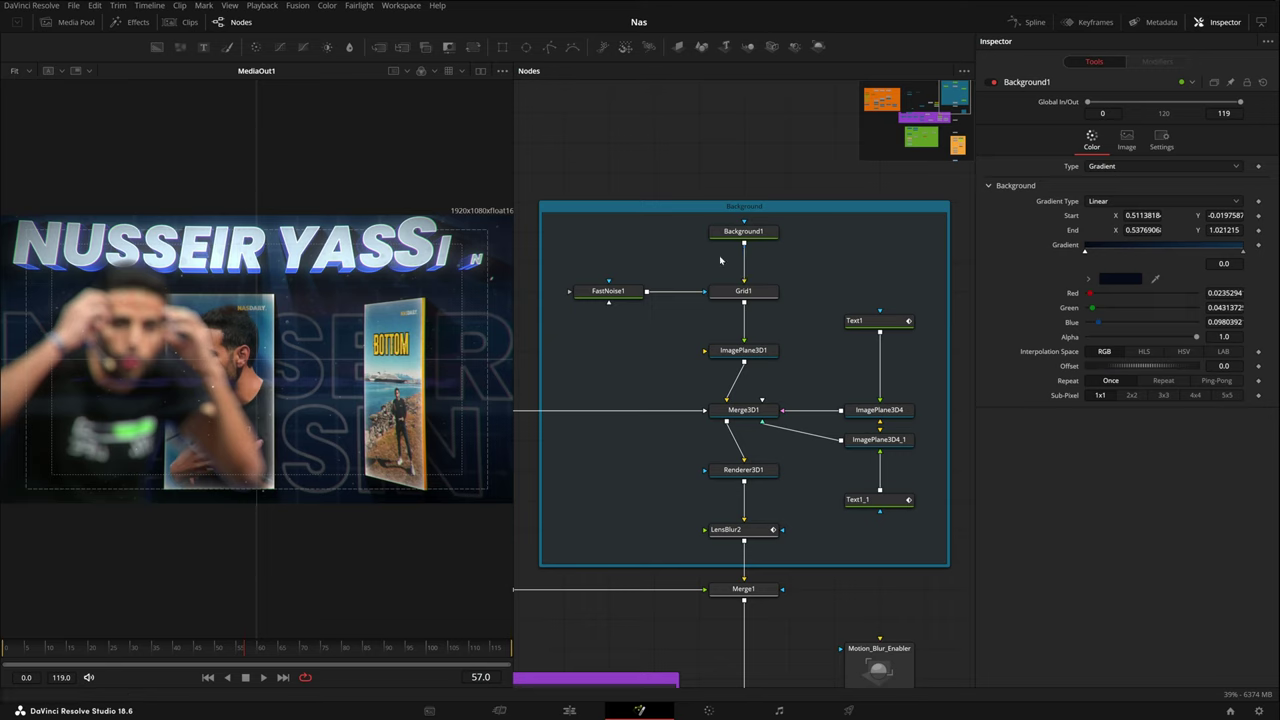
left_click(755, 233)
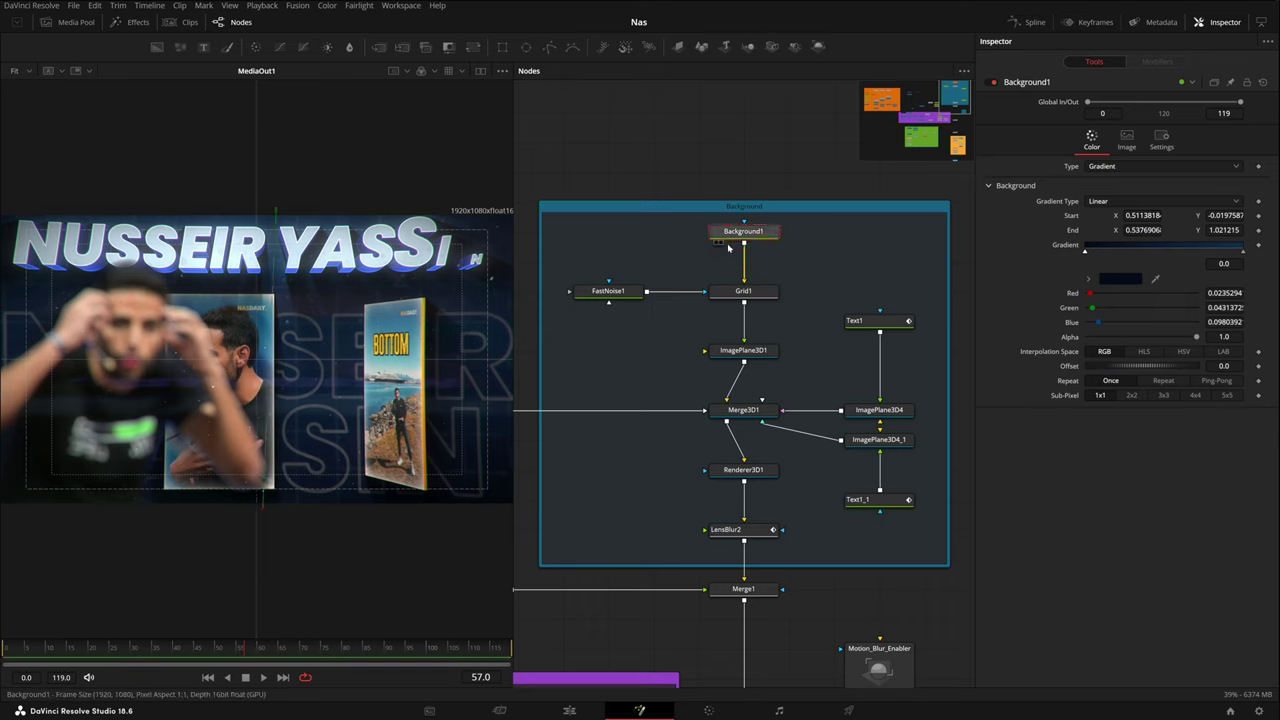
key("1")
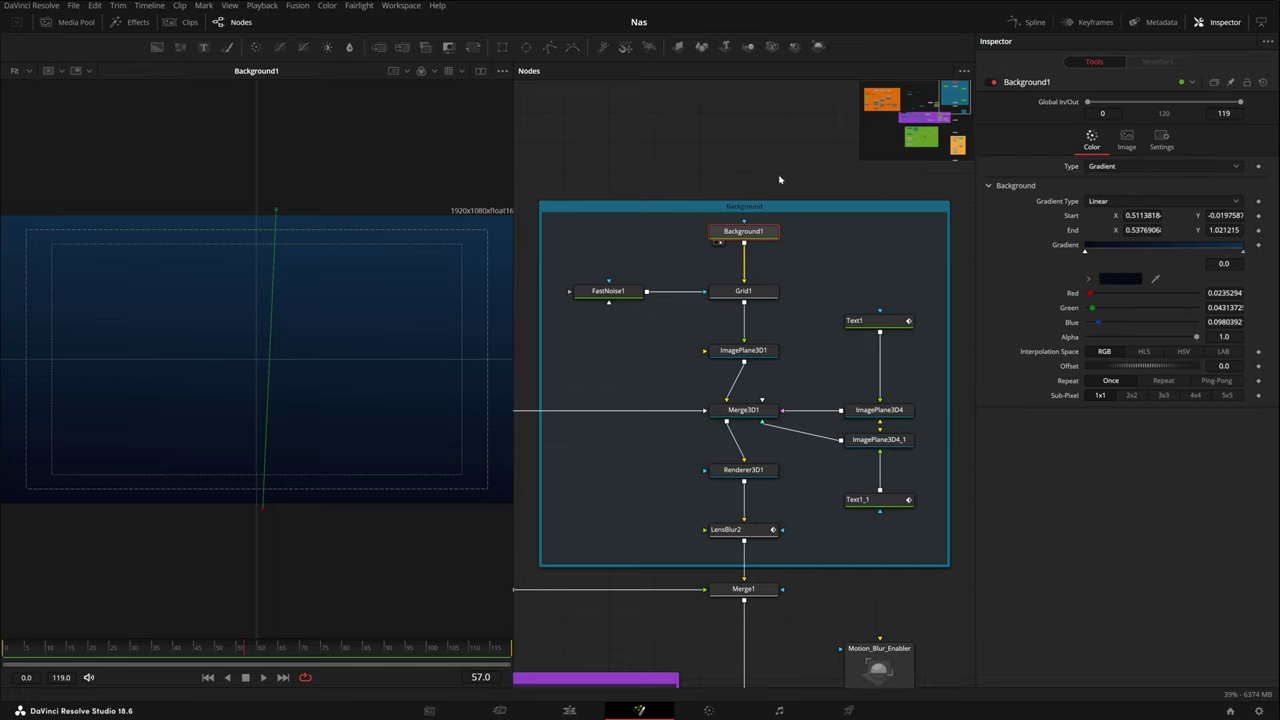
Preview Grid1, inspect the FastNoise1 settings that feed it, and play back the grid animation up close.
left_click(770, 291)
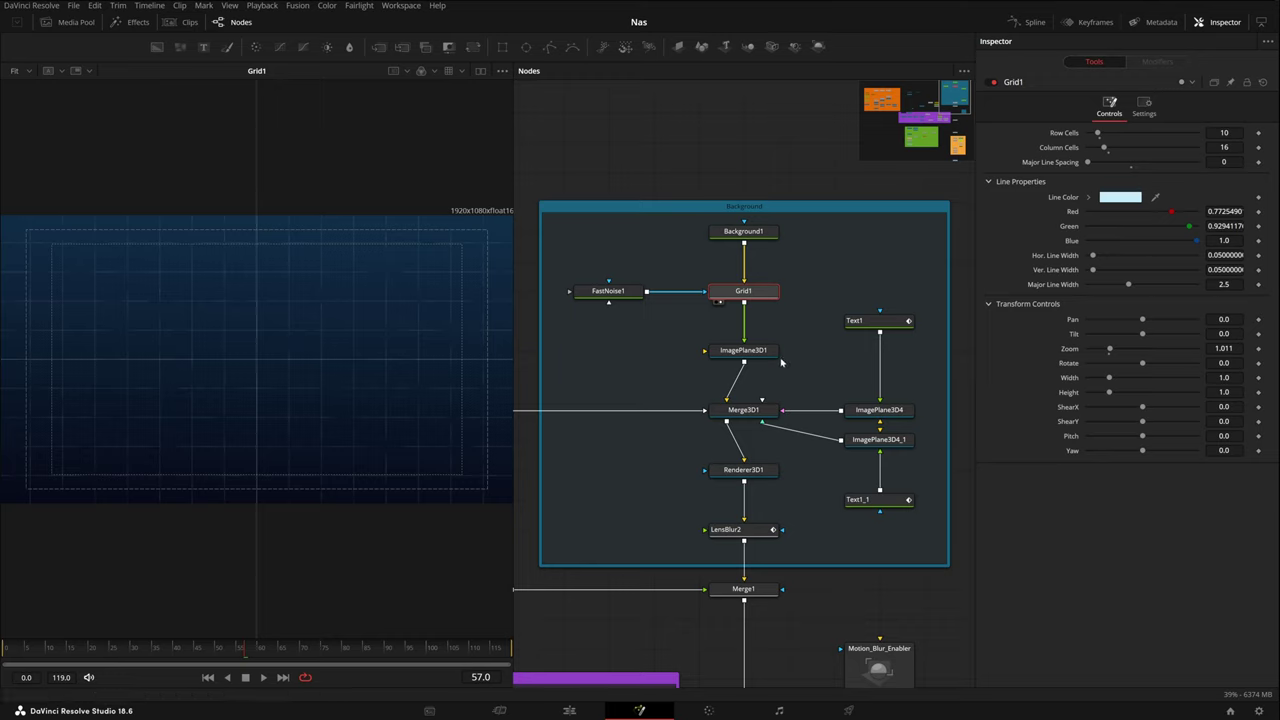
left_click(619, 297)
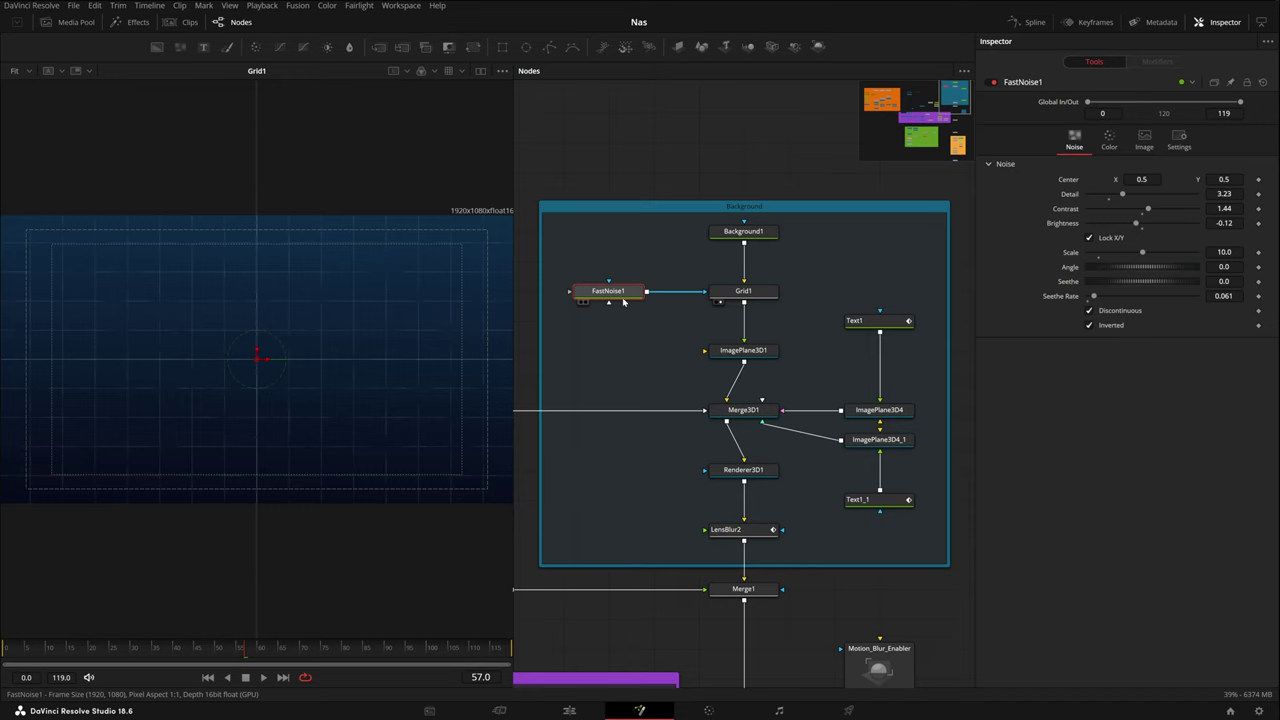
scroll(230, 320, "up", 3)
key("space")
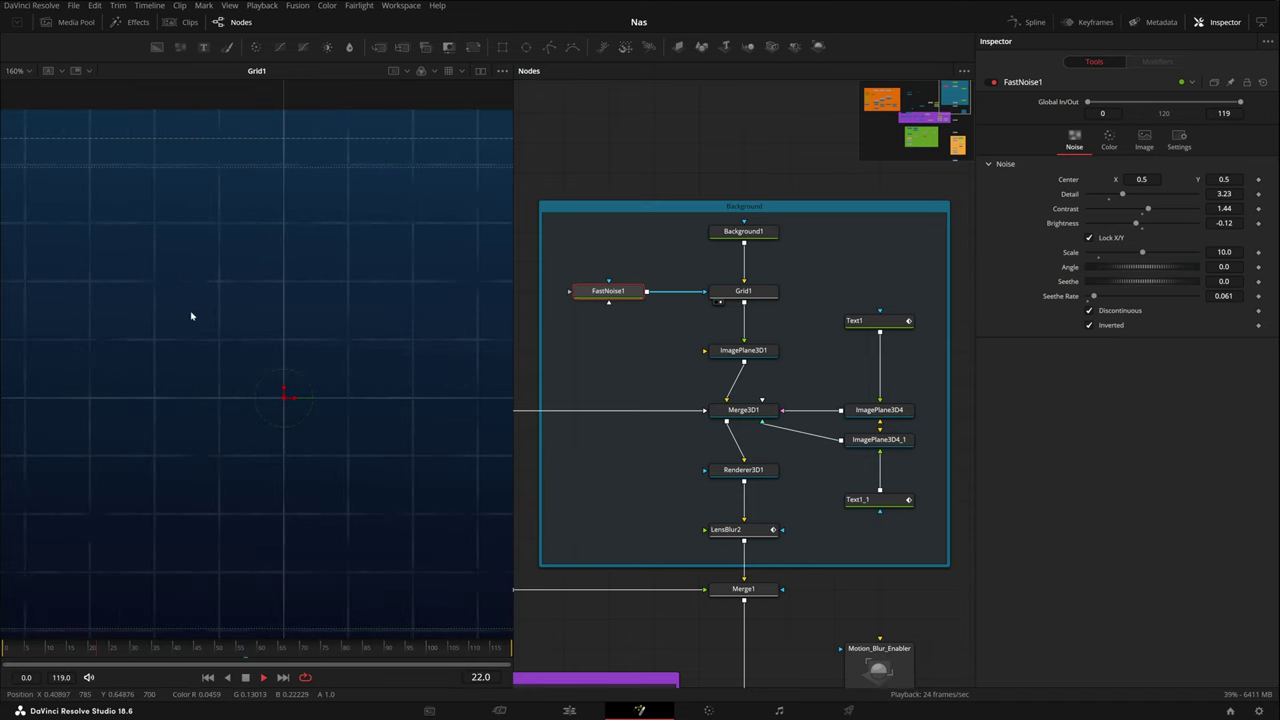
left_click_drag(191, 314, 309, 317)
key("ctrl+f")
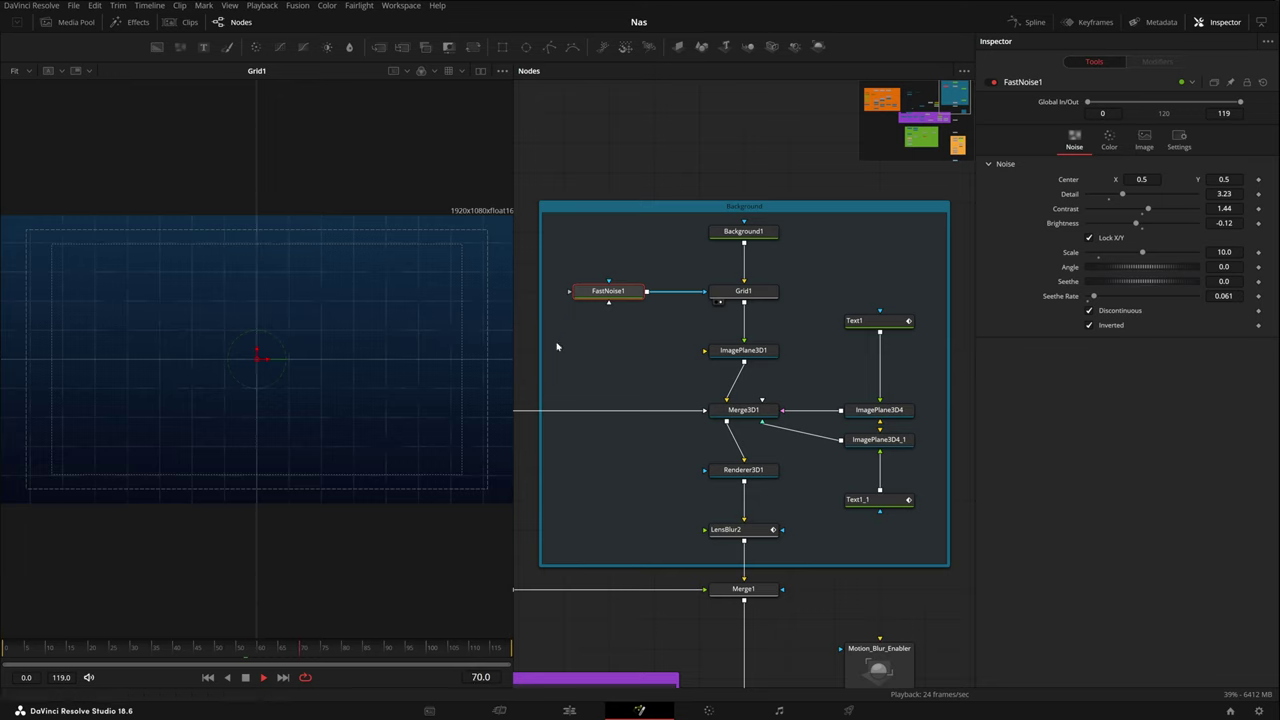
left_click(795, 289)
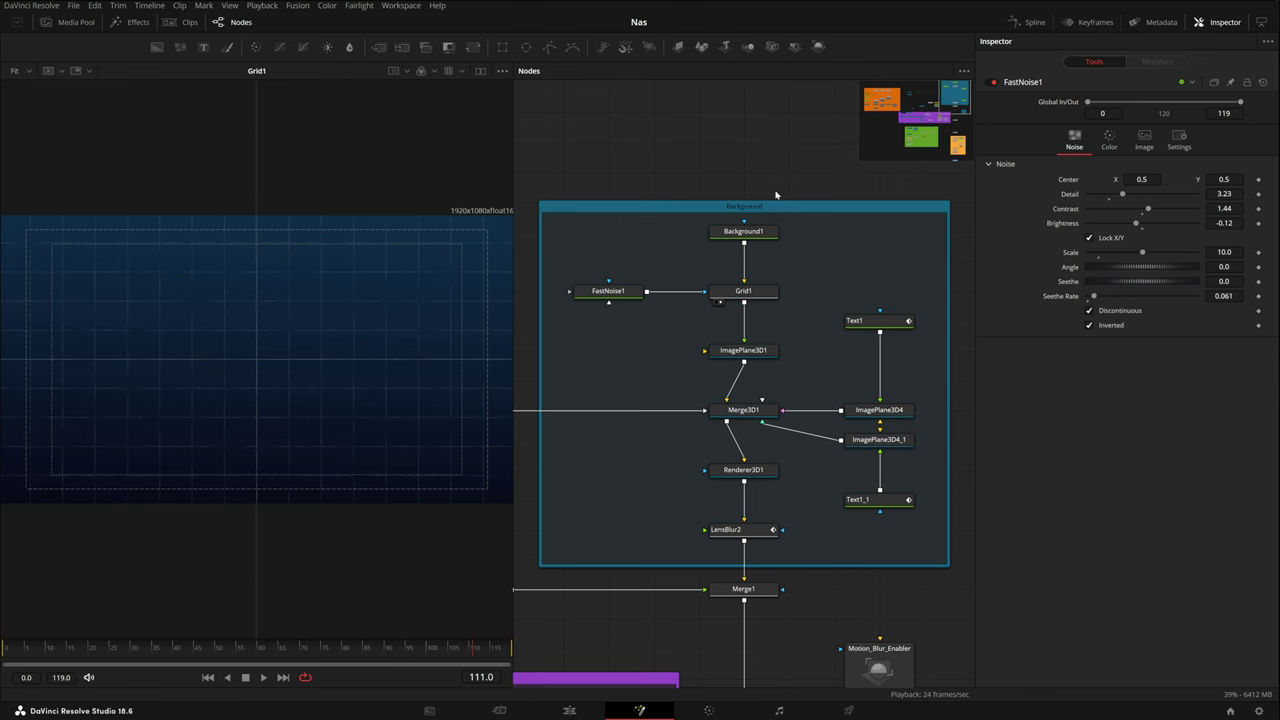
Load ImagePlane3D1 into the viewer and inspect the textured plane in 3D from a closer, lower angle.
left_click_drag(760, 353, 256, 360)
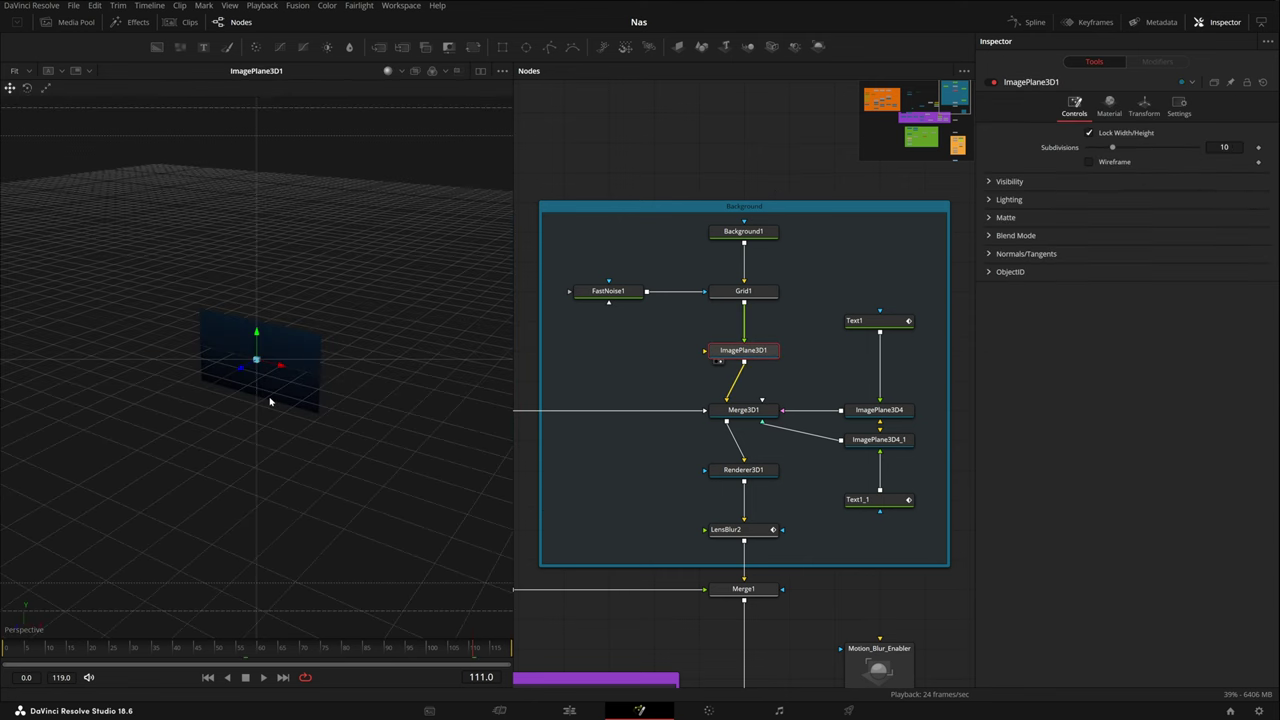
mouse_move(269, 401)
left_mouse_down()
mouse_move(357, 434)
mouse_move(346, 340)
mouse_move(291, 357)
mouse_move(277, 337)
mouse_move(334, 329)
mouse_move(320, 349)
mouse_move(276, 348)
mouse_move(258, 420)
left_mouse_up()
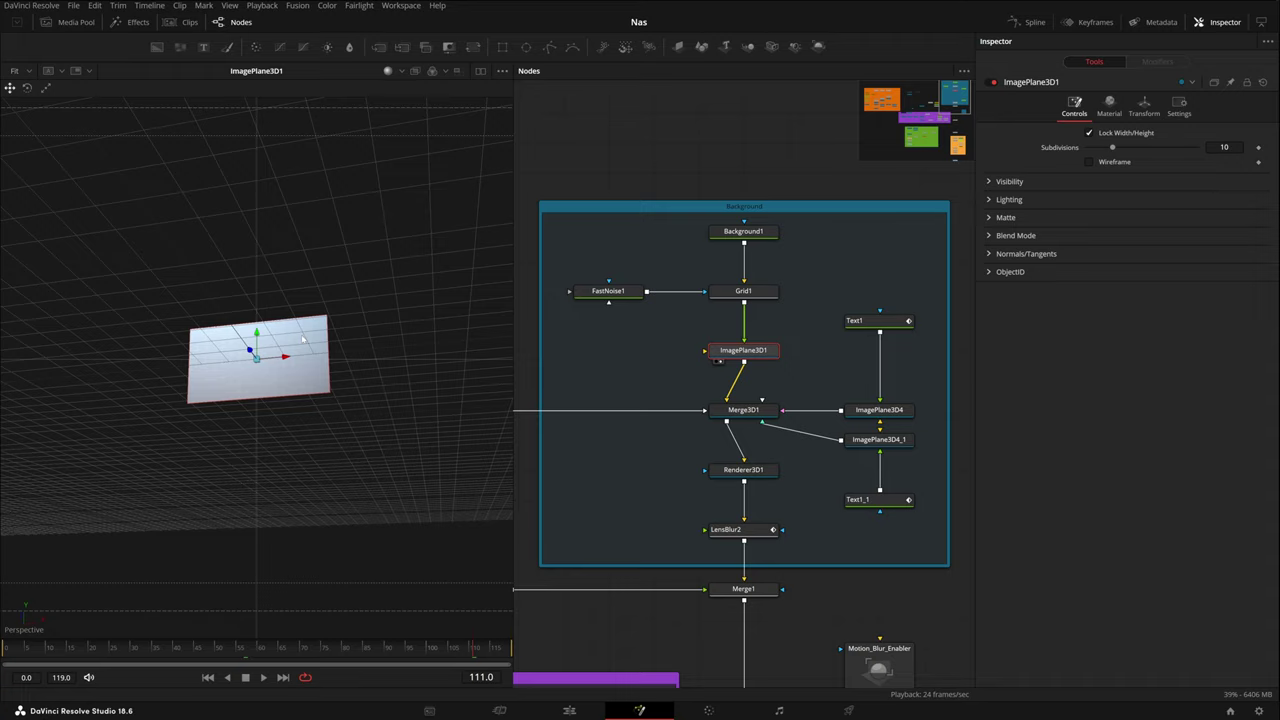
scroll(303, 340, "up", 3)
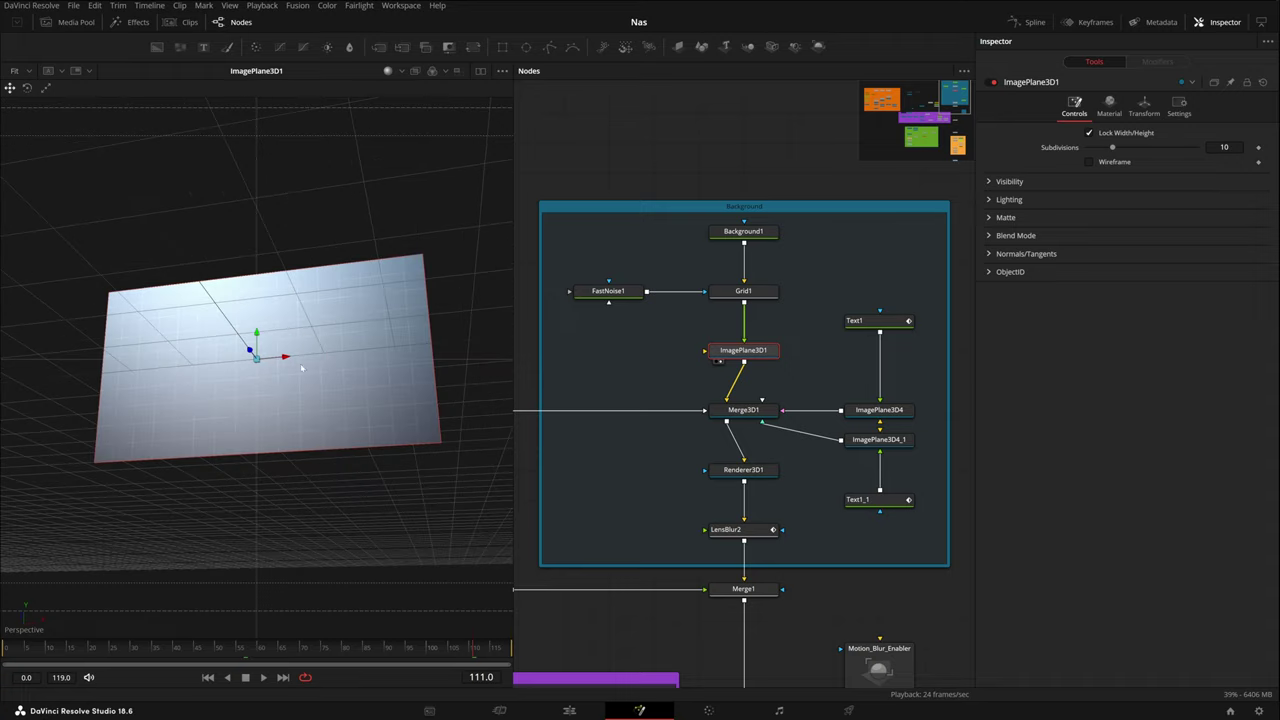
left_click_drag(302, 368, 468, 405)
Preview the Text1 outline animation over the timeline and review its Layout and Shading settings.
left_click_drag(795, 446, 710, 401)
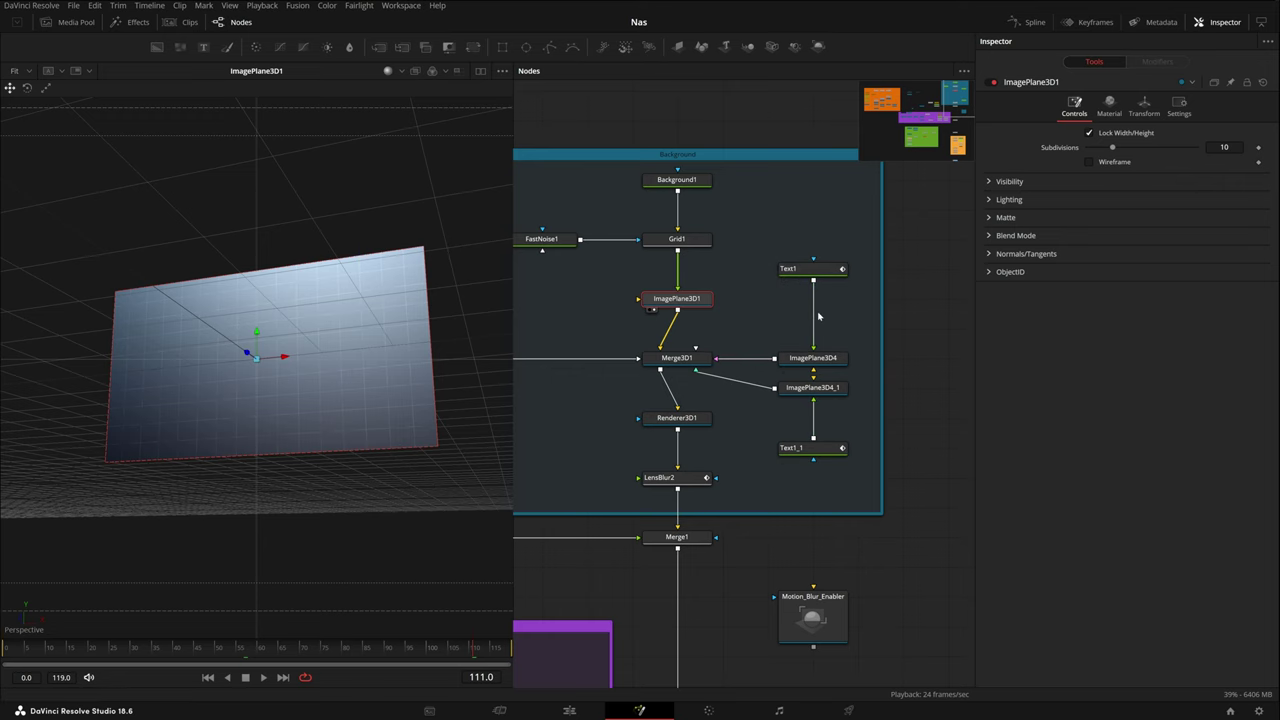
key("1")
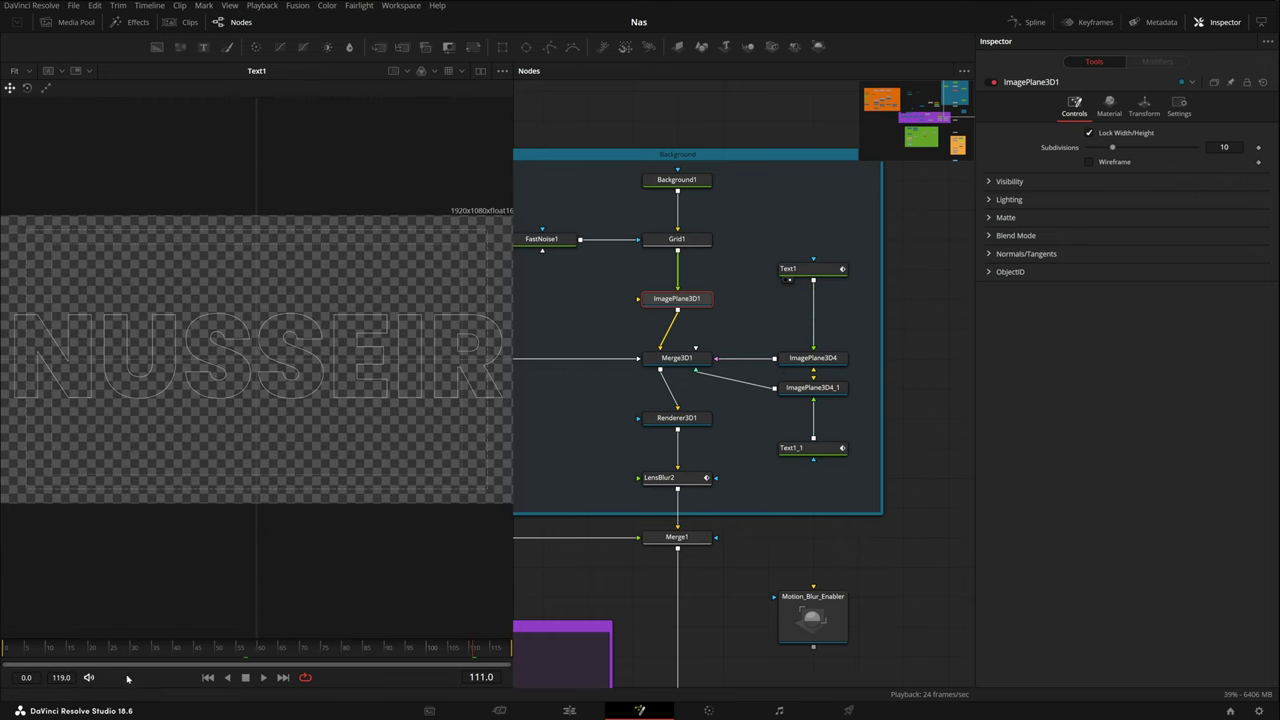
left_click(55, 657)
key("space")
left_click(824, 271)
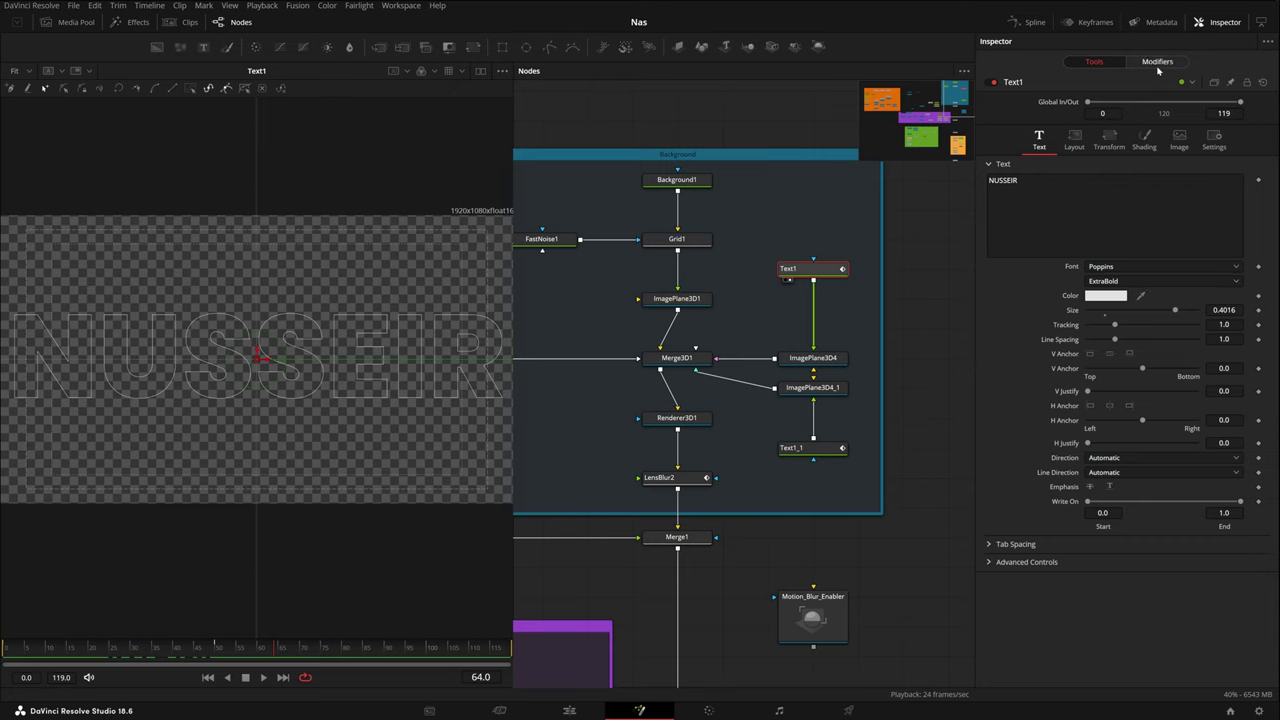
left_click(1074, 140)
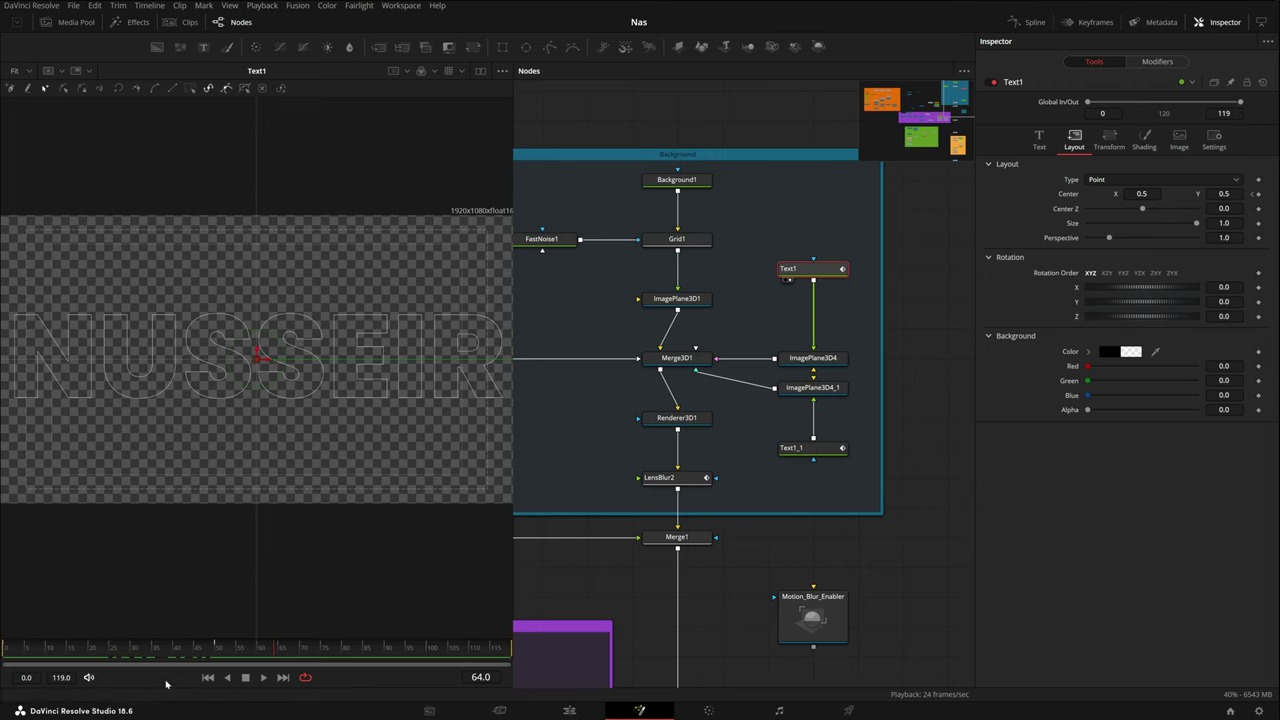
left_click(118, 662)
left_click_drag(118, 664, 212, 675)
left_click(1144, 140)
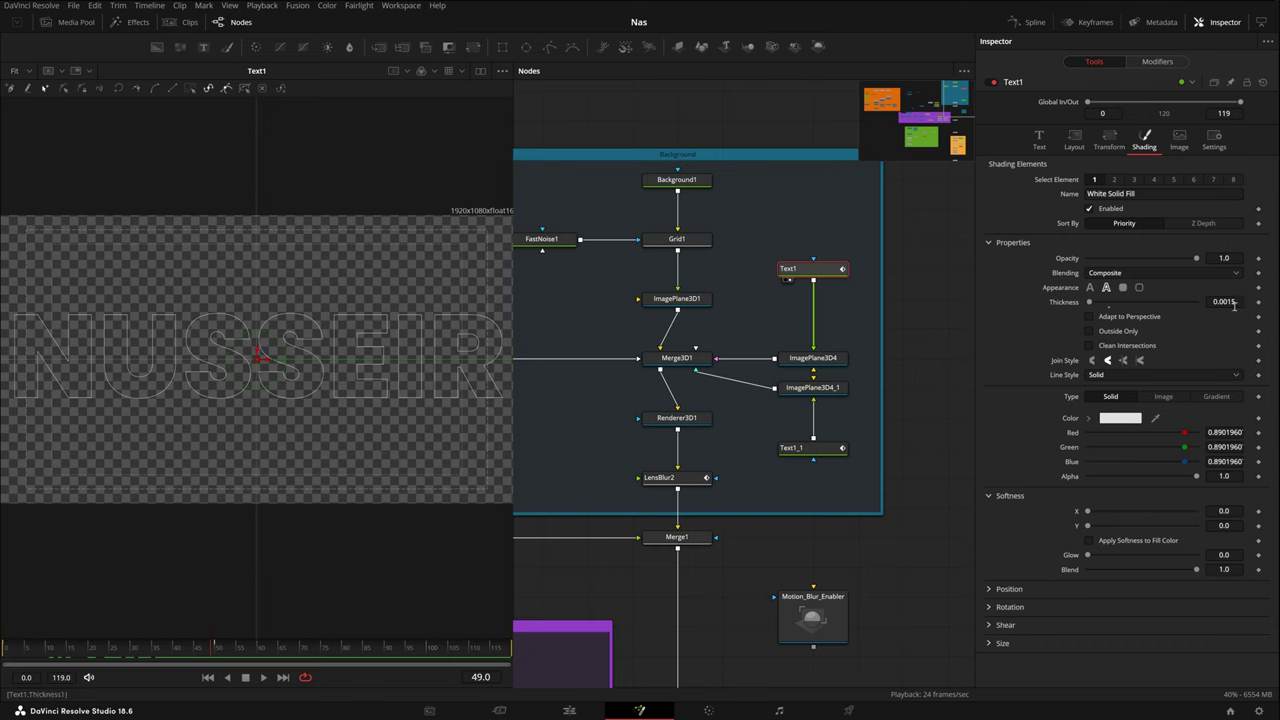
Preview the Text1_1 outline text and scrub back to frame 33 to check its horizontal movement.
left_click(812, 448)
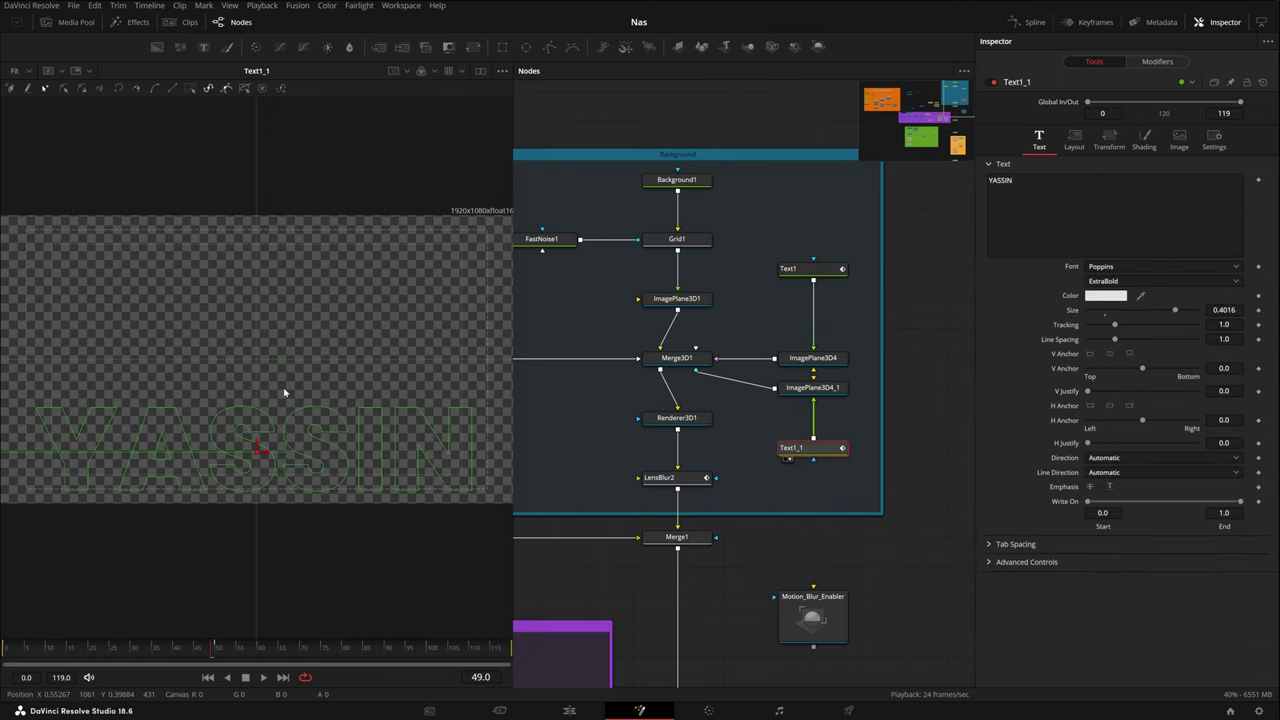
left_click_drag(210, 654, 158, 652)
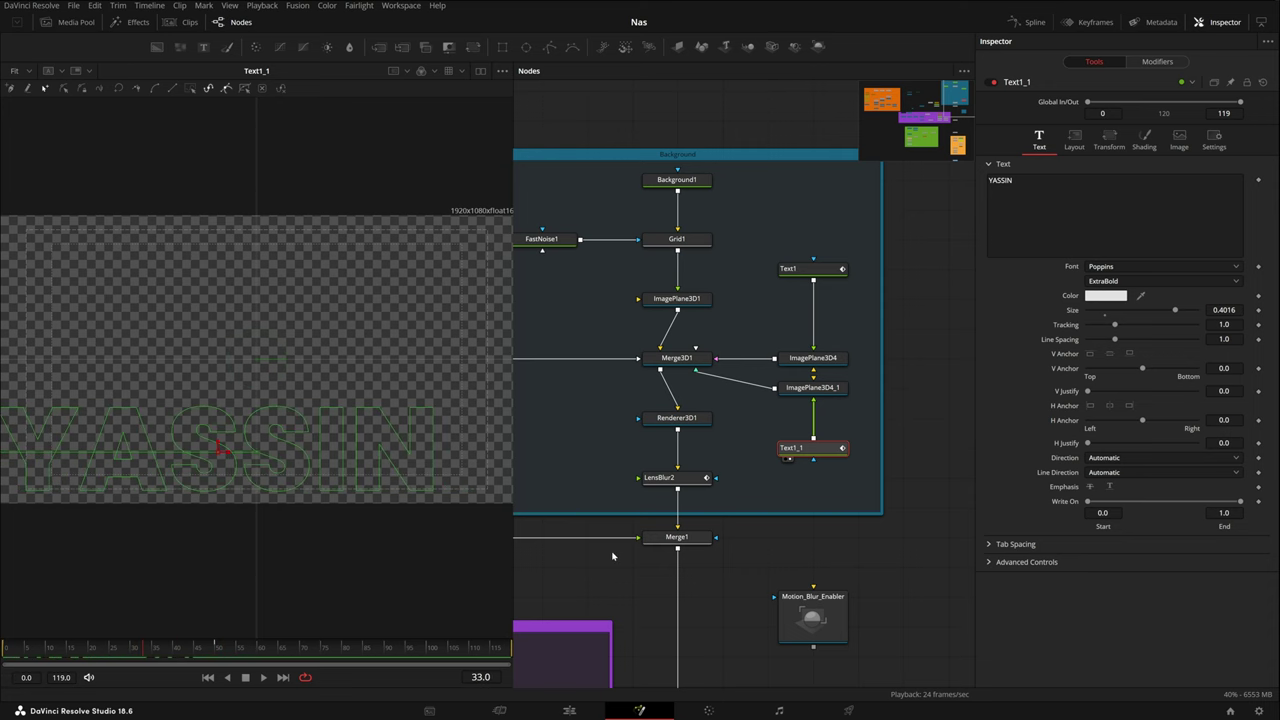
left_click(613, 556)
View the combined Merge3D1 scene at frame 58 and select both text nodes with their image planes.
left_click_drag(641, 384, 208, 400)
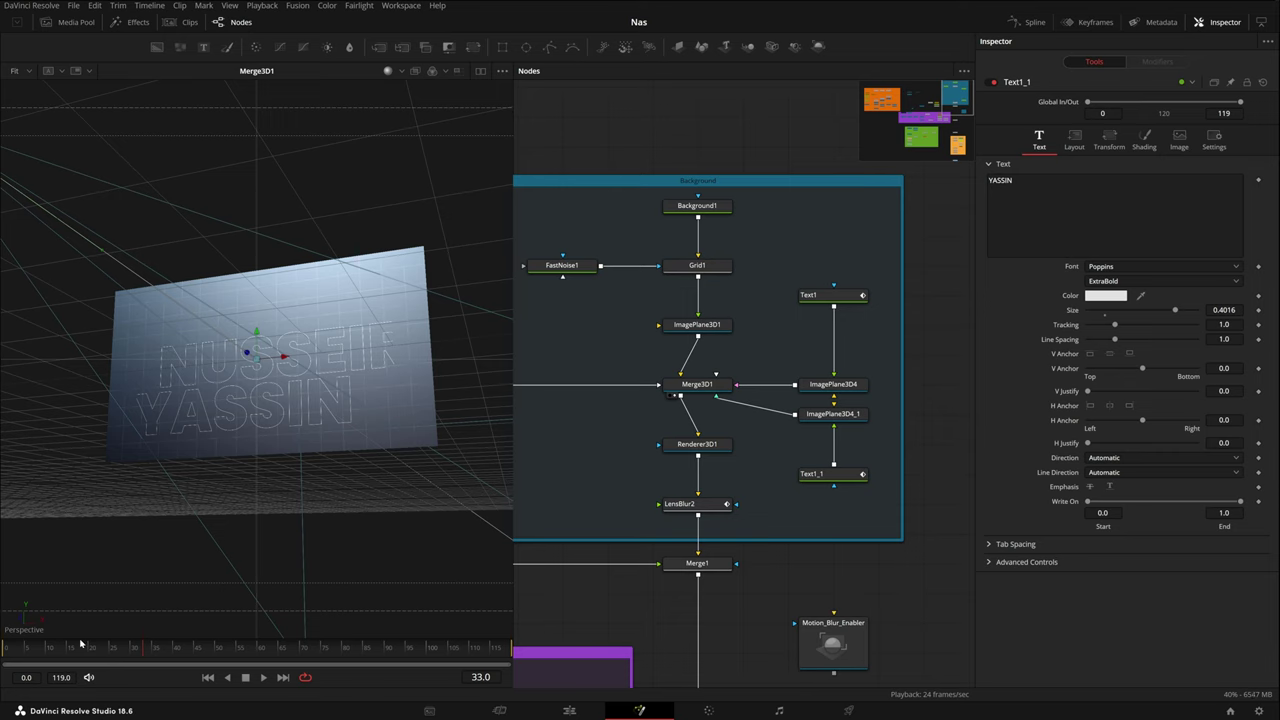
left_click_drag(80, 647, 299, 409)
left_click_drag(780, 478, 1060, 494)
left_click_drag(777, 486, 486, 505)
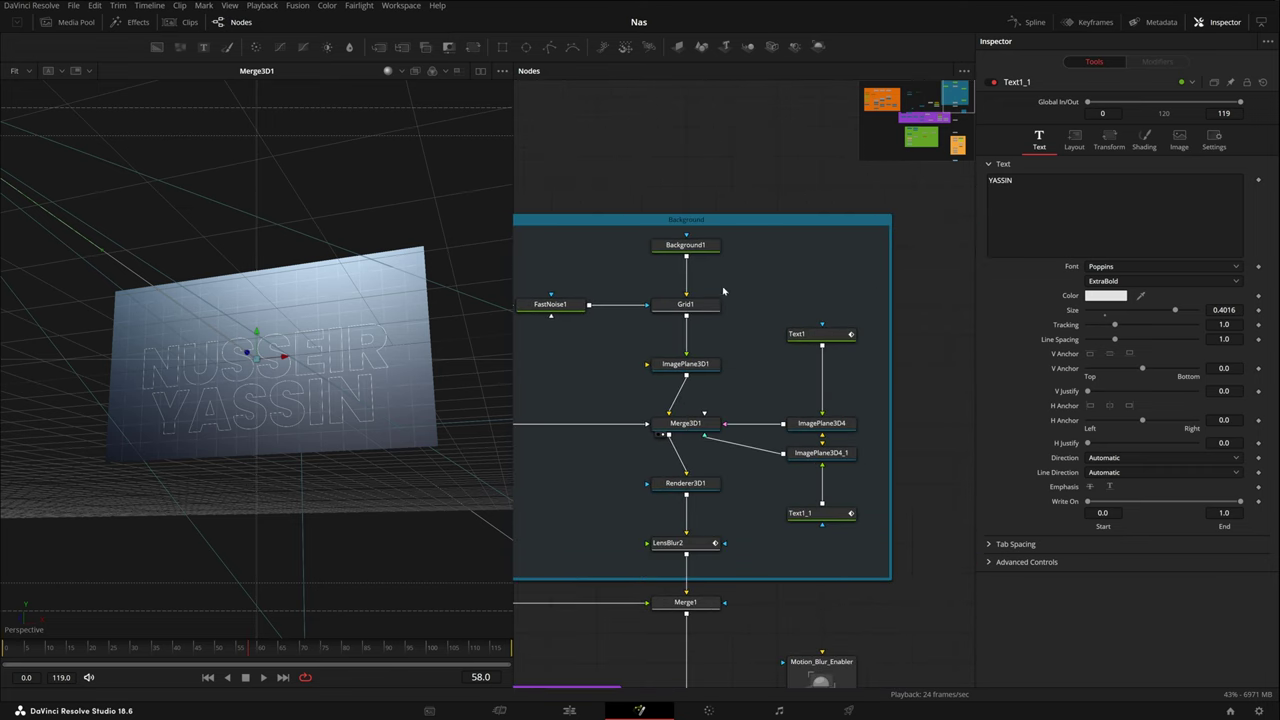
left_click_drag(614, 182, 738, 374)
left_click_drag(843, 280, 785, 576)
Load Camera3D1 into the viewer and follow its connection to Merge3D1 in the Background group.
scroll(886, 509, "left", 10)
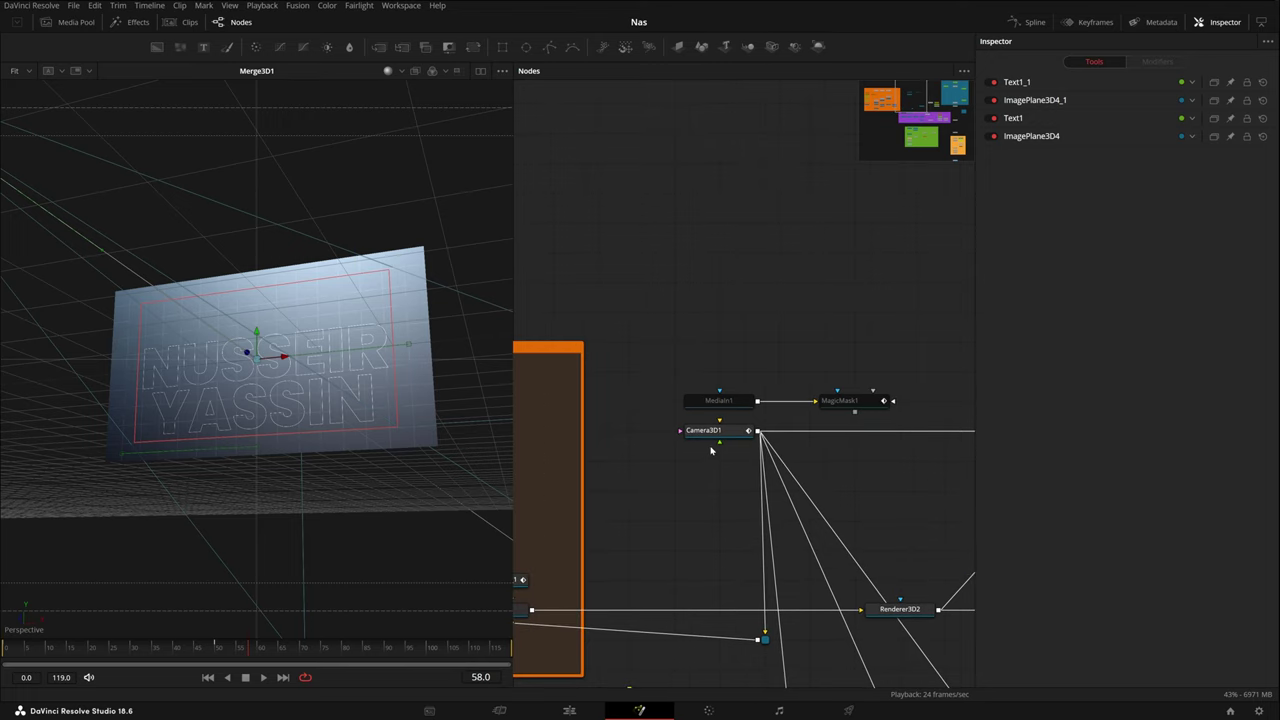
left_click(712, 431)
key("1")
scroll(864, 471, "down", 3)
left_click_drag(872, 470, 696, 437)
scroll(846, 426, "up", 2)
left_click_drag(832, 459, 725, 495)
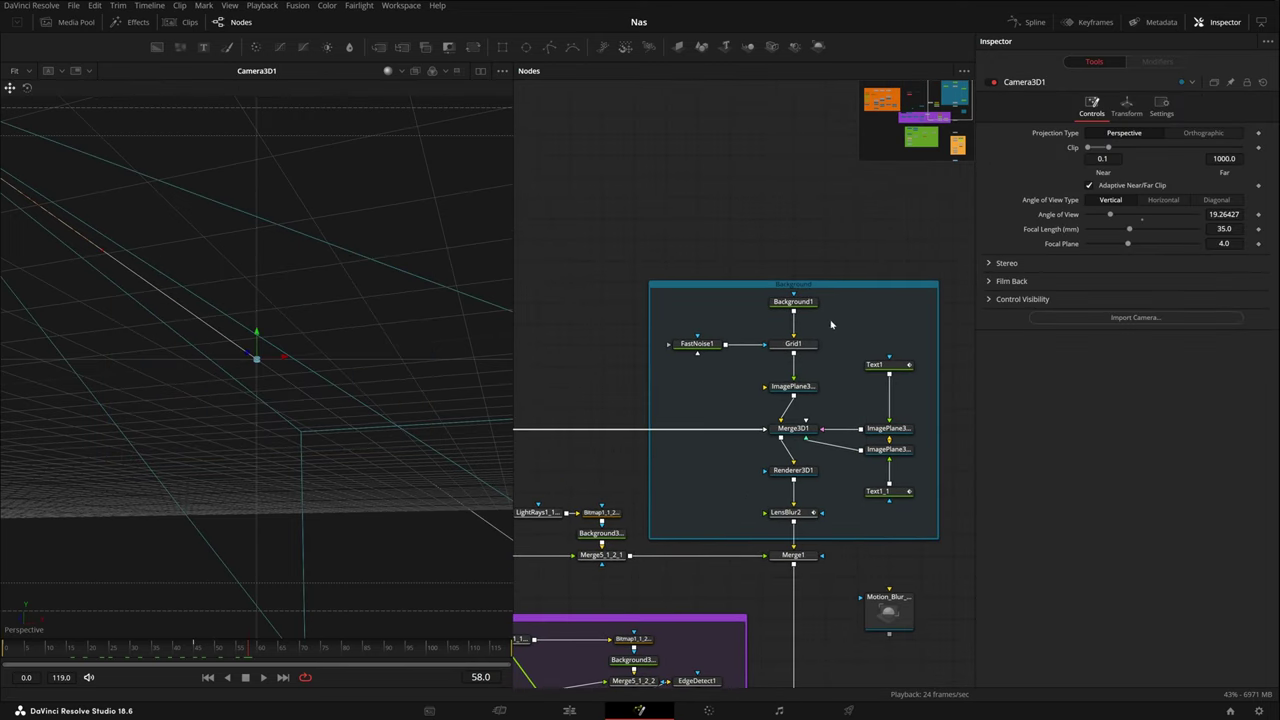
Trace Camera3D1's remaining connections to the Text, Subject and Cards groups across the node graph.
left_click_drag(832, 360, 1014, 266)
left_click_drag(792, 343, 1006, 269)
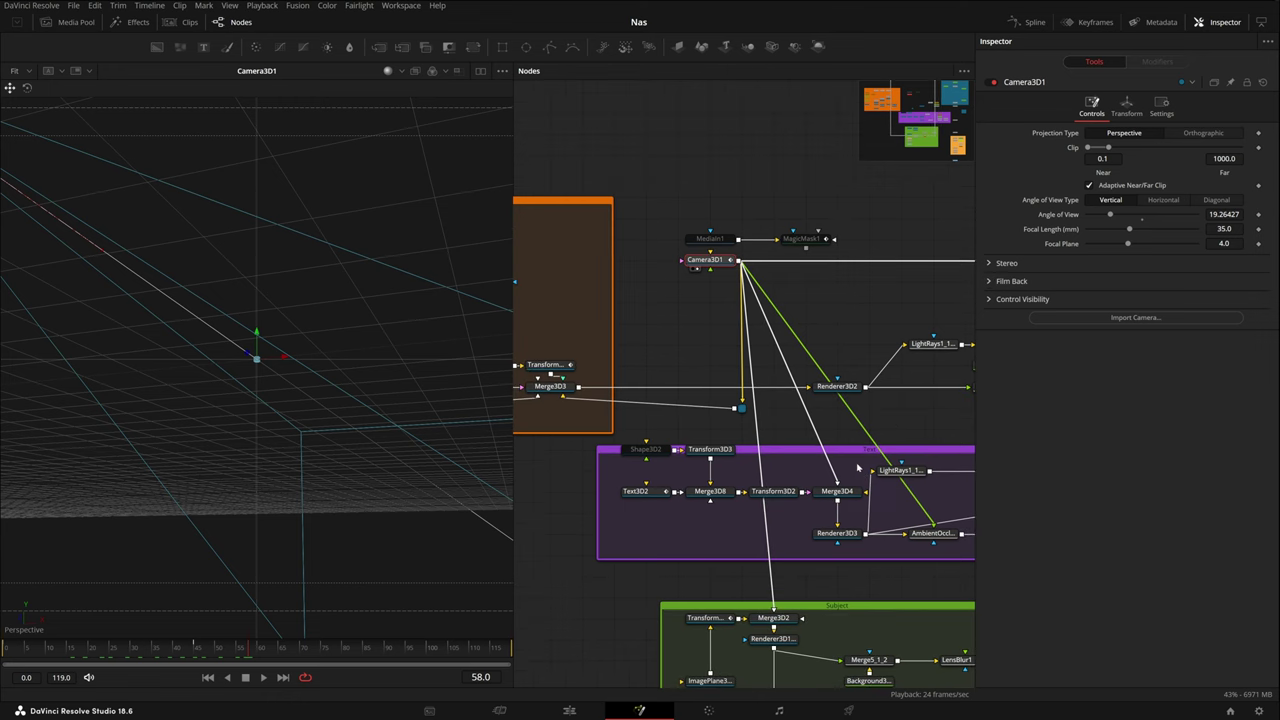
left_click_drag(861, 468, 812, 349)
left_click_drag(797, 497, 1010, 533)
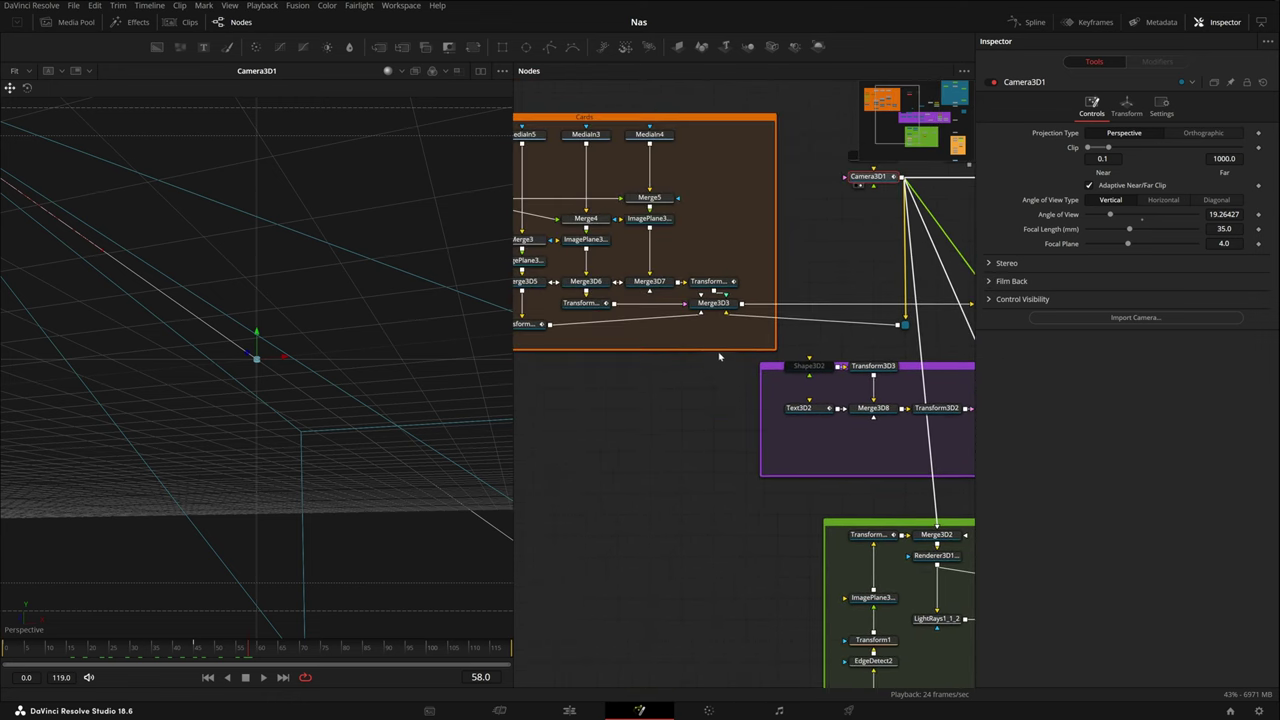
left_click_drag(720, 357, 827, 461)
scroll(782, 300, "right", 10)
scroll(834, 366, "up", 1)
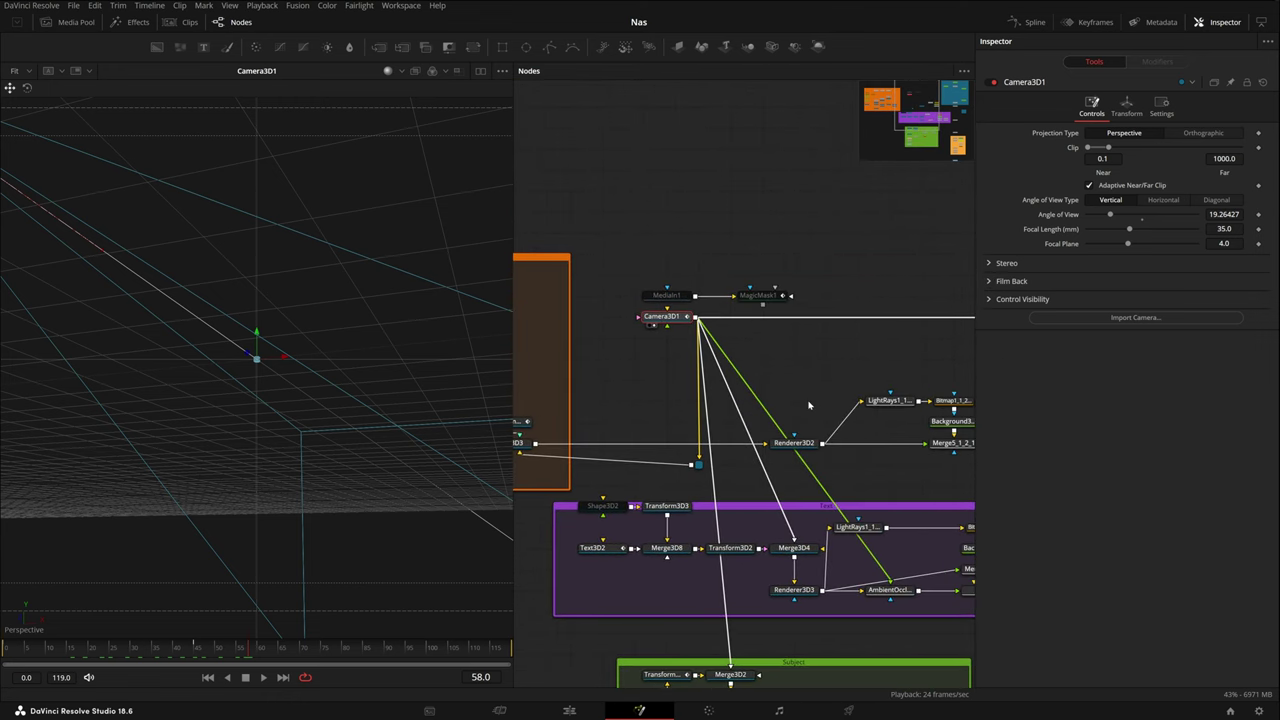
Follow Camera3D1's connections across the node graph to the Background group.
scroll(790, 395, "right", 2)
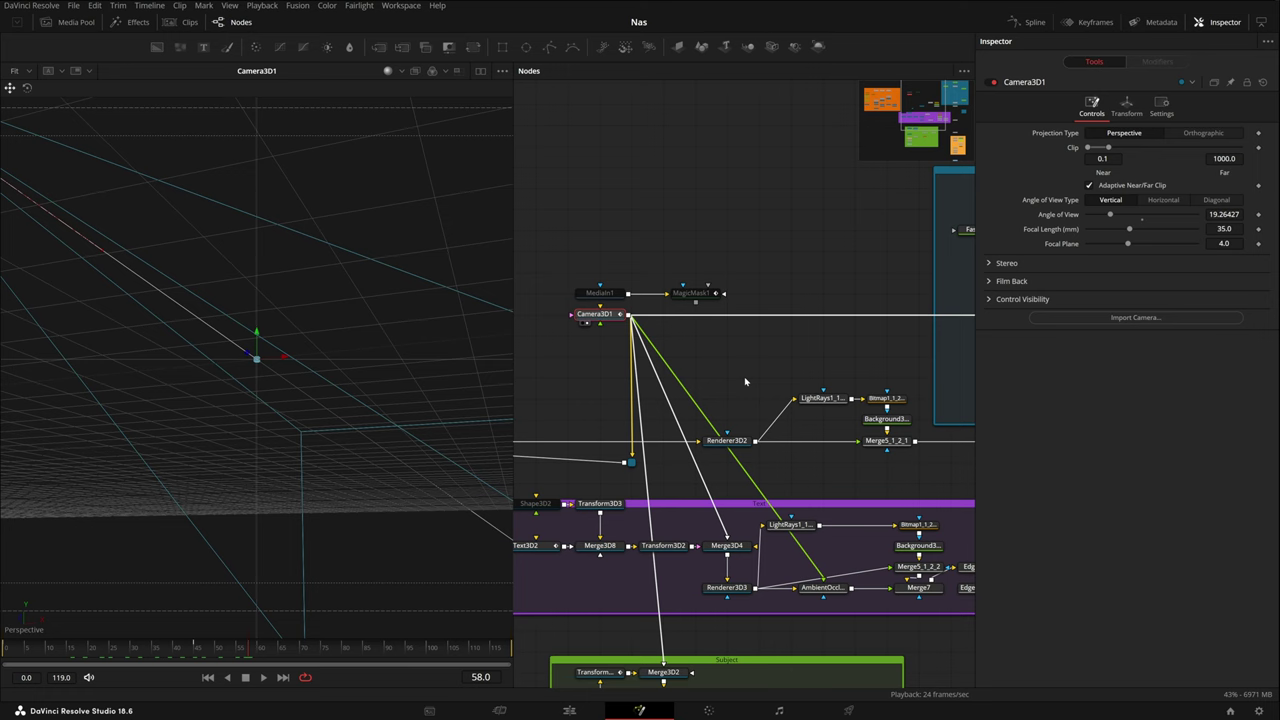
scroll(745, 380, "left", 5)
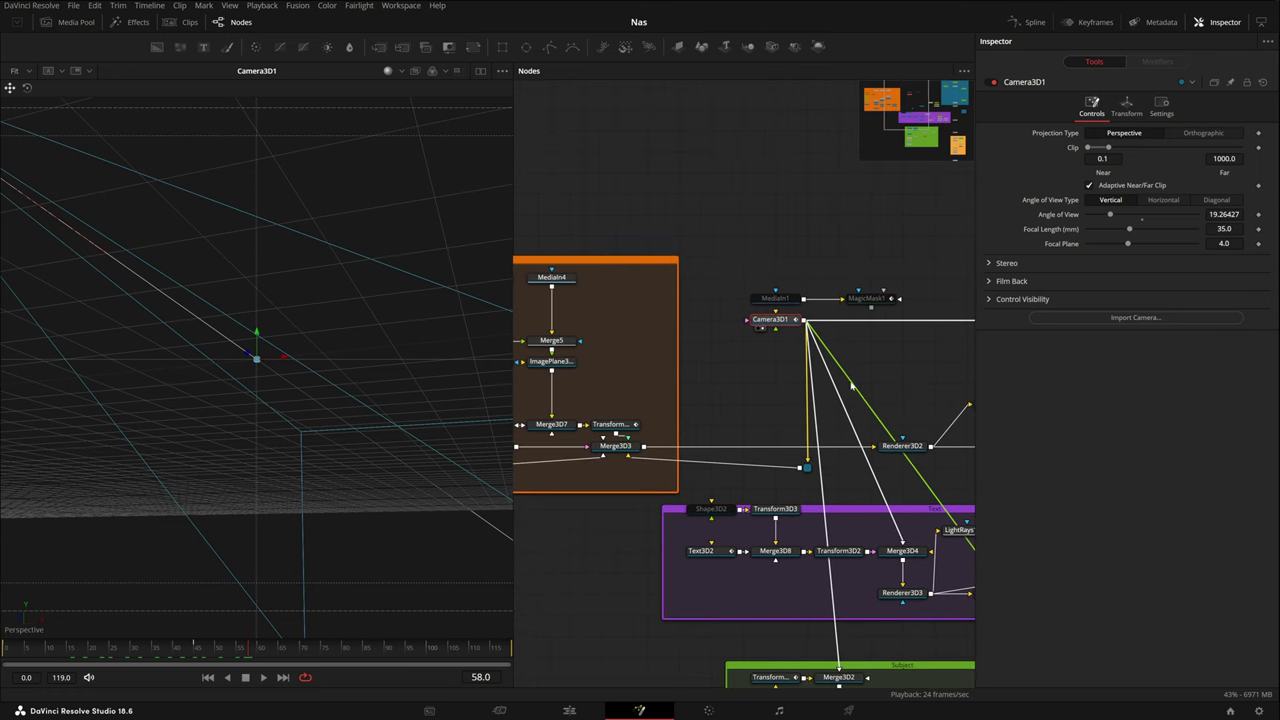
scroll(771, 380, "right", 6)
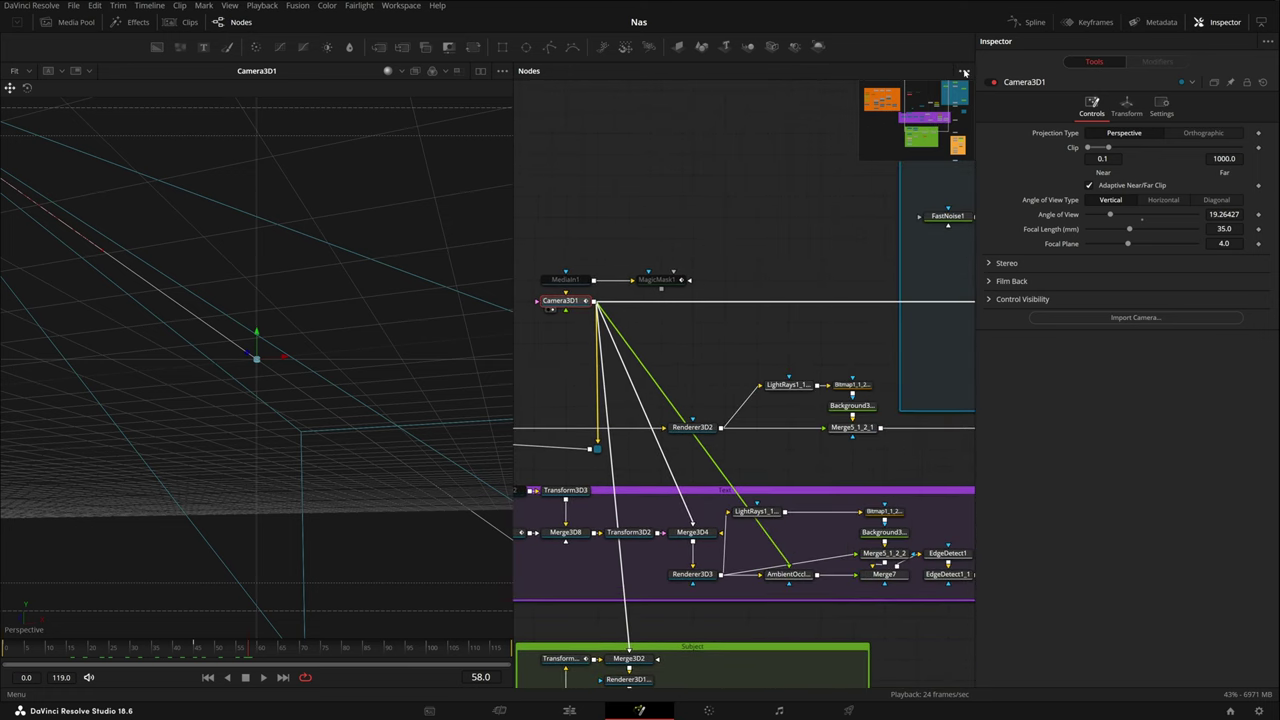
left_click(918, 153)
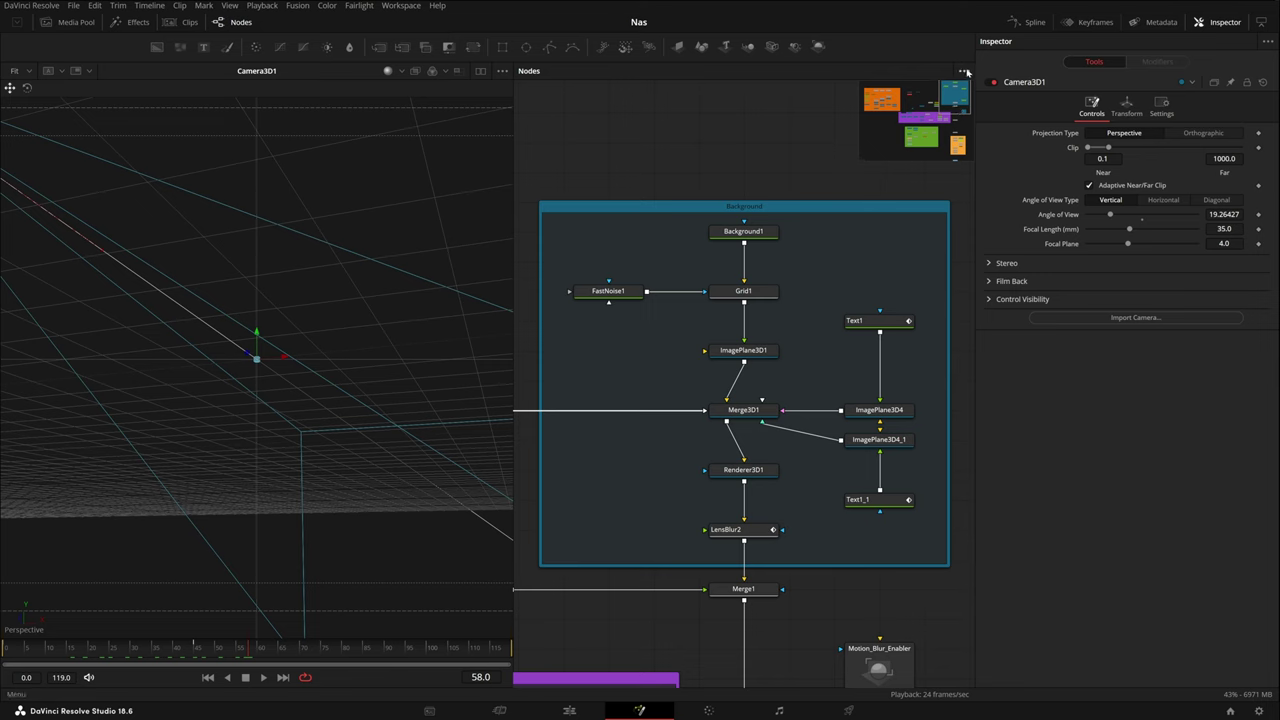
Survey the full composition and examine the node layout of the Cards group.
scroll(810, 400, "down", 6)
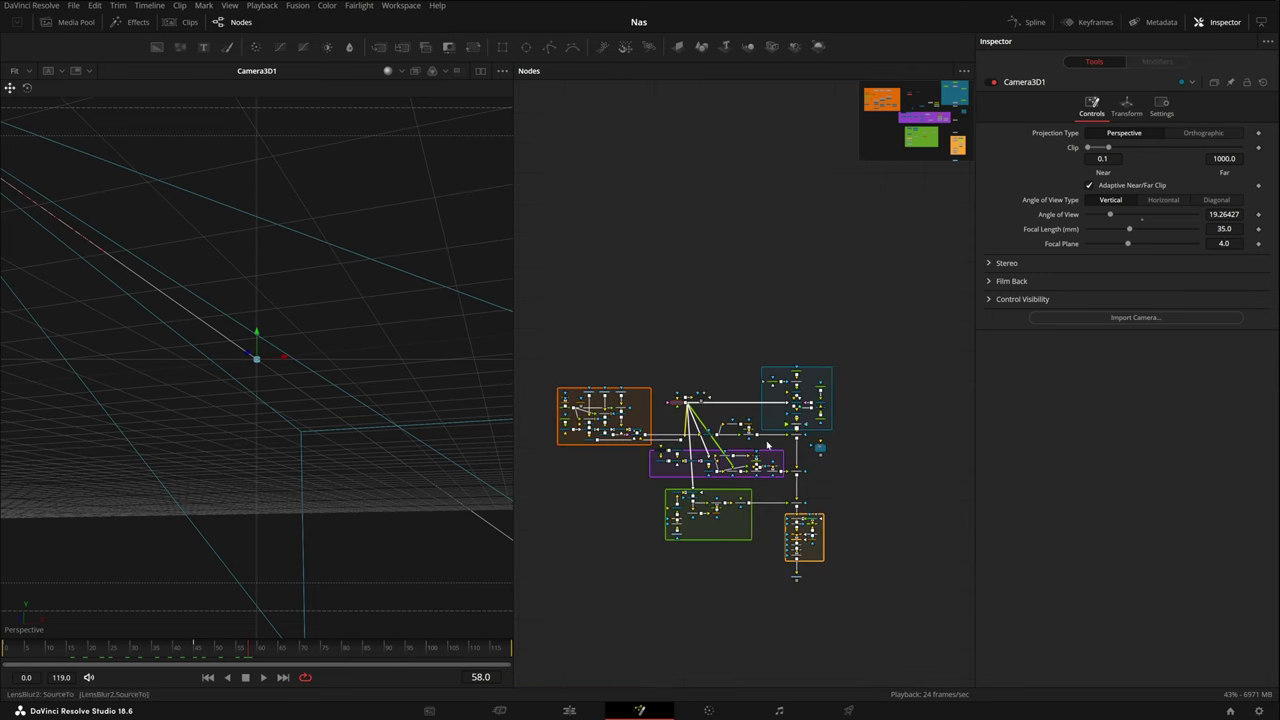
left_click_drag(595, 407, 735, 433)
scroll(735, 433, "up", 5)
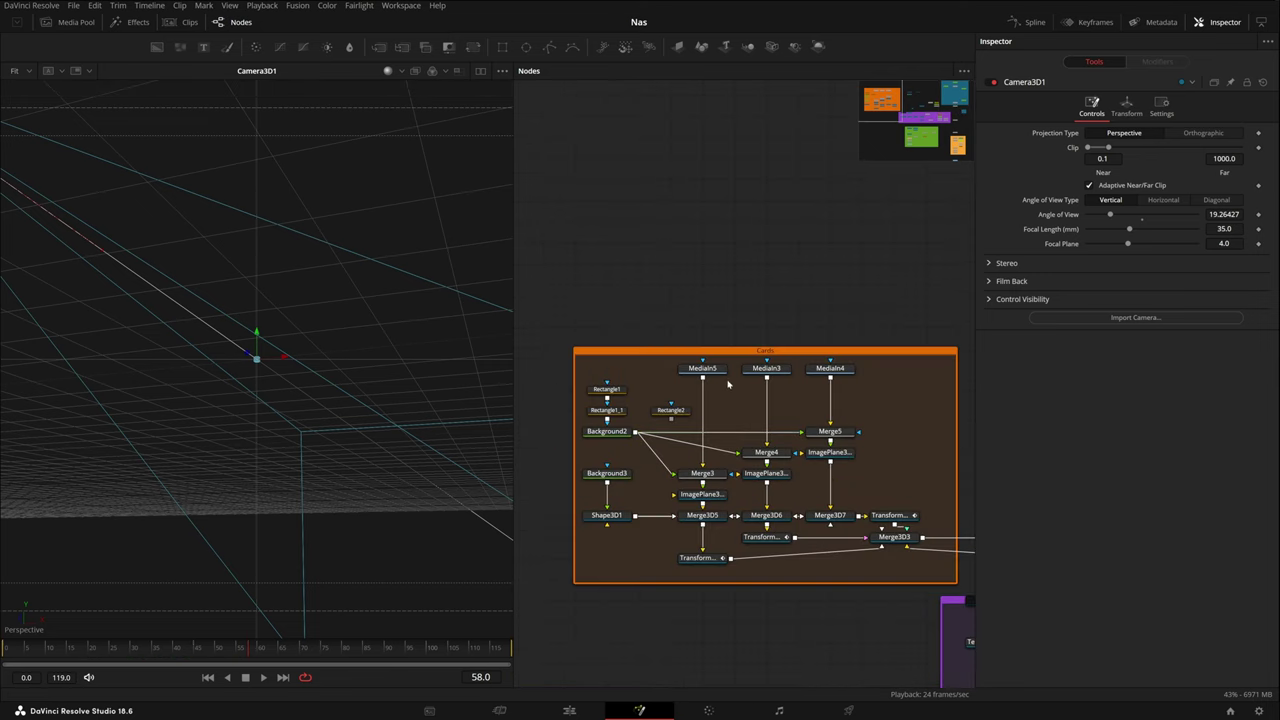
left_click_drag(740, 314, 720, 257)
scroll(717, 260, "down", 3)
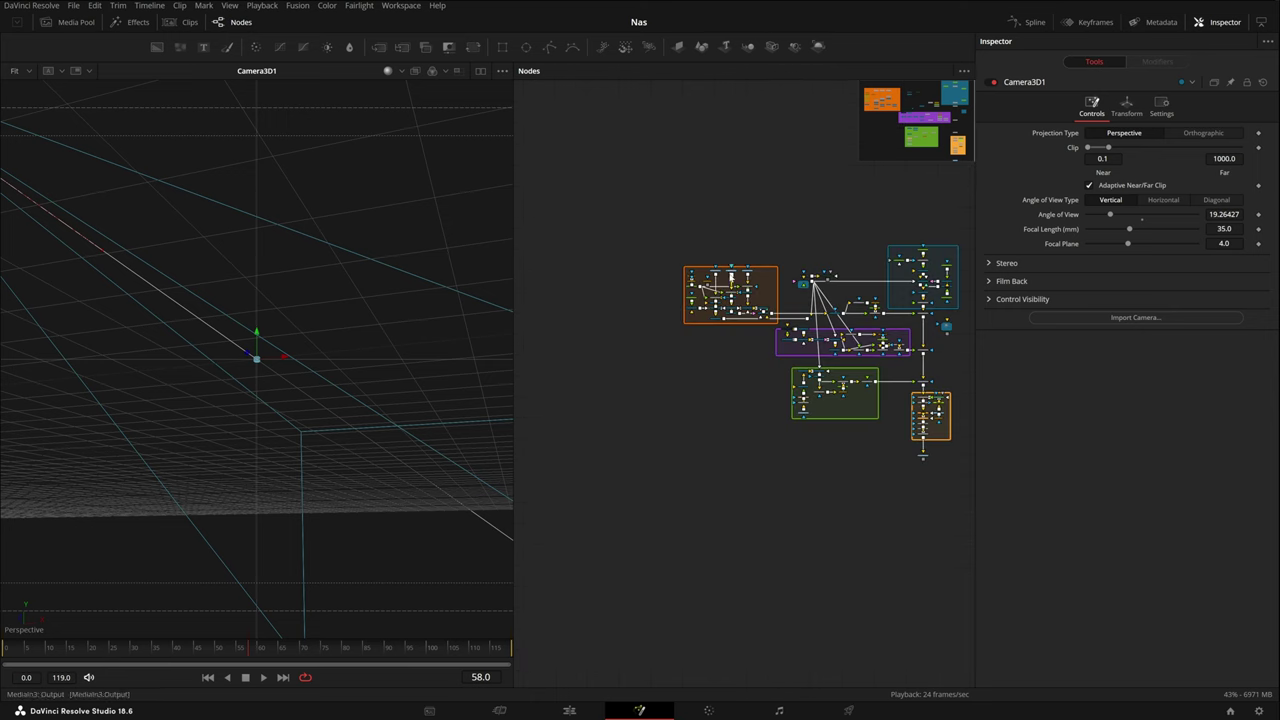
scroll(768, 427, "up", 5)
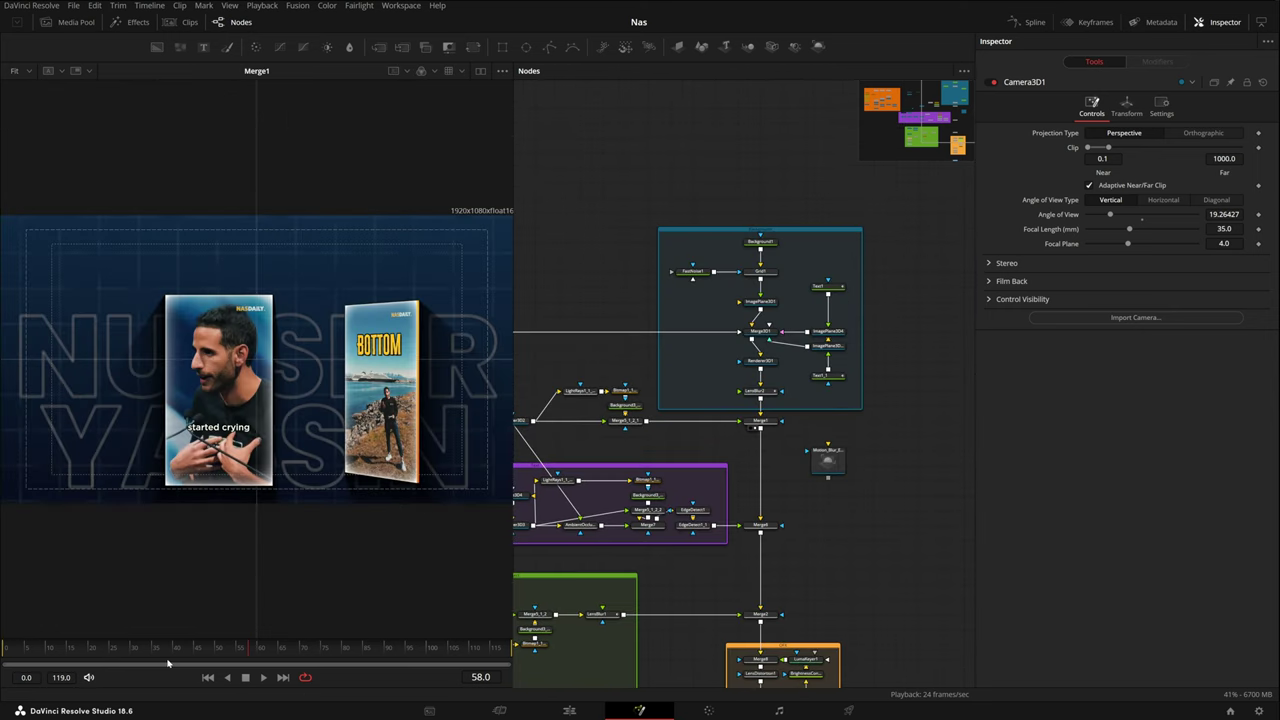
Scrub the Merge1 composite back to frame 38 and step backwards frame by frame to check the cards' movement.
left_click_drag(168, 648, 184, 670)
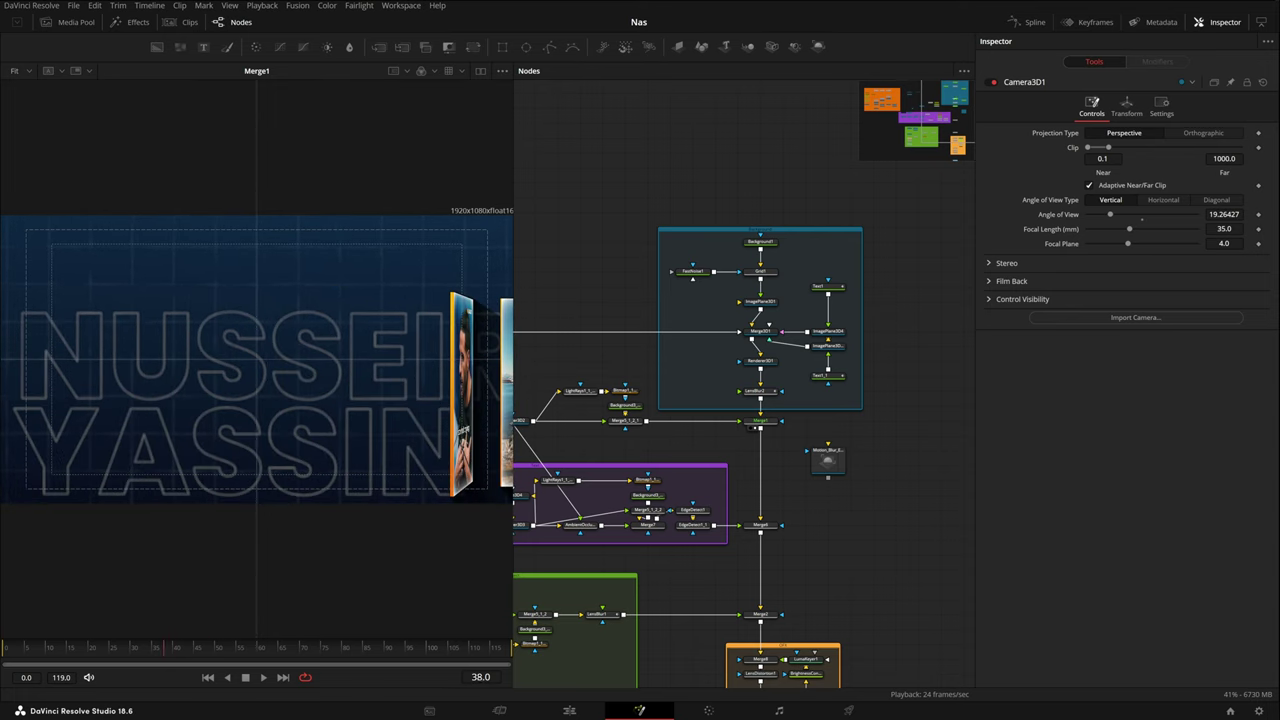
key("Left")
key("Left")
key("Left")
key("Left")
key("Left")
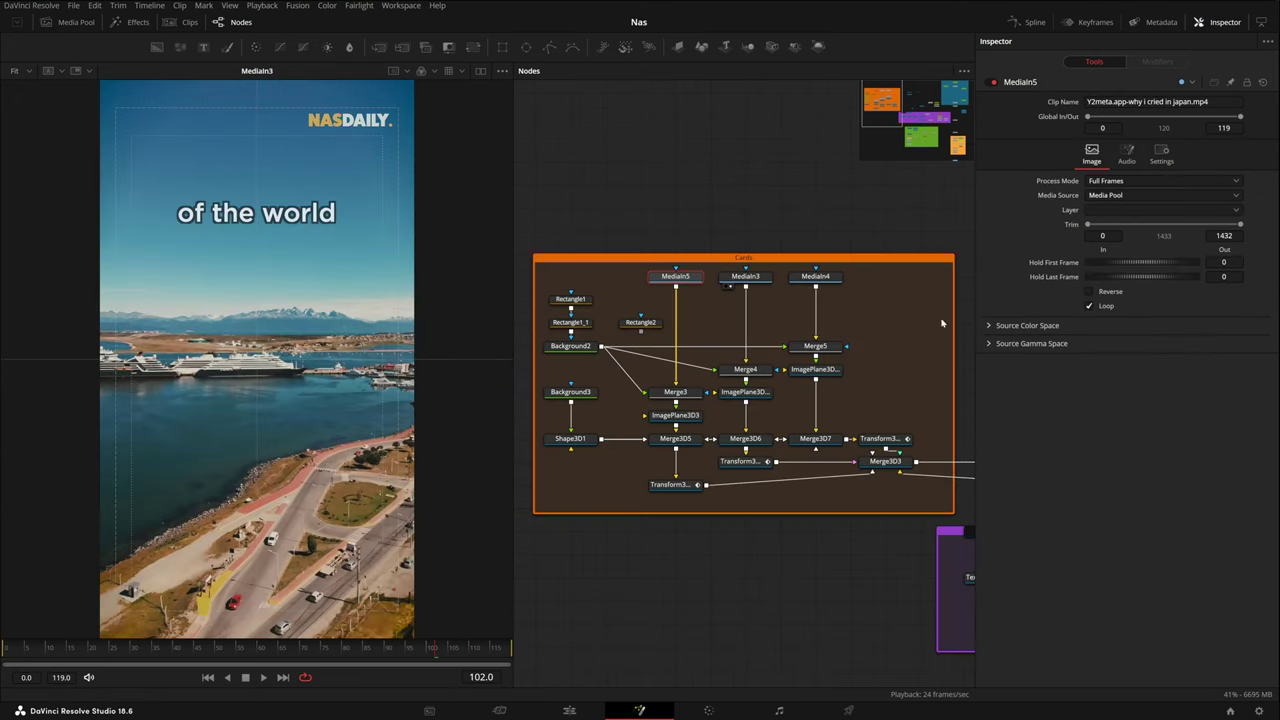
View the MediaIn5, MediaIn3 and MediaIn4 source clips of the Cards group in turn.
left_click_drag(745, 277, 814, 284)
left_click(799, 286)
left_click(659, 286)
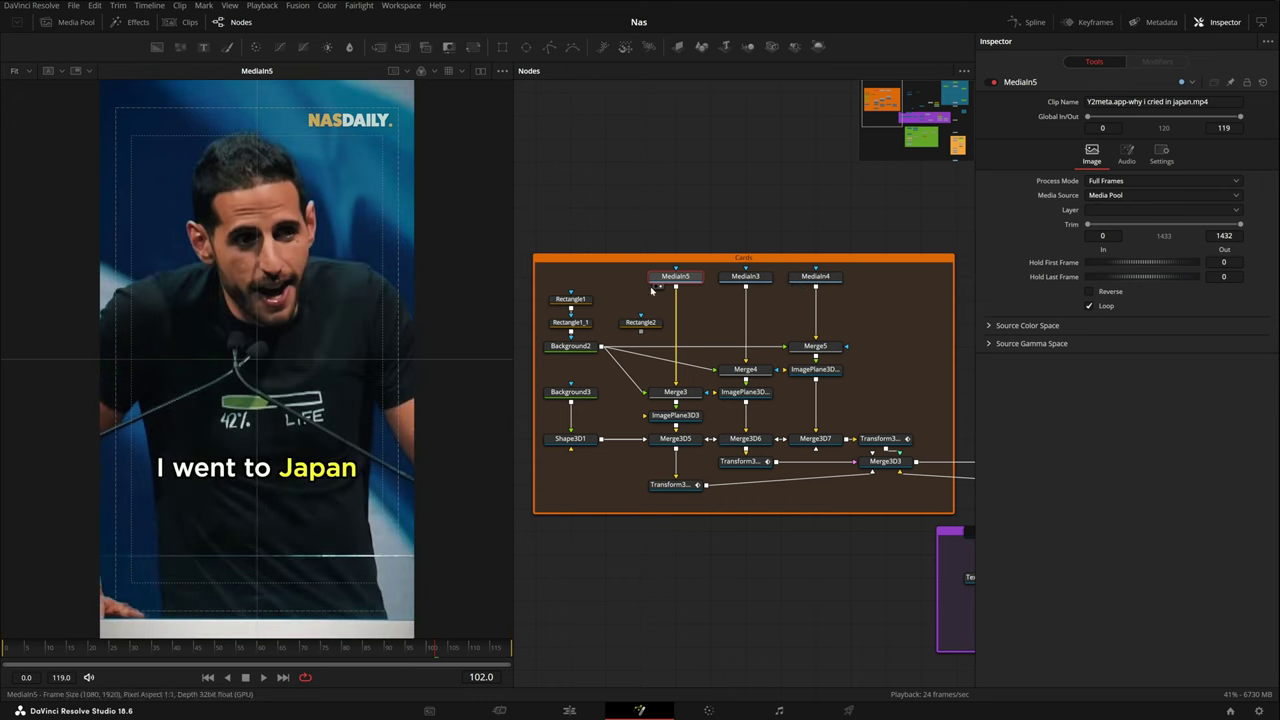
left_click(730, 286)
left_click(799, 286)
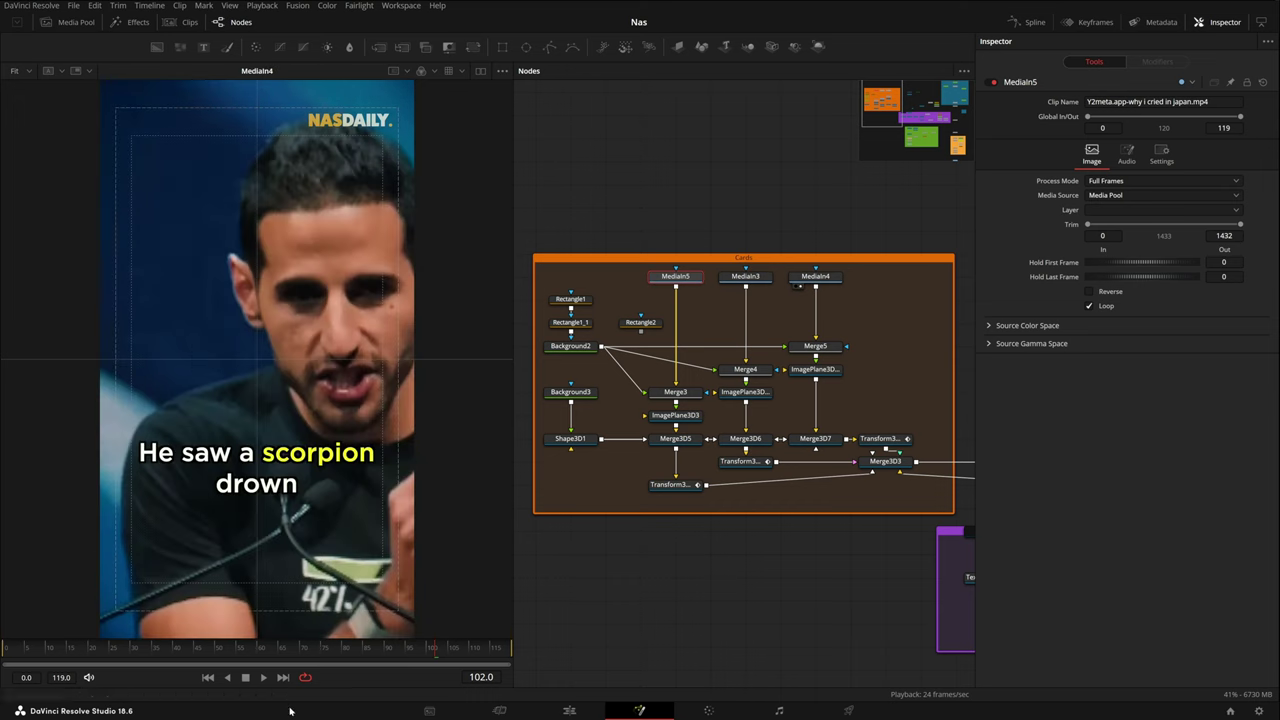
Play the composition and compare the three card source clips in motion.
left_click_drag(154, 653, 191, 653)
left_click(263, 682)
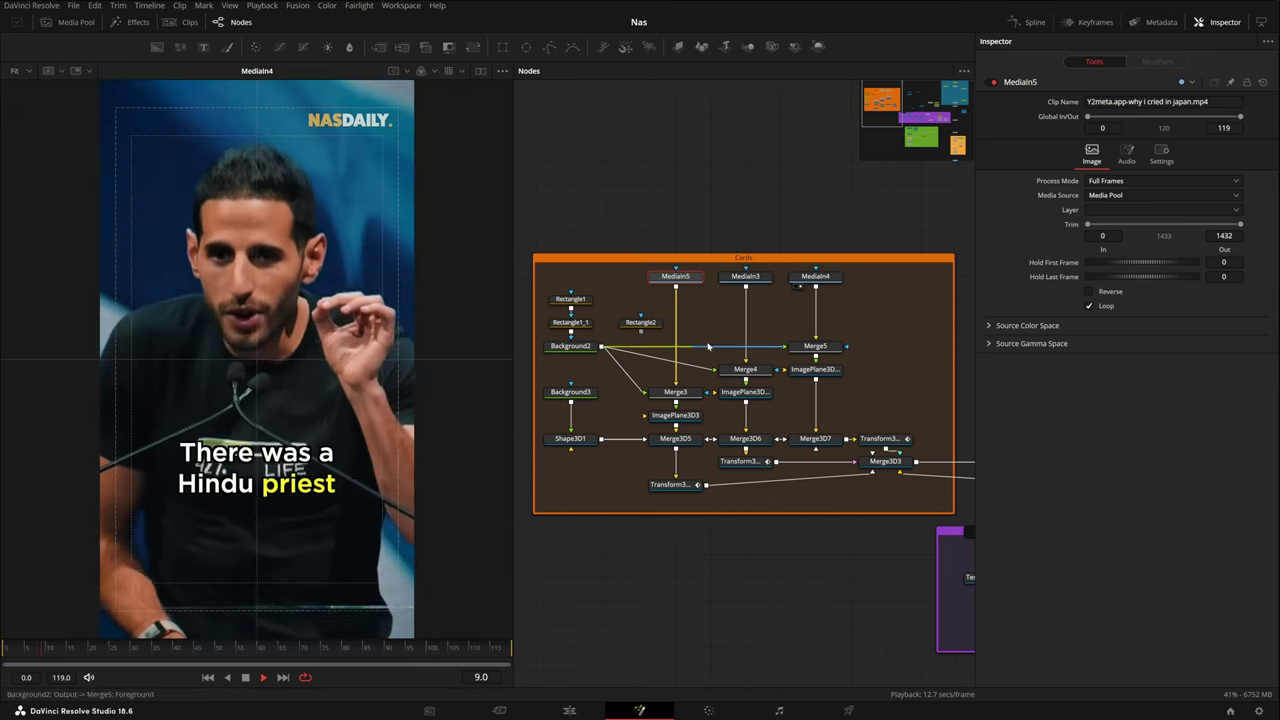
left_click(659, 286)
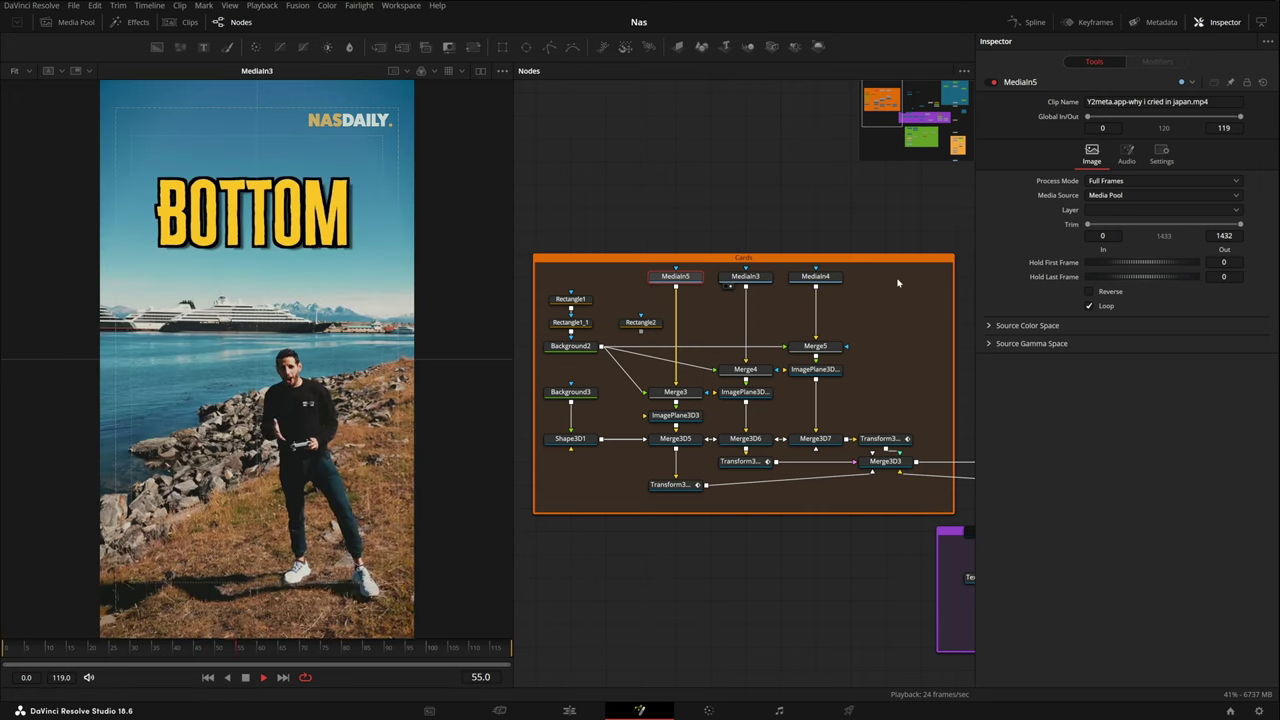
left_click(797, 286)
Preview Merge3, Merge4 and Merge5 to check the border effect over each card clip.
left_click(657, 400)
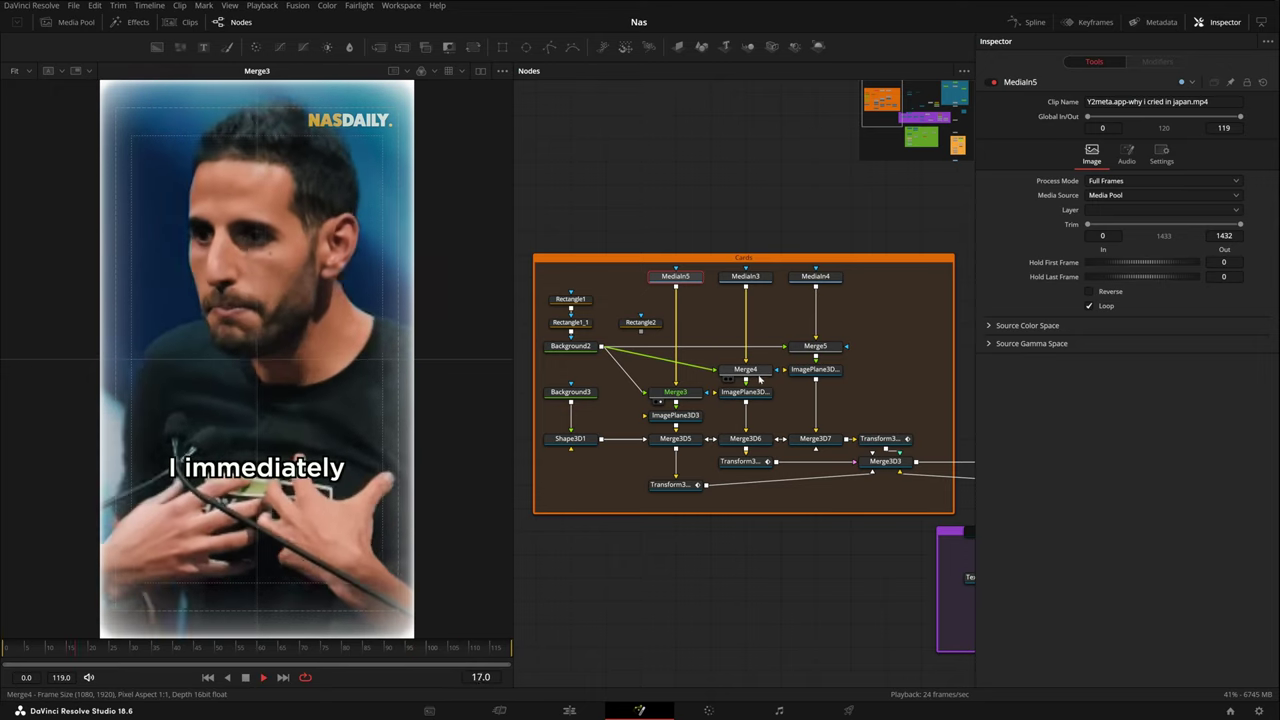
left_click(728, 378)
left_click_drag(820, 348, 454, 351)
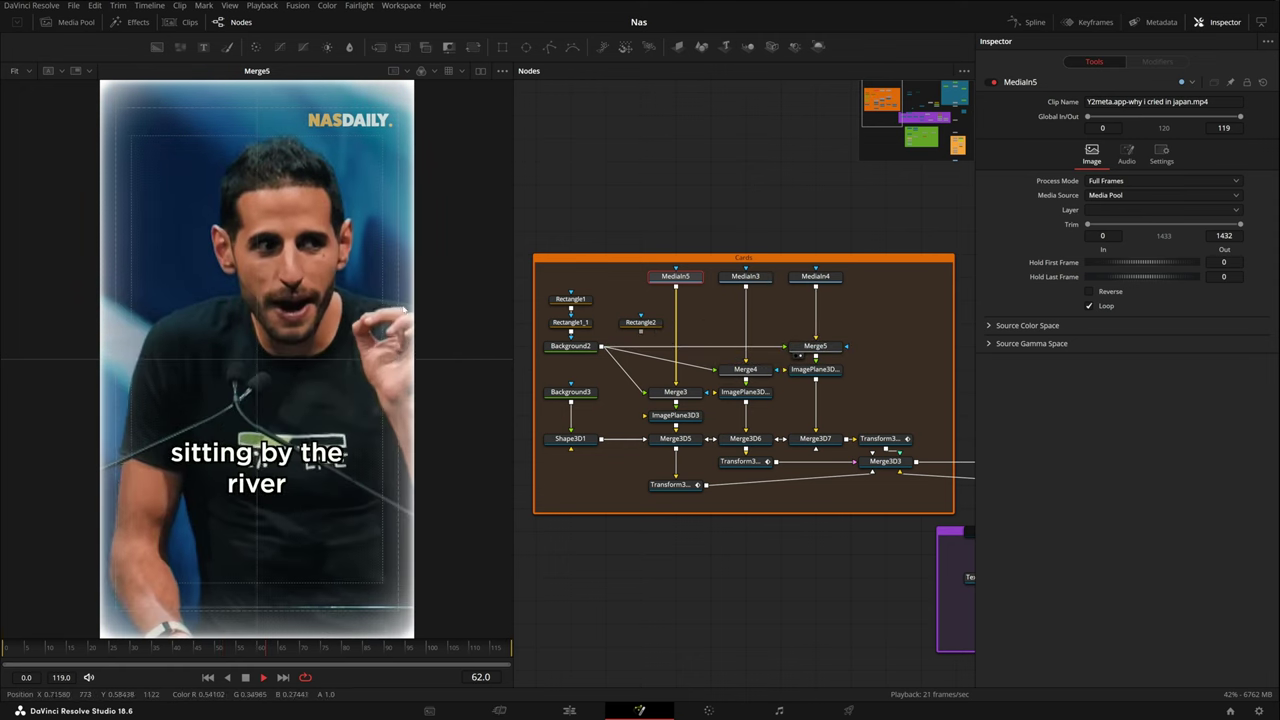
View the Background2 border layer and the Rectangle1 mask that shapes it.
left_click(574, 348)
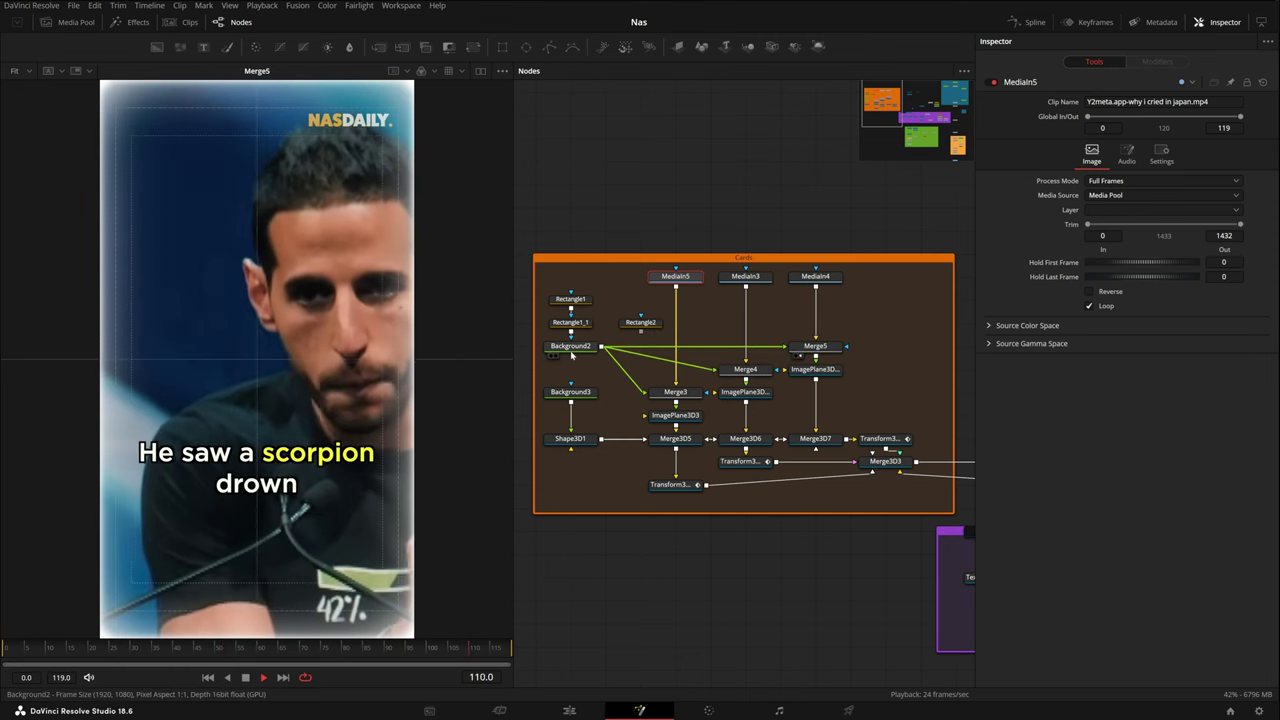
left_click_drag(576, 350, 214, 331)
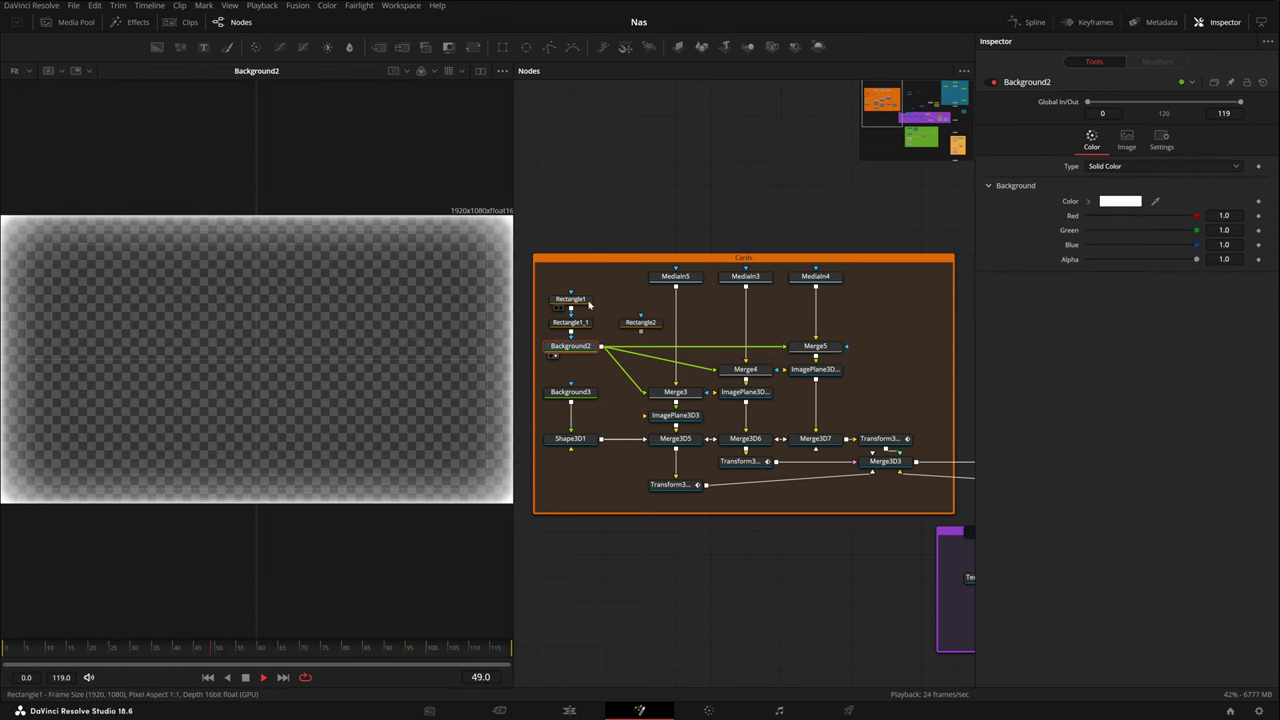
left_click_drag(588, 301, 220, 306)
left_click(604, 188)
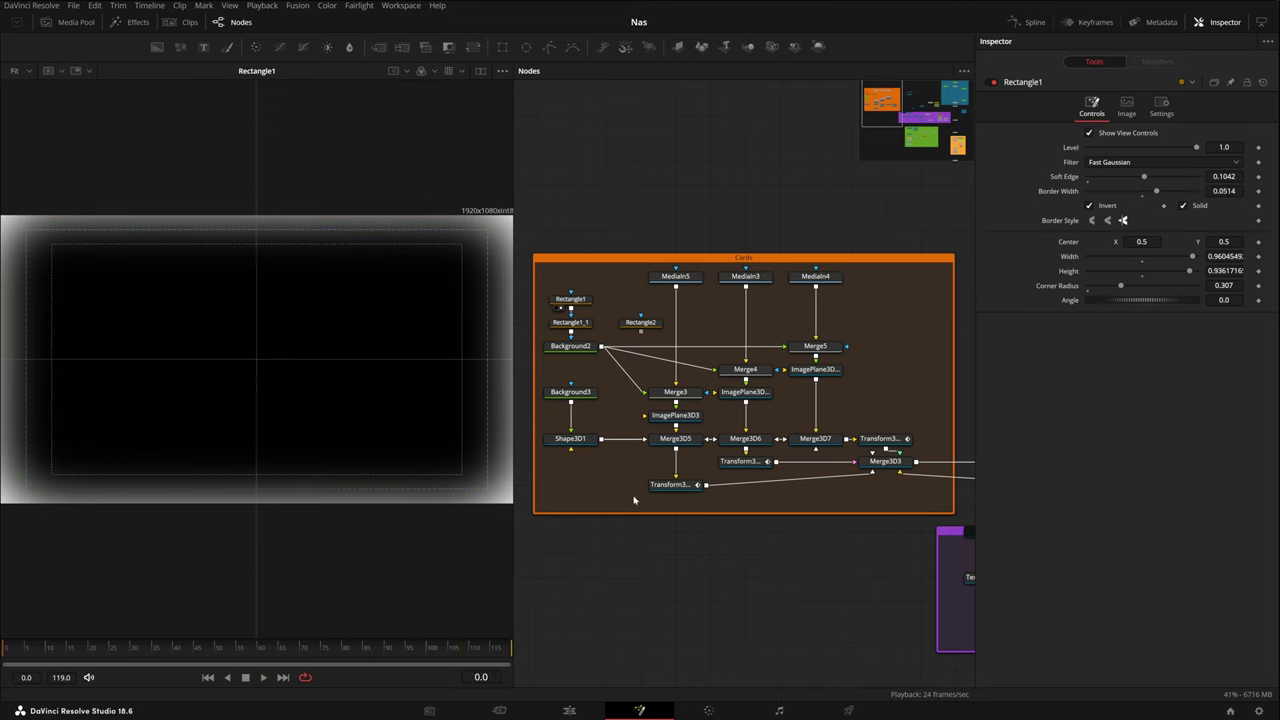
Compare the soft edge and border width settings of the Rectangle1 and Rectangle1_1 masks.
left_click(583, 303)
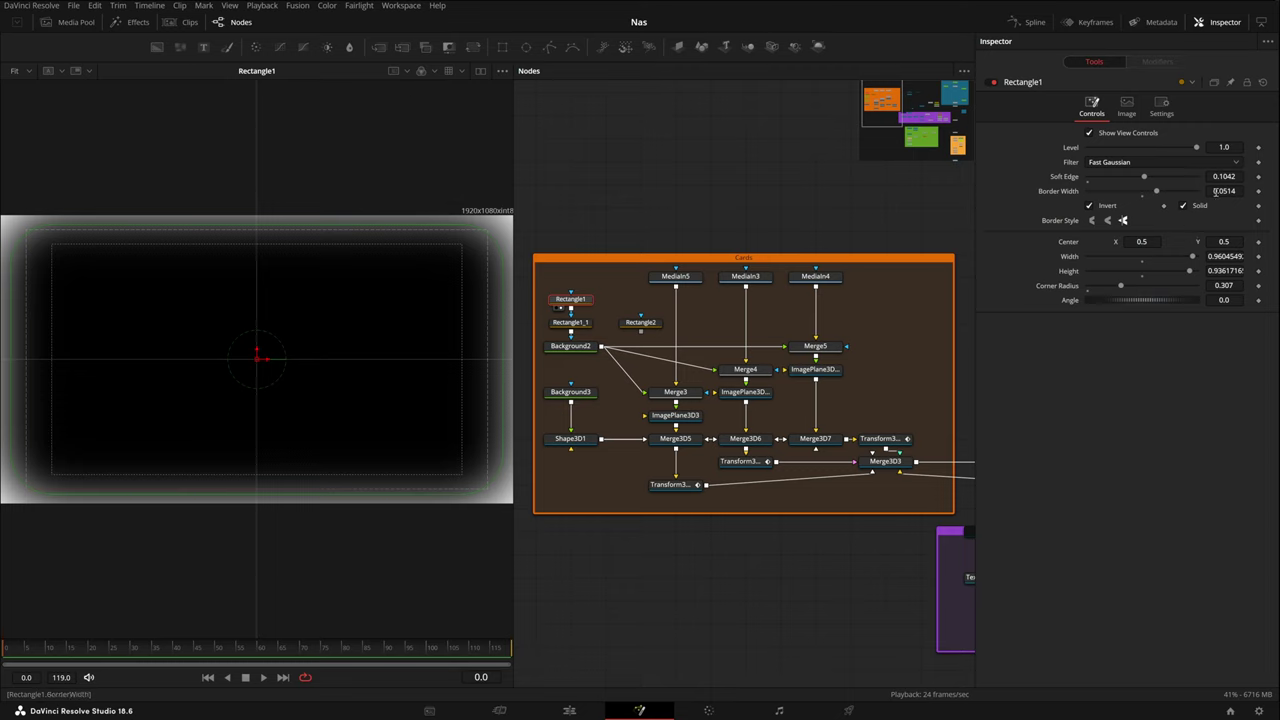
left_click_drag(587, 324, 315, 331)
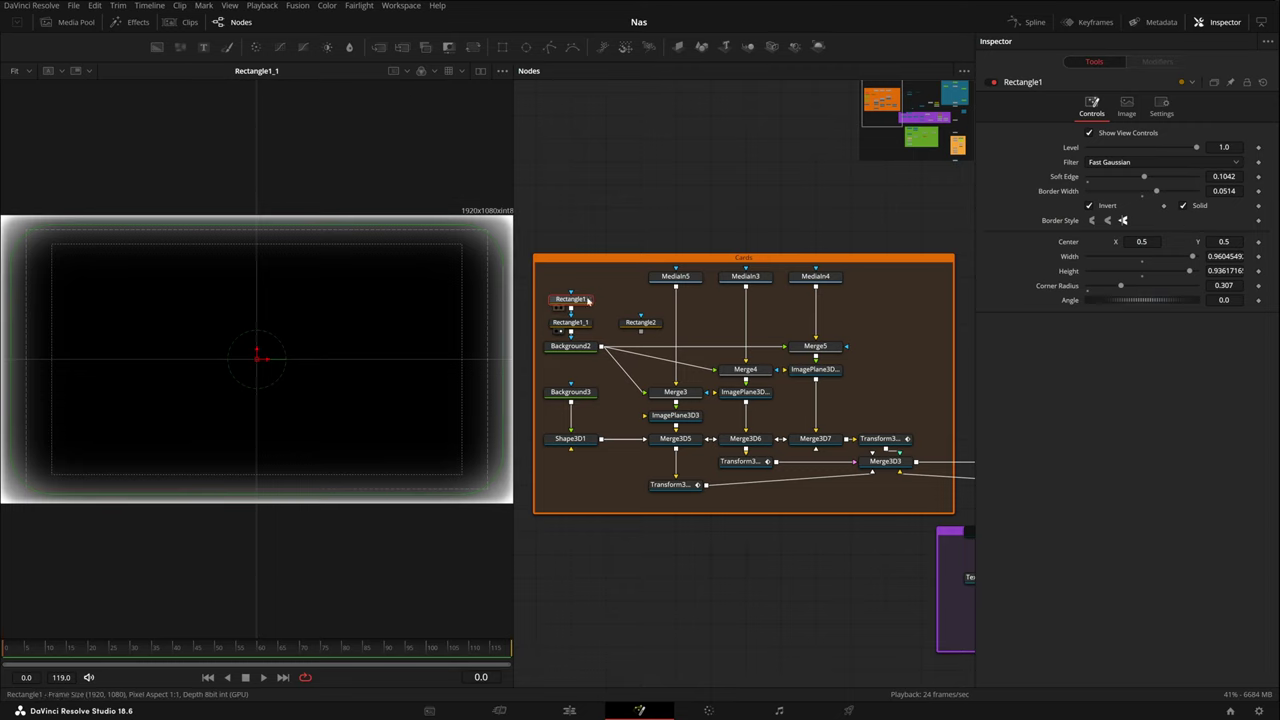
left_click(585, 324)
left_click(586, 301)
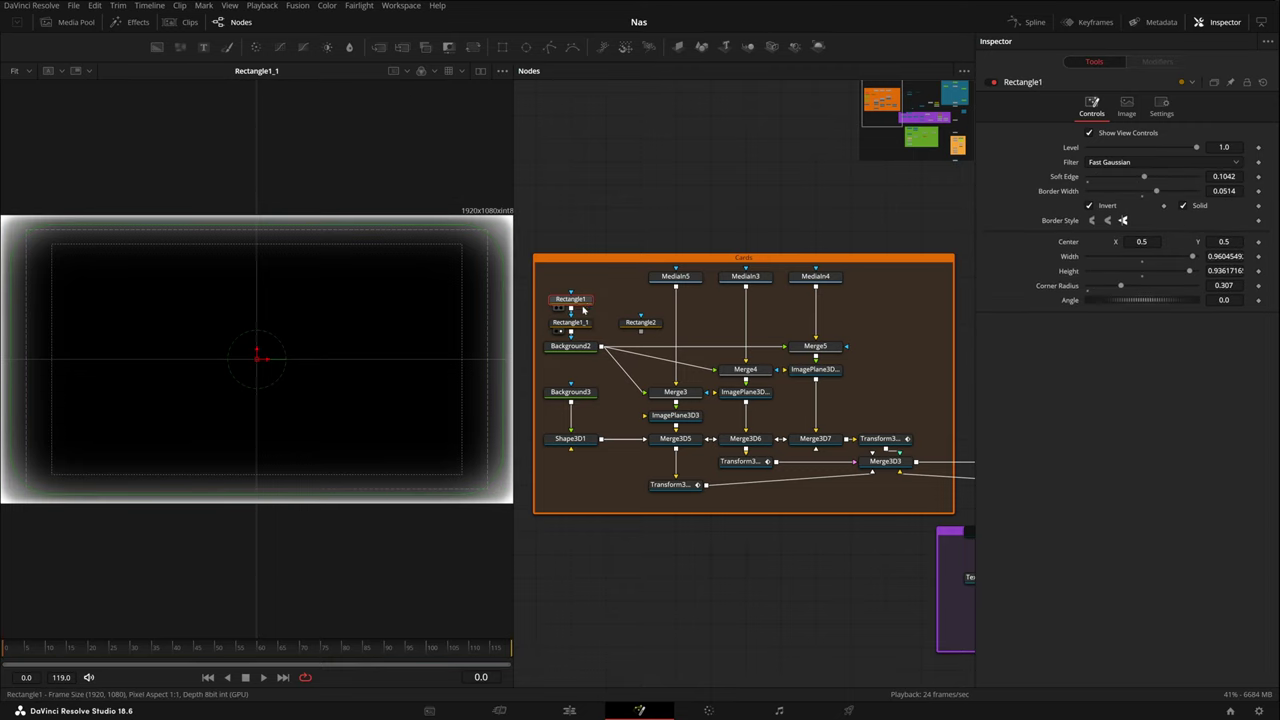
left_click(582, 326)
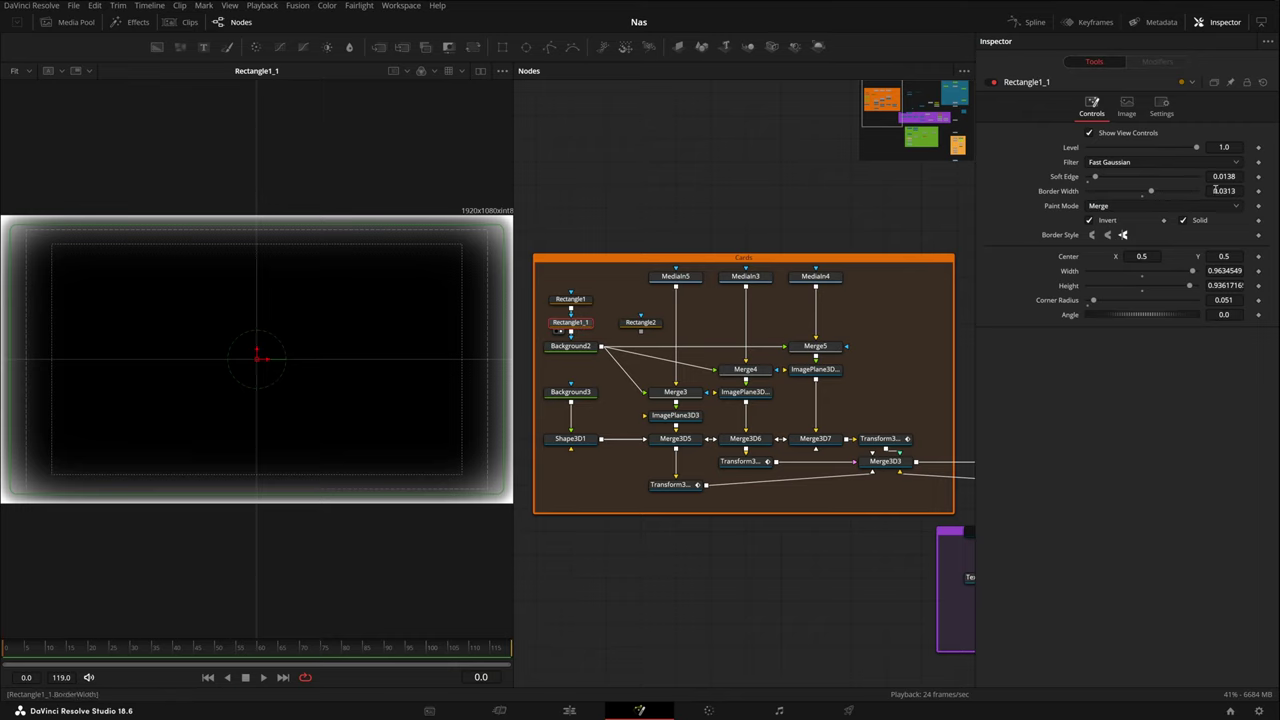
left_click(694, 211)
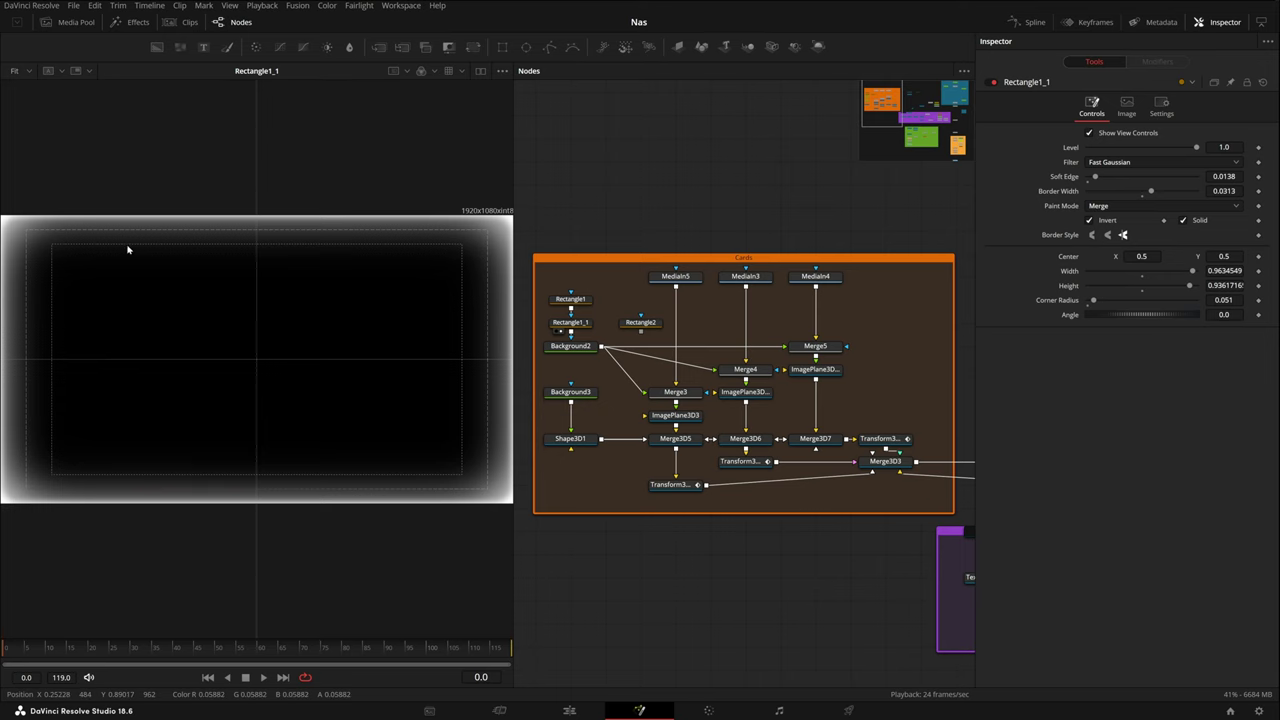
Examine the upper-right corner of the Rectangle1_1 mask up close, restore the fitted view and return to the Cards group.
scroll(346, 224, "up", 2)
left_click_drag(493, 295, 147, 348)
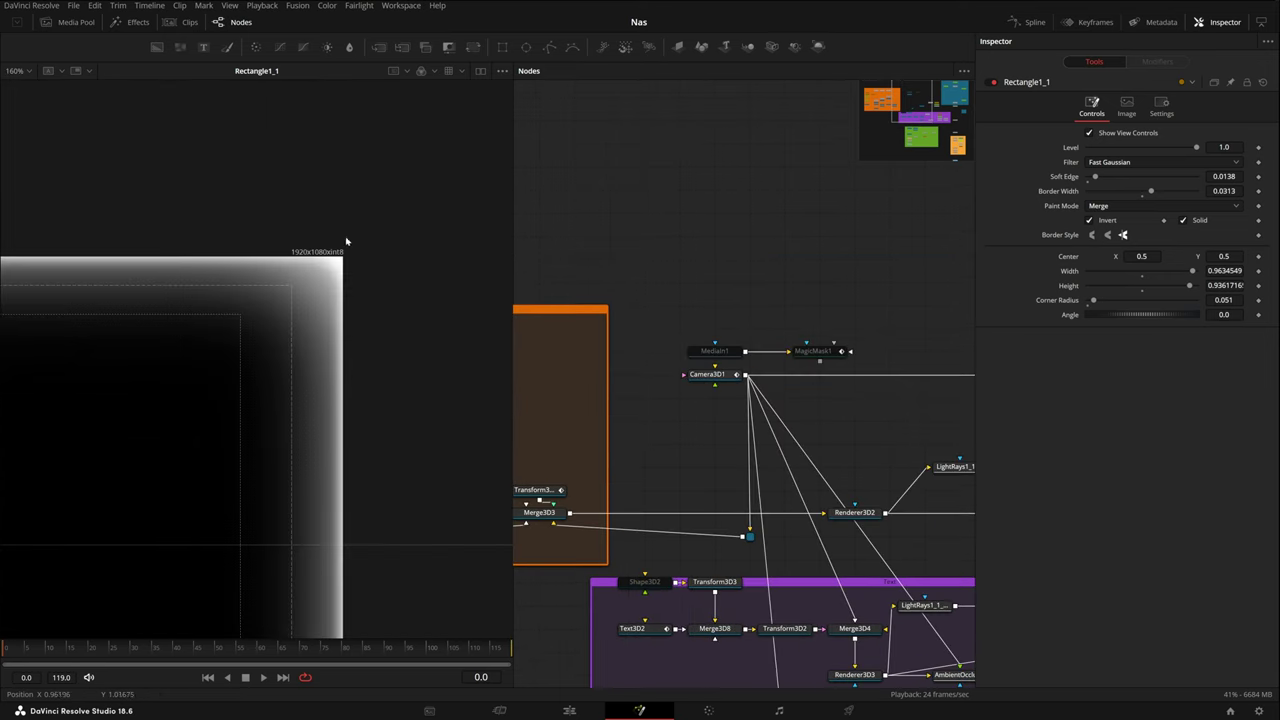
key("ctrl+f")
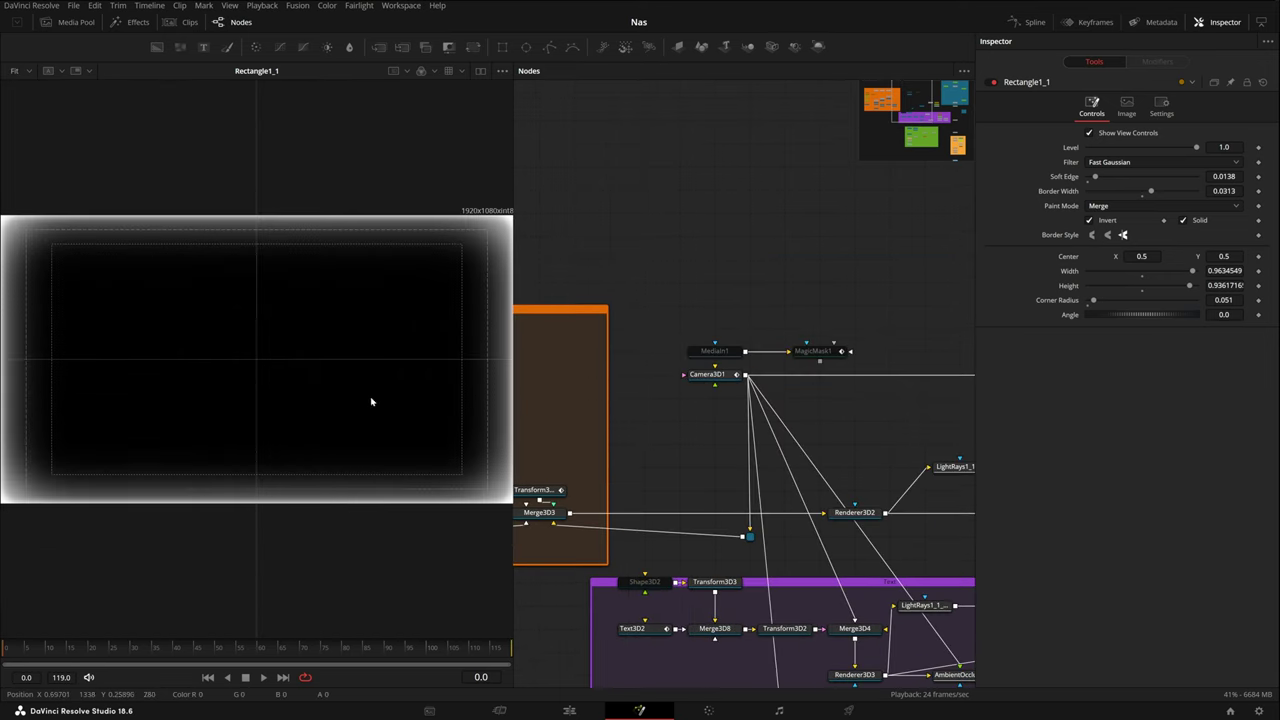
left_click_drag(675, 379, 938, 374)
left_click_drag(717, 375, 861, 371)
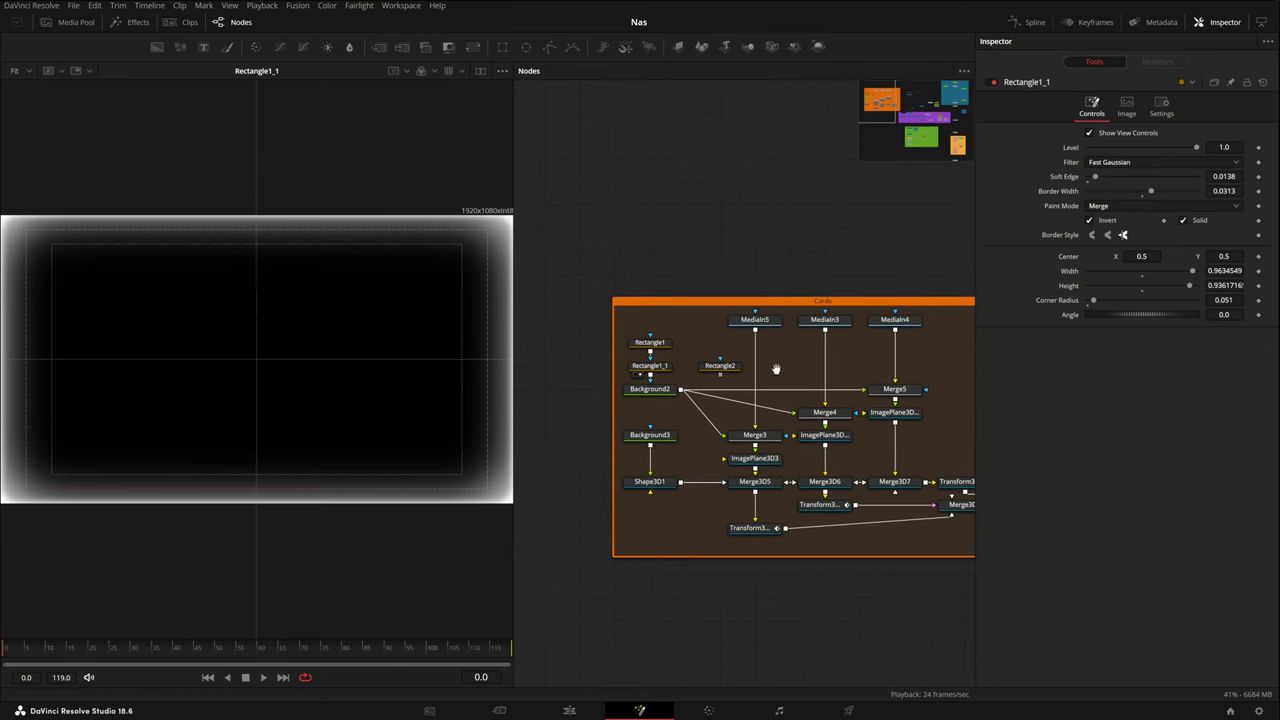
View the masked Background2 and its combination with the clips in Merge3, Merge4 and Merge5.
left_click(649, 389)
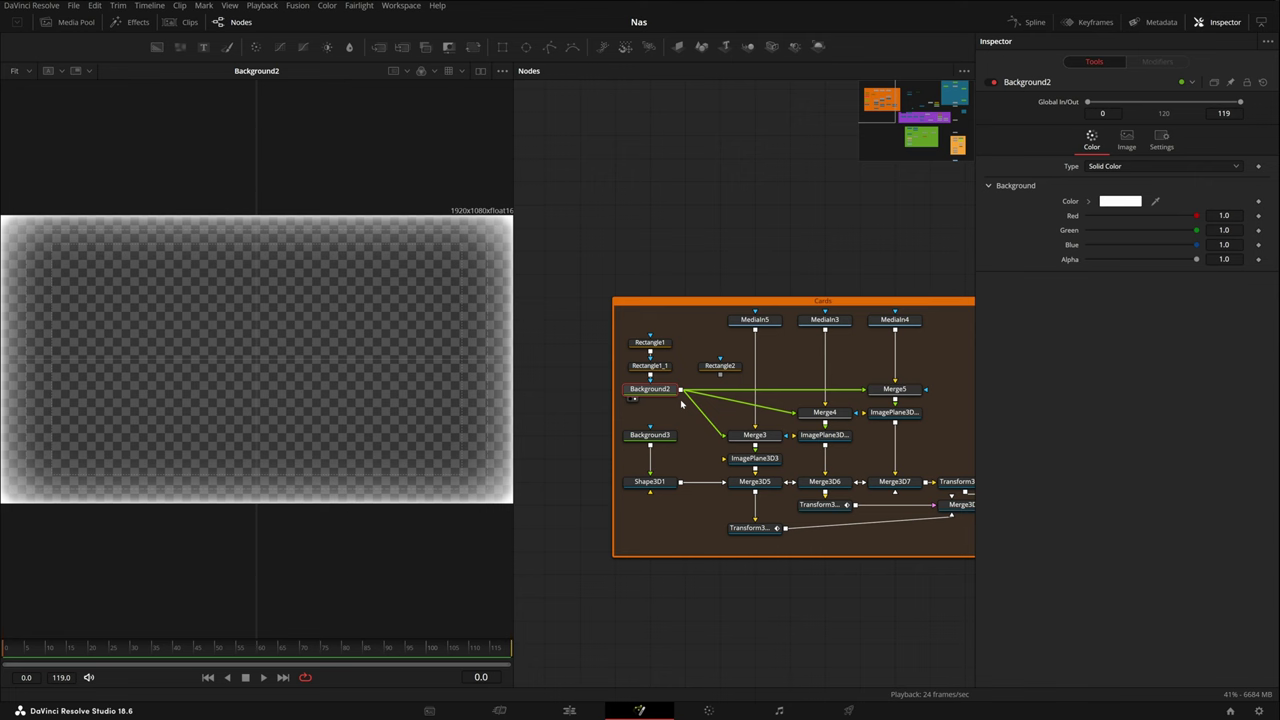
left_click(740, 444)
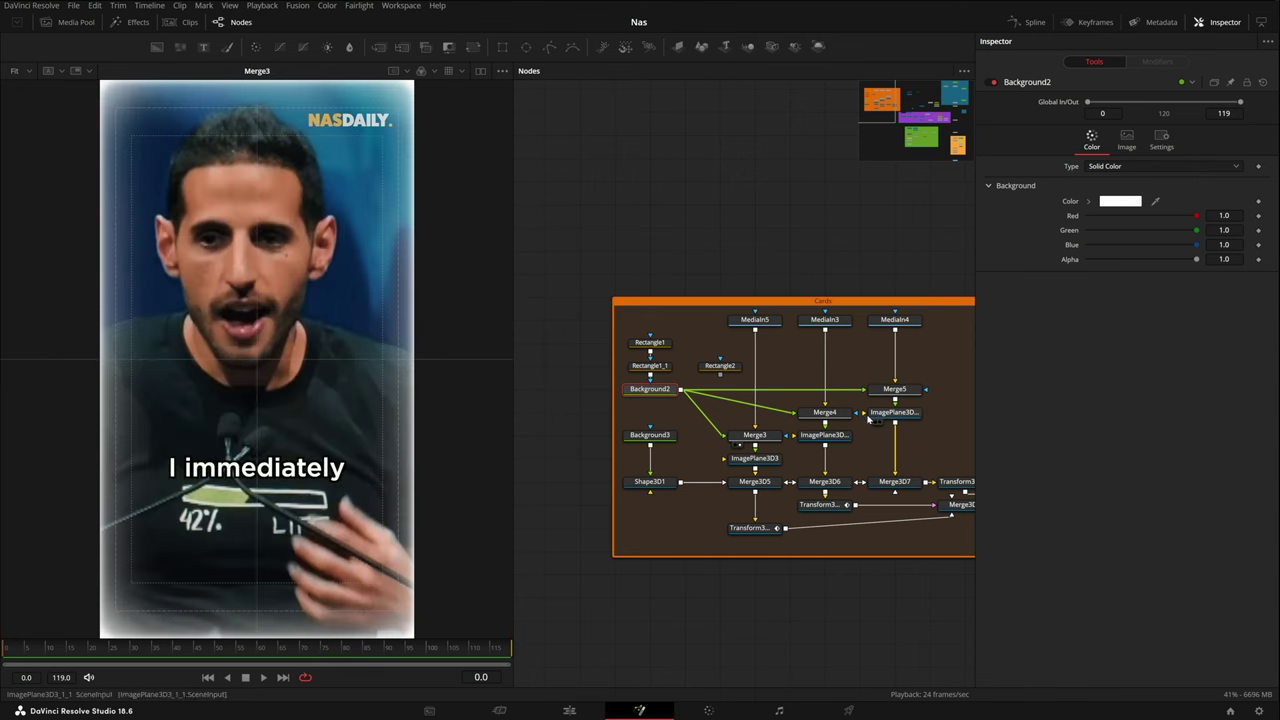
left_click_drag(828, 413, 290, 335)
left_click_drag(908, 390, 257, 323)
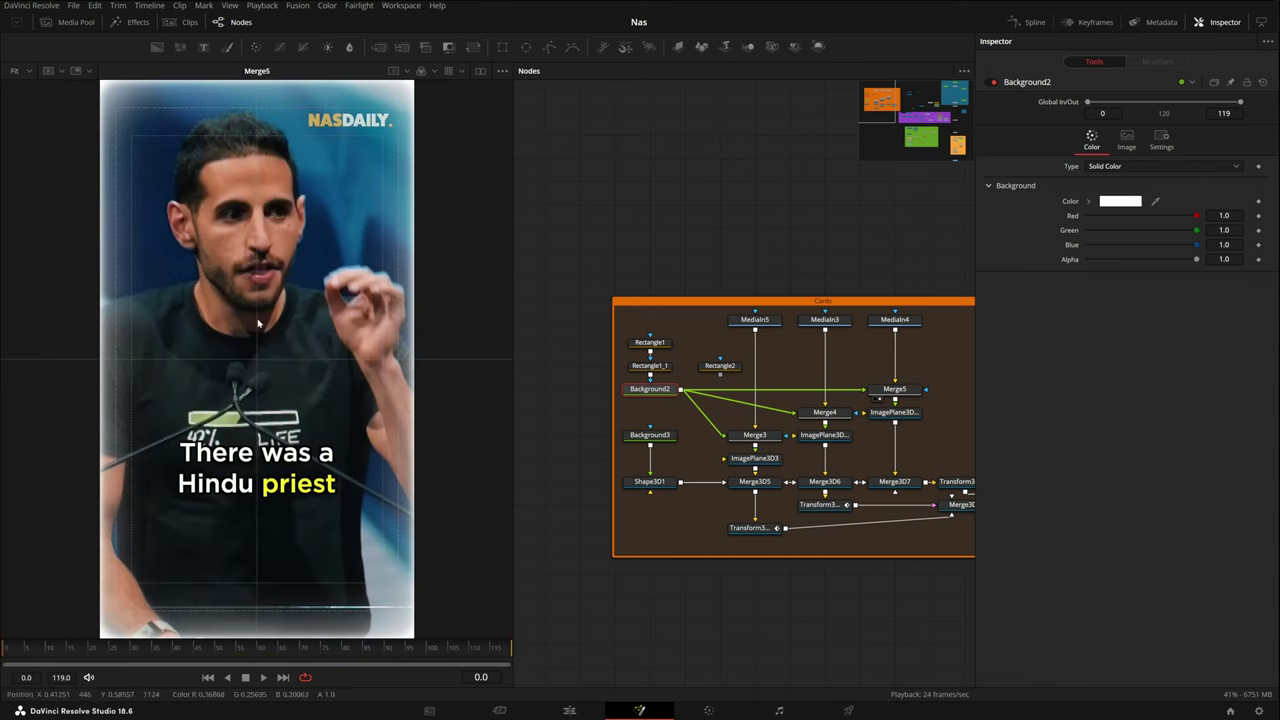
Inspect the gradient settings of the Background3 node feeding Shape3D1.
left_click_drag(798, 507, 747, 448)
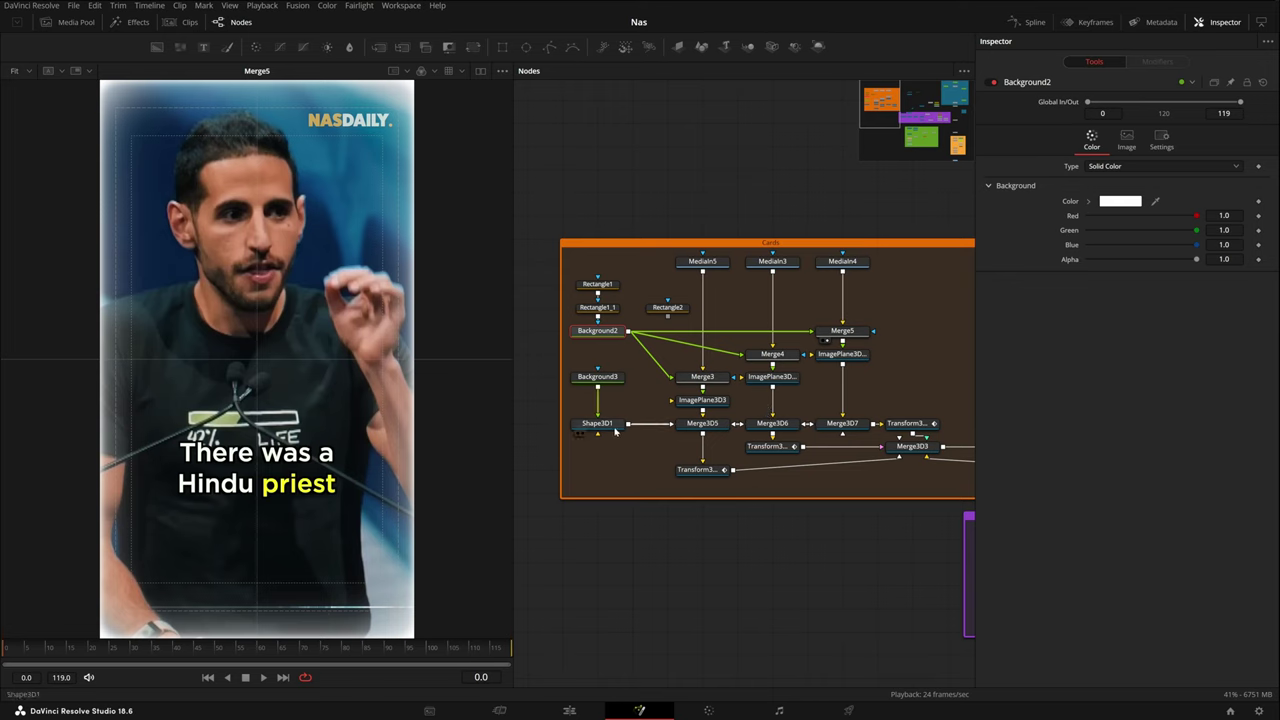
left_click(604, 378)
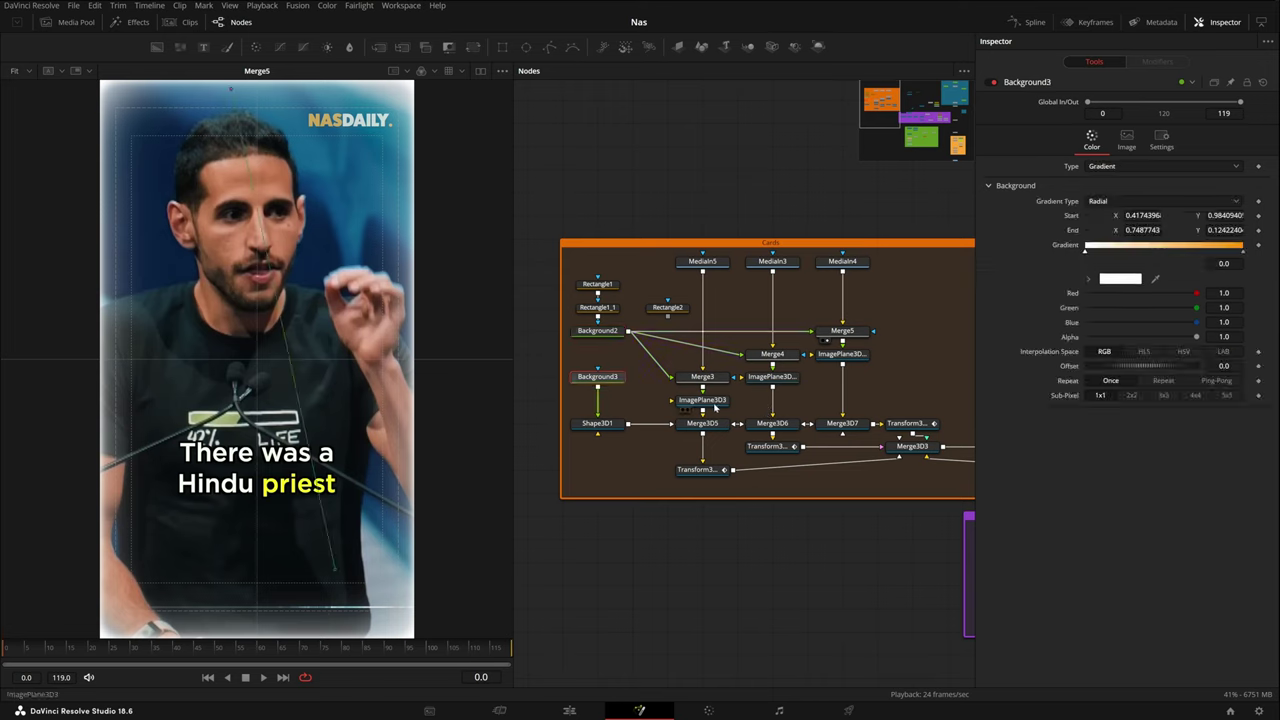
View ImagePlane3D3 in 3D, show its transform settings and play the card animation.
left_click(714, 404)
key("1")
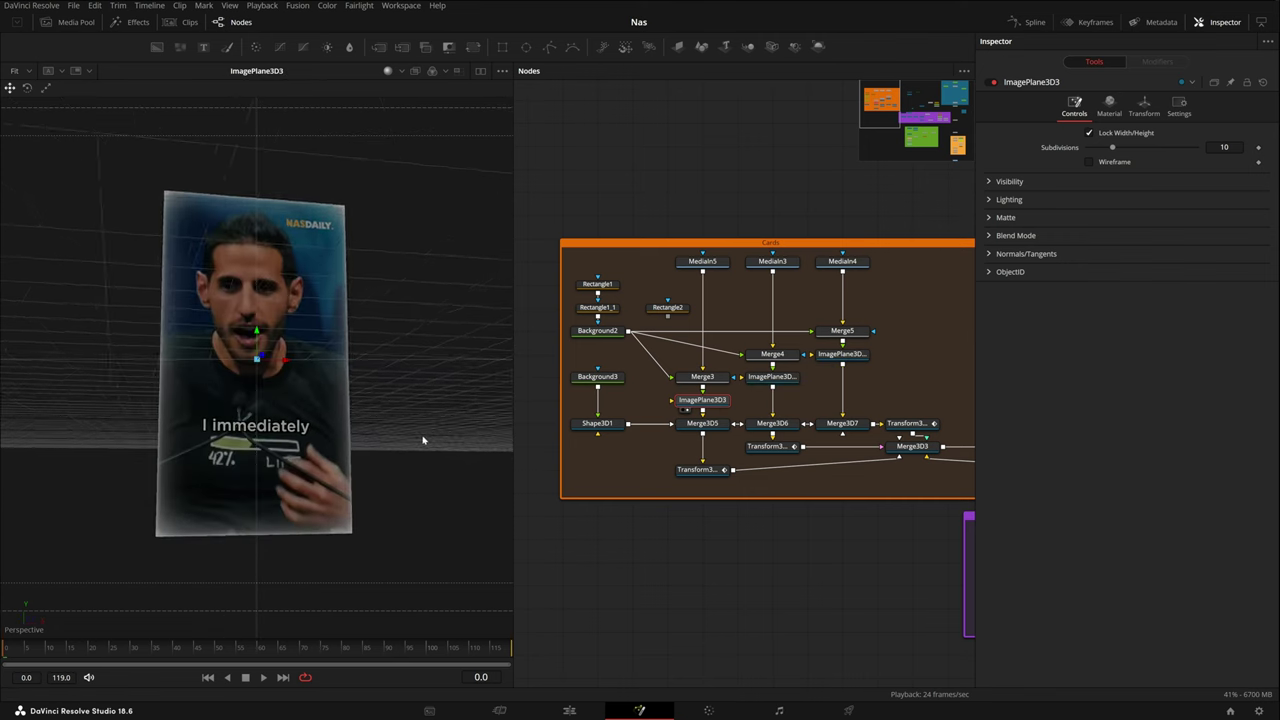
left_click(1141, 106)
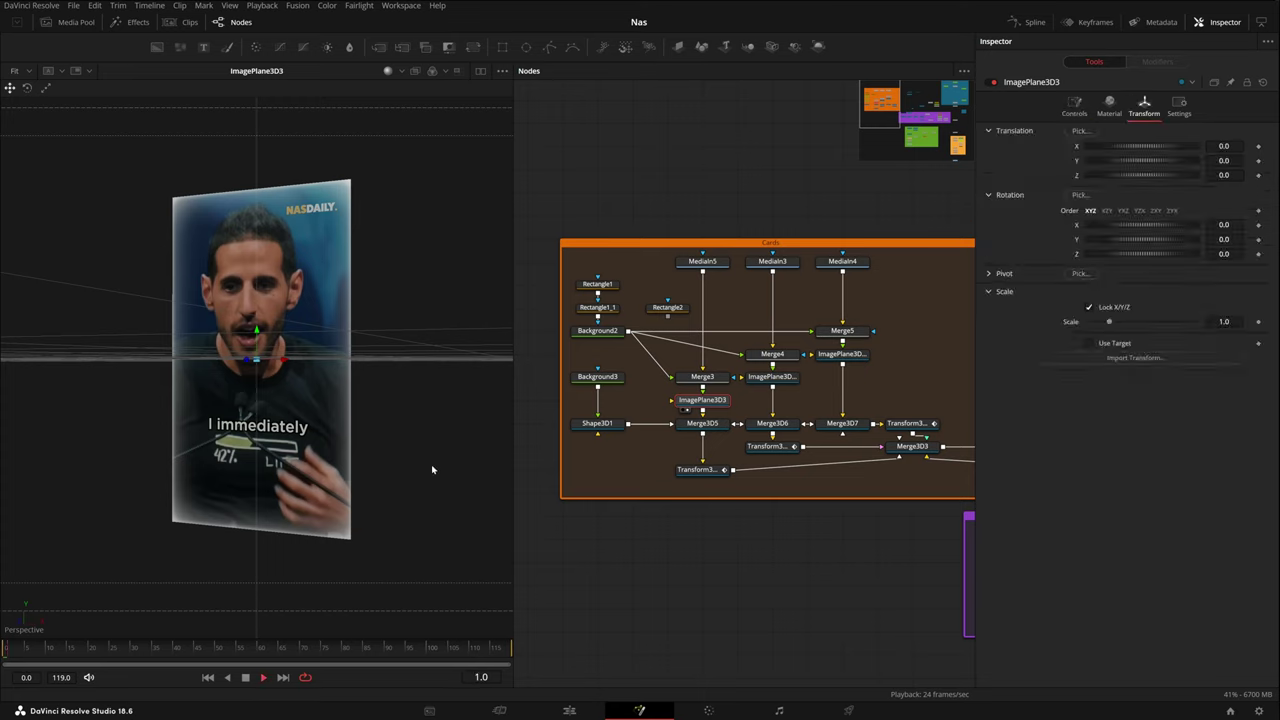
key("space")
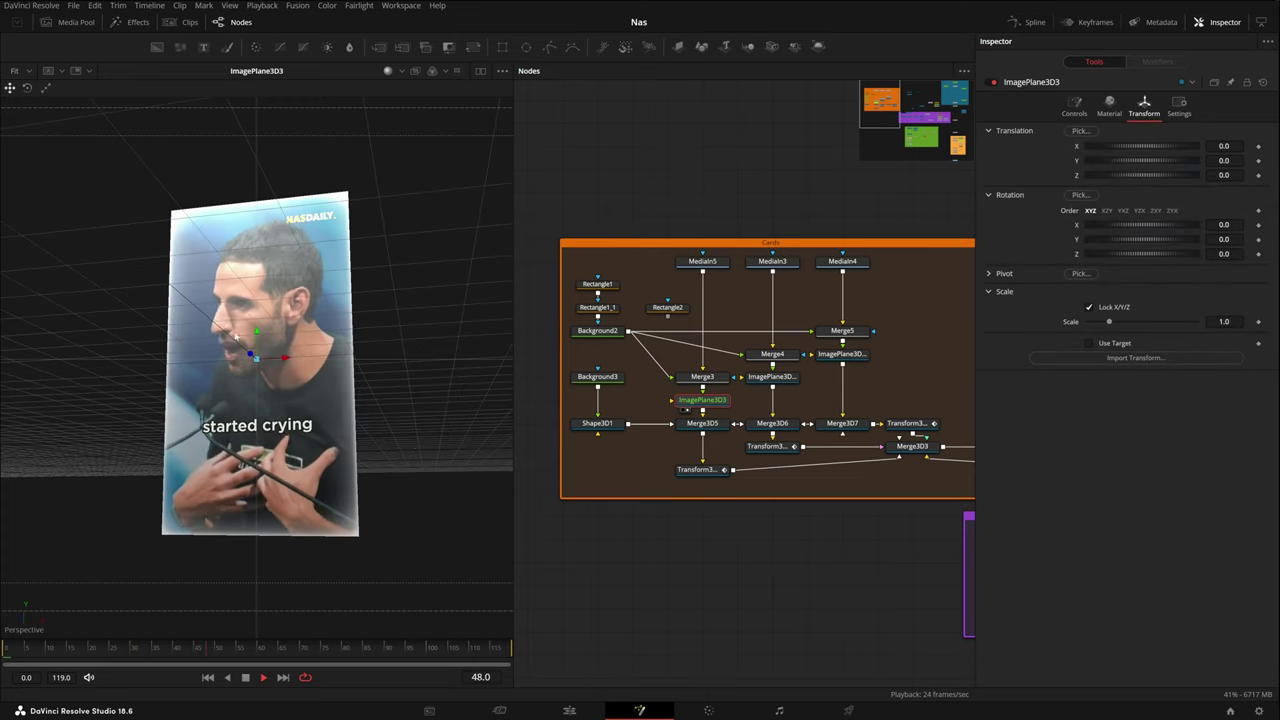
Inspect the card image plane from another angle and bypass the Merge3D5 node.
left_click_drag(334, 393, 297, 440)
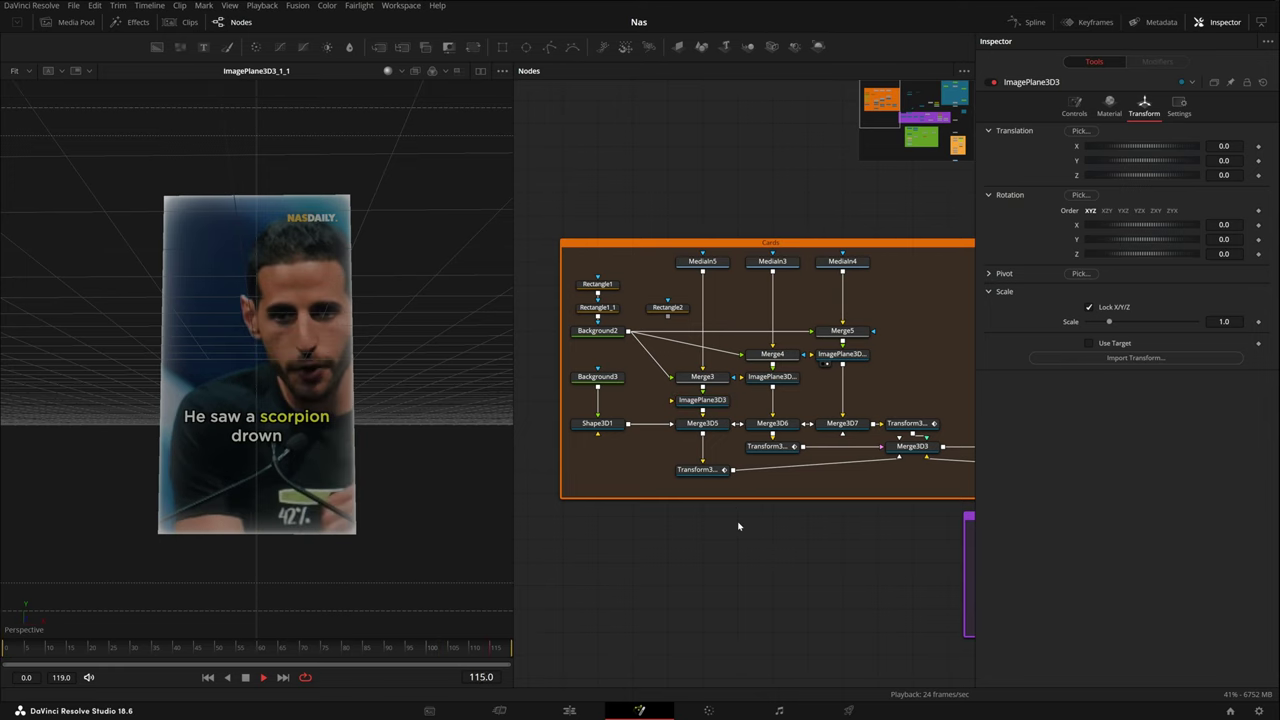
left_click(712, 425)
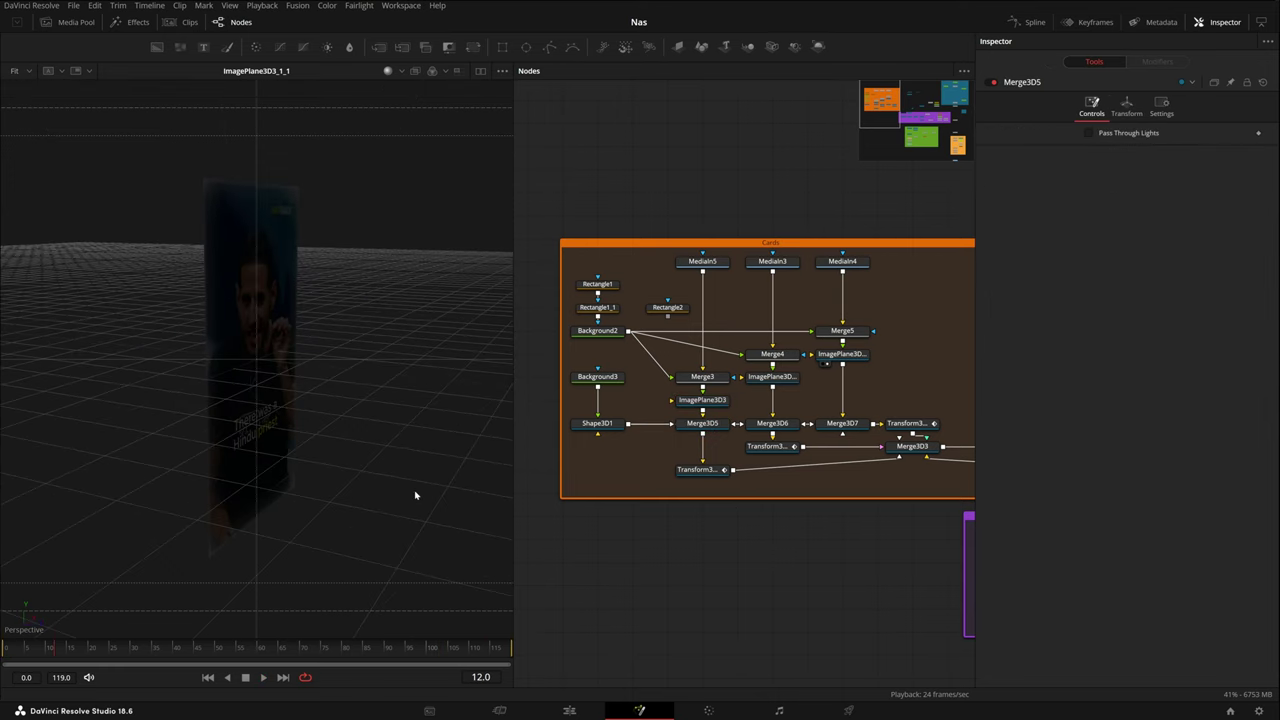
left_click(712, 424)
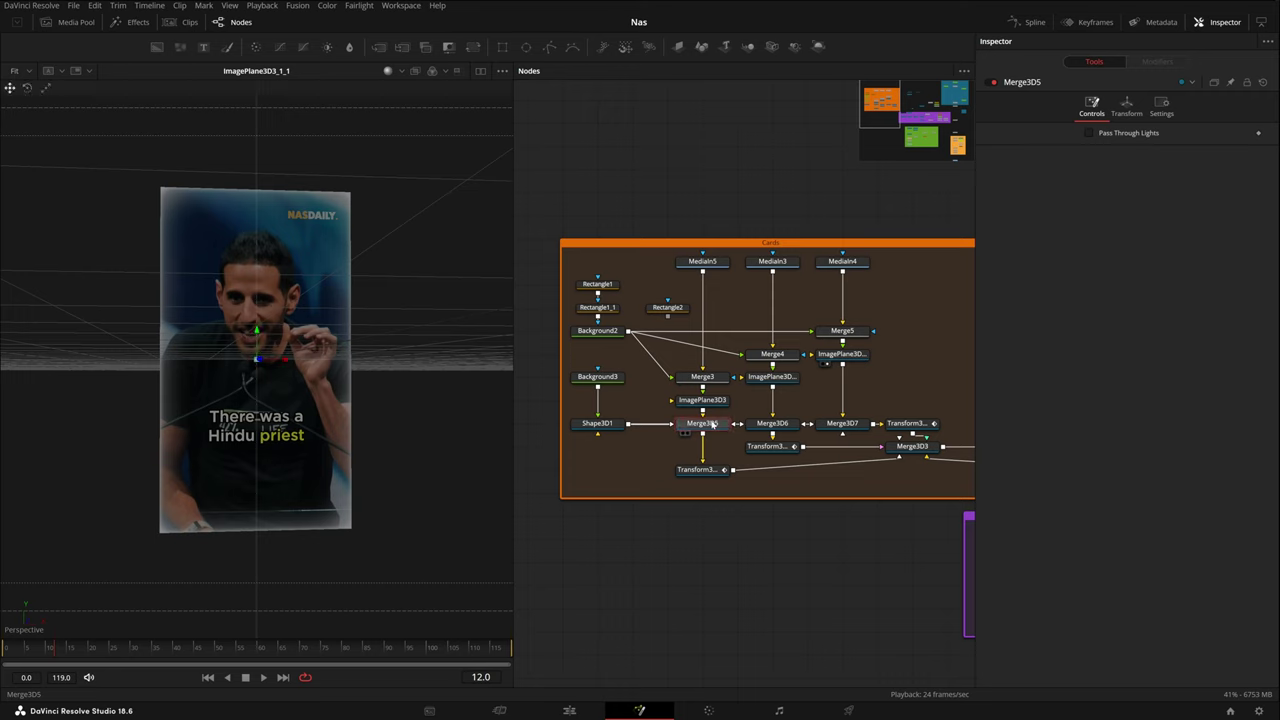
key("ctrl+p")
View Transform3D1 in 3D, play its card animation from the start and return to the keyframe at frame 25.
left_click(721, 473)
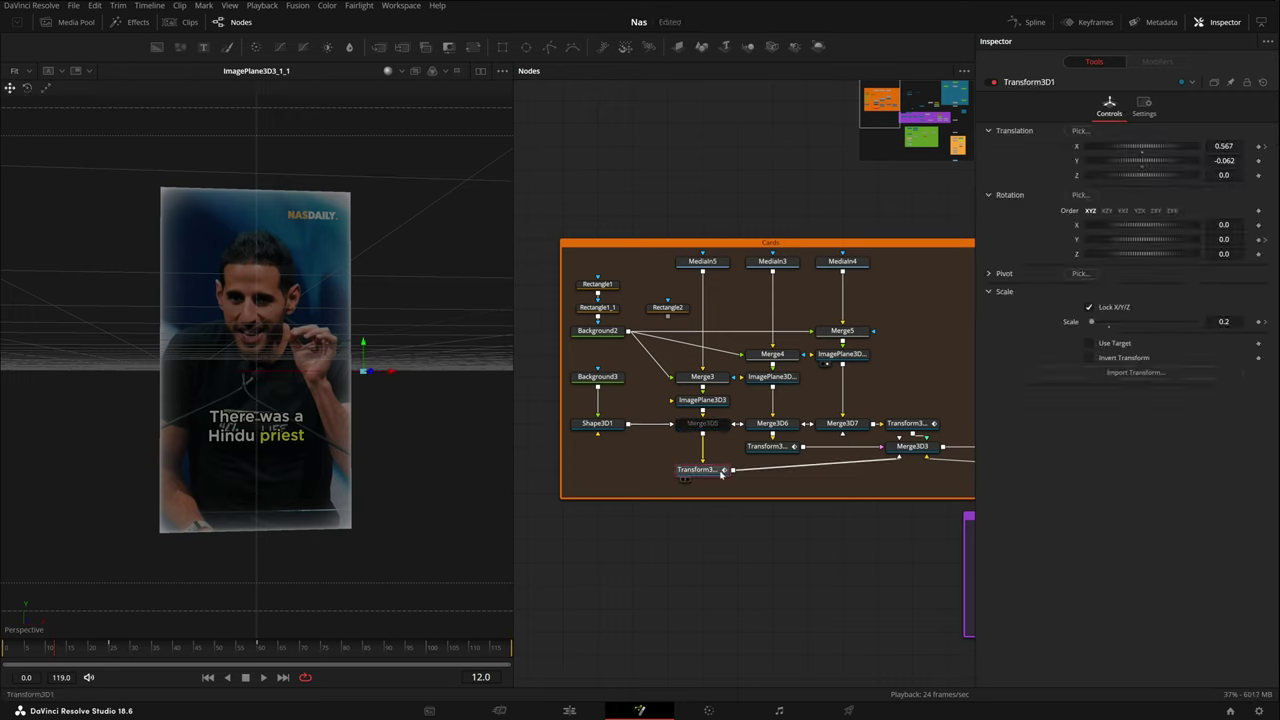
key("2")
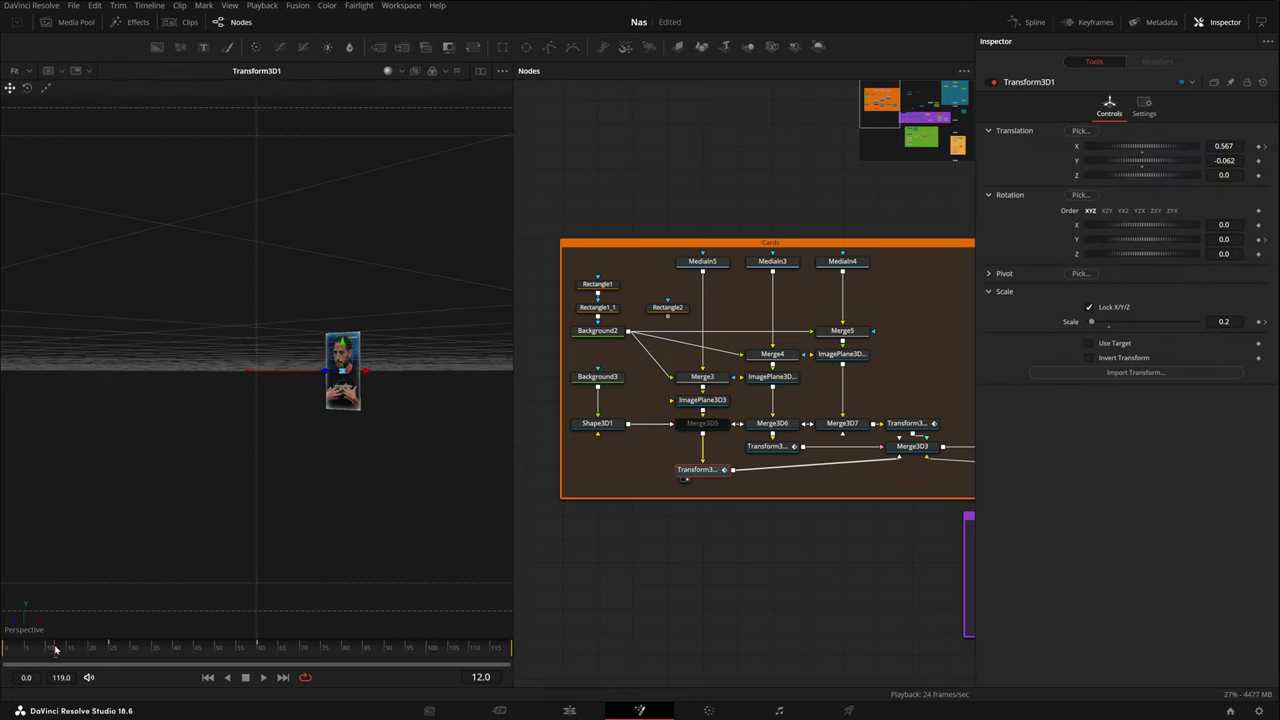
left_click_drag(55, 650, 2, 664)
key("space")
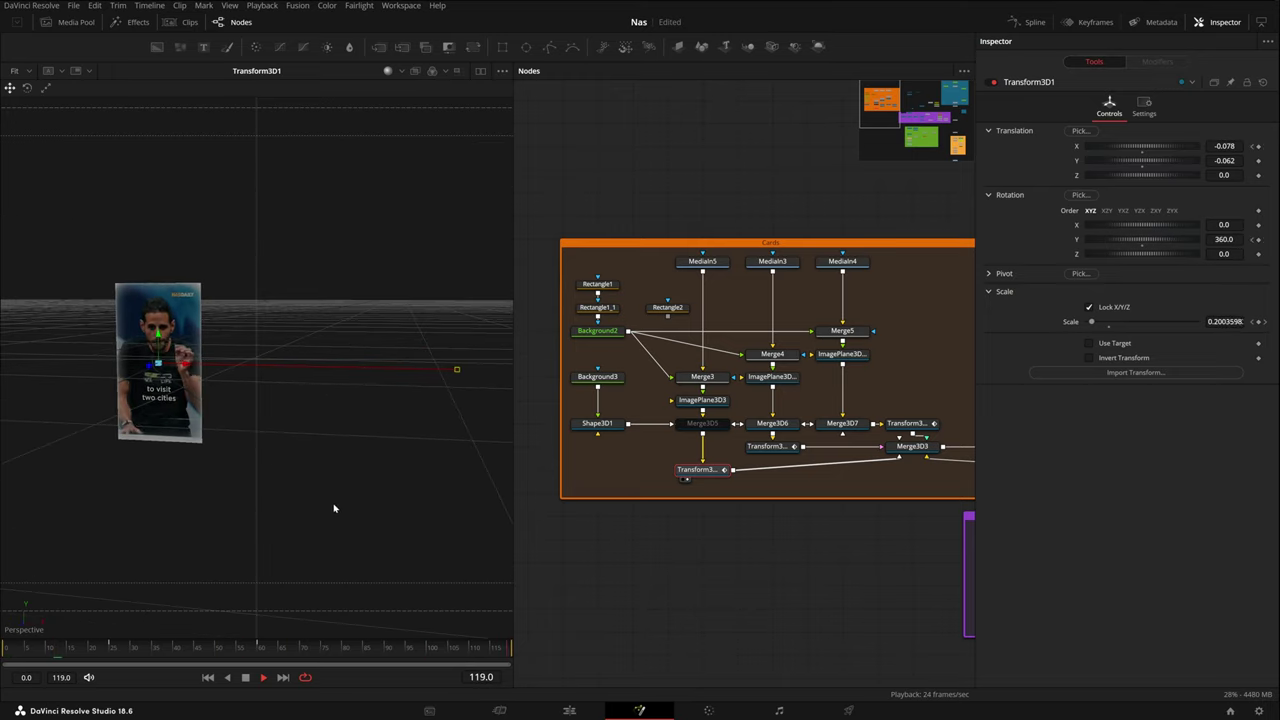
left_click(110, 655)
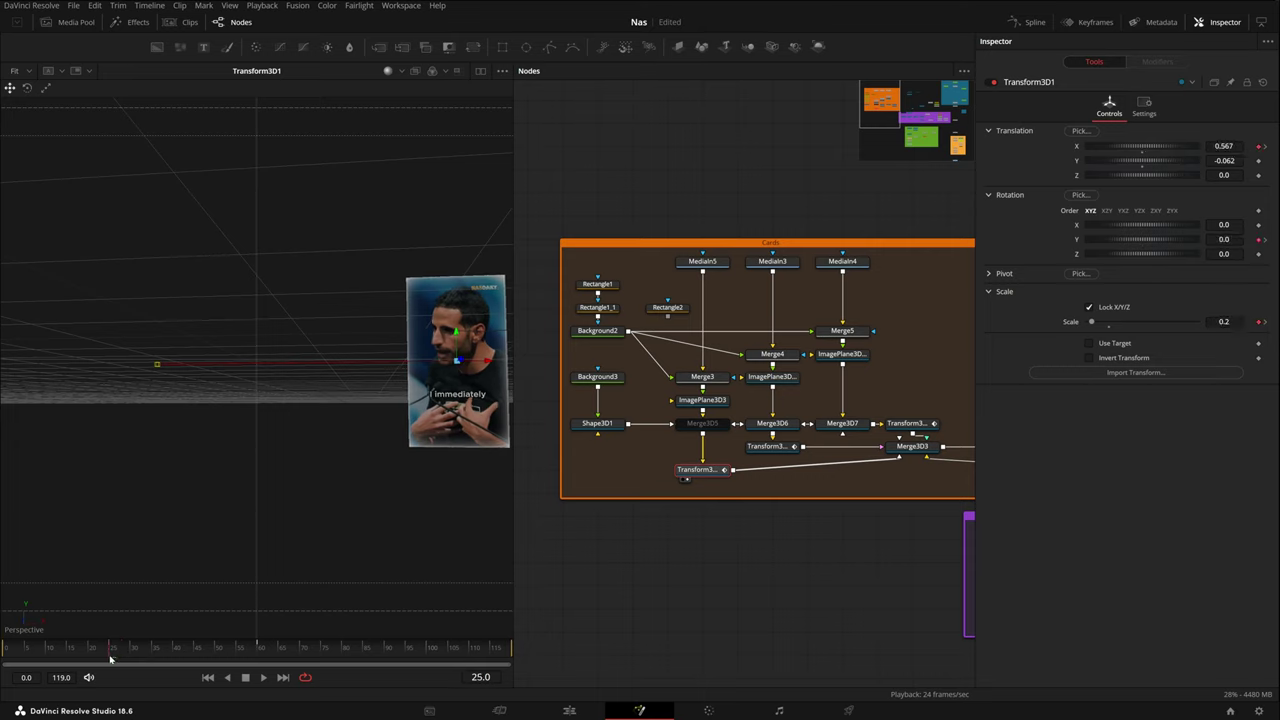
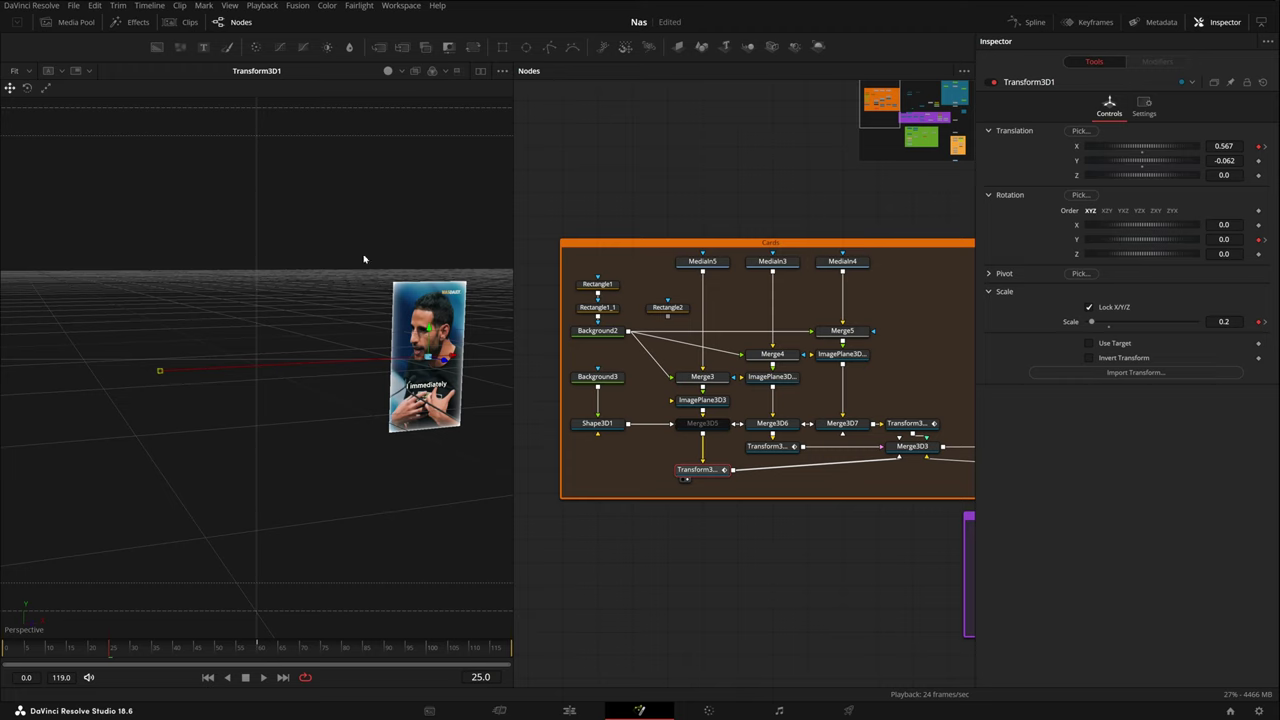
Show the card briefly in wireframe, restore the shaded display and replay the Transform3D1 animation.
key("w")
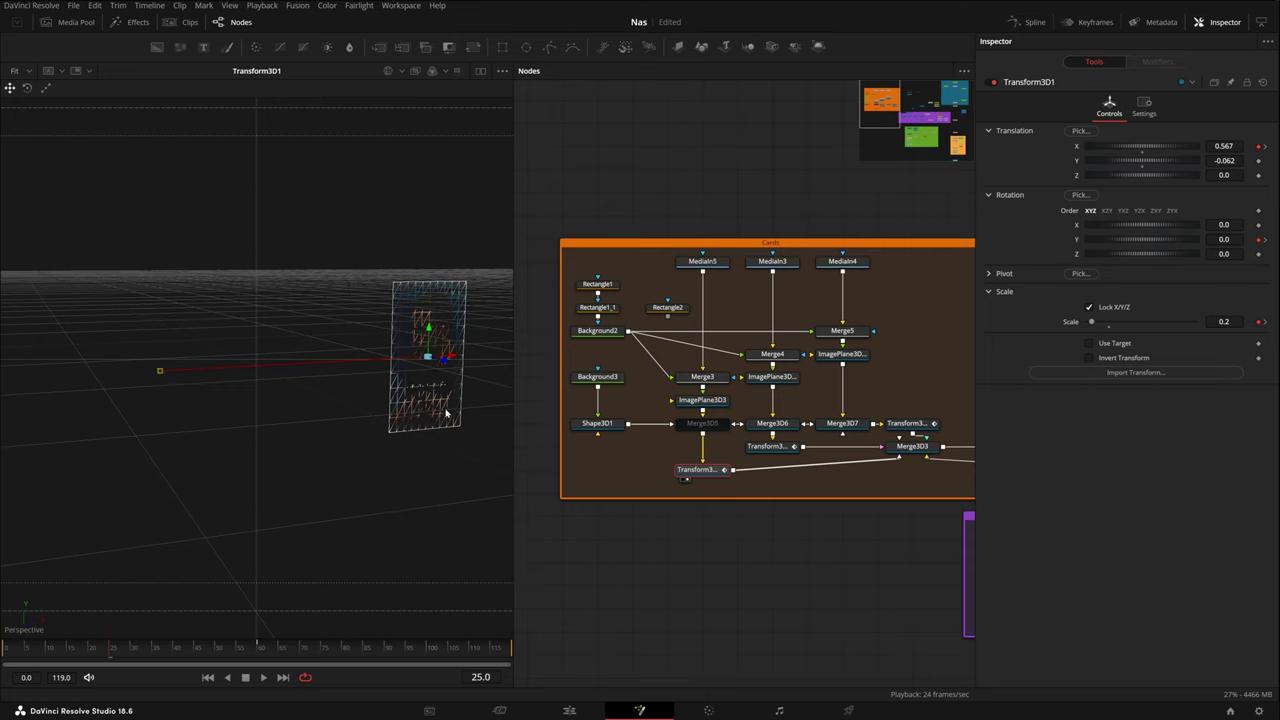
left_click(394, 72)
left_click_drag(408, 482, 435, 476)
key("space")
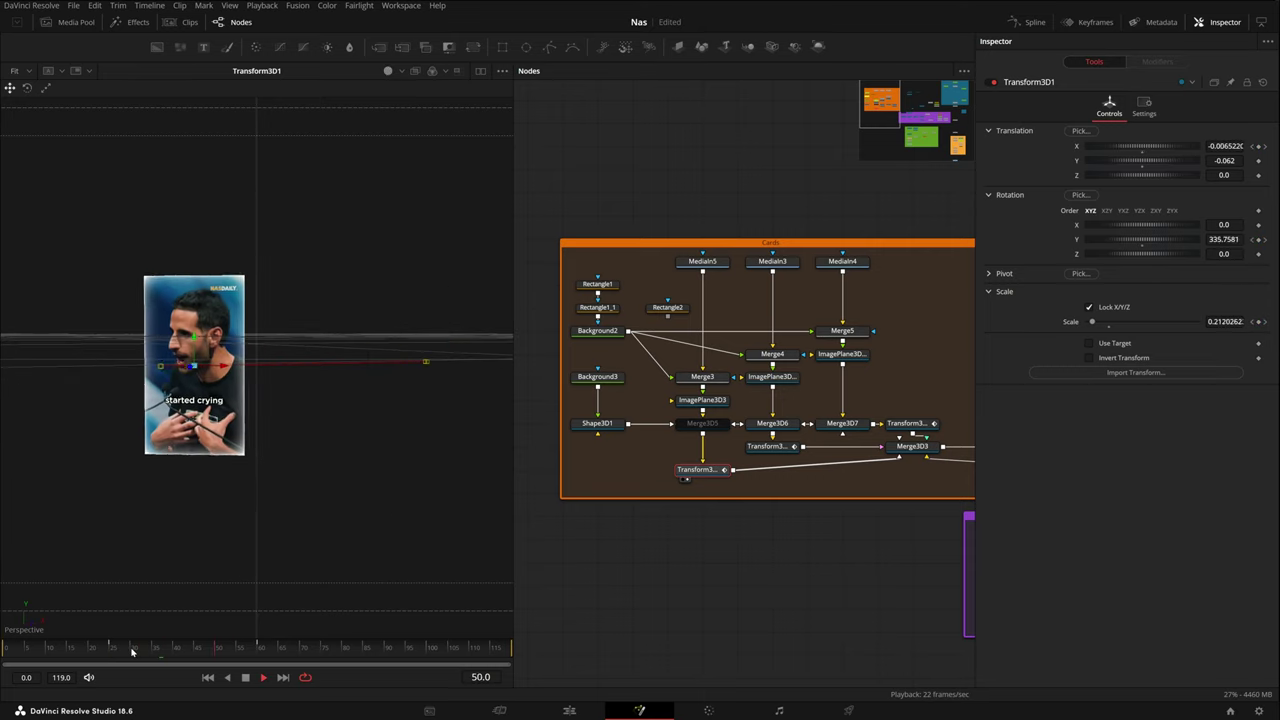
key("space")
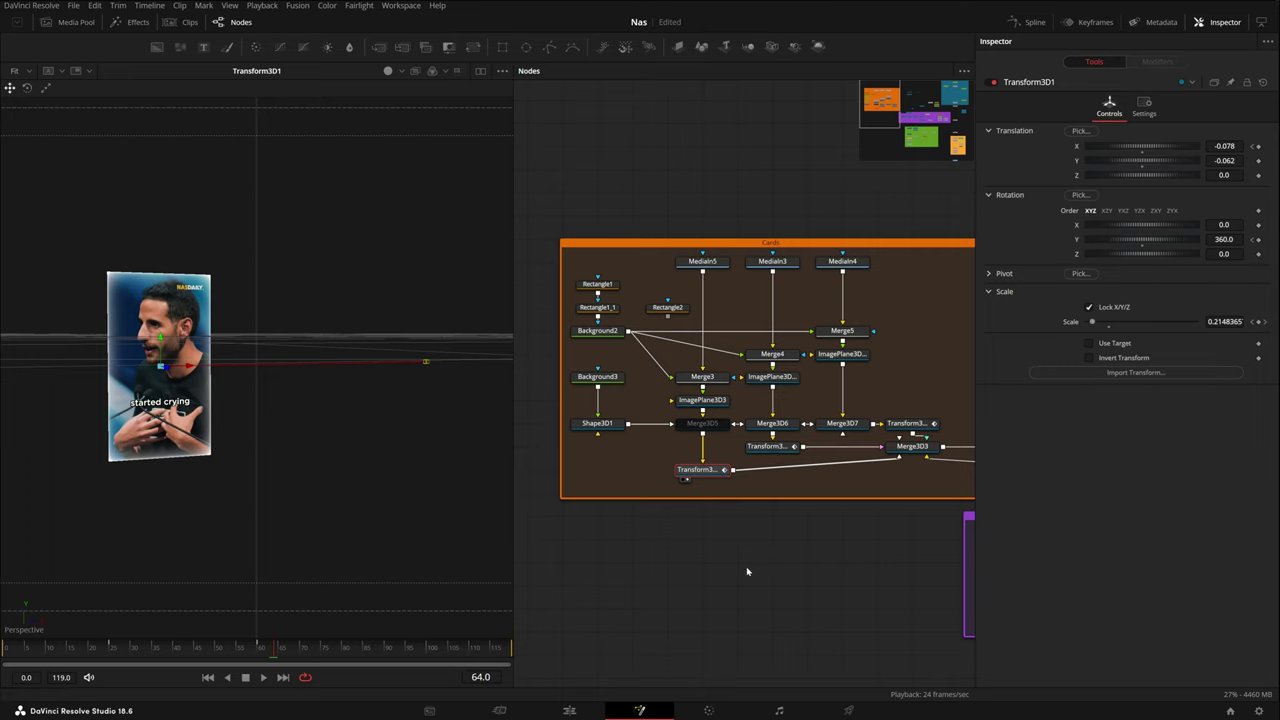
Compare the unscaled ImagePlane3D3 with the Transform3D1 output in the 3D viewer.
left_click(721, 405)
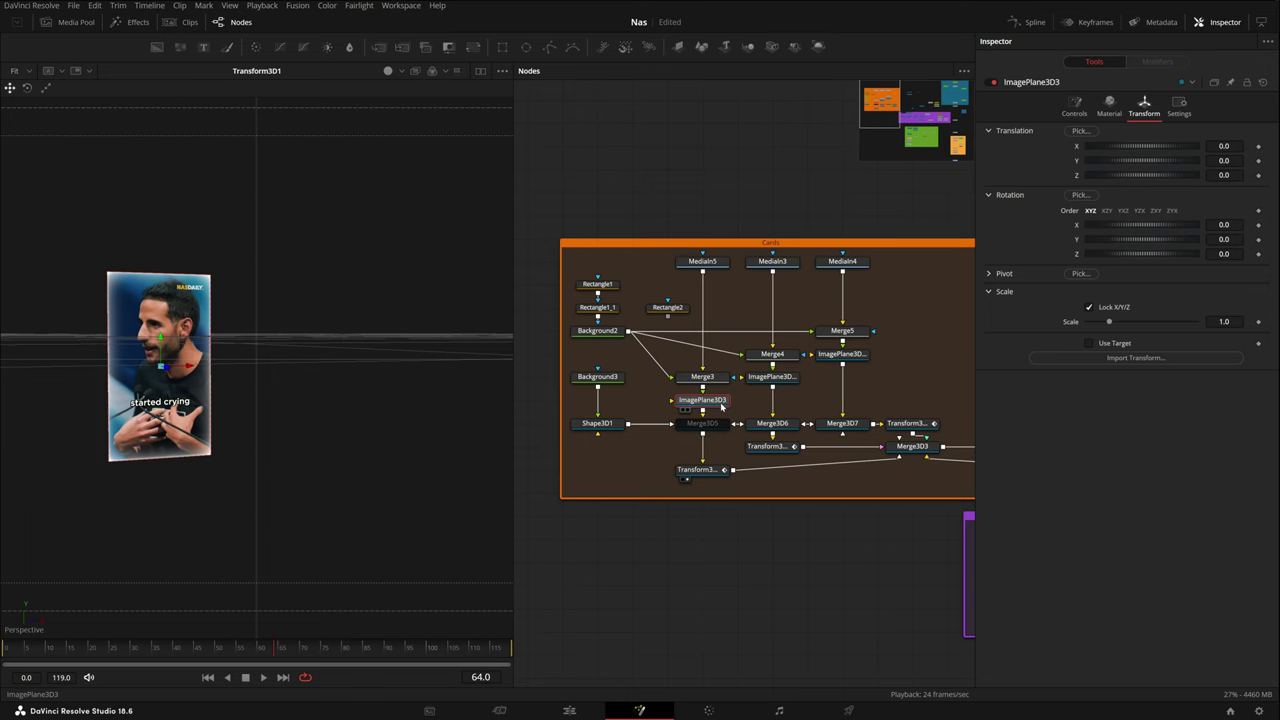
key("1")
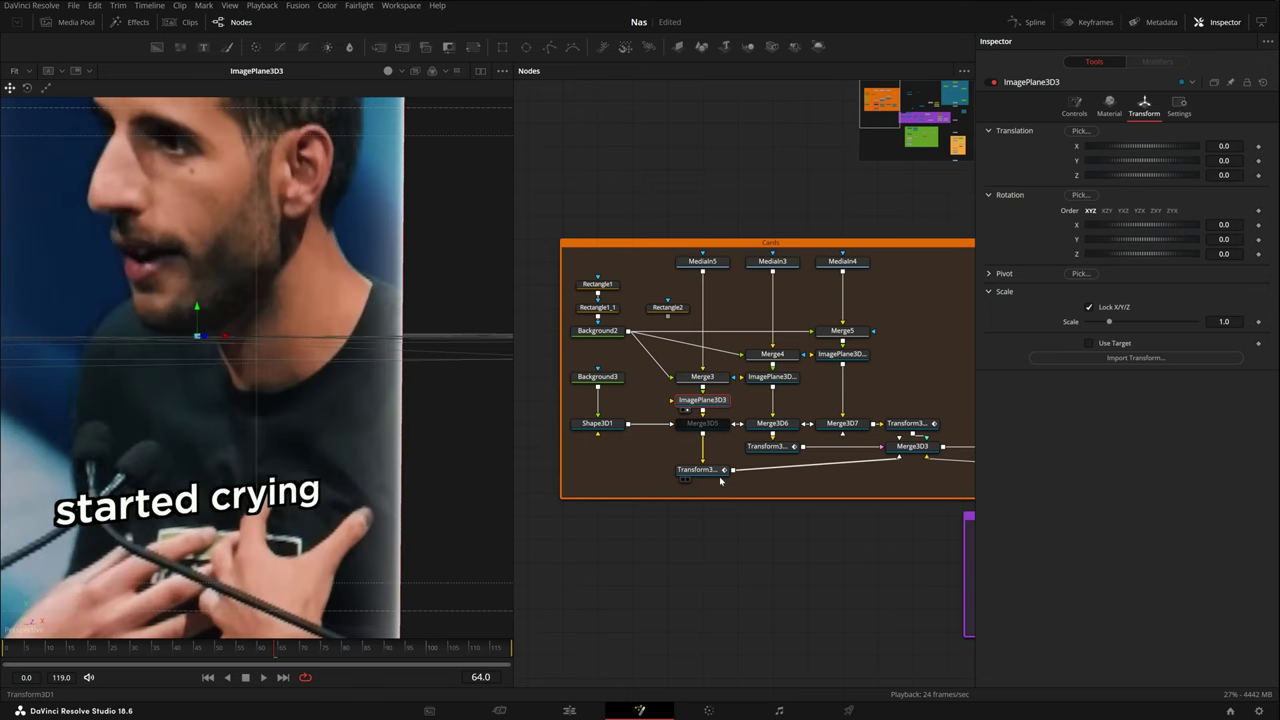
left_click_drag(697, 469, 95, 437)
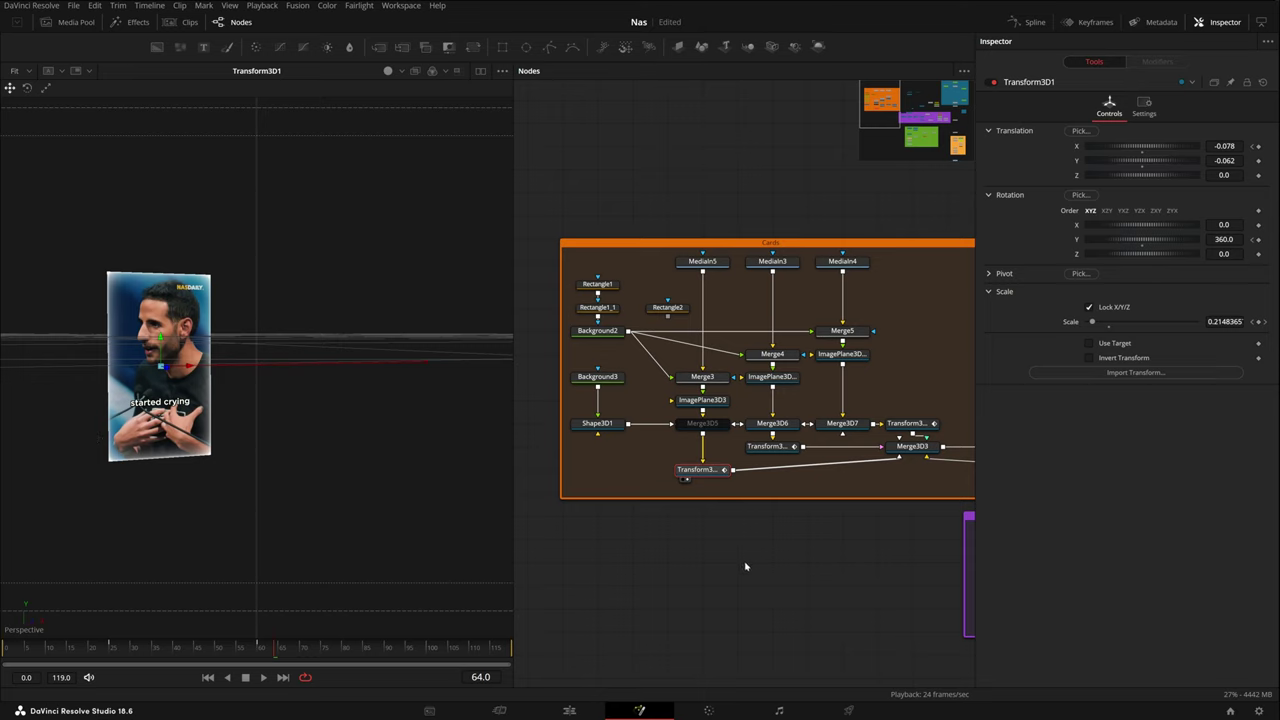
Check the Transform3D1_1 settings and return to Transform3D1 at its frame 25 keyframe.
left_click(765, 447)
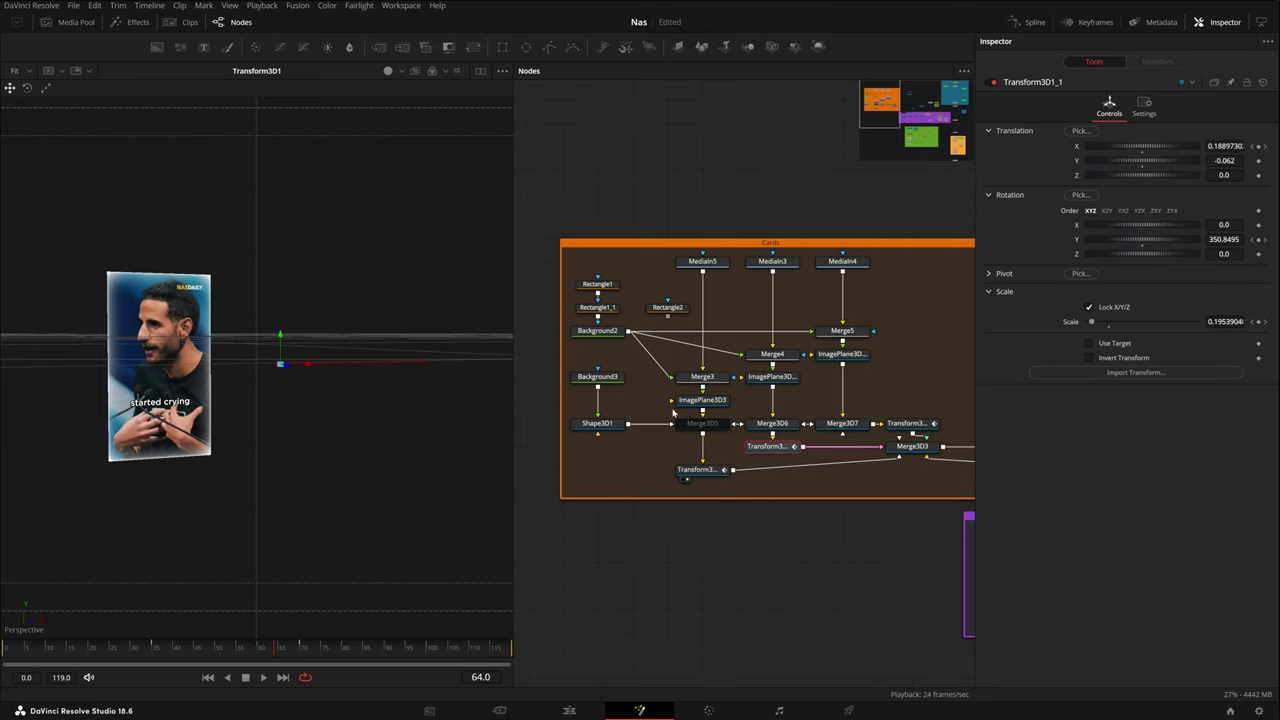
left_click(705, 470)
left_click(115, 650)
left_click_drag(115, 654, 111, 657)
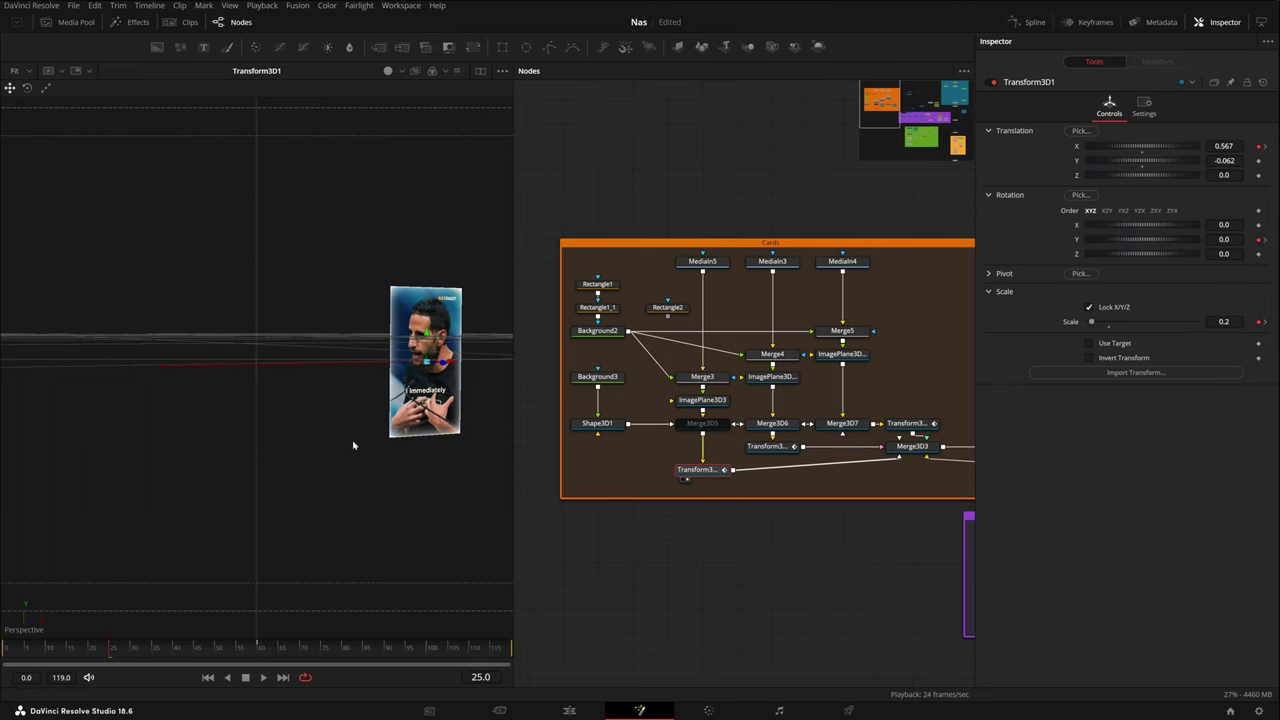
Open the Spline editor for Transform3D1 and scrub the card movement from frame 25 onward to frame 83.
left_click(1035, 23)
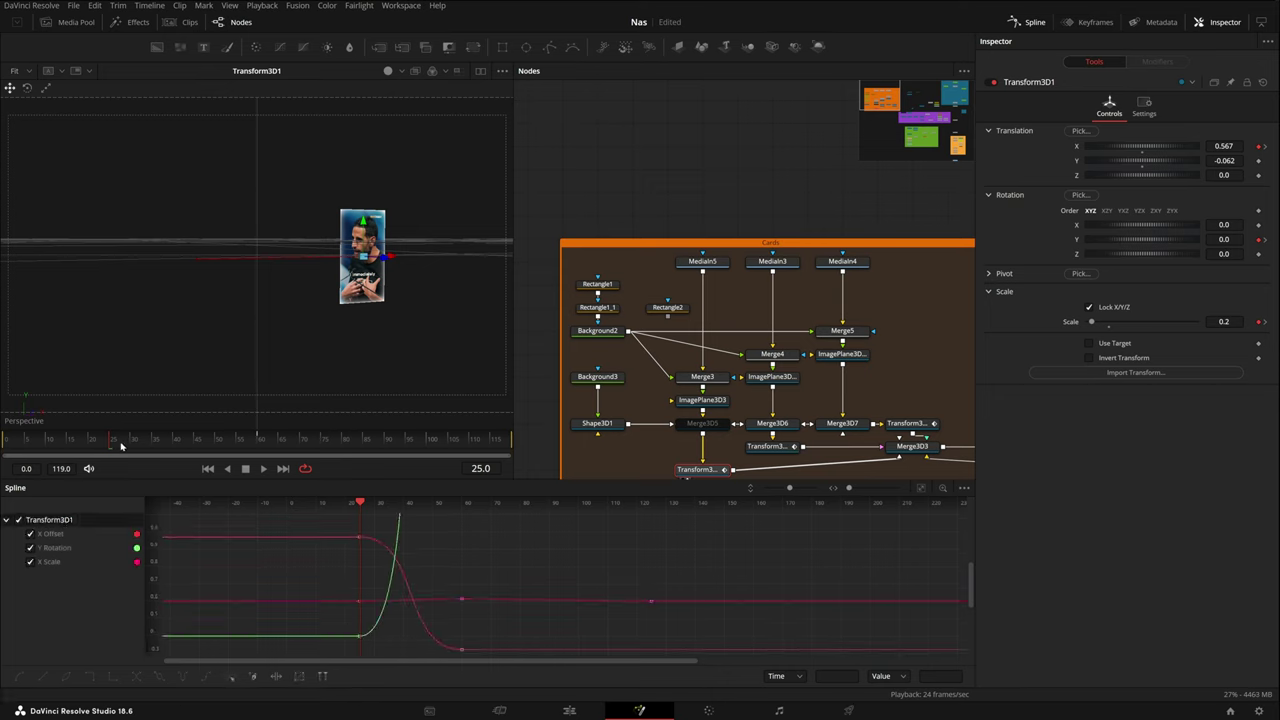
left_click_drag(128, 442, 247, 458)
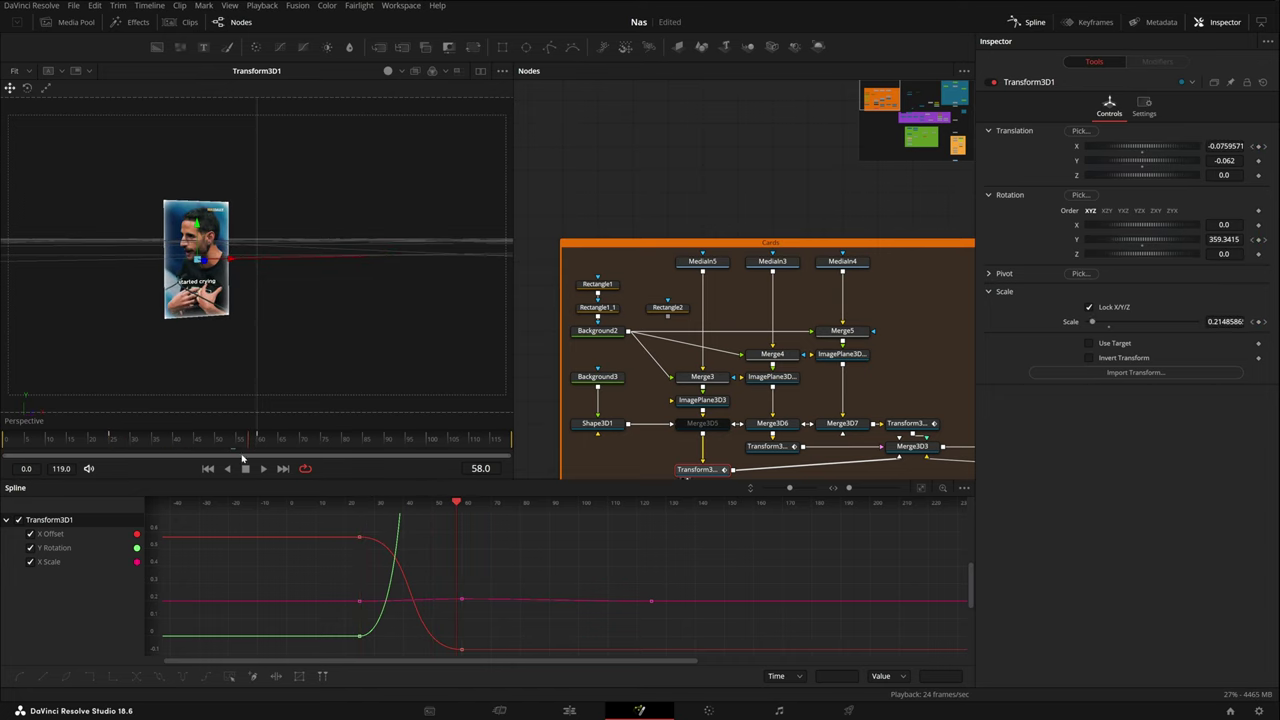
left_click(112, 441)
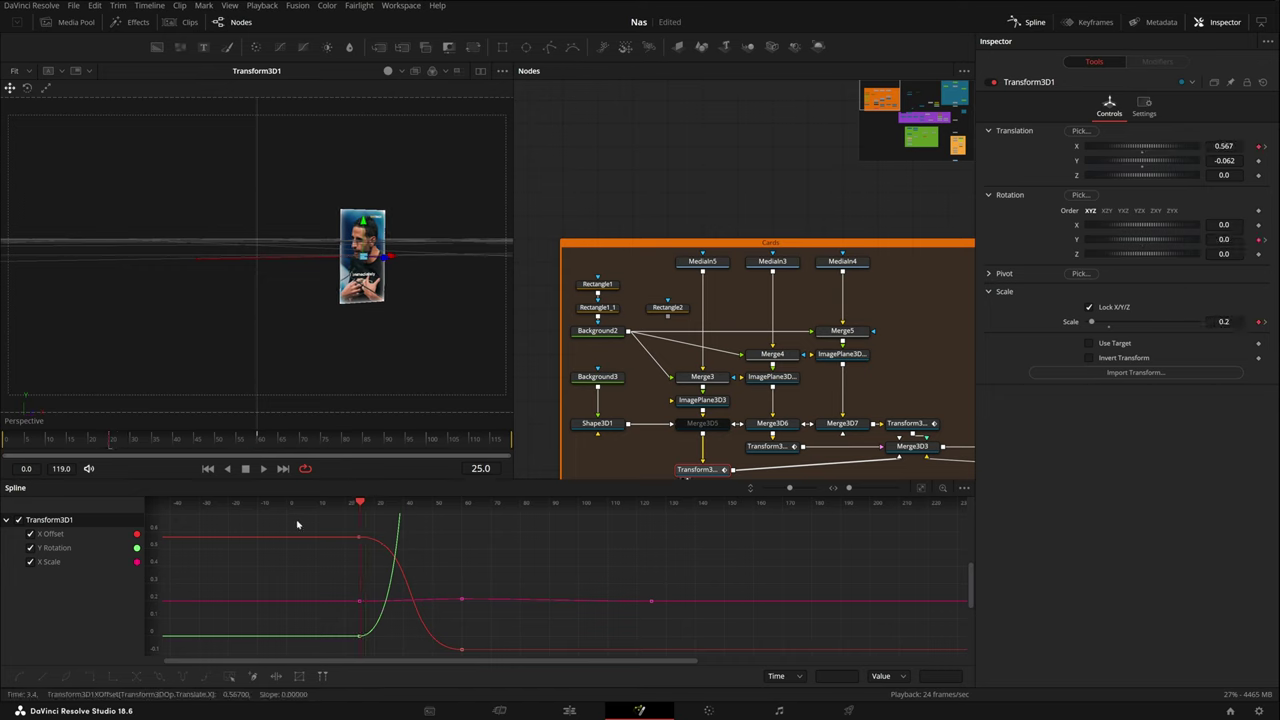
left_click_drag(128, 446, 354, 488)
Select all Transform3D1 spline points, fit the curves in view and leave only the Y Rotation curve active.
key("ctrl+a")
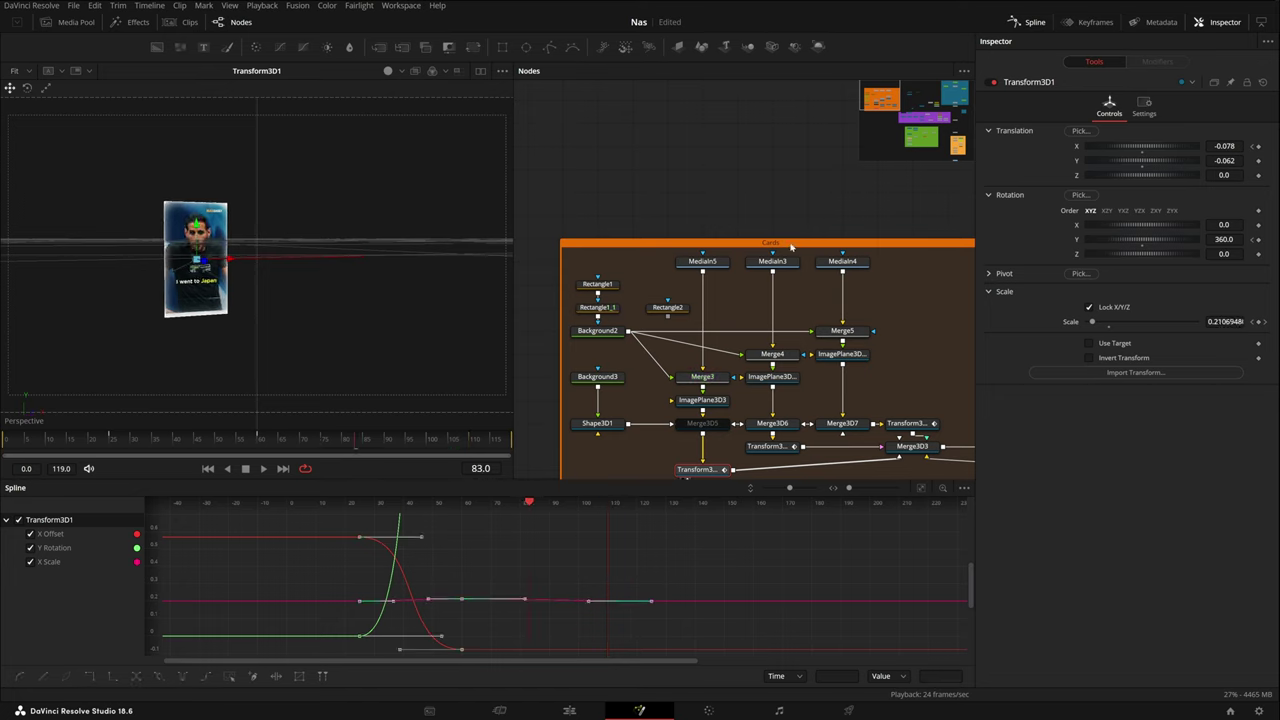
left_click(921, 490)
left_click_drag(700, 560, 783, 586)
left_click(29, 563)
left_click(30, 534)
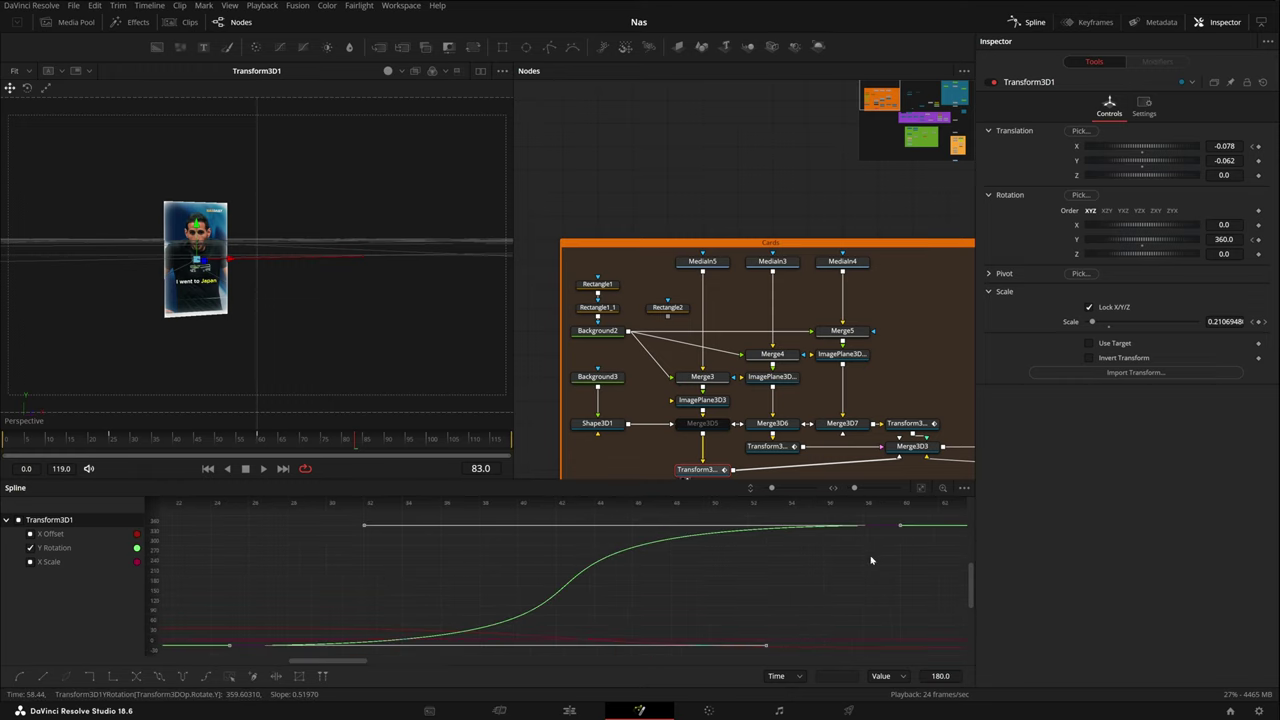
Display the Ease In and Ease Out values for the selected Y Rotation keyframes.
left_click_drag(871, 558, 837, 576)
key("t")
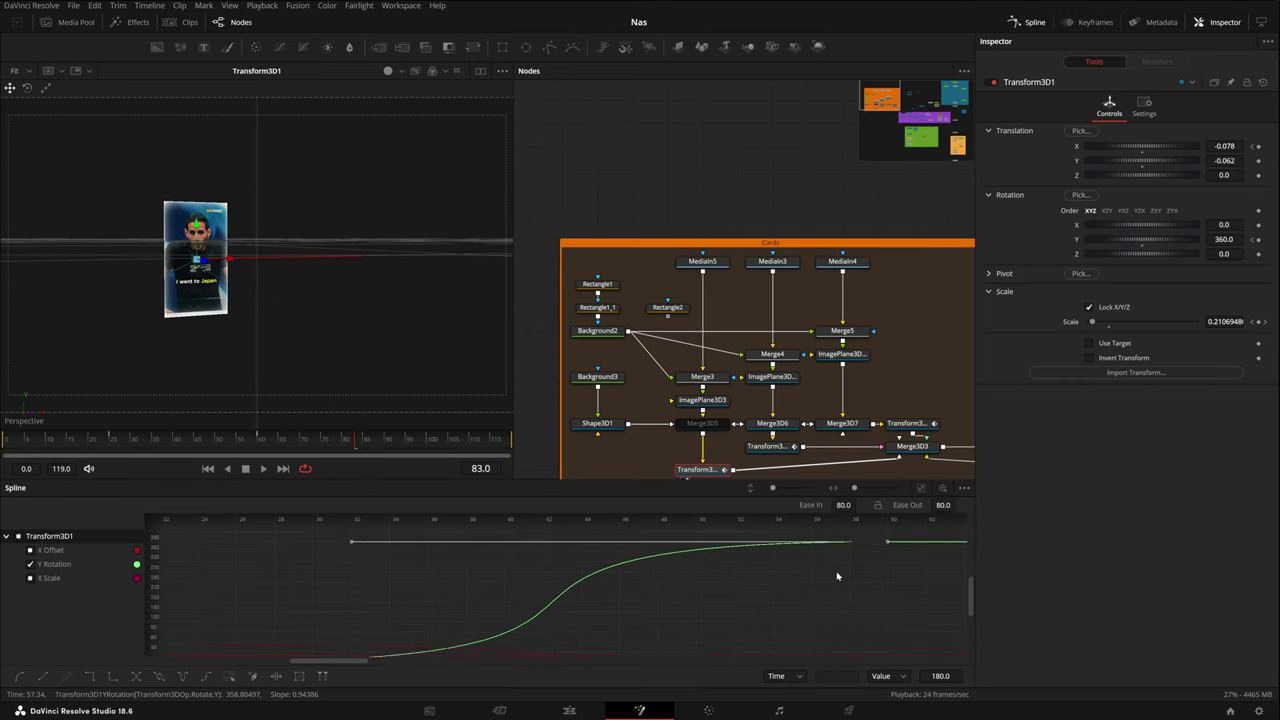
scroll(837, 576, "down", 1)
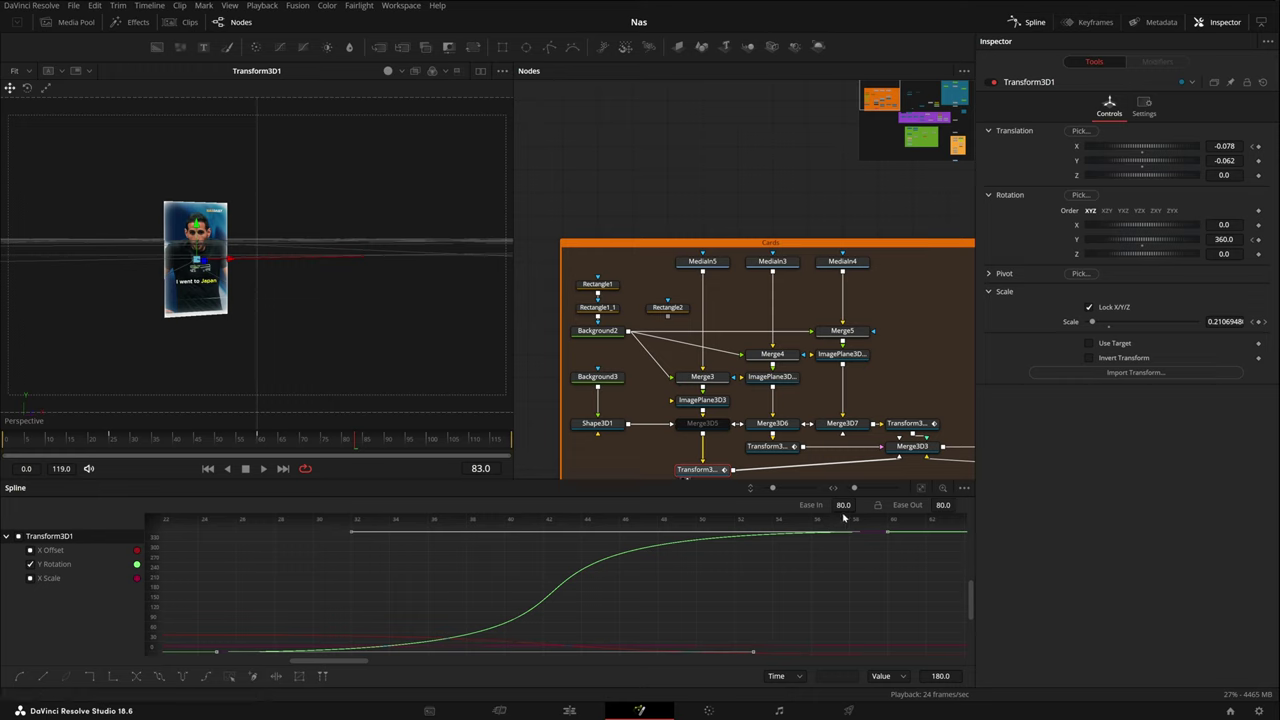
Scrub and play the card's rotation between about frames 25 and 63 to review the easing.
left_click_drag(112, 447, 271, 436)
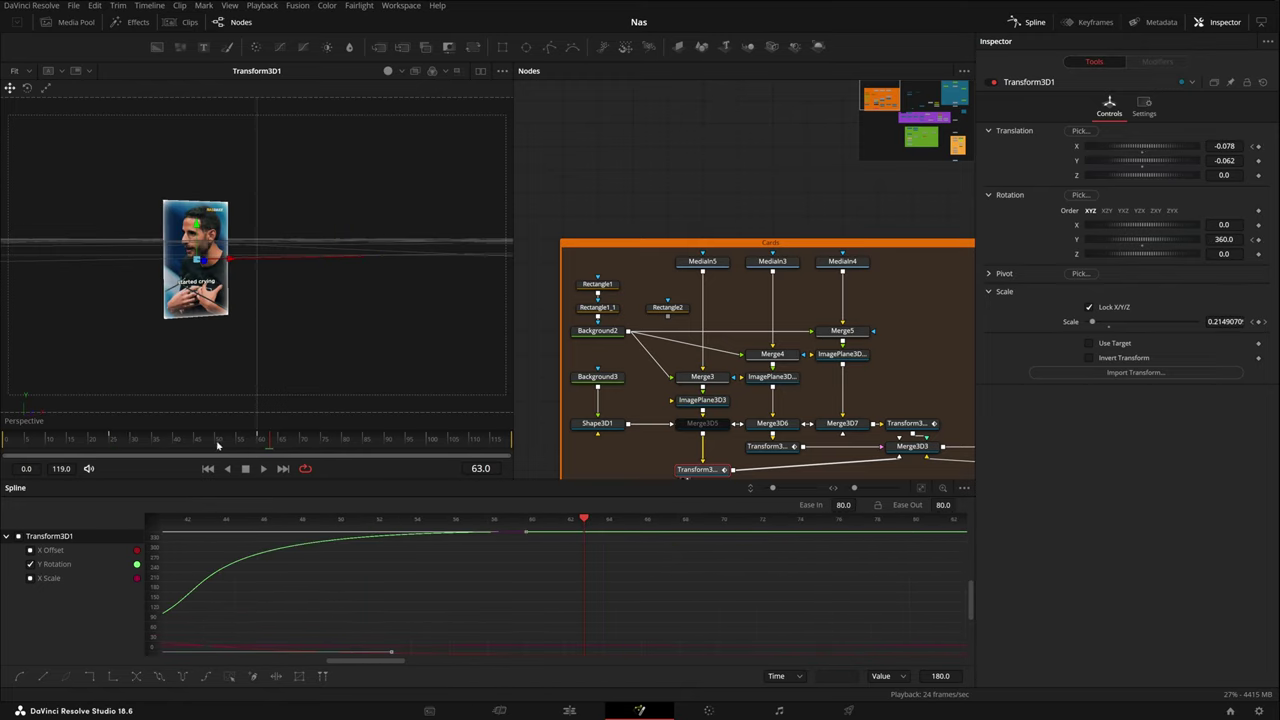
left_click_drag(218, 446, 106, 471)
key("space")
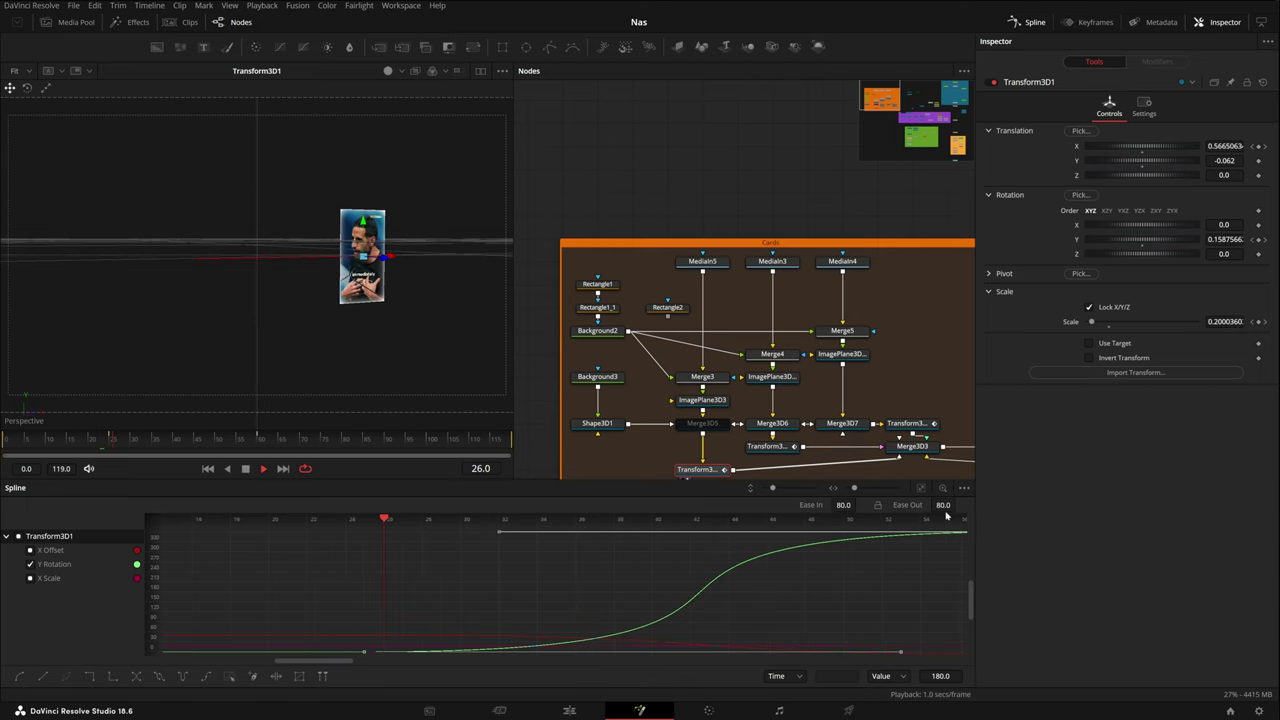
key("space")
scroll(711, 412, "down", 1)
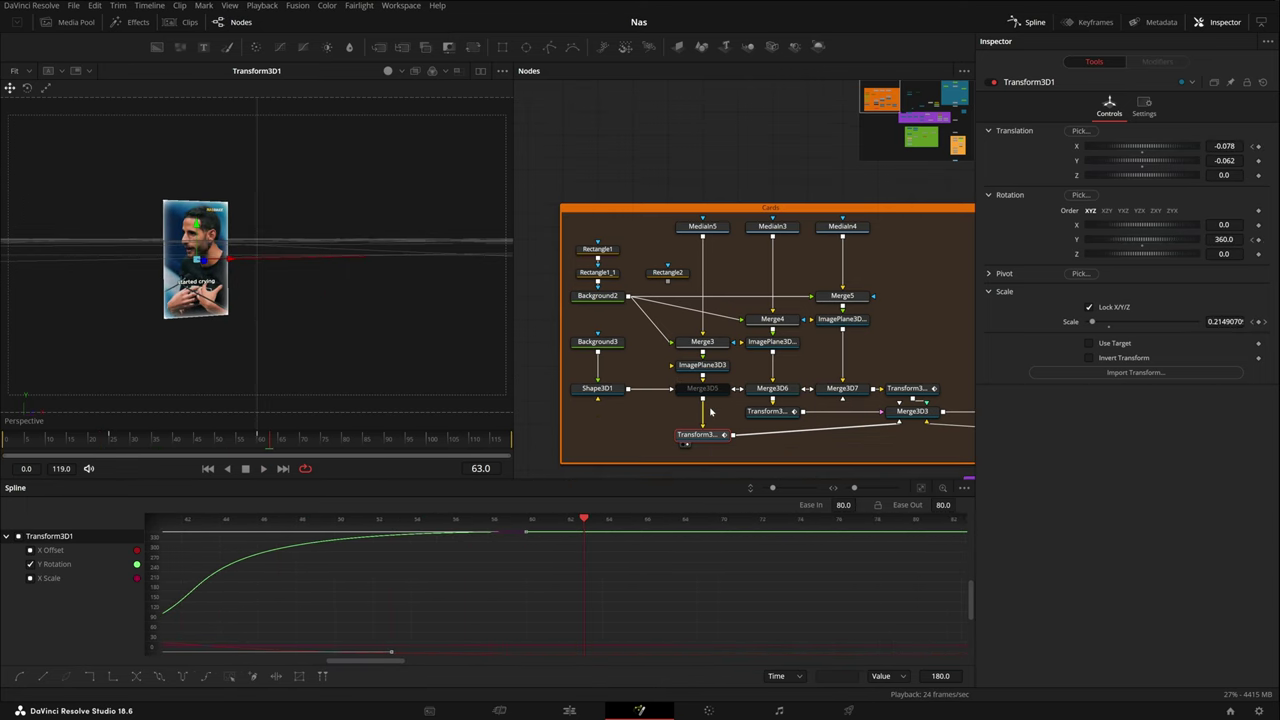
Orbit around the card and repeatedly play its spin from about frame 25 to examine it from the side.
left_click_drag(302, 345, 371, 366)
key("space")
left_click(111, 448)
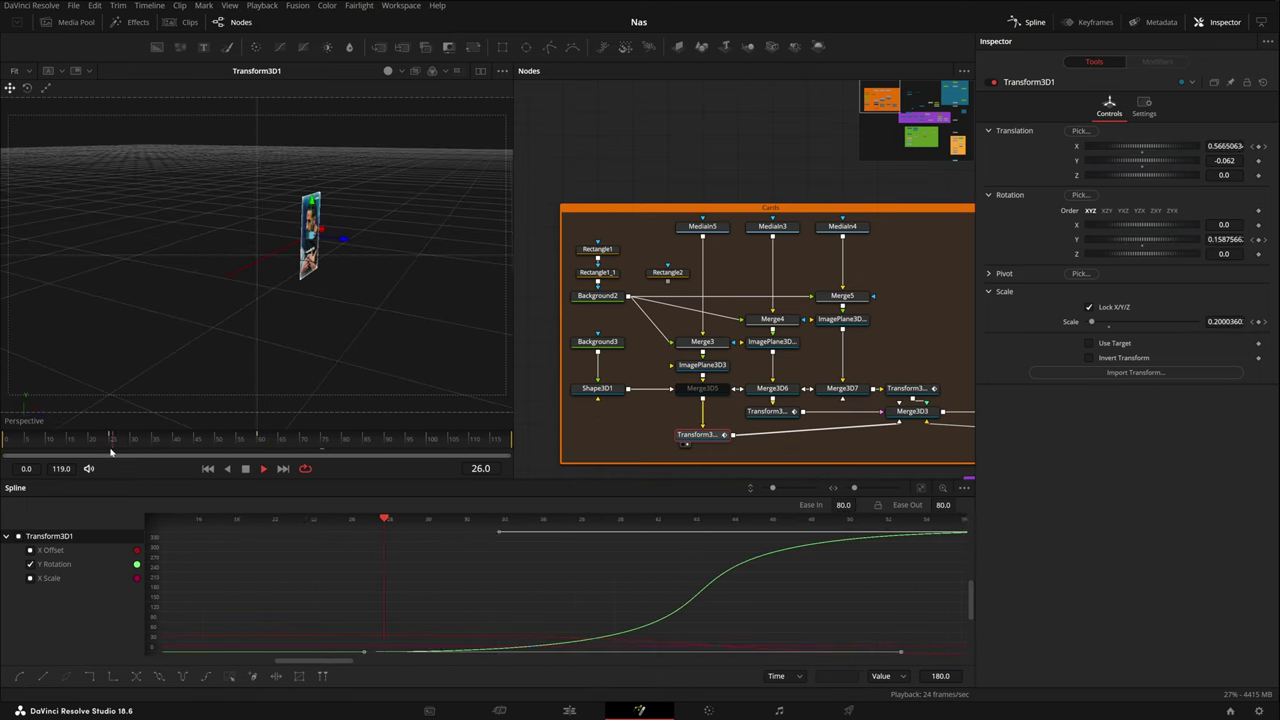
key("space")
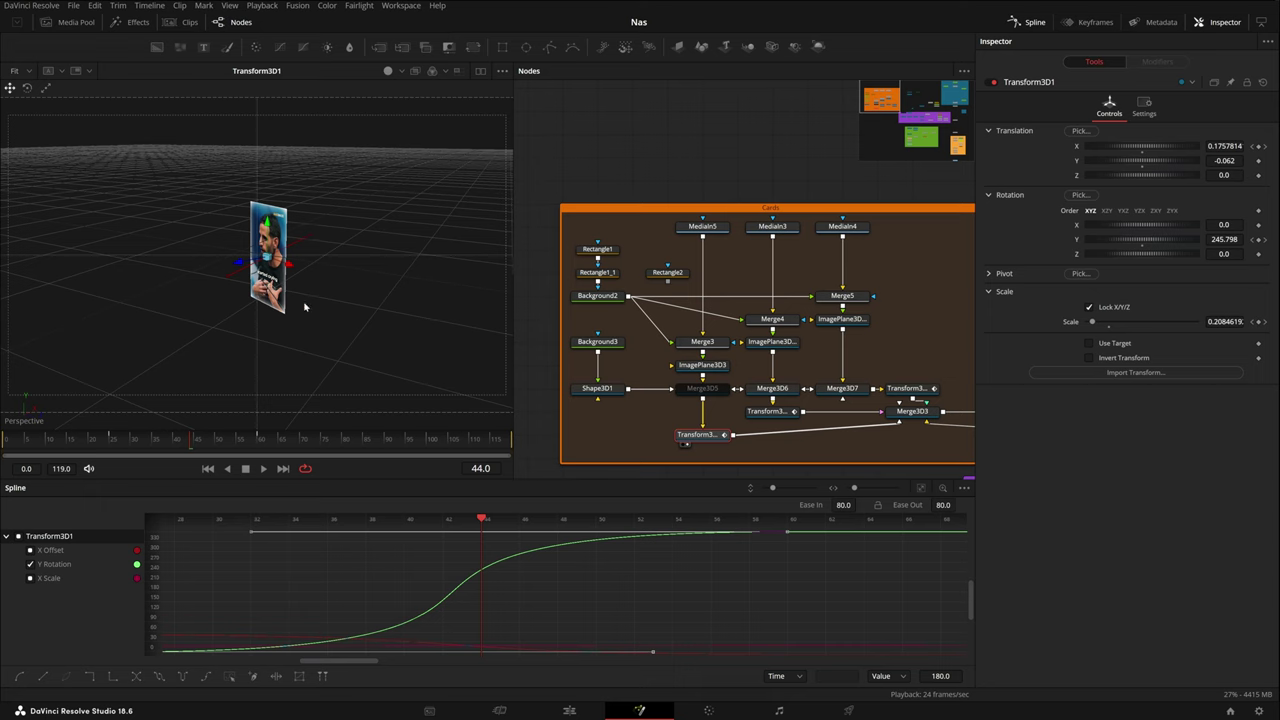
key("space")
left_click(115, 443)
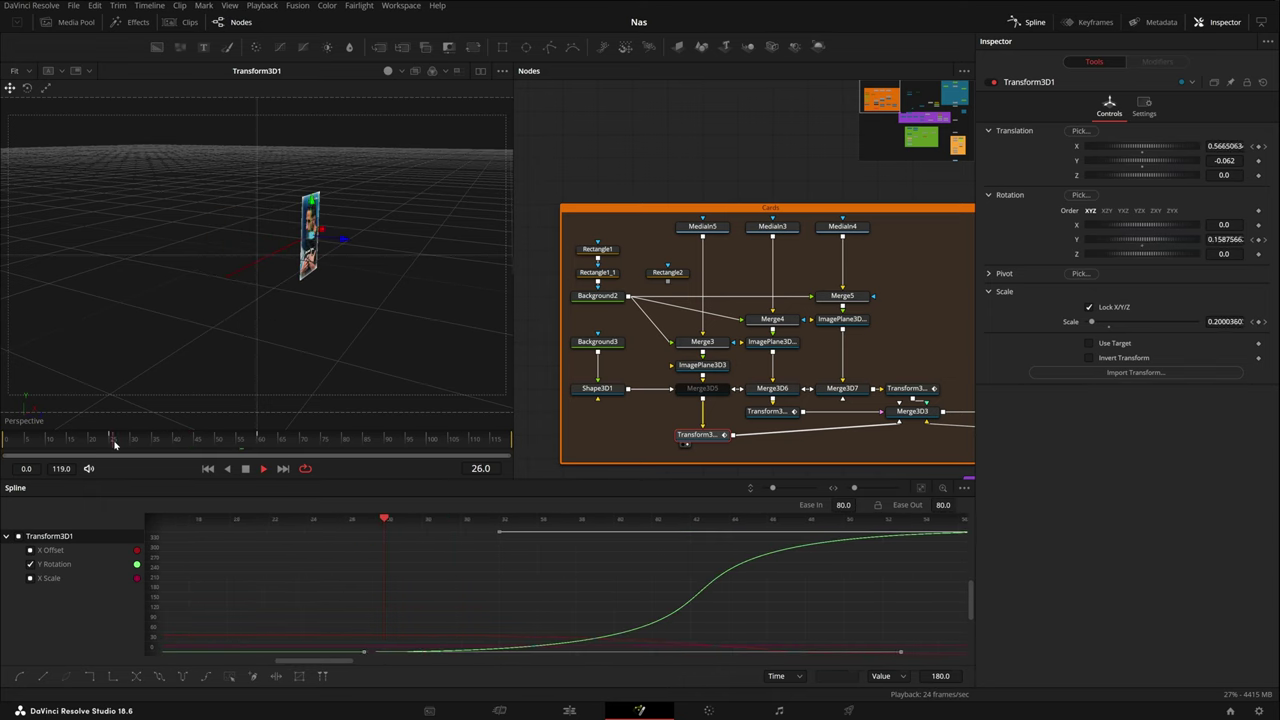
key("space")
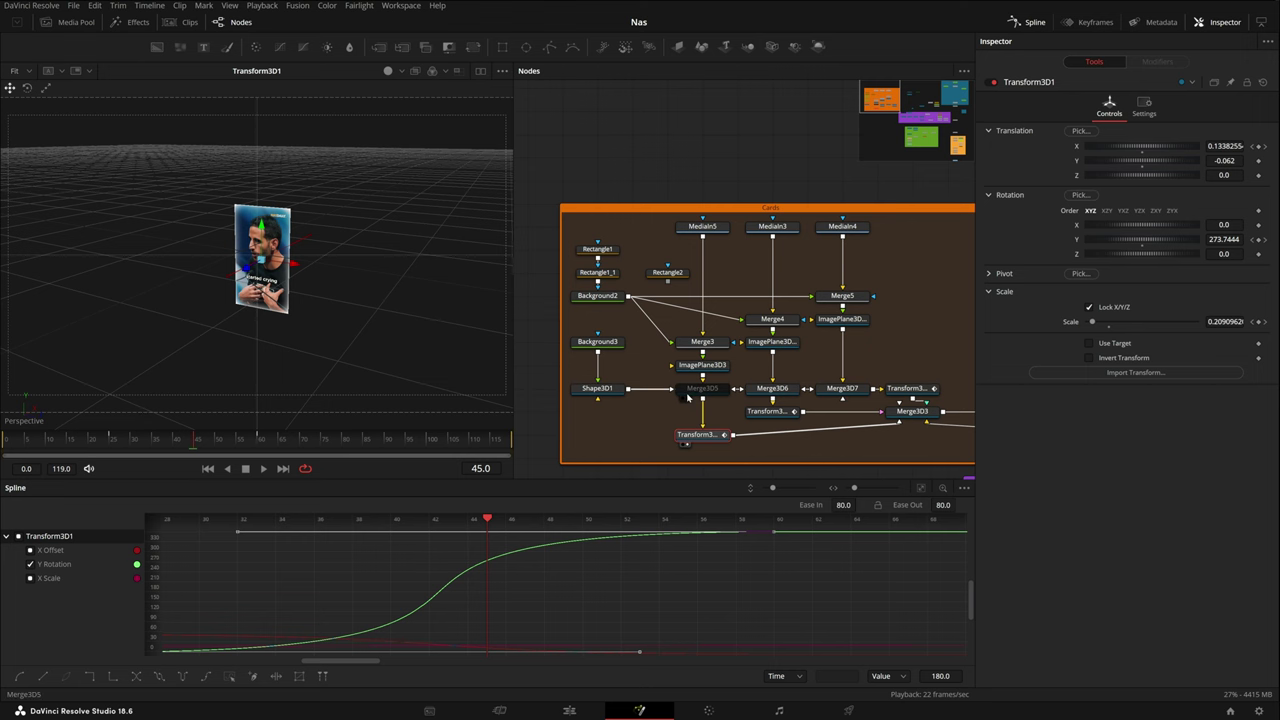
View the Shape3D1 cube fed by Background3 and fit it in the 3D viewer.
left_click(597, 341)
left_click(610, 390)
left_click_drag(610, 393, 326, 384)
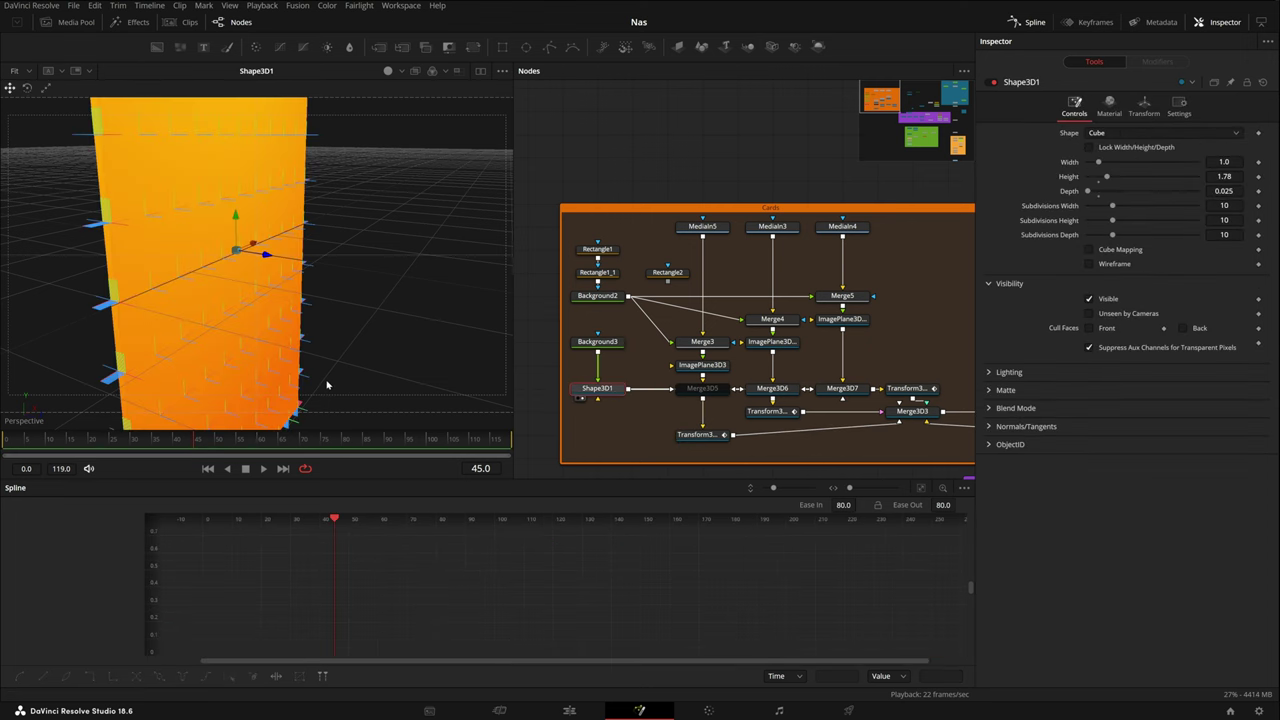
key("f")
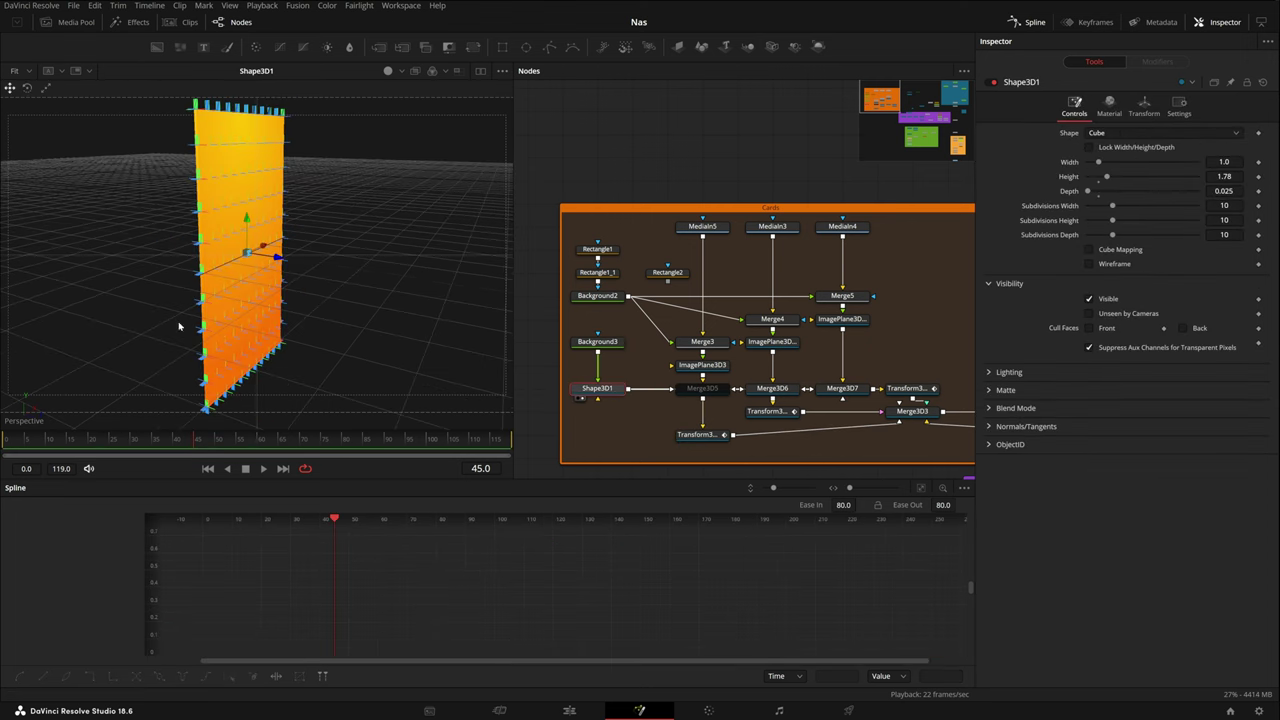
Turn off Shape3D1's Normals and Tangents display, switch the viewer's shading and inspect the thin card body from an angle.
left_click(1020, 426)
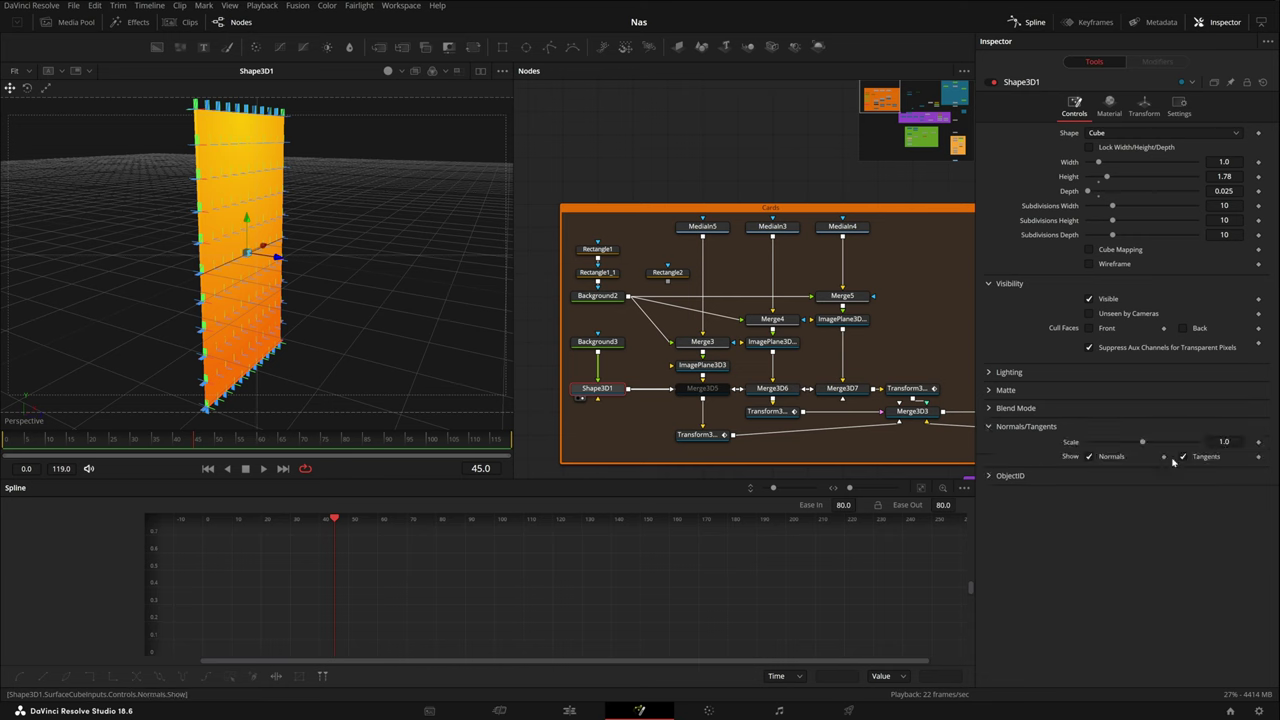
left_click(1200, 457)
mouse_move(404, 163)
left_mouse_down()
mouse_move(309, 254)
mouse_move(299, 241)
mouse_move(403, 149)
left_mouse_up()
left_click(388, 71)
left_click_drag(310, 268, 302, 234)
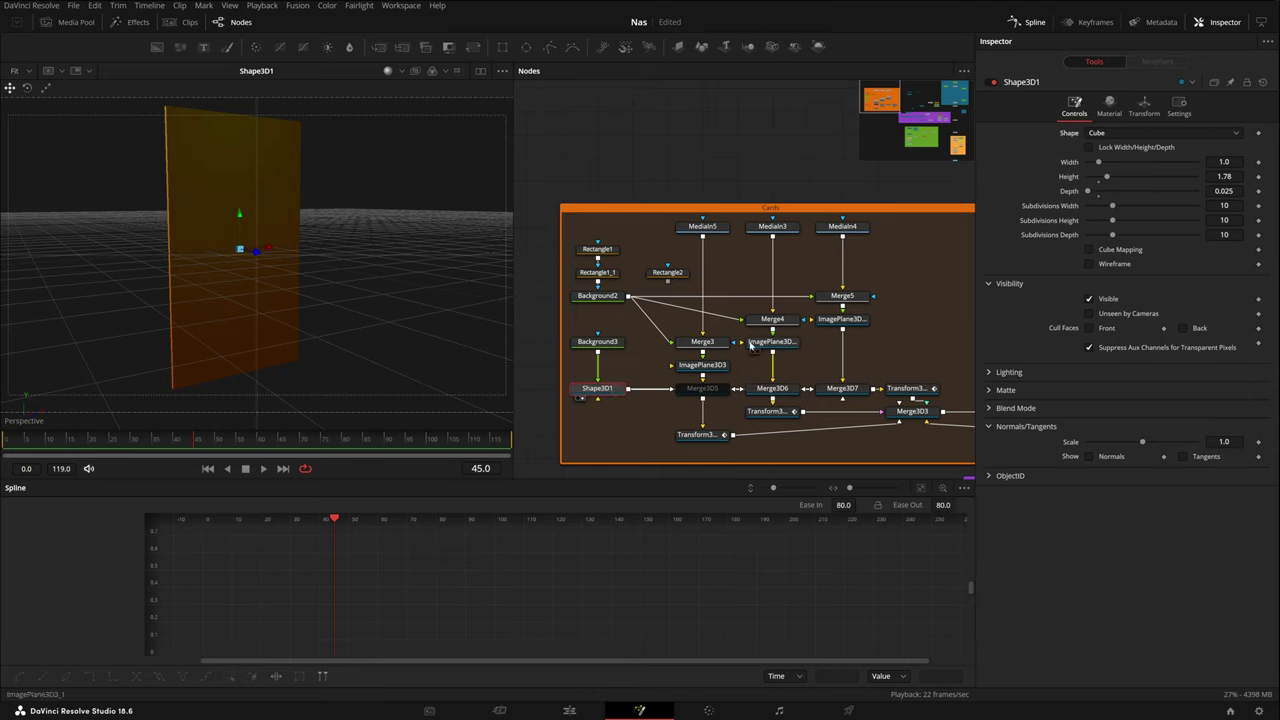
Re-enable the bypassed Merge3D5 node.
left_click(712, 393)
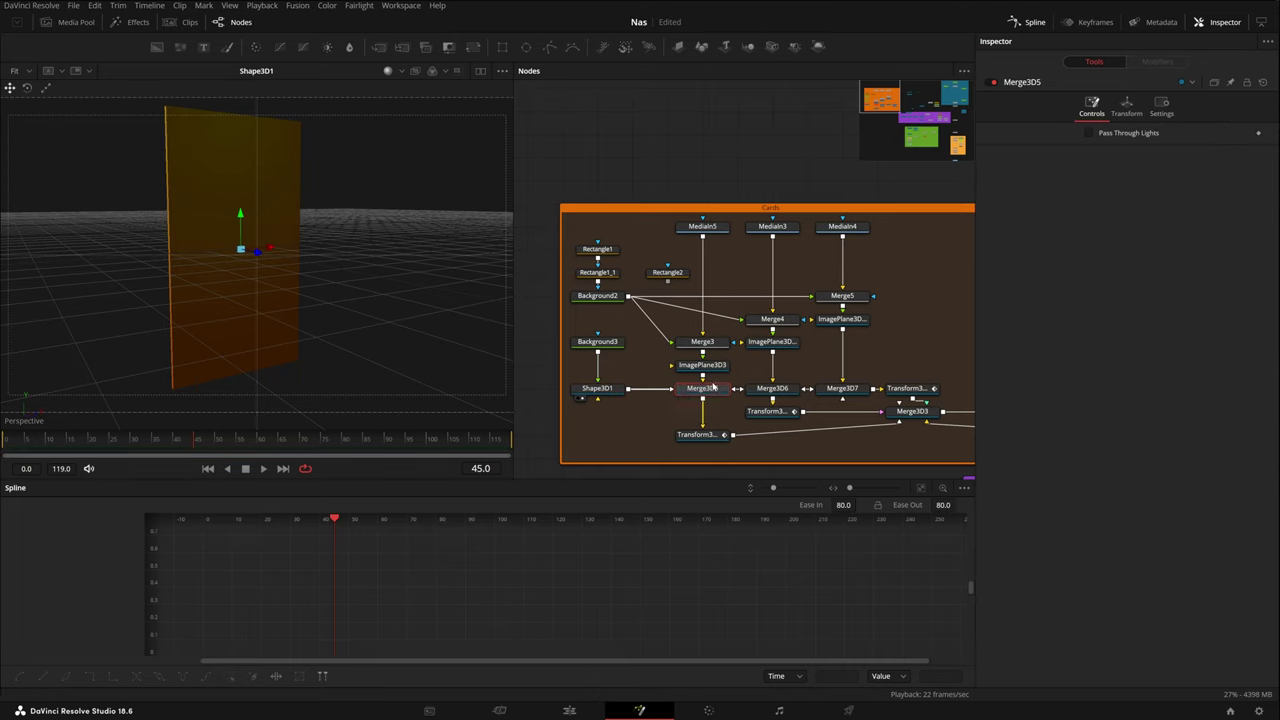
Orbit around the Shape3D1 card body in the 3D viewer and view the radial gradient of Background3 that colours it.
left_click_drag(712, 386, 265, 291)
left_click_drag(200, 180, 369, 270)
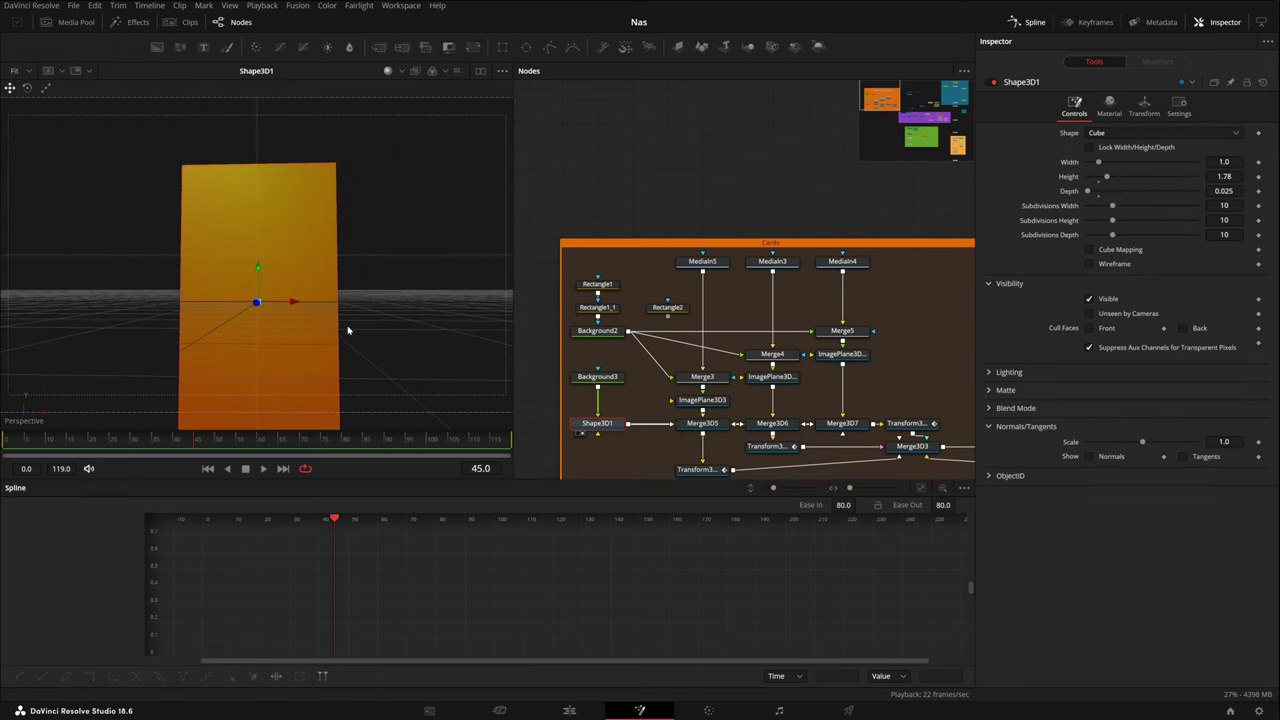
left_click_drag(348, 330, 497, 323)
left_click(603, 379)
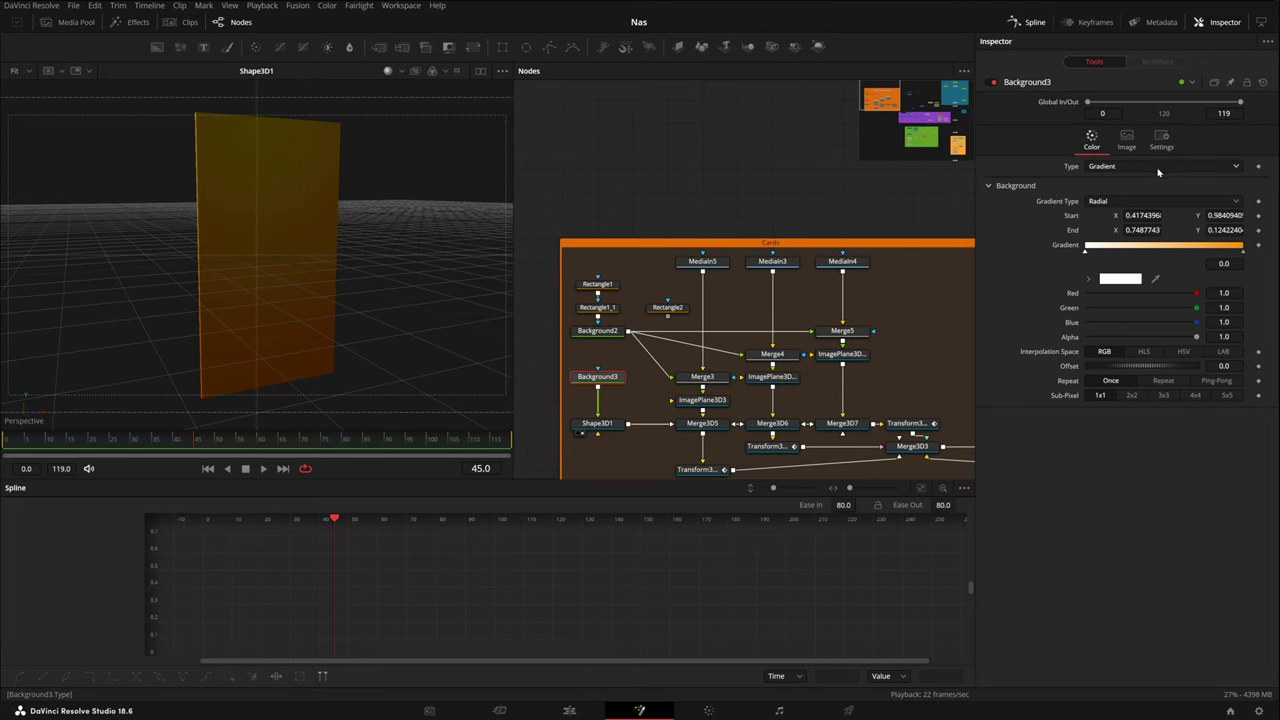
key("1")
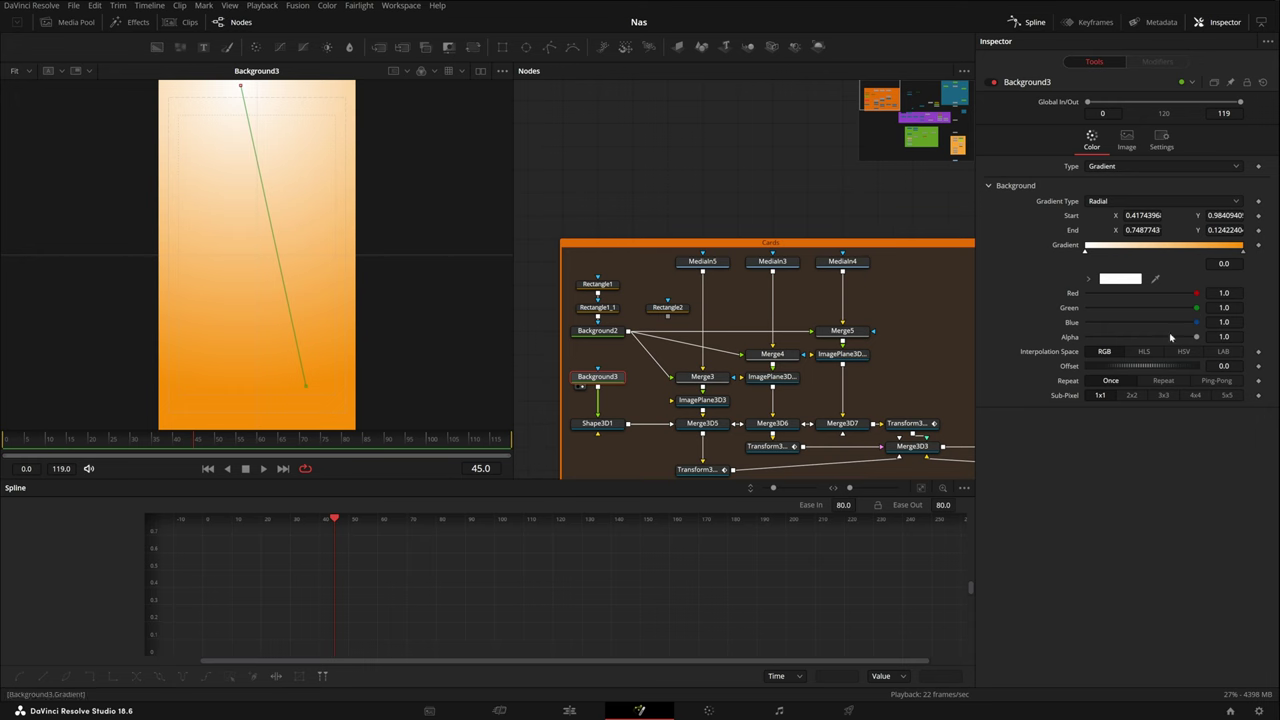
View Merge3D5 and orbit around the card body combined with its image plane.
scroll(660, 318, "down", 3)
left_click(705, 352)
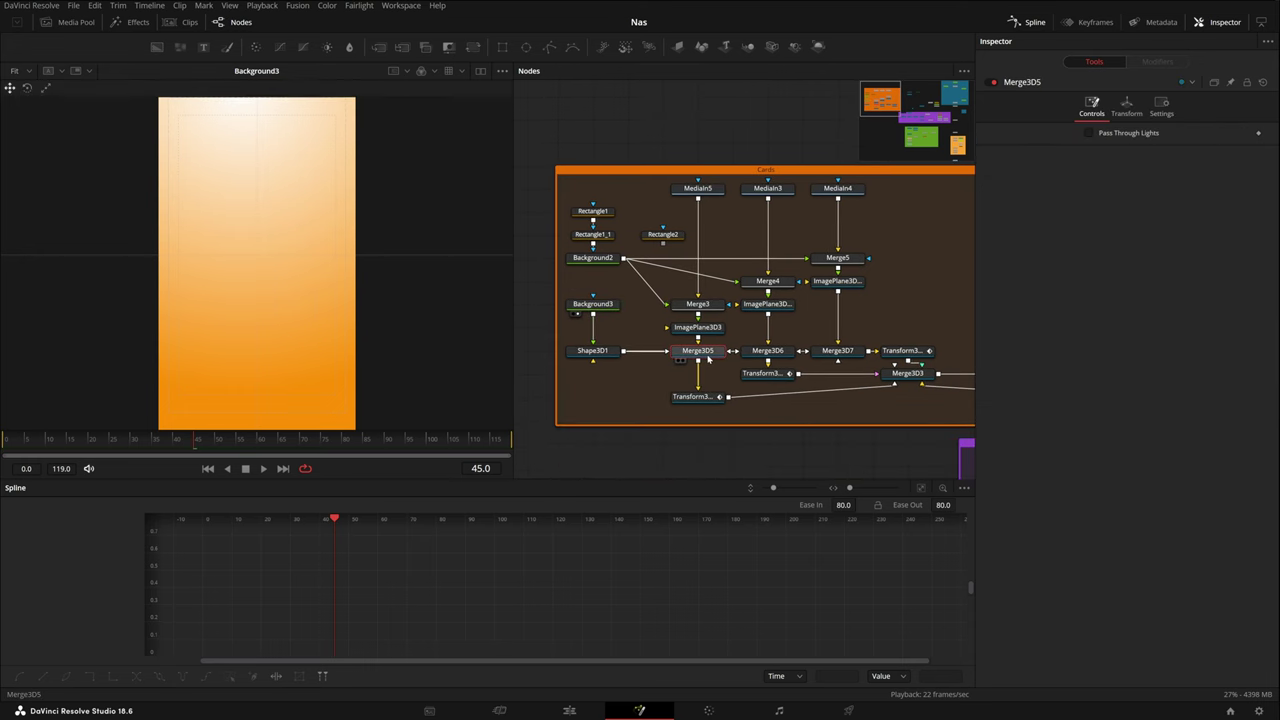
left_click_drag(707, 357, 296, 305)
left_click_drag(352, 256, 392, 295)
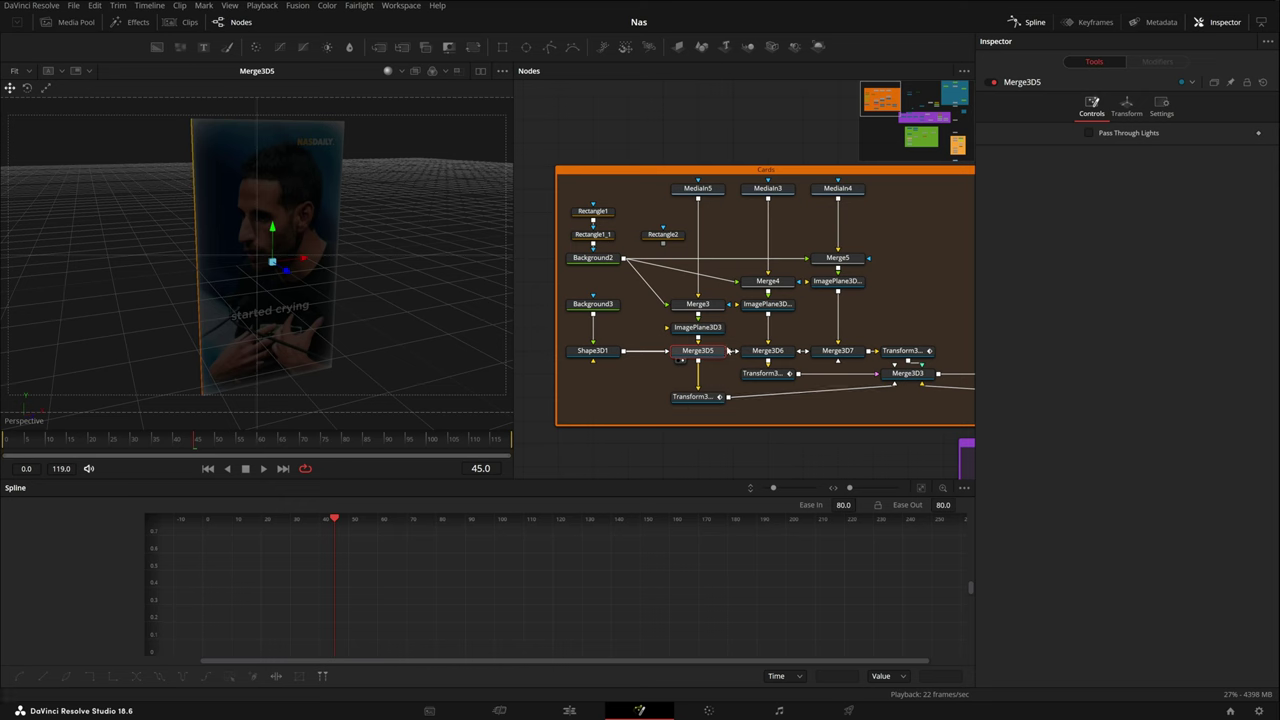
Select Transform3D1, view its output and play the card's spin from about frame 25.
left_click(713, 397)
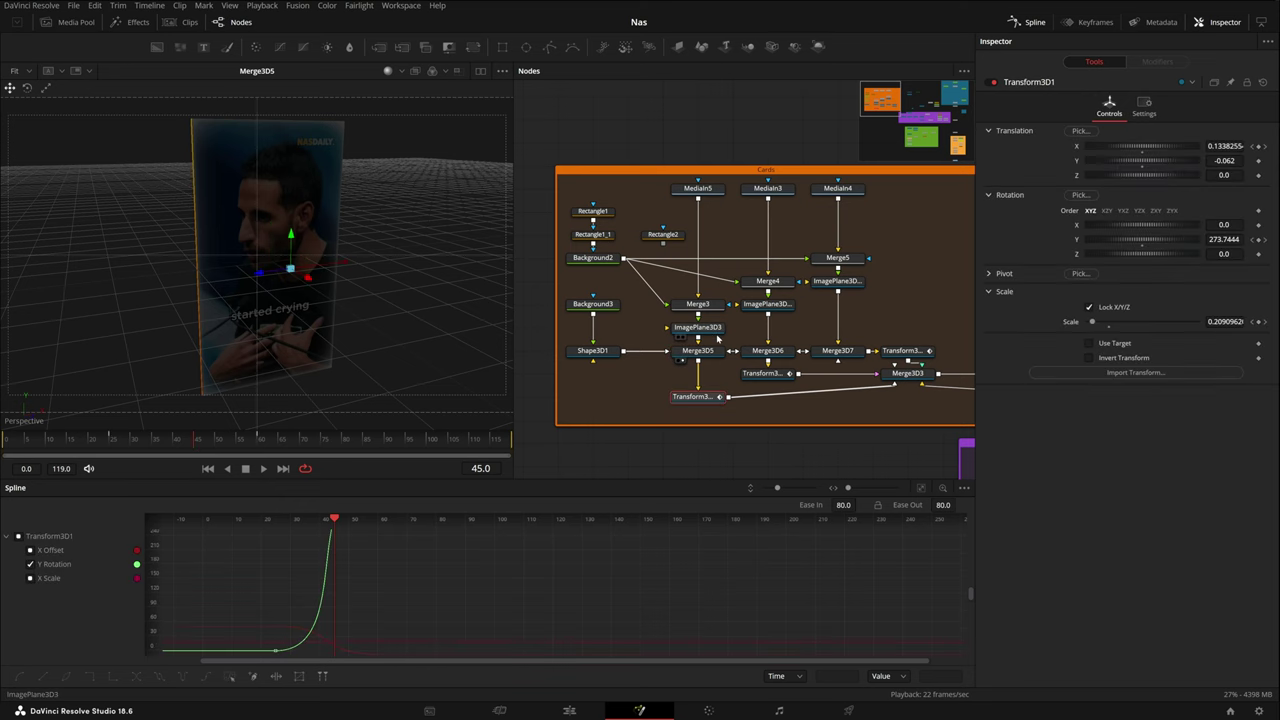
left_click_drag(308, 278, 363, 300)
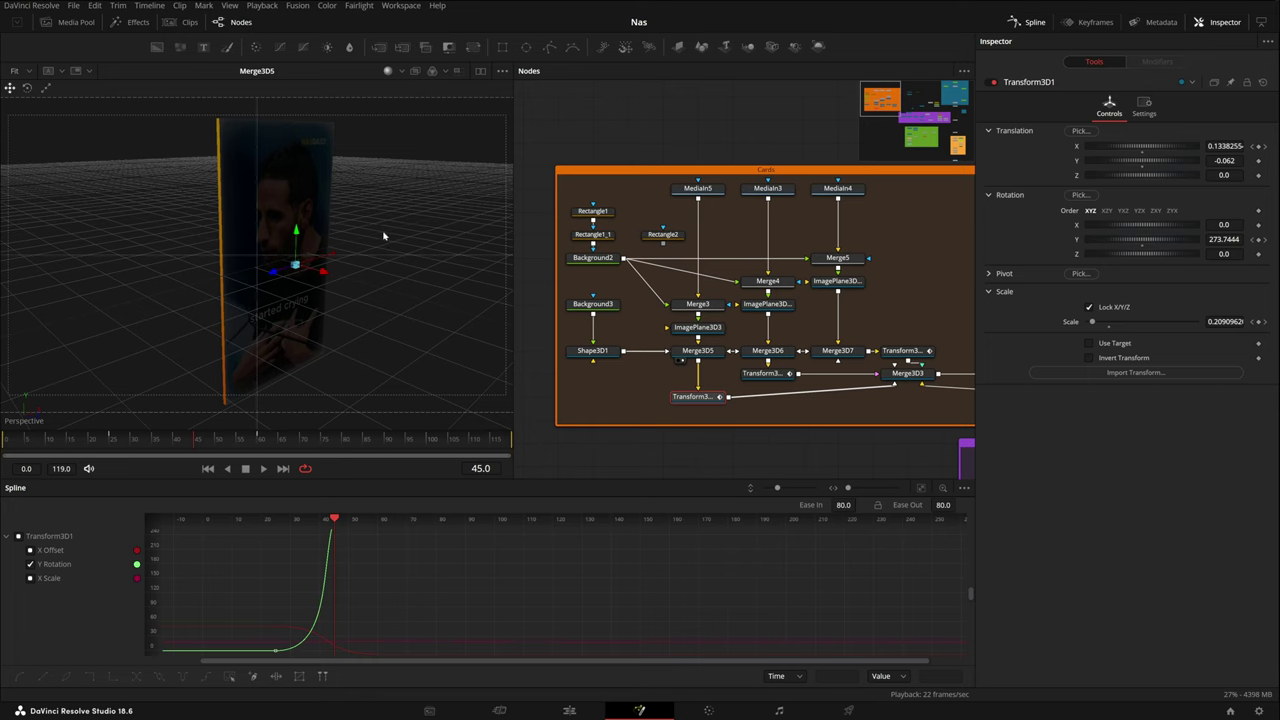
scroll(383, 236, "down", 4)
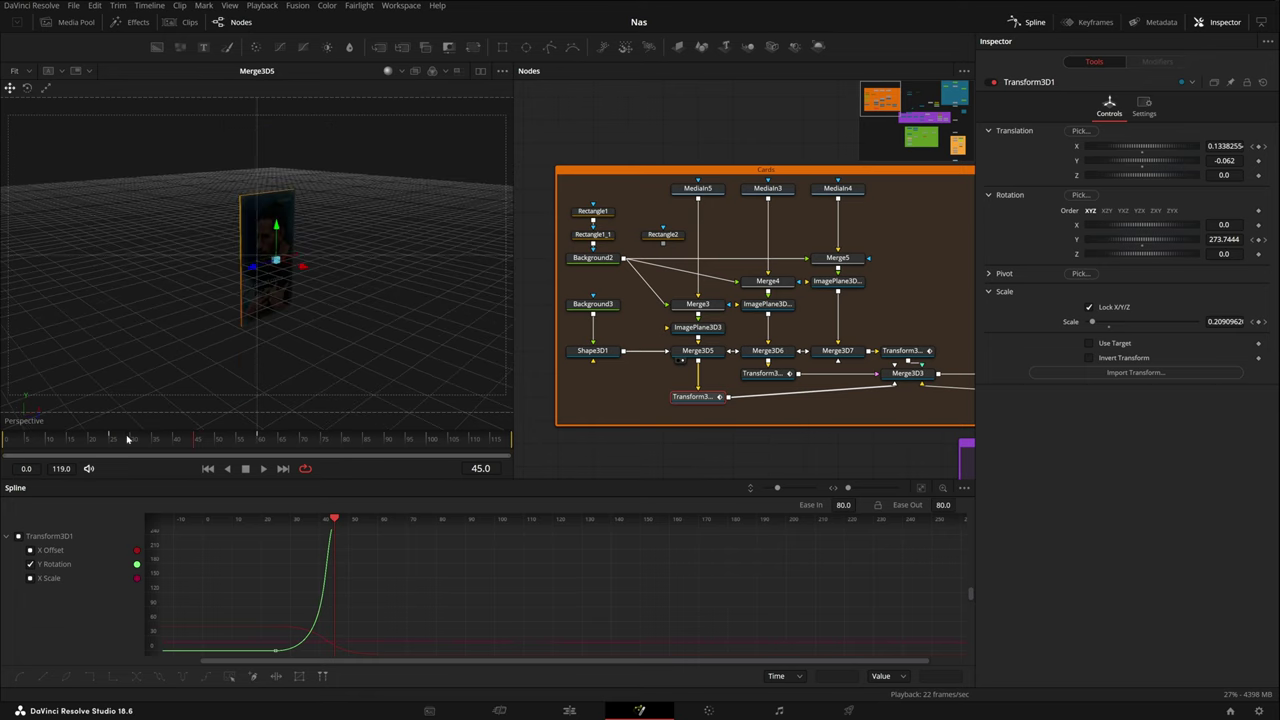
key("space")
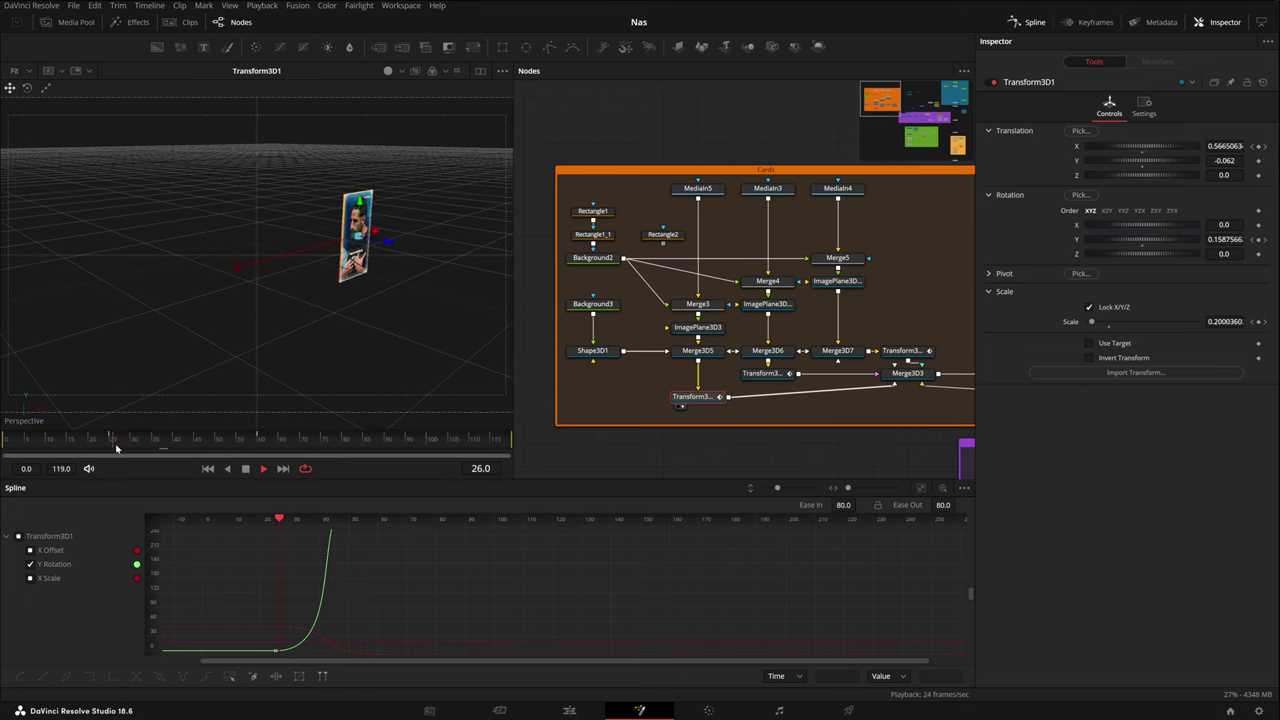
key("space")
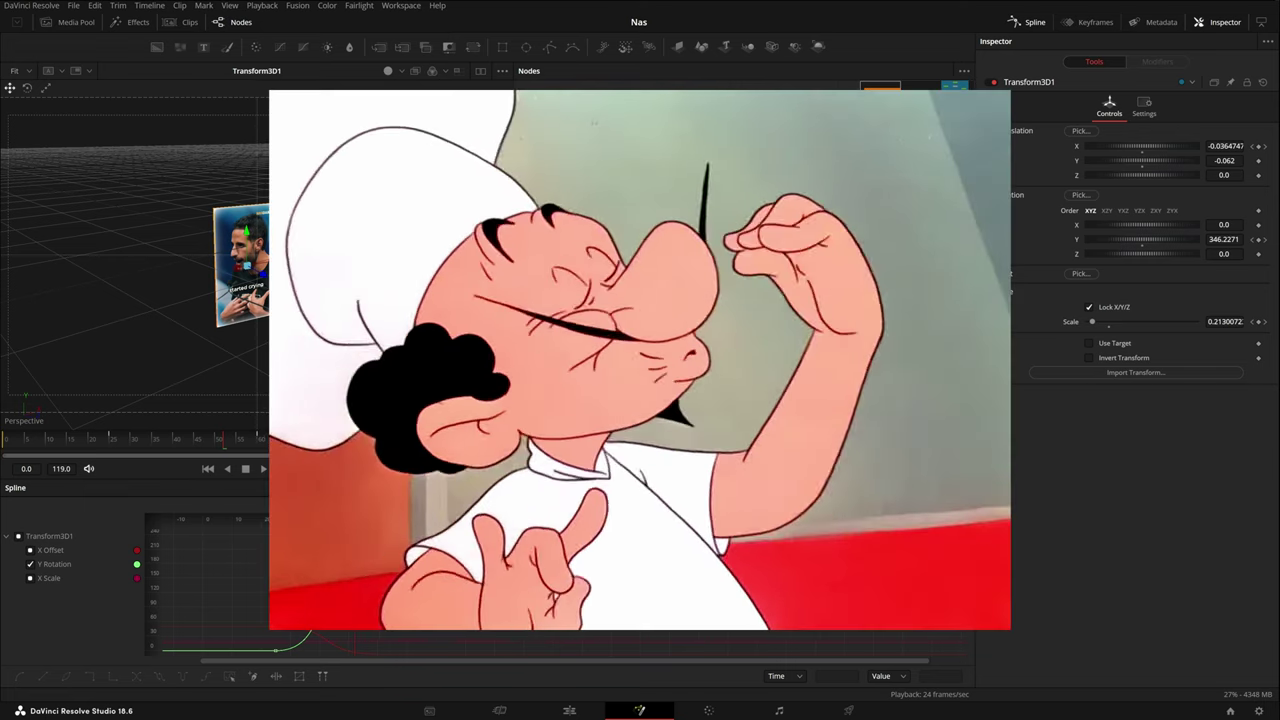
View Transform3D1_1 and Transform3D1_1_1 in turn, playing and scrubbing to examine the other two cards' animation.
left_click_drag(791, 410, 318, 352)
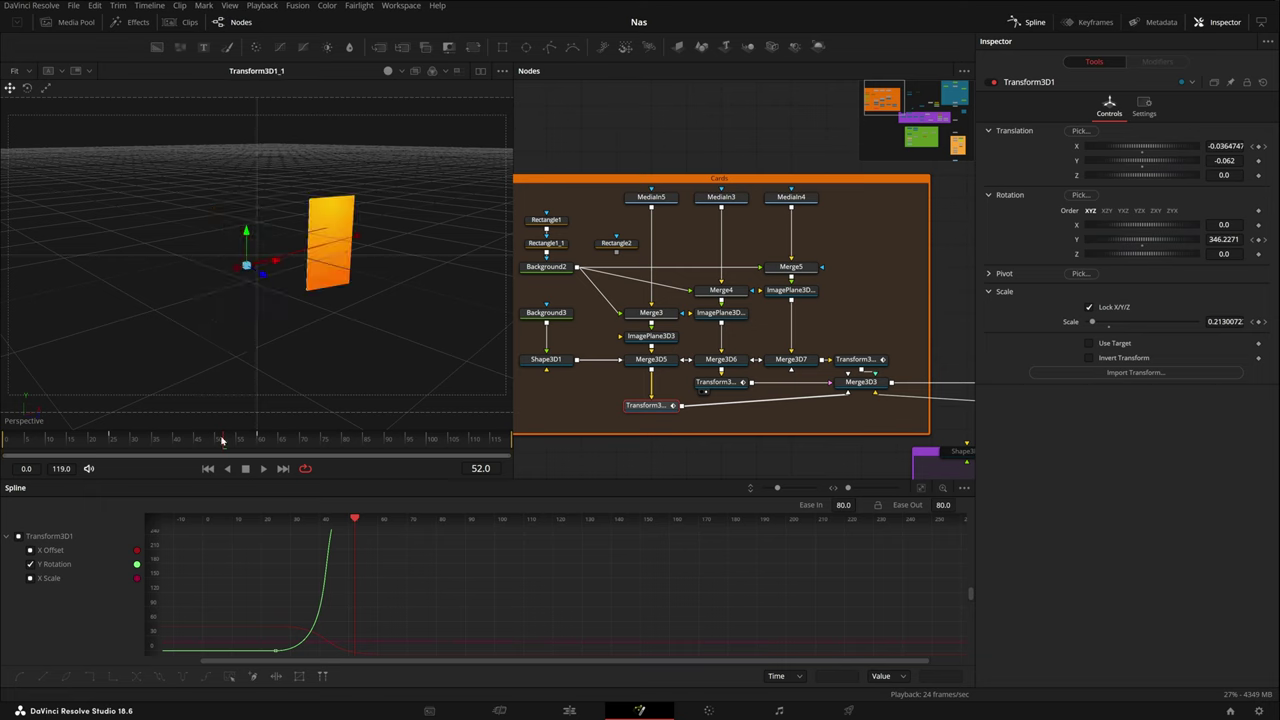
key("space")
key("space")
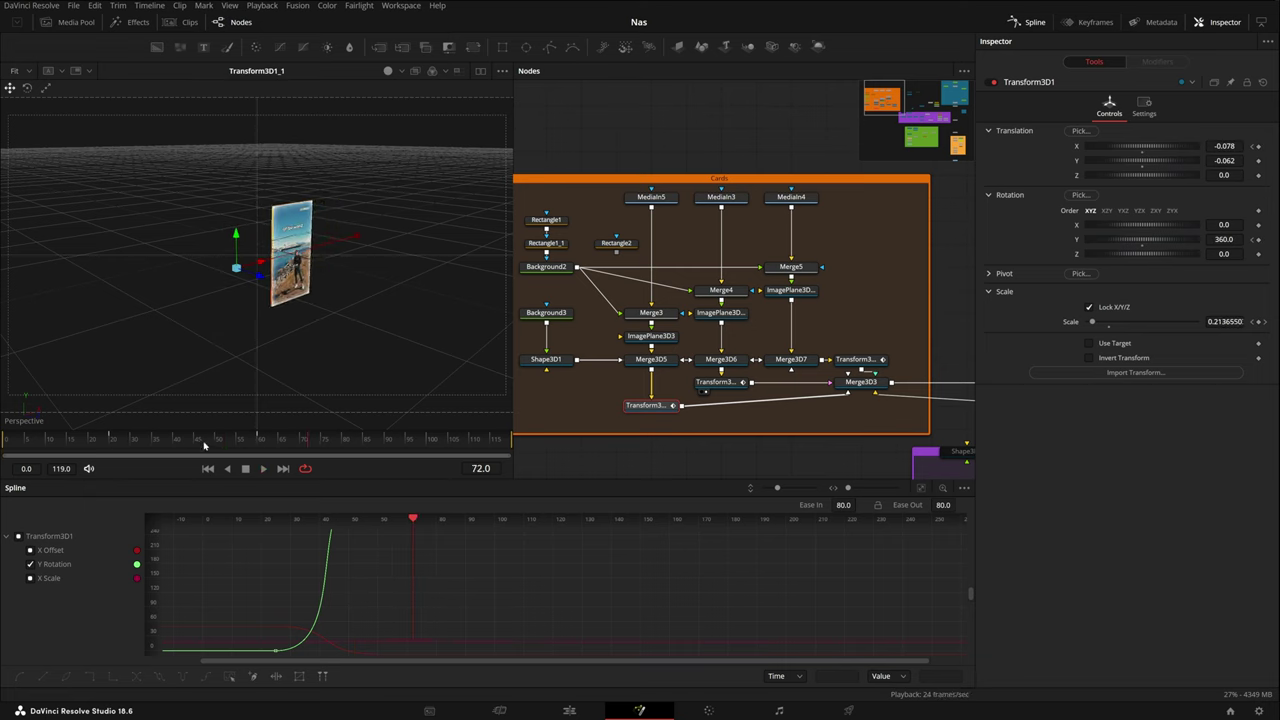
left_click_drag(863, 362, 310, 339)
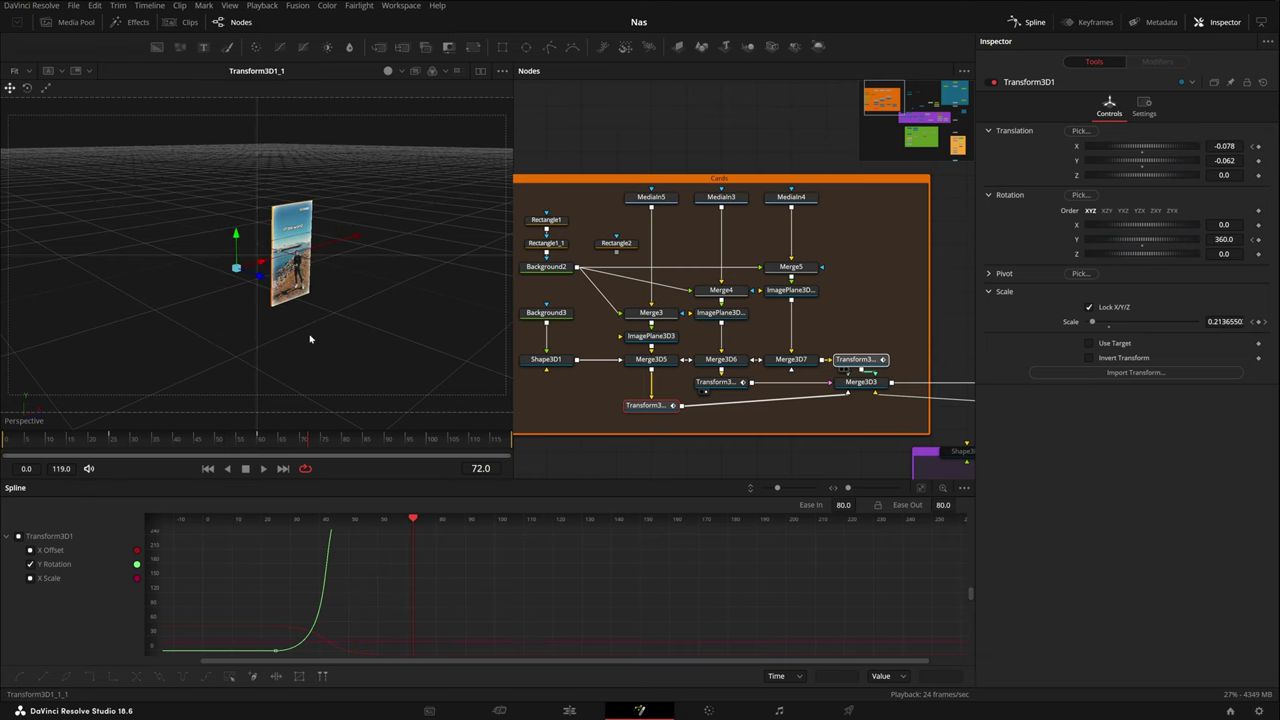
mouse_move(158, 443)
left_mouse_down()
mouse_move(328, 444)
mouse_move(156, 451)
left_mouse_up()
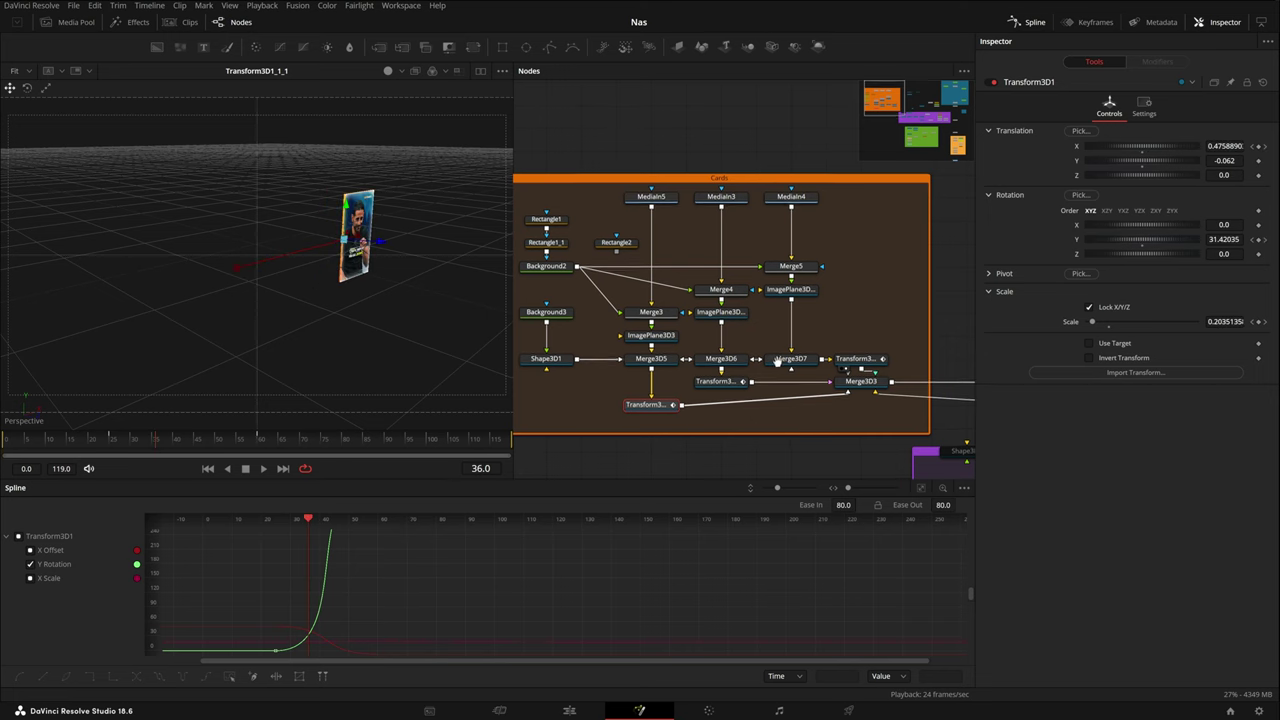
View Merge3D3 and play the animation of all three merged cards from about frame 25.
left_click_drag(777, 358, 660, 335)
left_click(745, 363)
left_click_drag(745, 365, 212, 336)
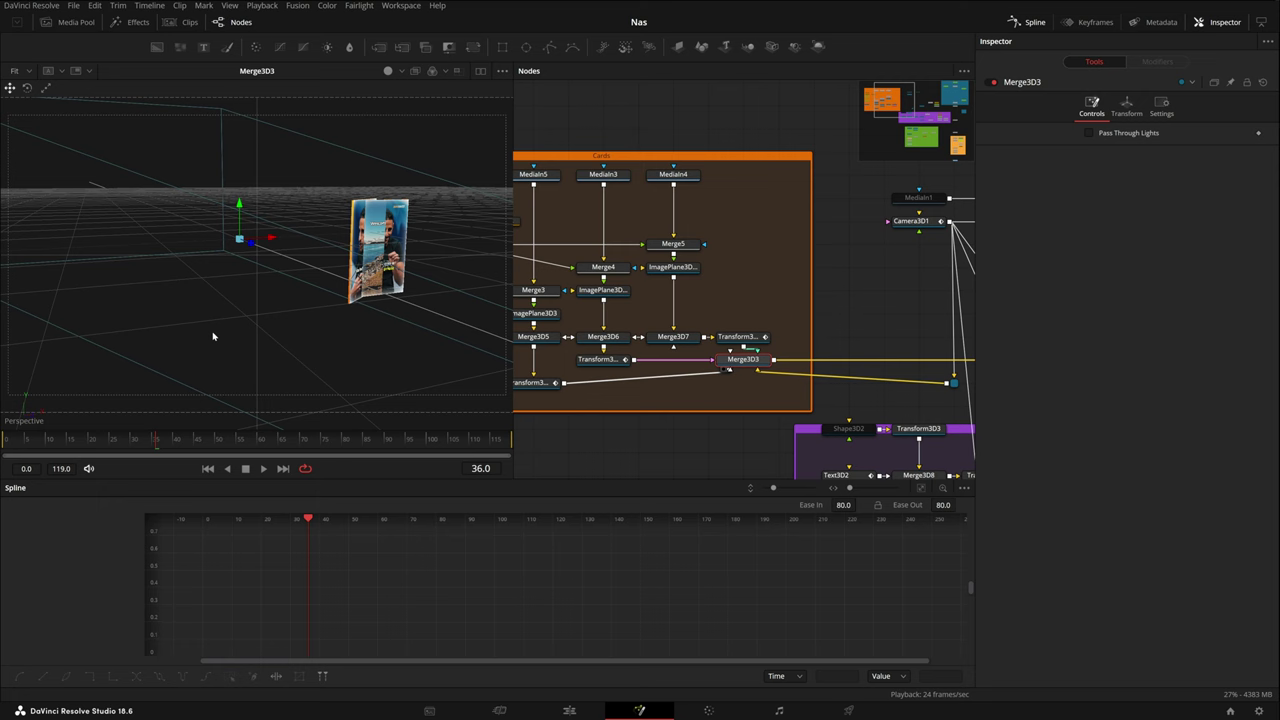
left_click(112, 449)
key("space")
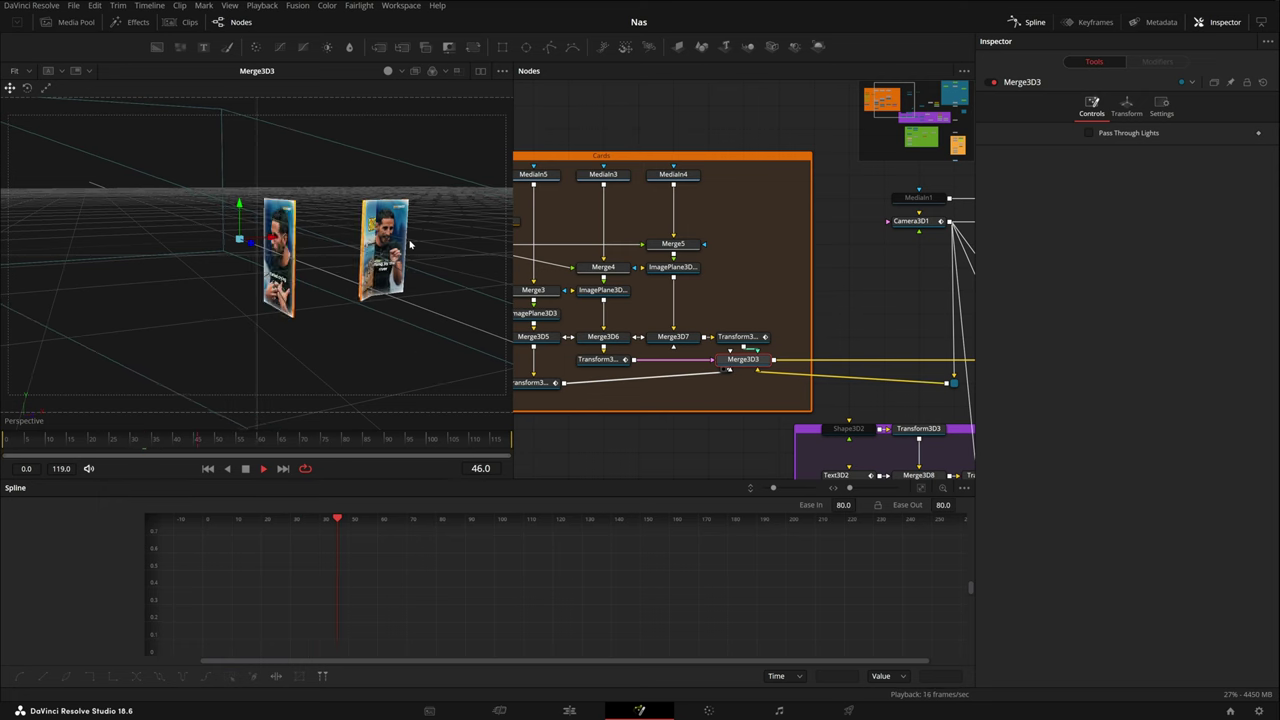
key("space")
View Renderer3D2's output, play the rendered cards from about frame 25 and show the renderer's settings.
left_click_drag(801, 341, 602, 321)
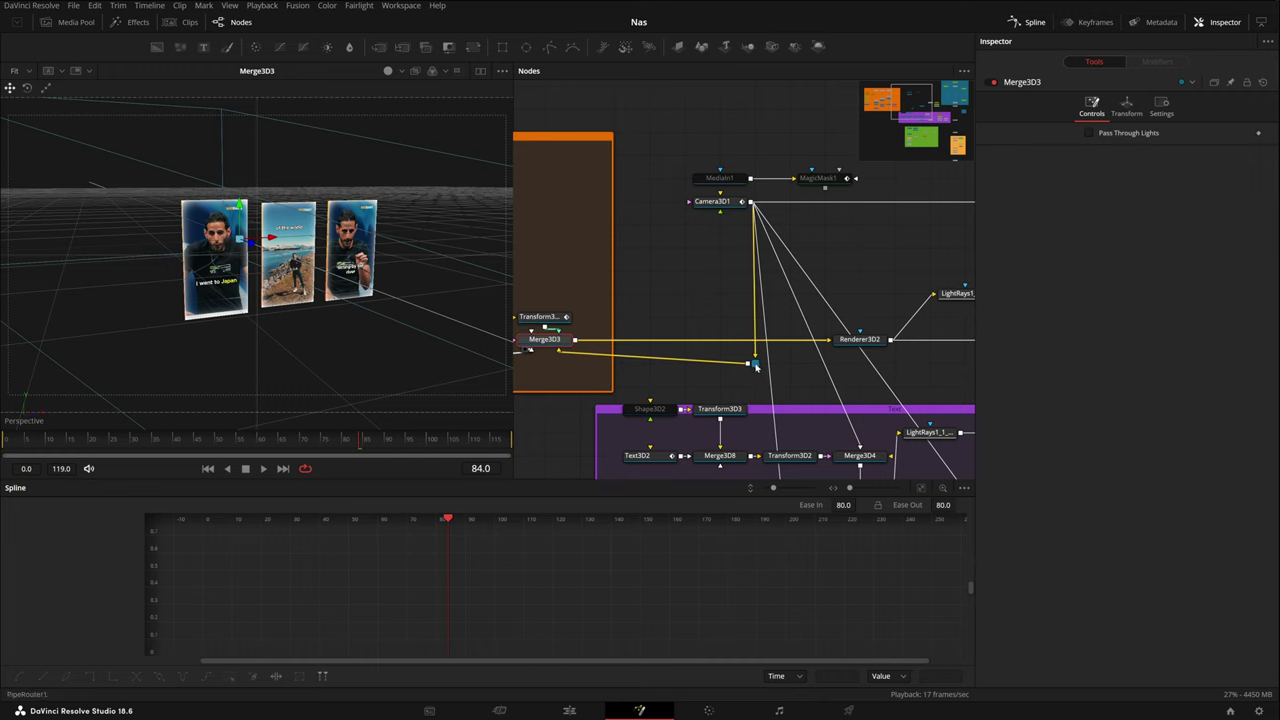
mouse_move(754, 363)
left_mouse_down()
mouse_move(651, 364)
mouse_move(766, 369)
left_mouse_up()
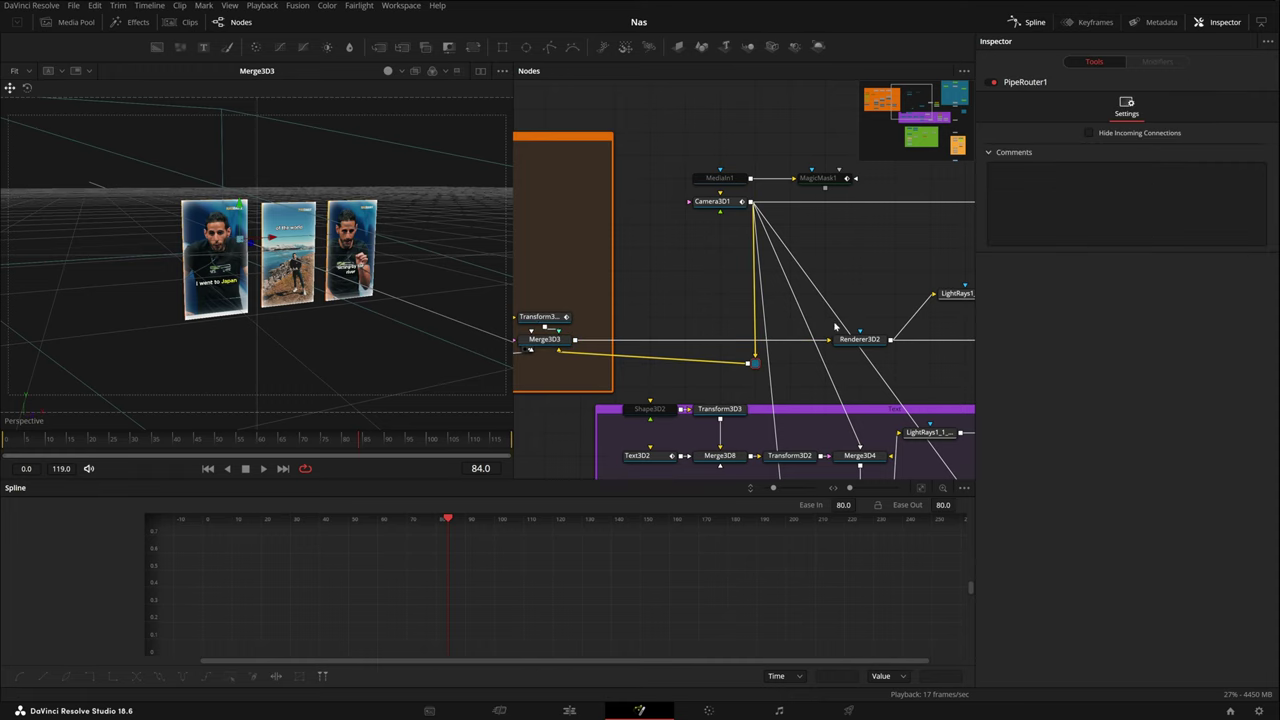
key("1")
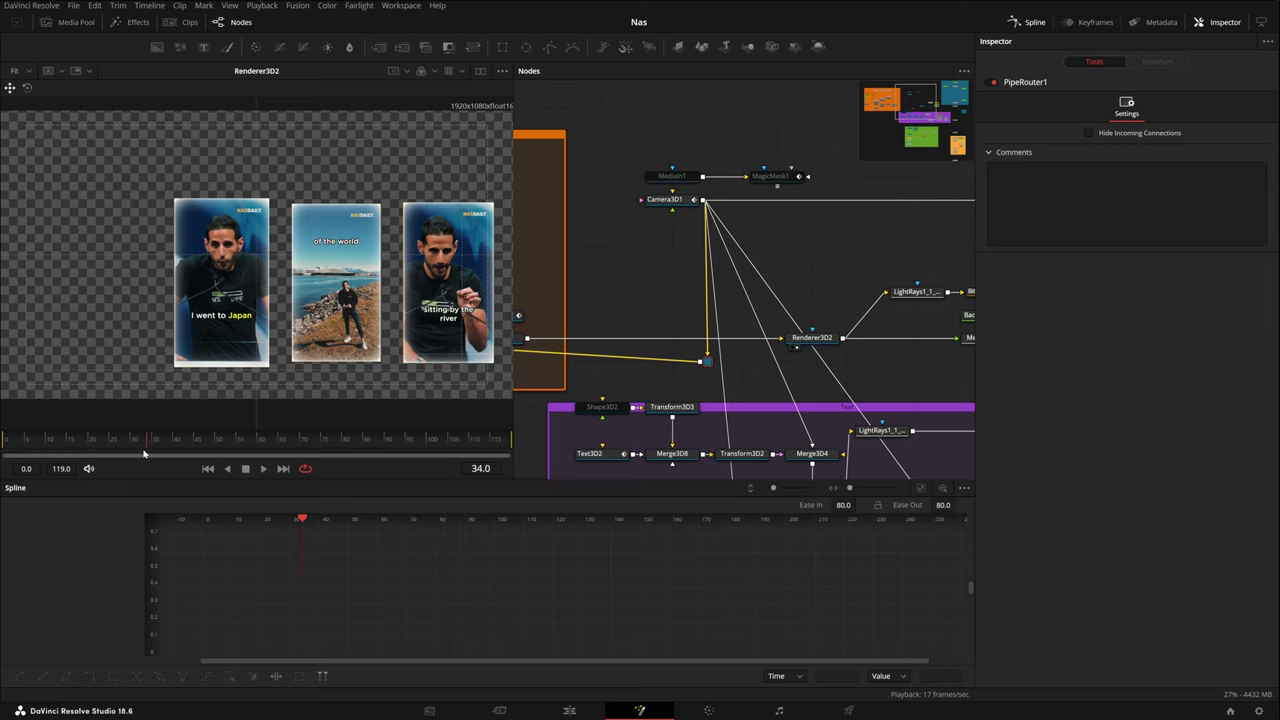
left_click_drag(143, 451, 112, 450)
key("space")
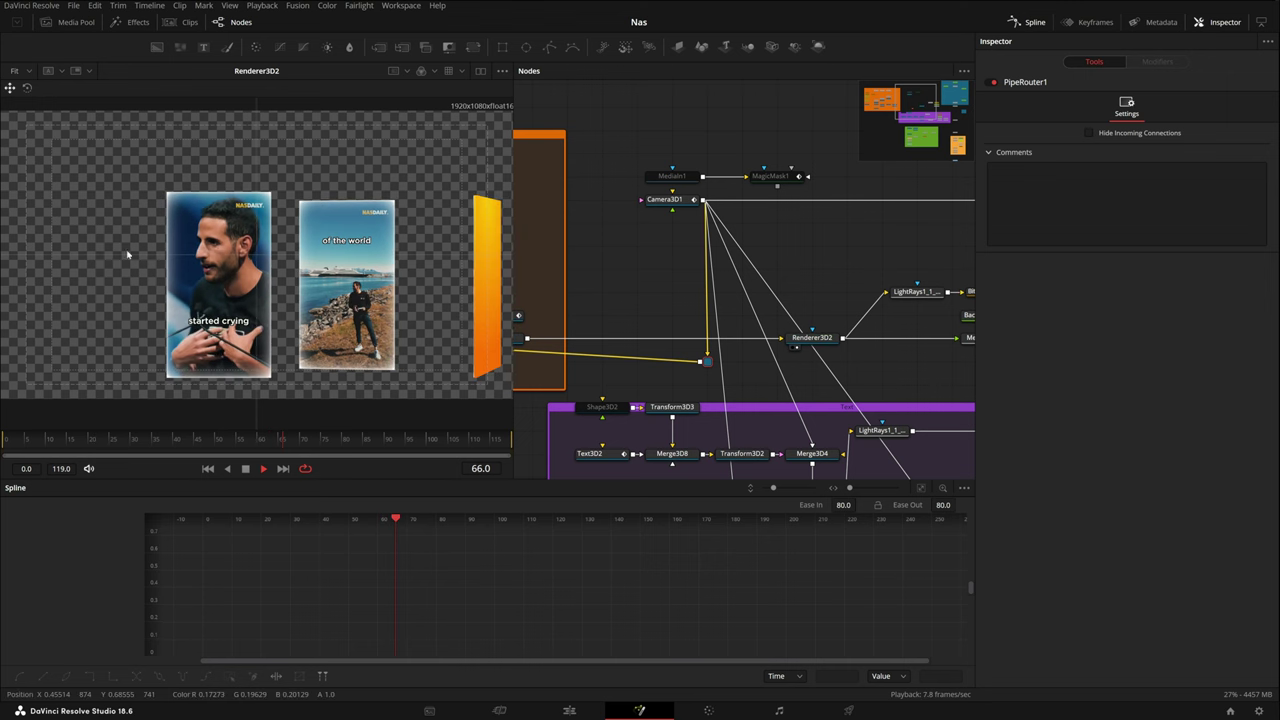
key("space")
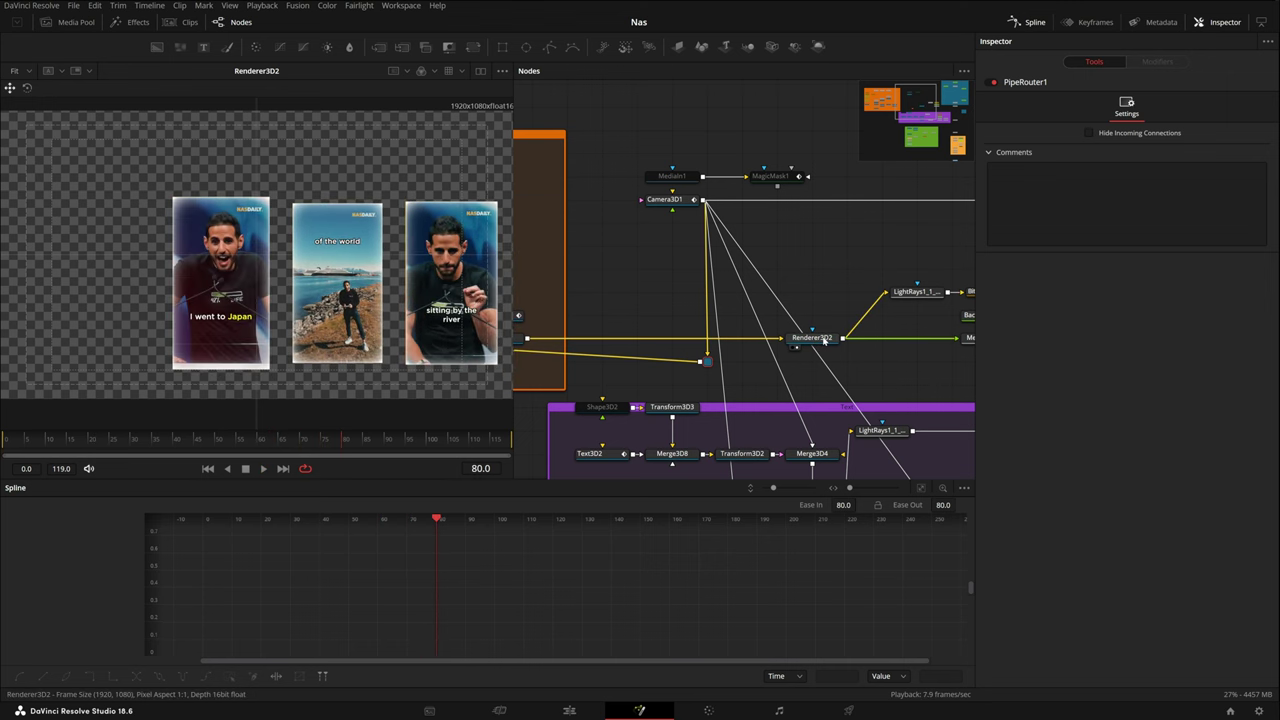
left_click(812, 338)
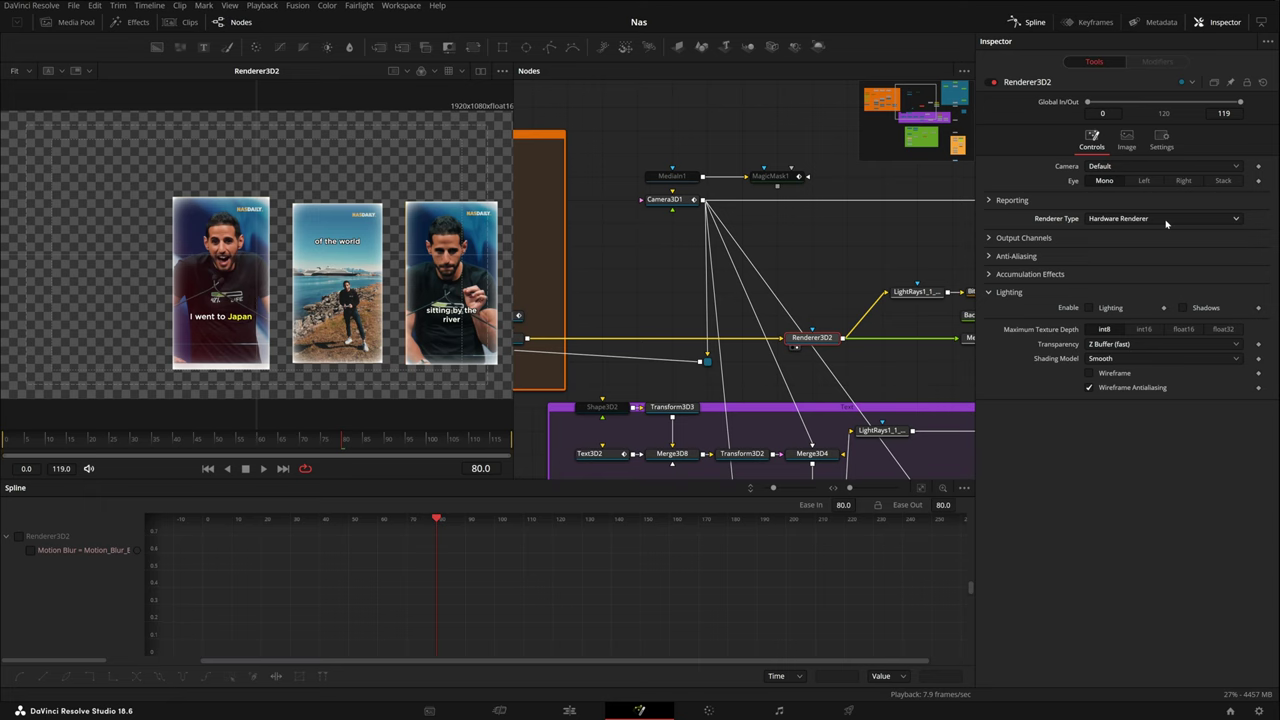
View the LightRays1_1_2_1 node after Renderer3D2 and examine its ray position and appearance settings.
left_click_drag(855, 353, 689, 365)
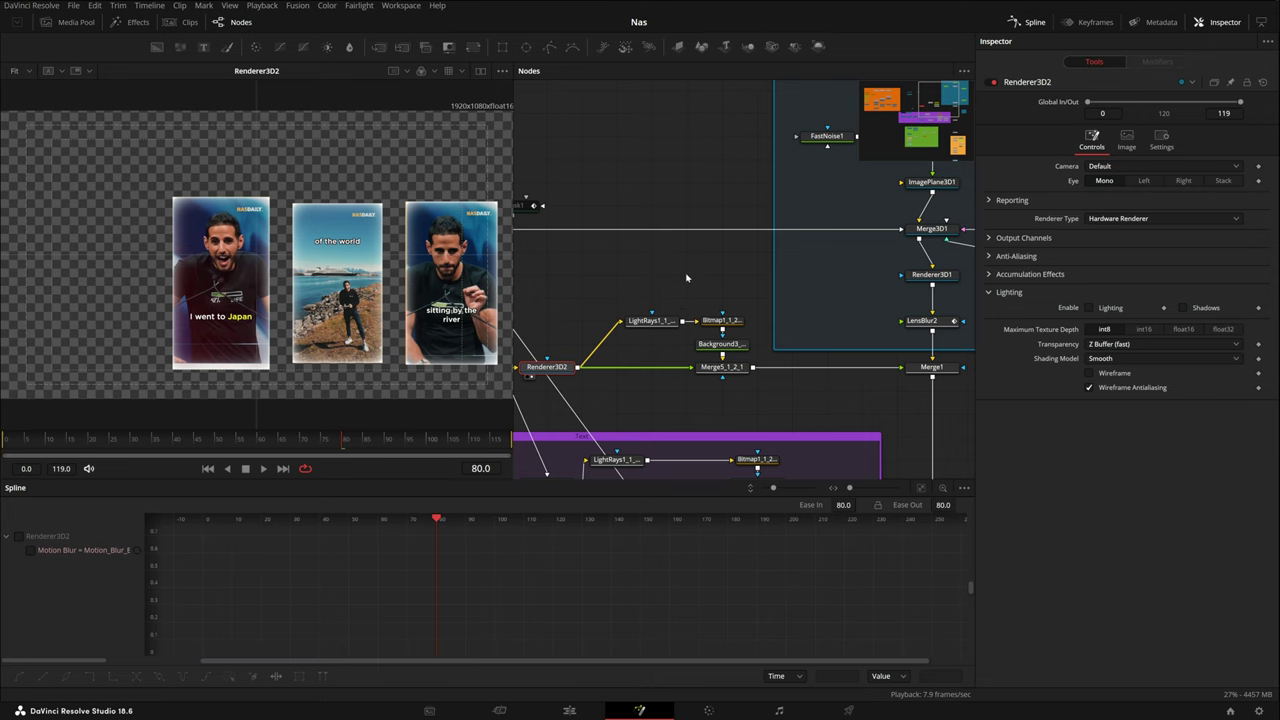
scroll(687, 277, "down", 1)
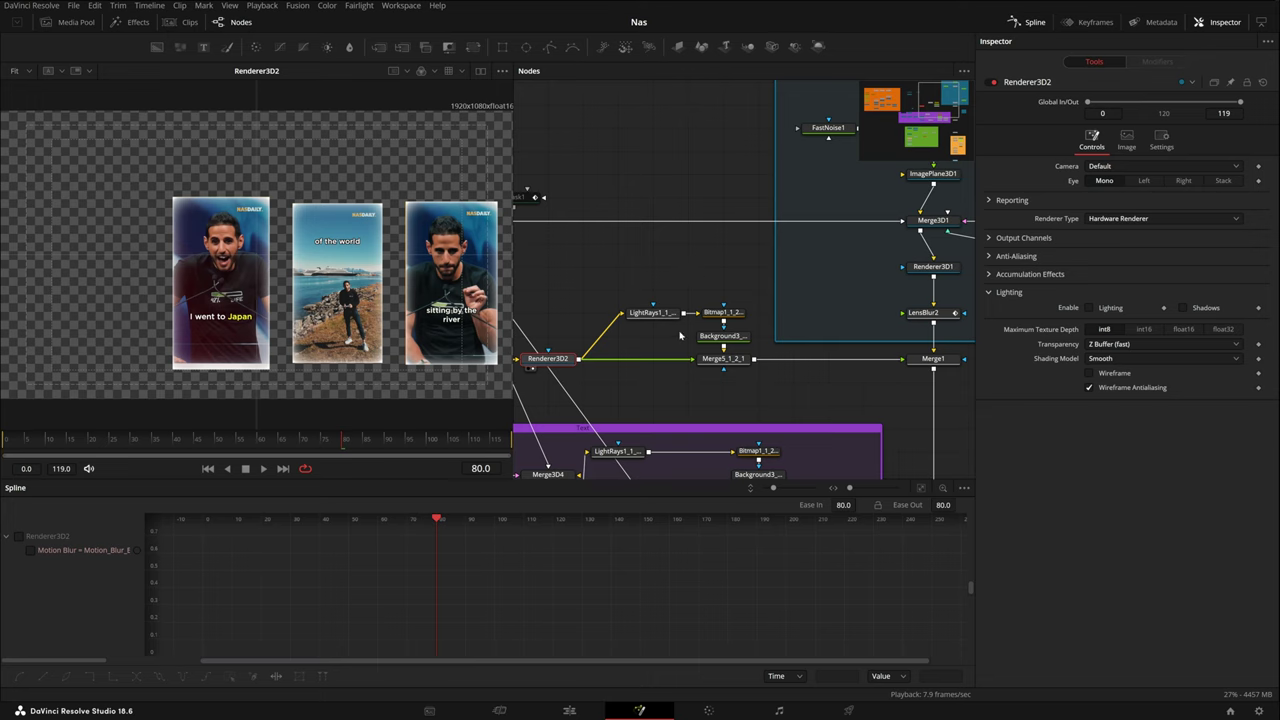
left_click_drag(654, 269, 652, 261)
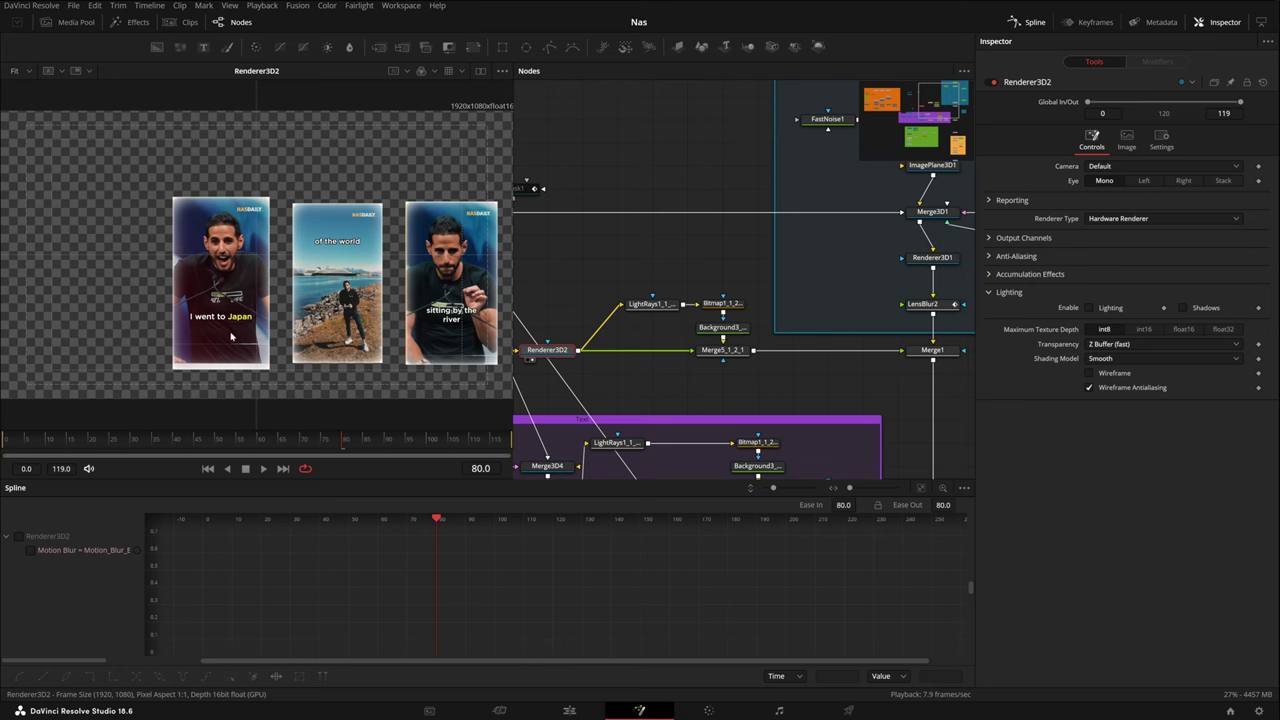
left_click(650, 304)
key("1")
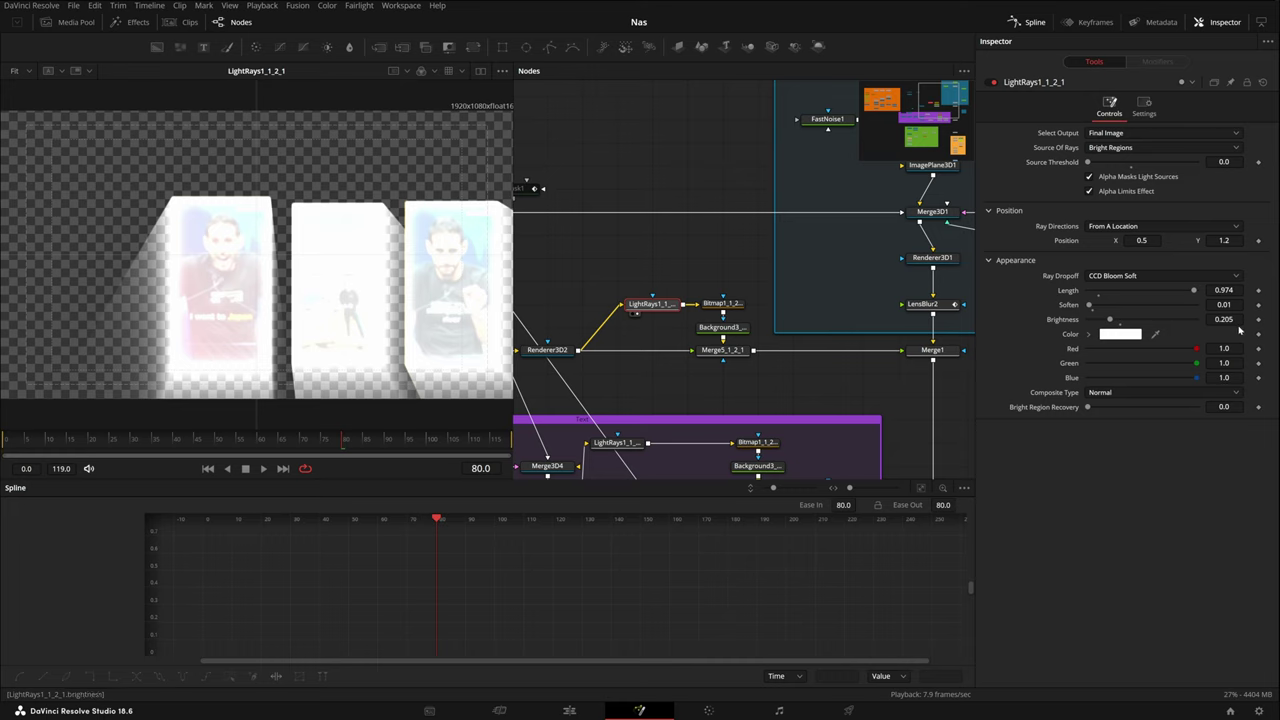
View the Bitmap1_1_2_1 luminance mask and the solid black Background3_1_2_1 that it masks.
left_click(722, 303)
key("1")
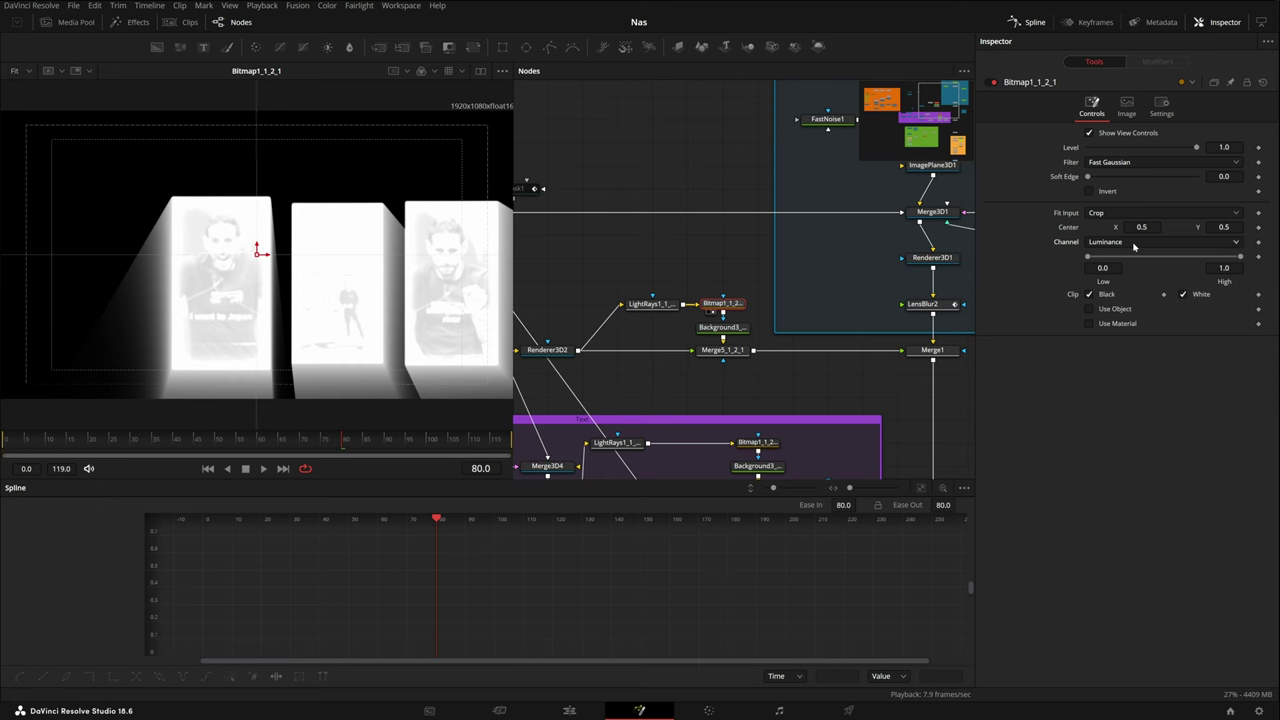
left_click(740, 330)
key("1")
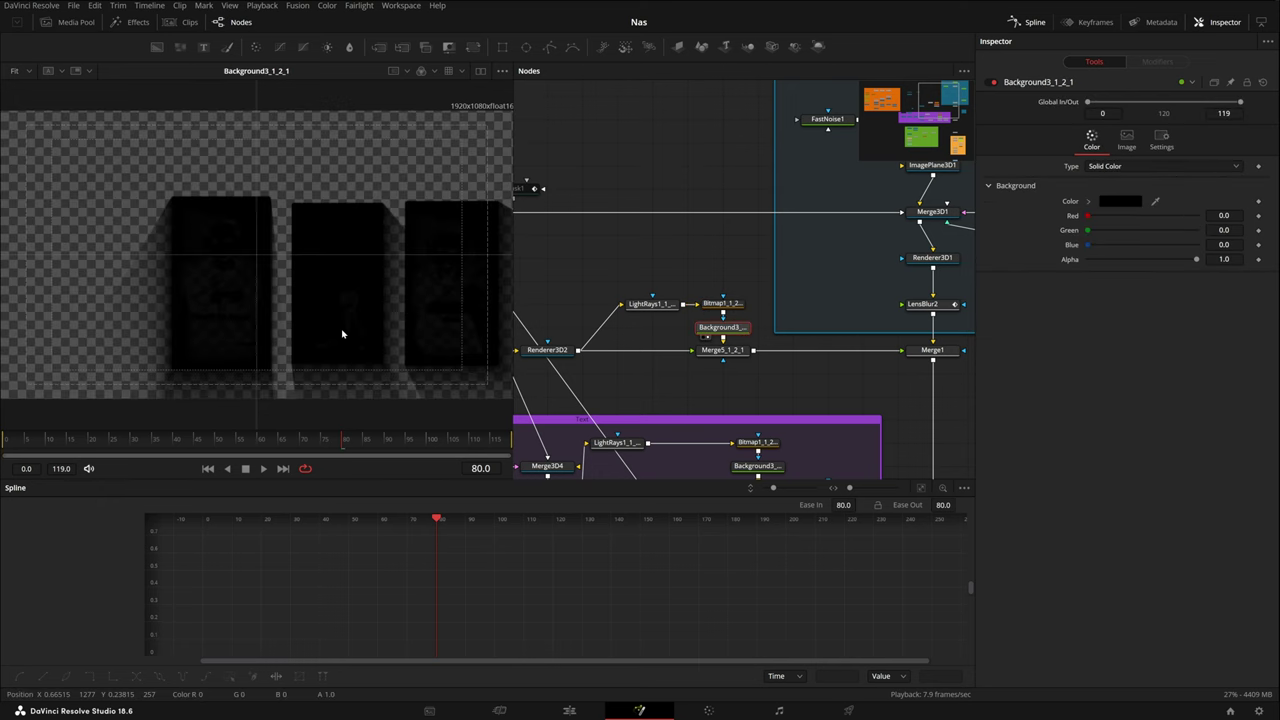
View Merge5_1_2_1, scrub the shadowed cards to frame 87 and reselect LightRays1_1_2_1.
left_click(738, 351)
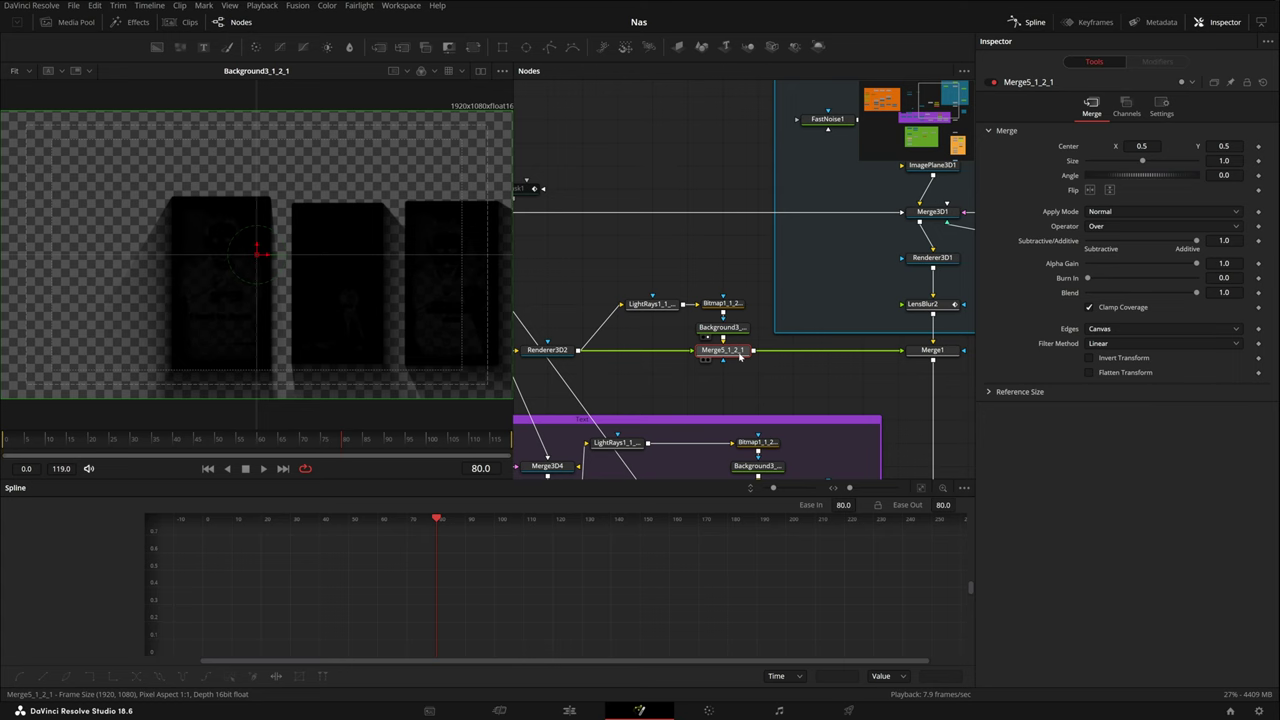
left_click(530, 360)
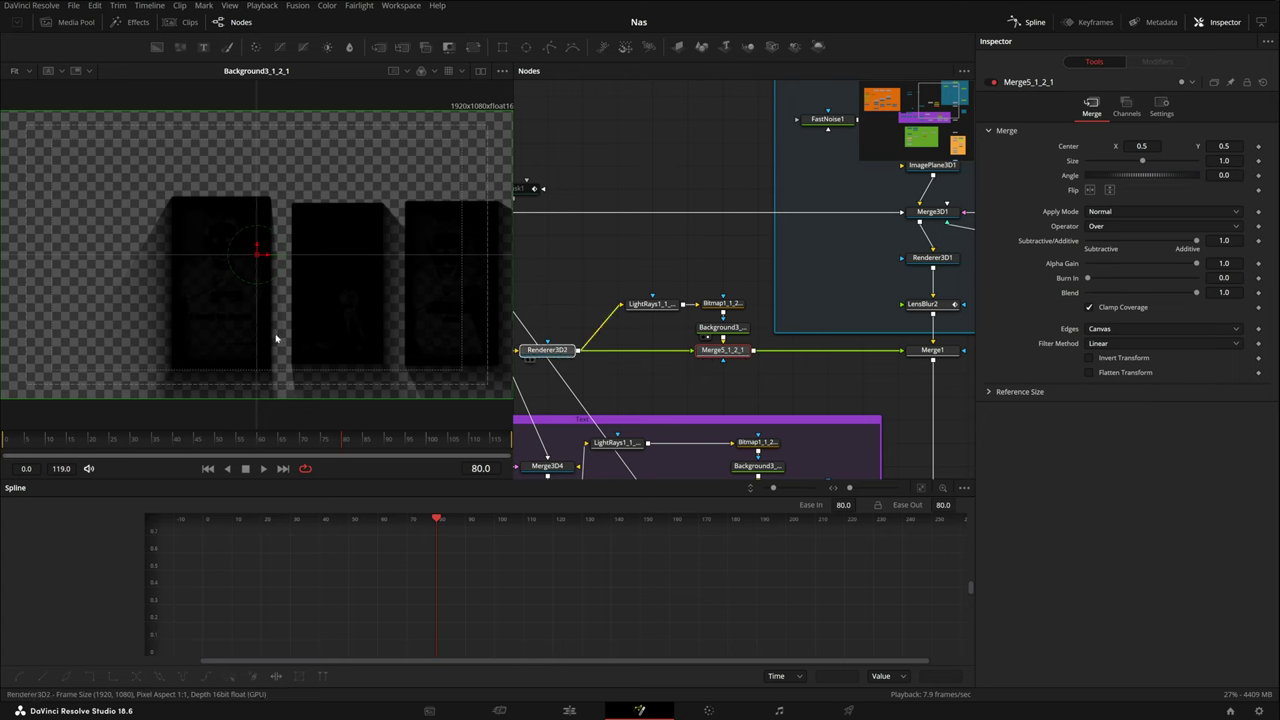
left_click(735, 357)
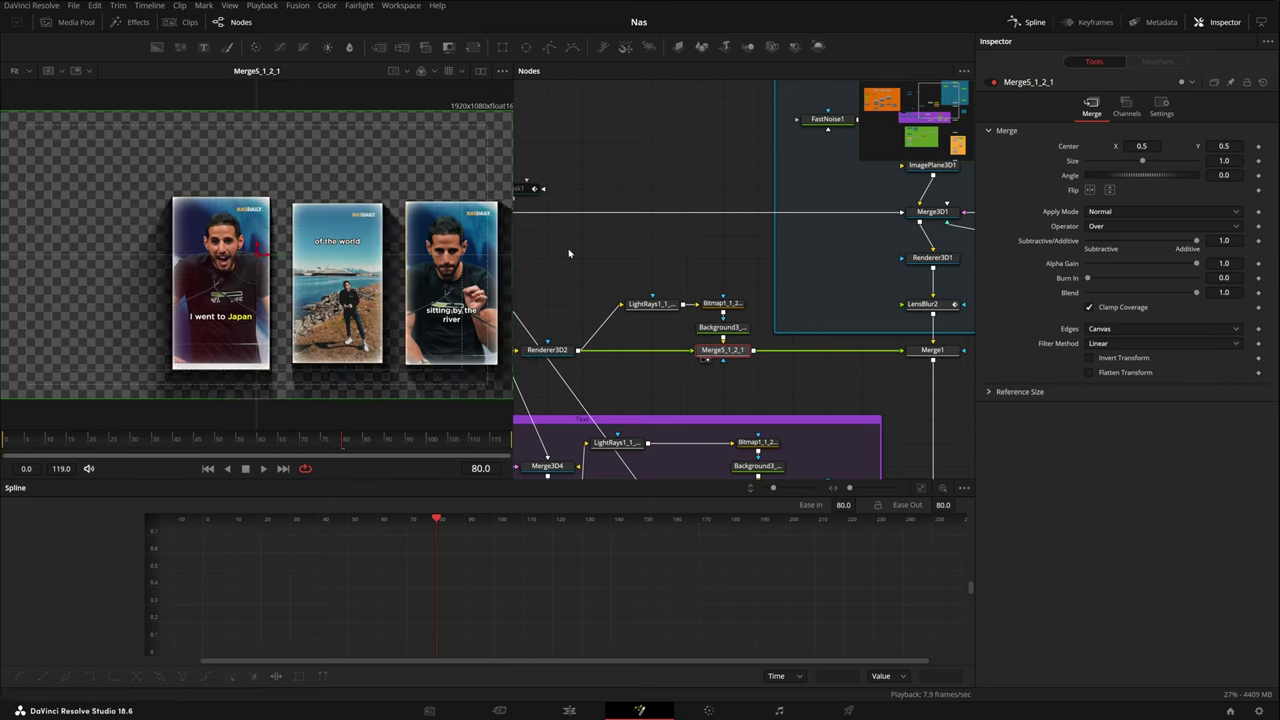
left_click_drag(241, 444, 372, 473)
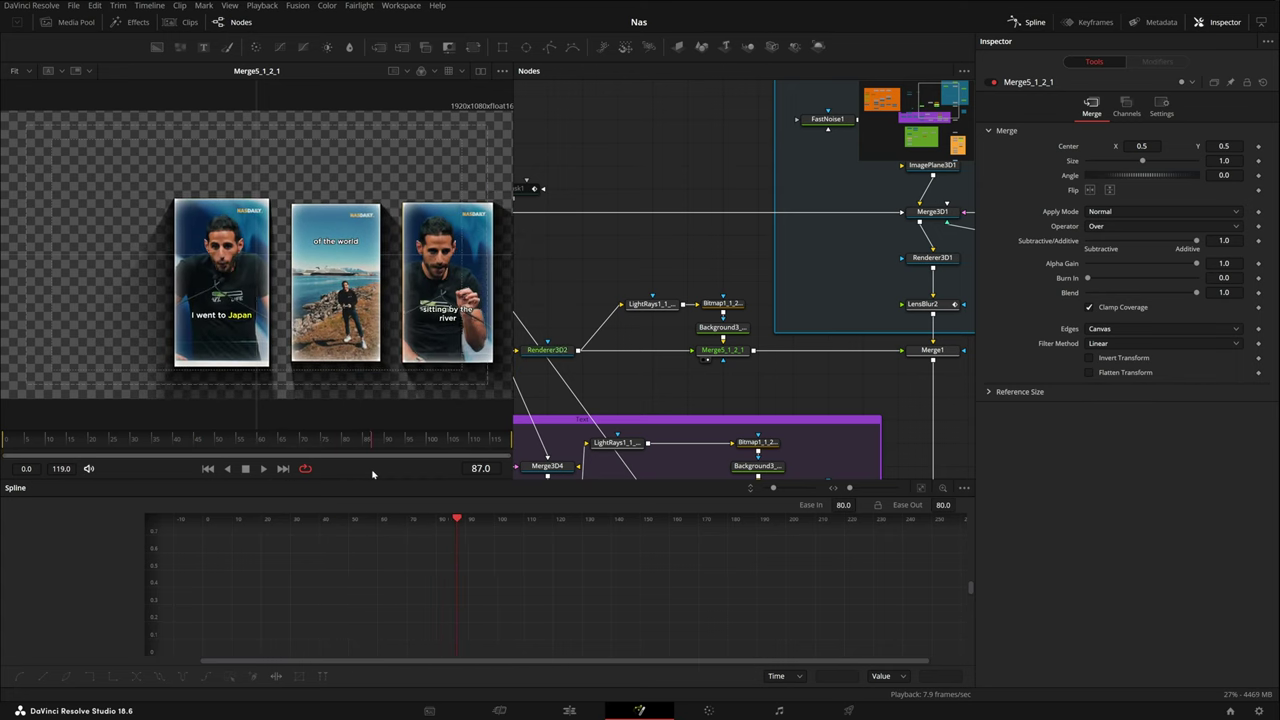
scroll(310, 317, "up", 2)
scroll(310, 317, "up", 1)
left_click(652, 304)
View Merge1 with the cards over the background and scrub back to frame 14.
left_click_drag(378, 210, 310, 295)
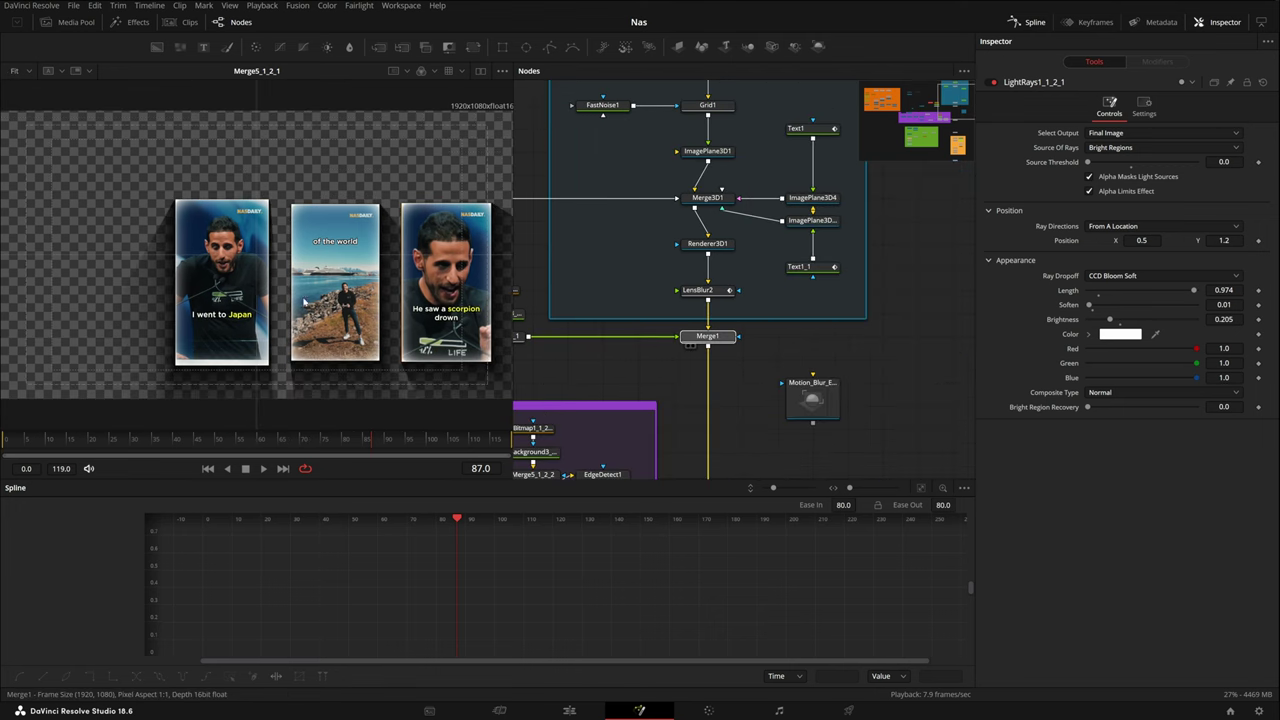
key("1")
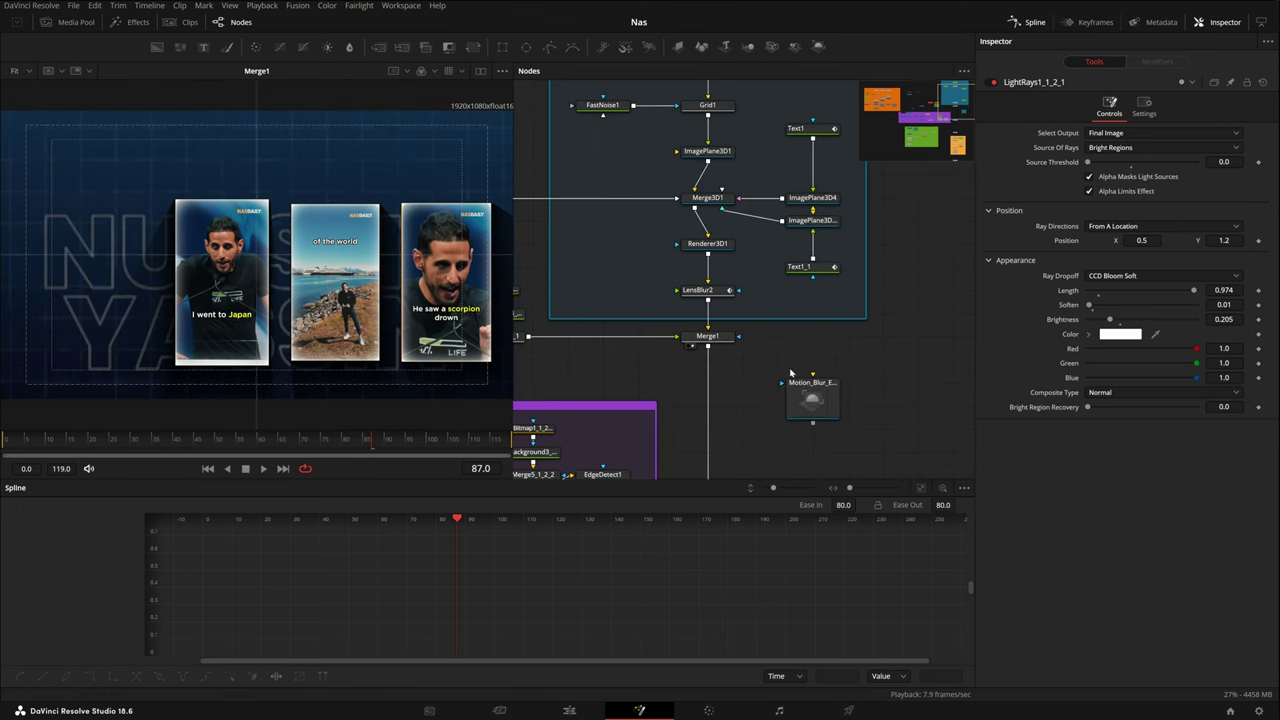
left_click_drag(191, 439, 64, 470)
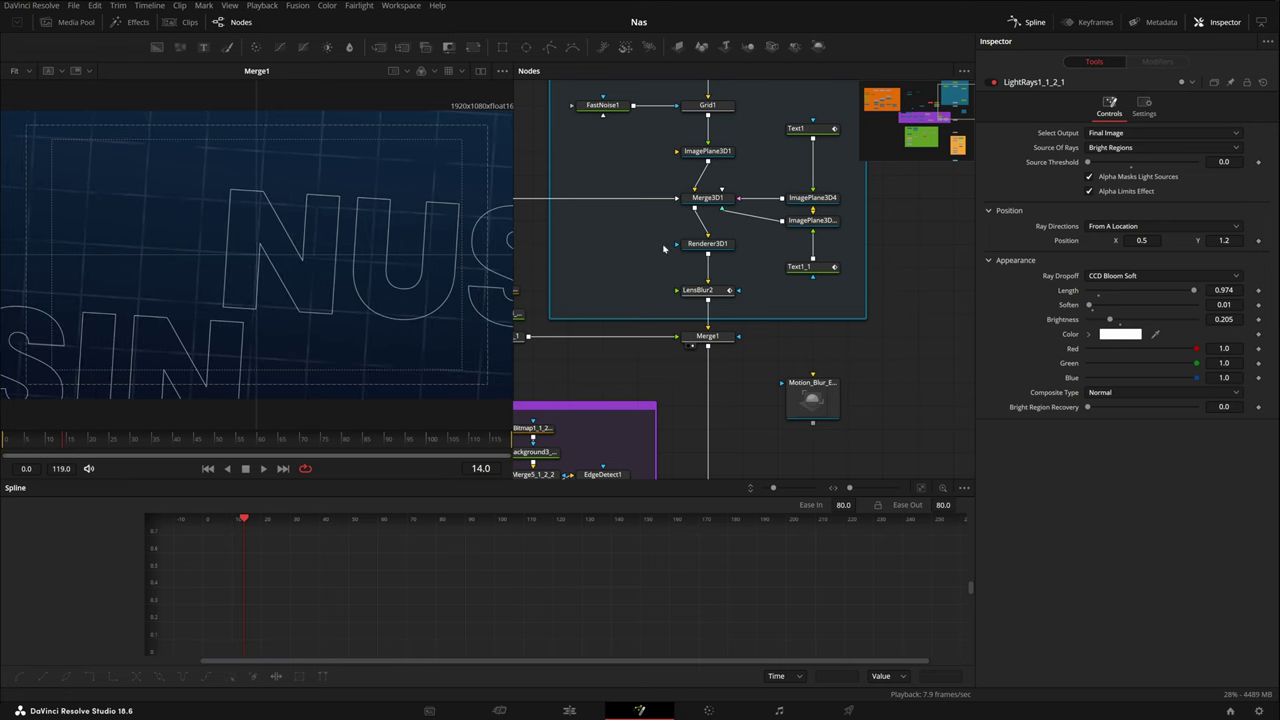
Select Camera3D1, show its Z Offset and Z Rotation curves in the Spline editor, and view its transform settings.
scroll(722, 262, "up", 1)
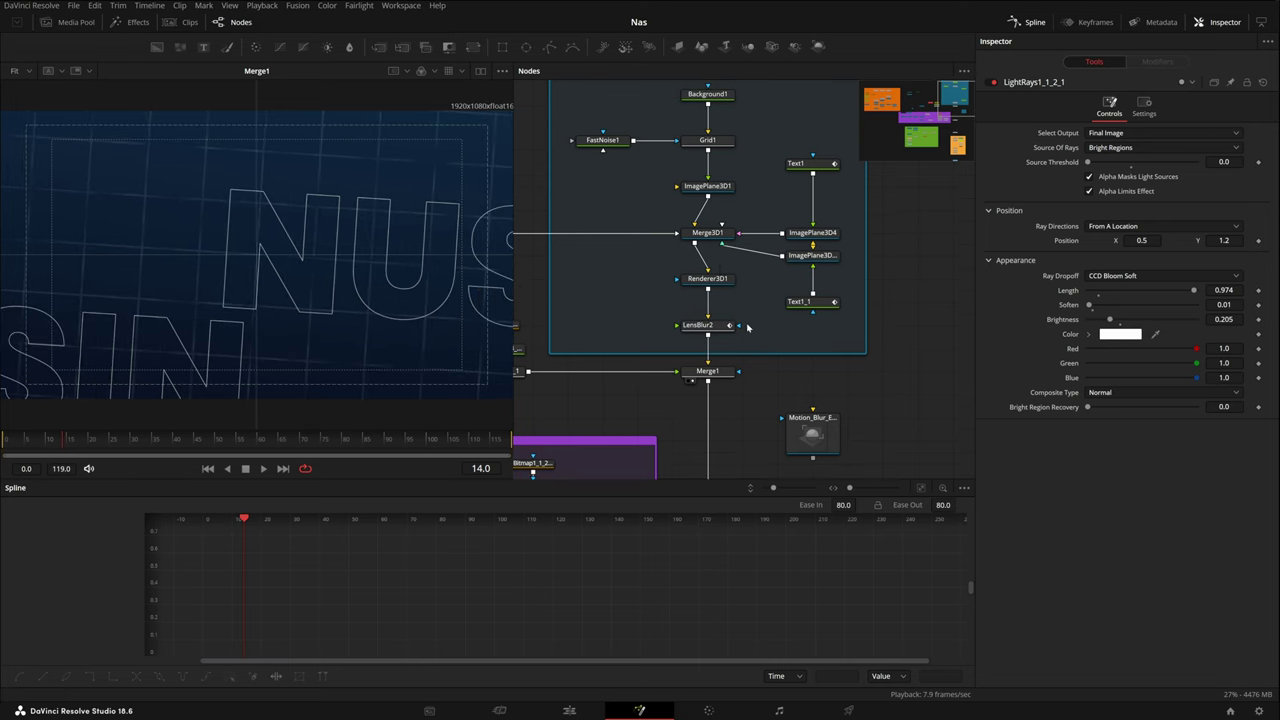
scroll(748, 327, "up", 1)
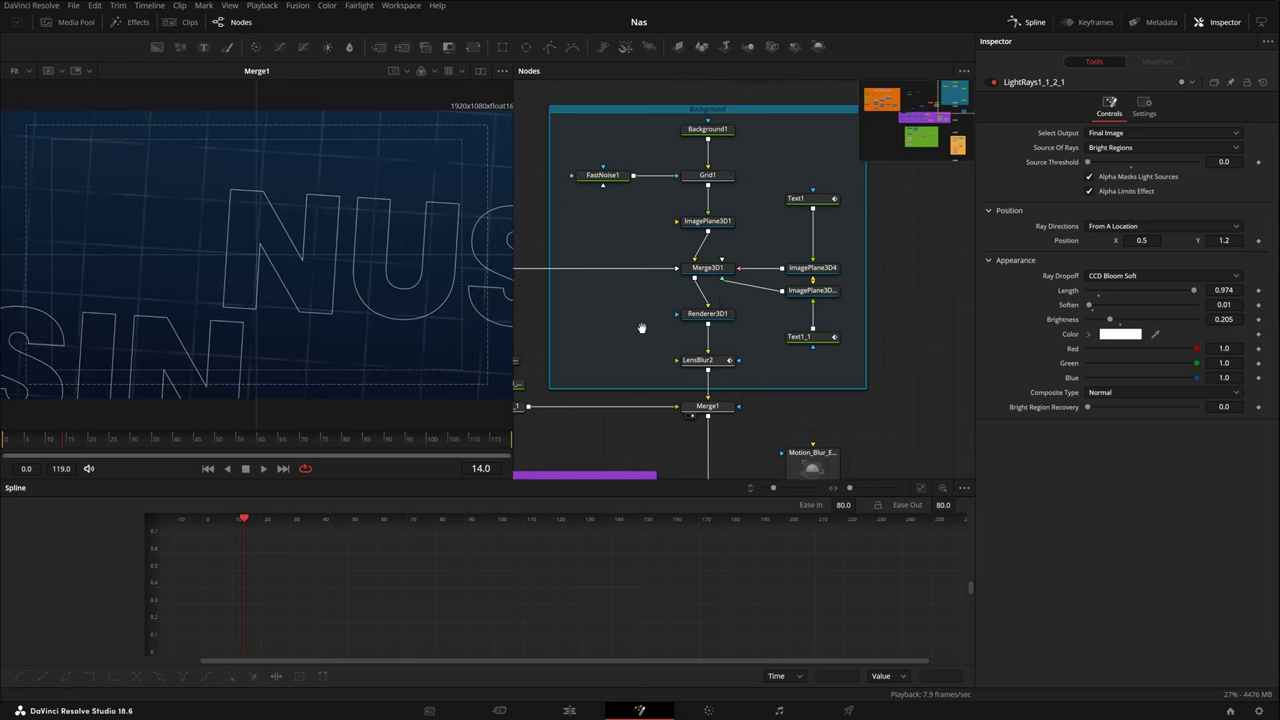
scroll(641, 328, "down", 1)
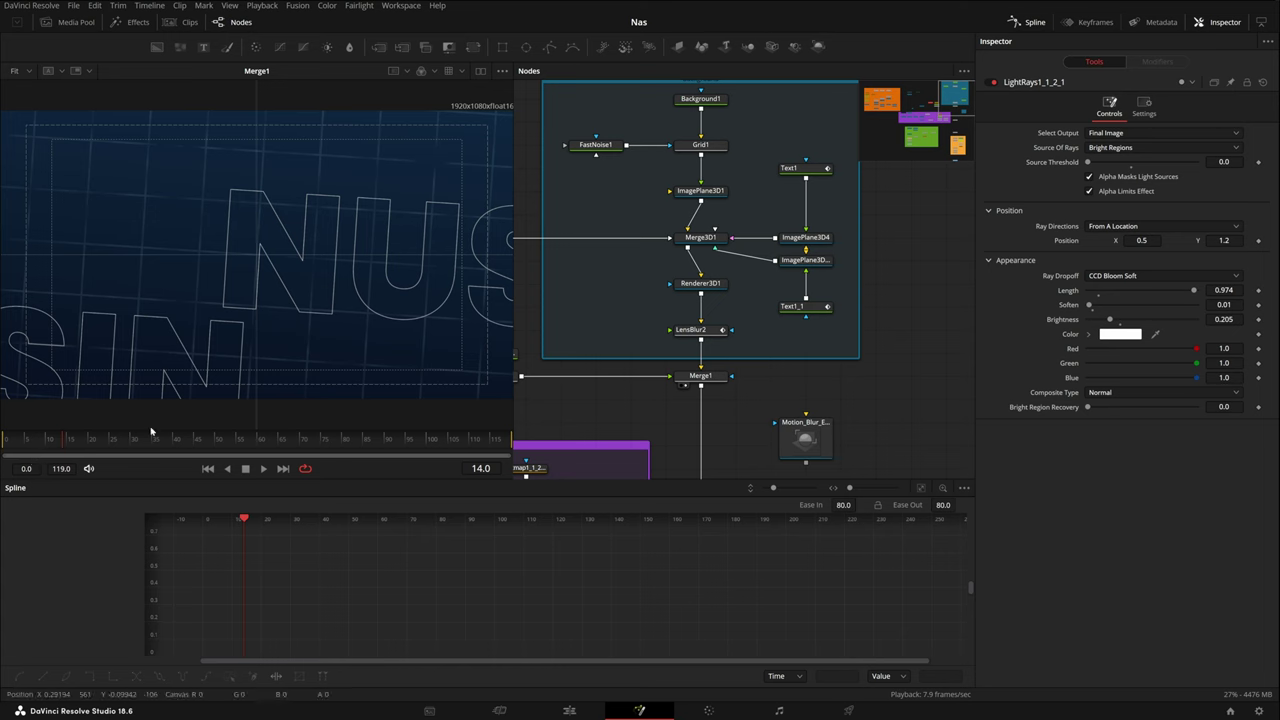
left_click_drag(630, 321, 1137, 394)
left_click(680, 312)
left_click(75, 536)
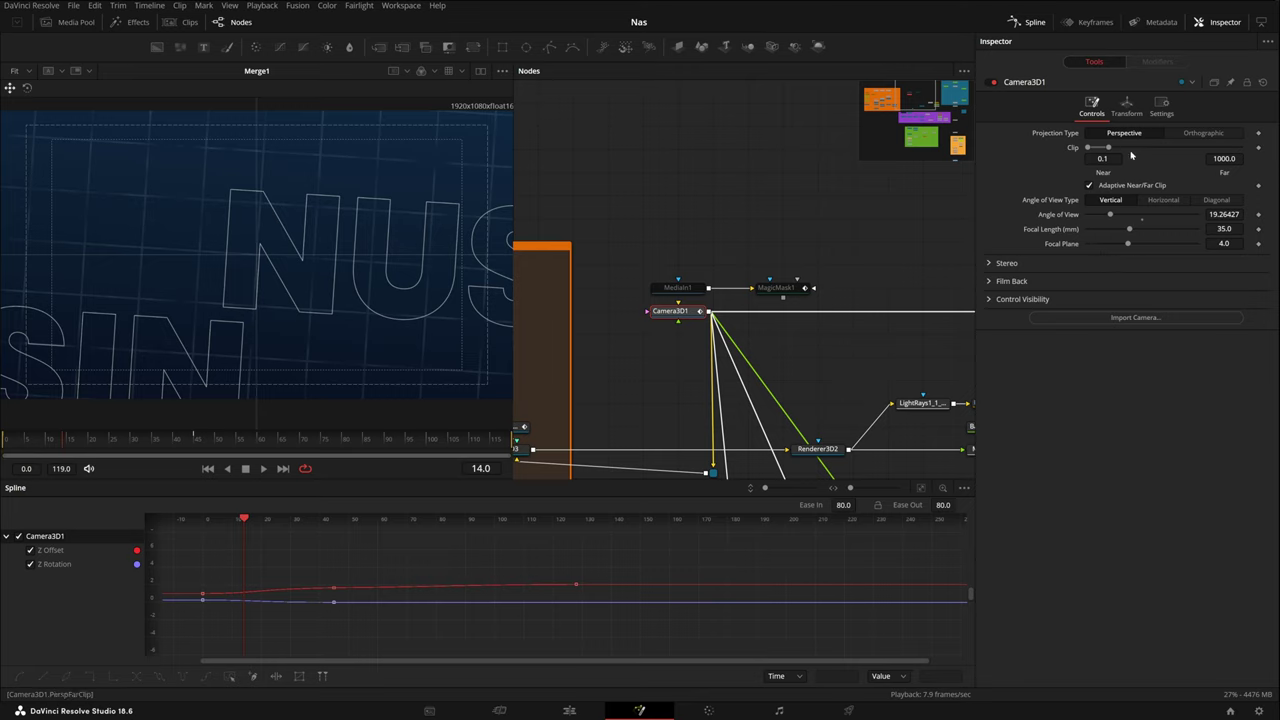
left_click(1125, 111)
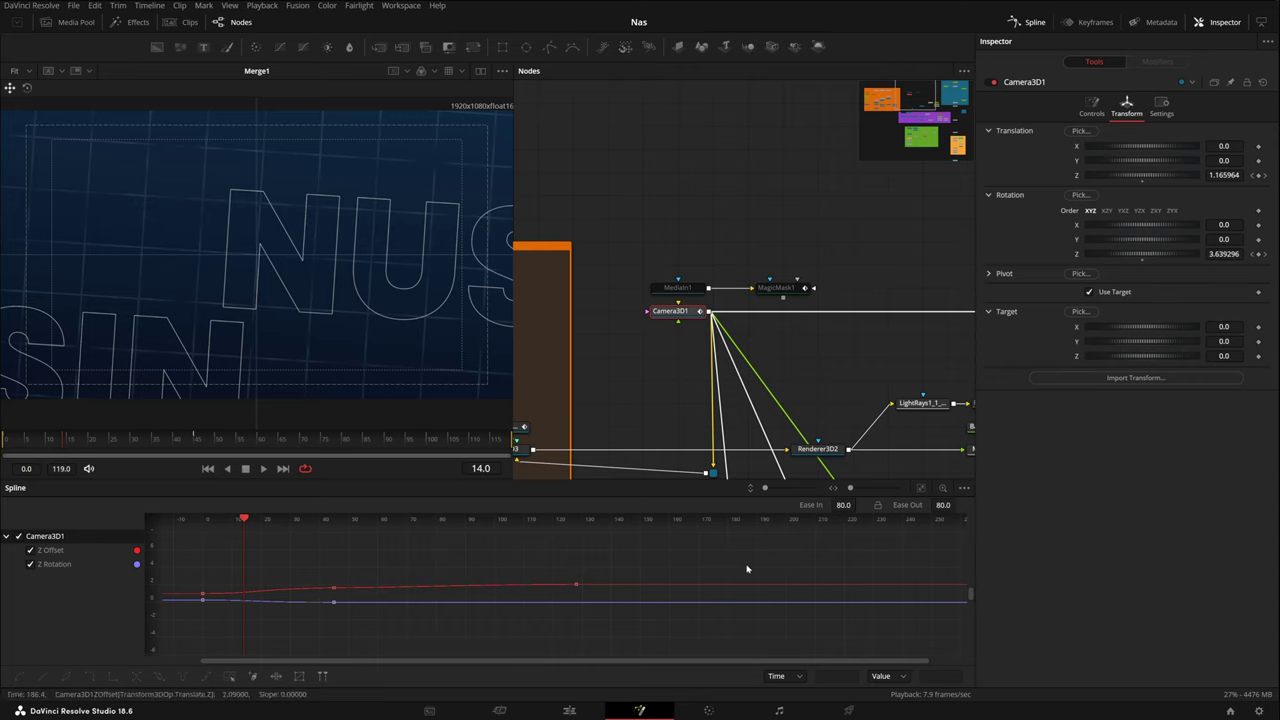
Fit Camera3D1's curves in the Spline editor and check the easing of the keyframes at frames 0 and 45.
key("ctrl+a")
left_click(922, 488)
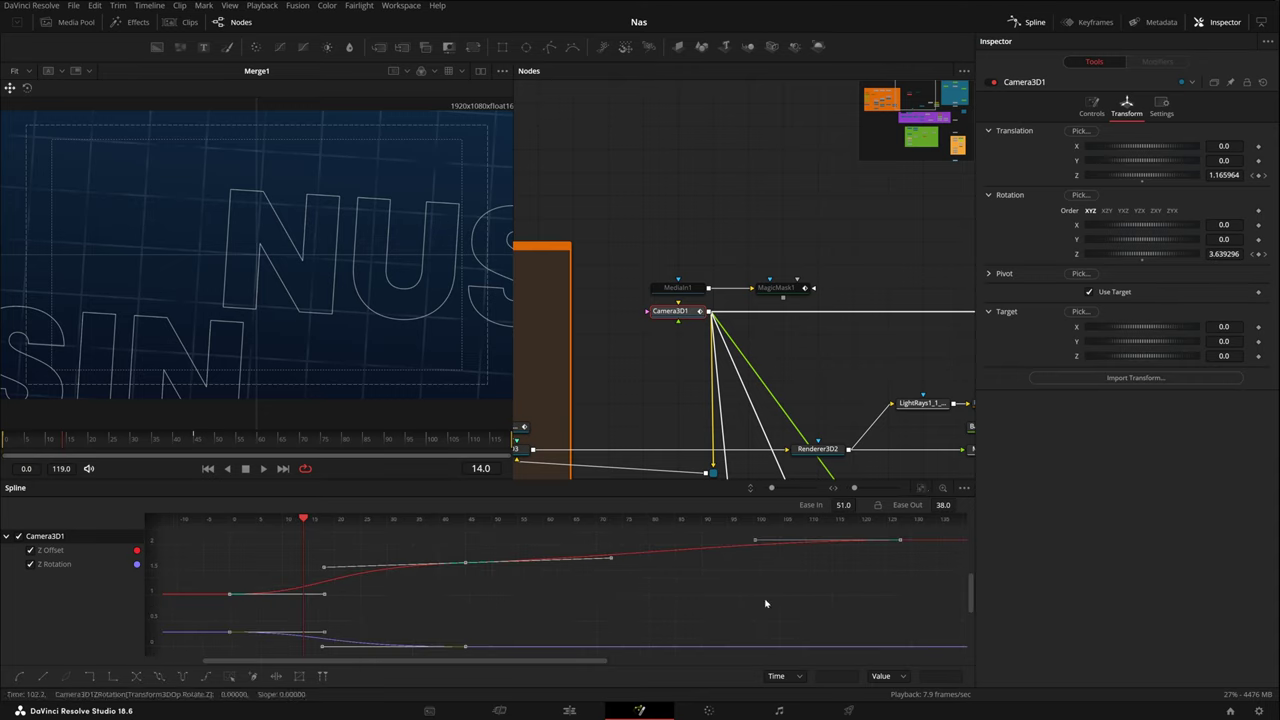
left_click_drag(199, 558, 905, 668)
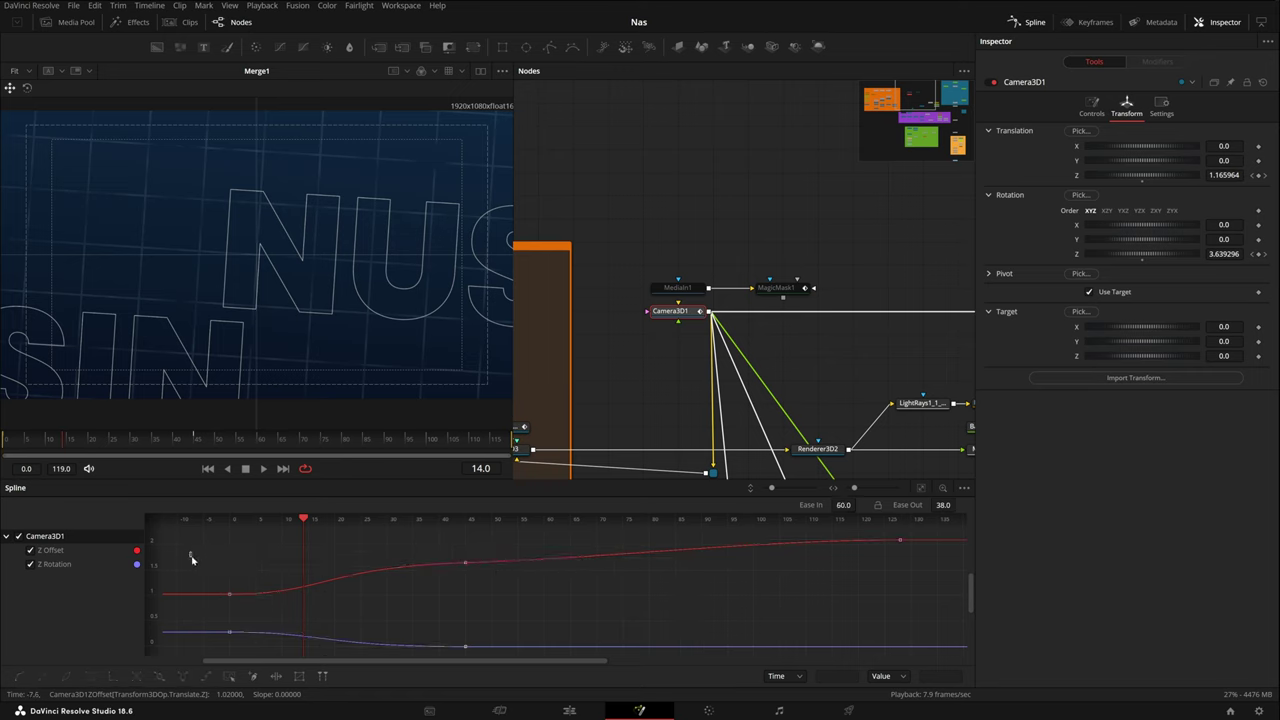
left_click_drag(192, 559, 586, 670)
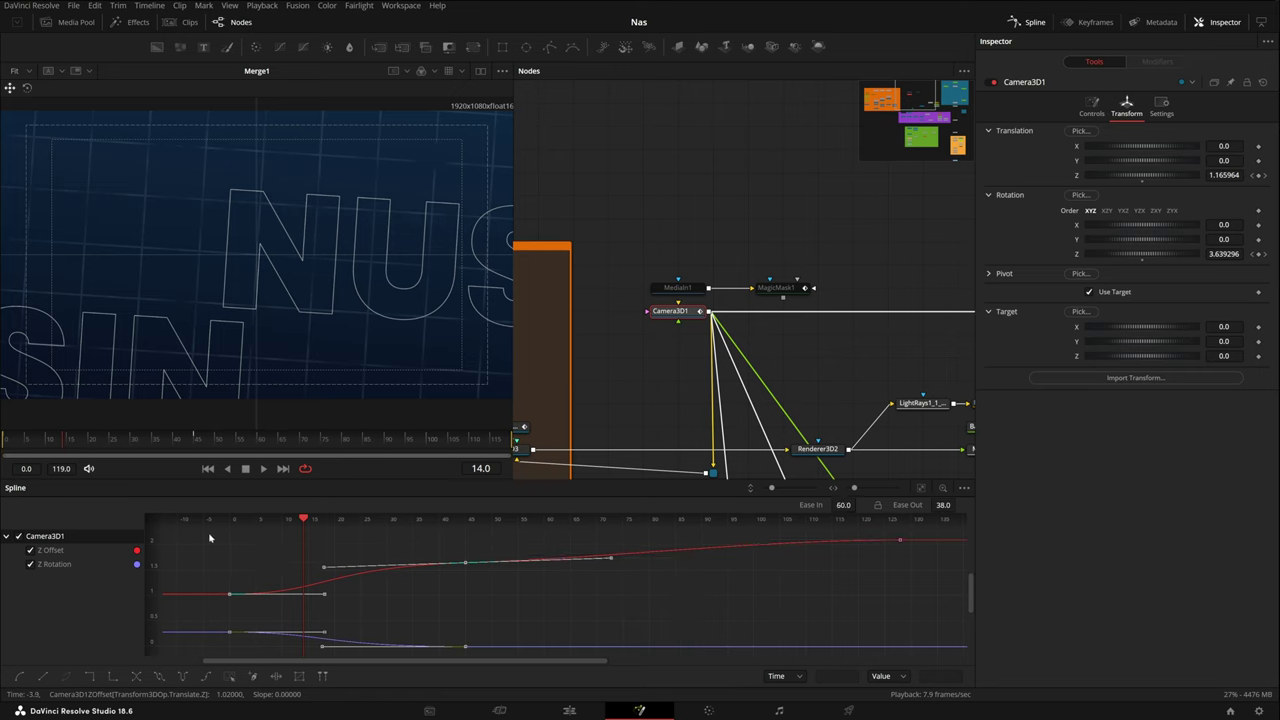
left_click(229, 594)
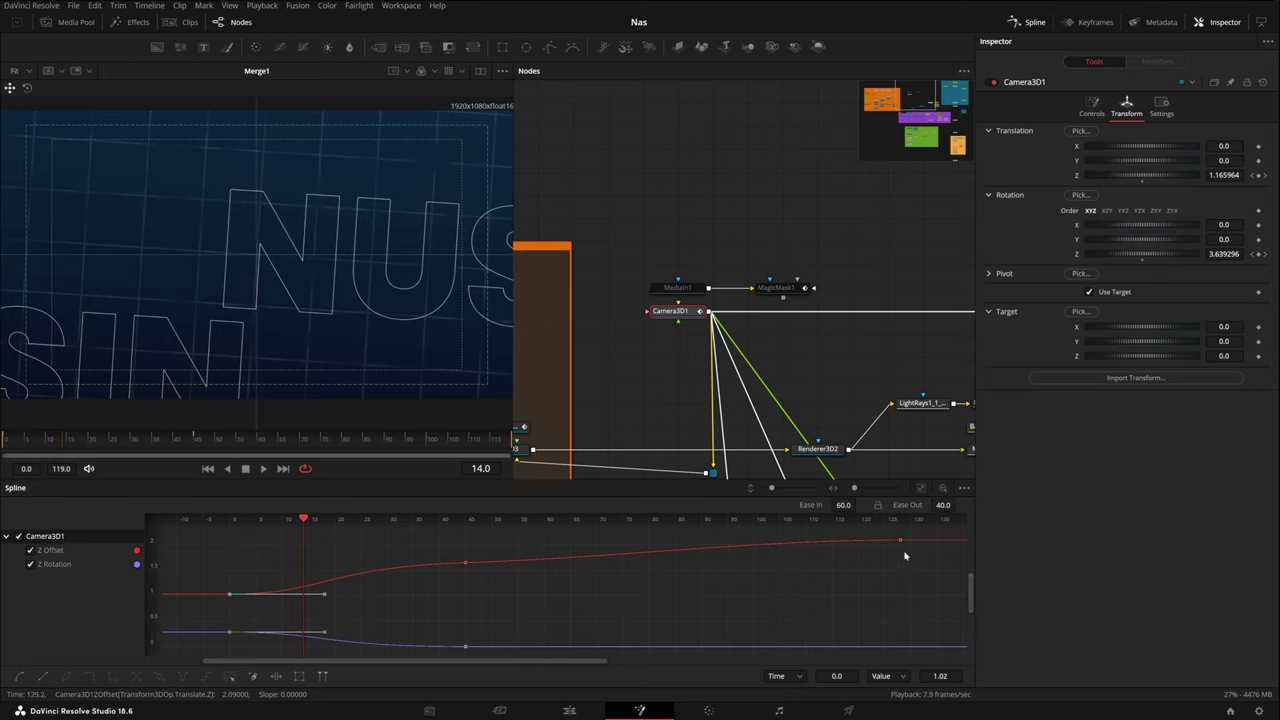
left_click(465, 563)
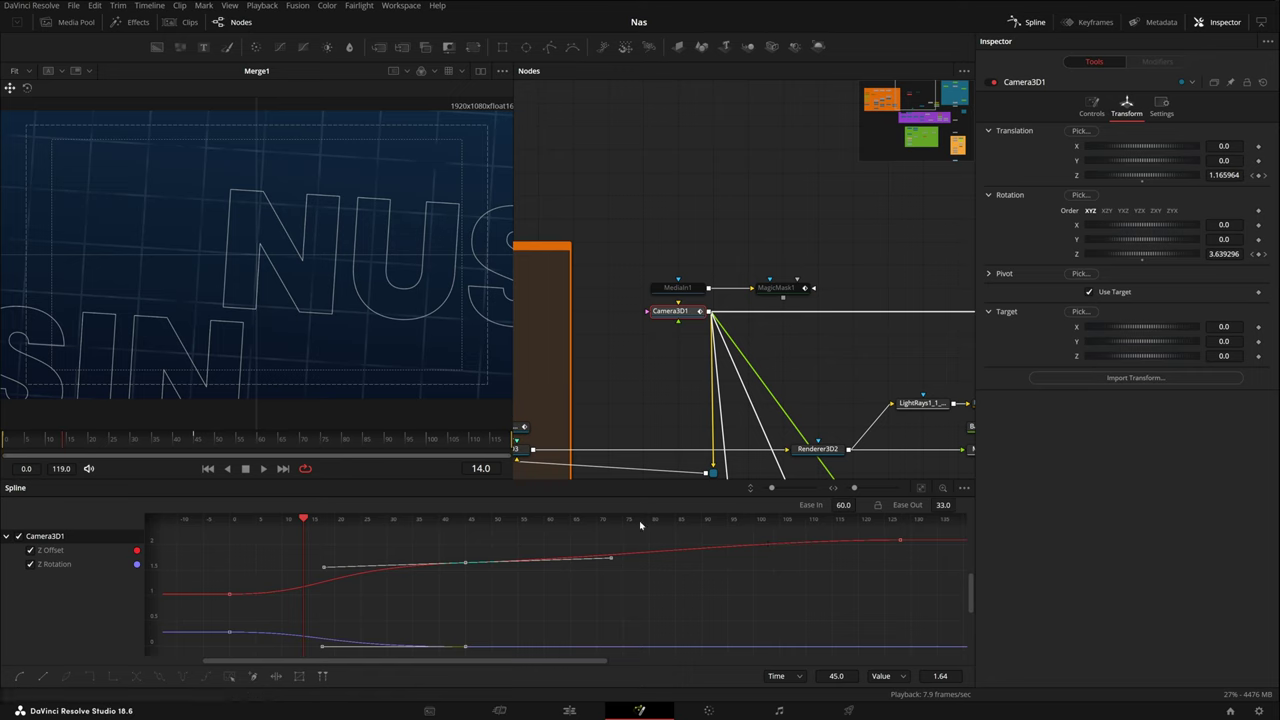
Check the easing of Camera3D1's last Z Offset keyframe at frame 128 together with the middle one.
left_click_drag(603, 623, 459, 549)
left_click(570, 601)
left_click_drag(763, 597, 710, 610)
left_click_drag(880, 598, 739, 536)
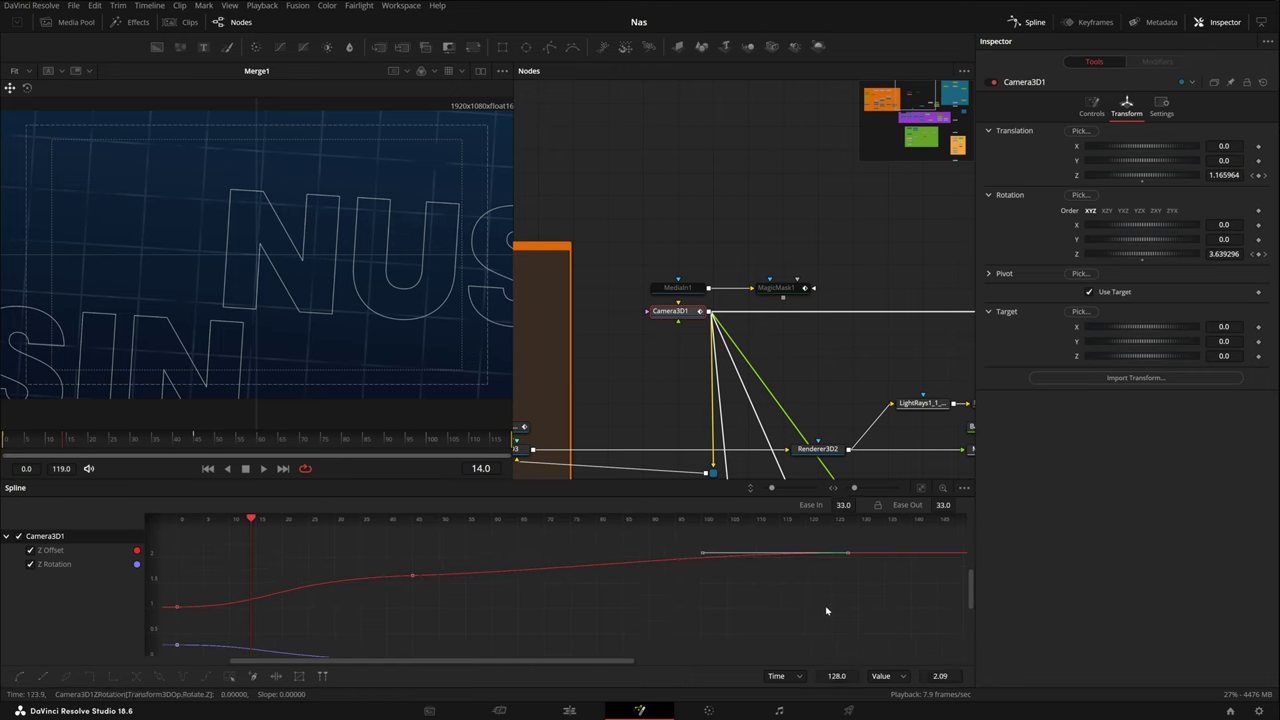
left_click(866, 591)
left_click_drag(884, 597, 398, 537)
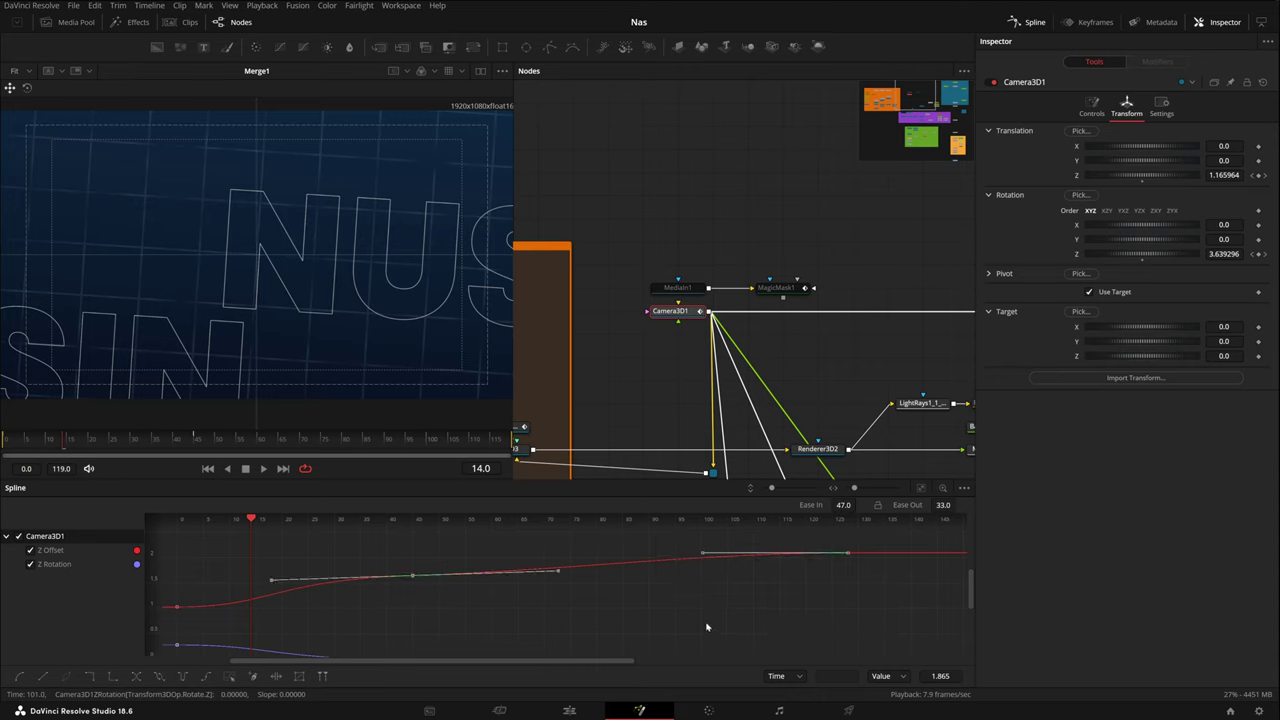
Check the easing of the first two Z Offset keyframes and both Z Rotation keyframes of Camera3D1.
scroll(650, 605, "left", 2)
left_click_drag(578, 540, 232, 612)
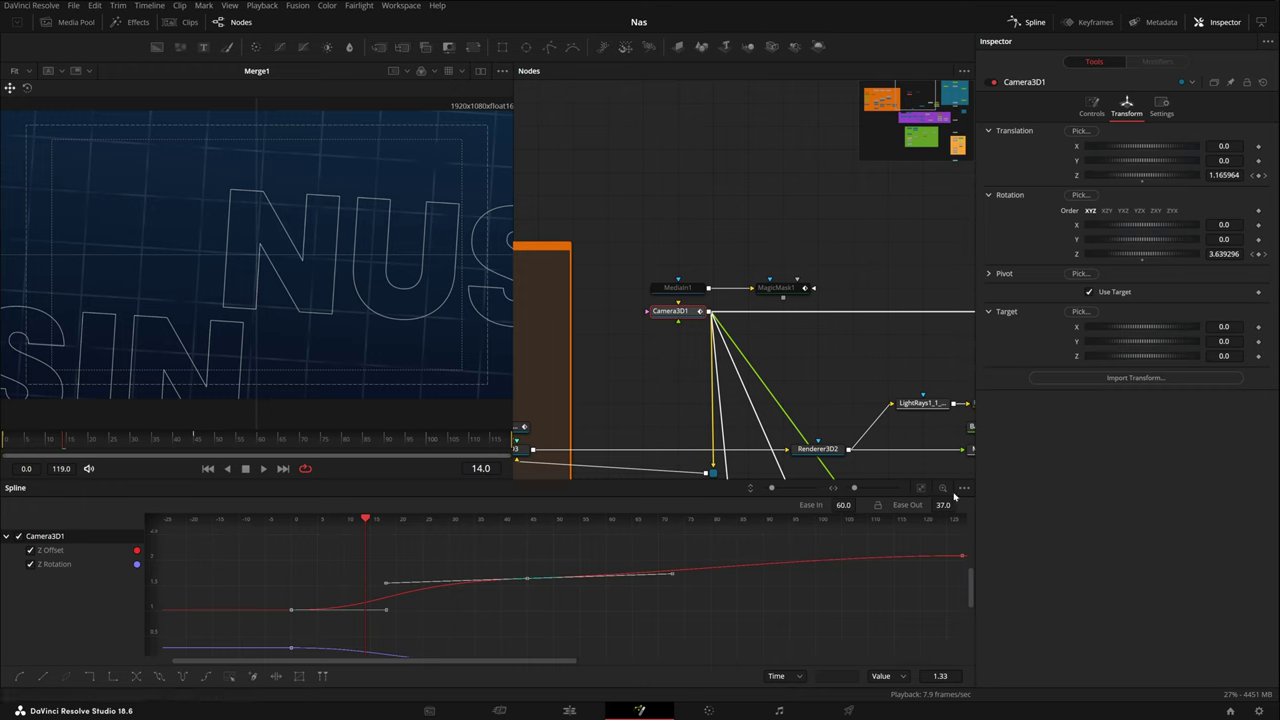
scroll(782, 607, "down", 2)
left_click_drag(554, 636, 233, 585)
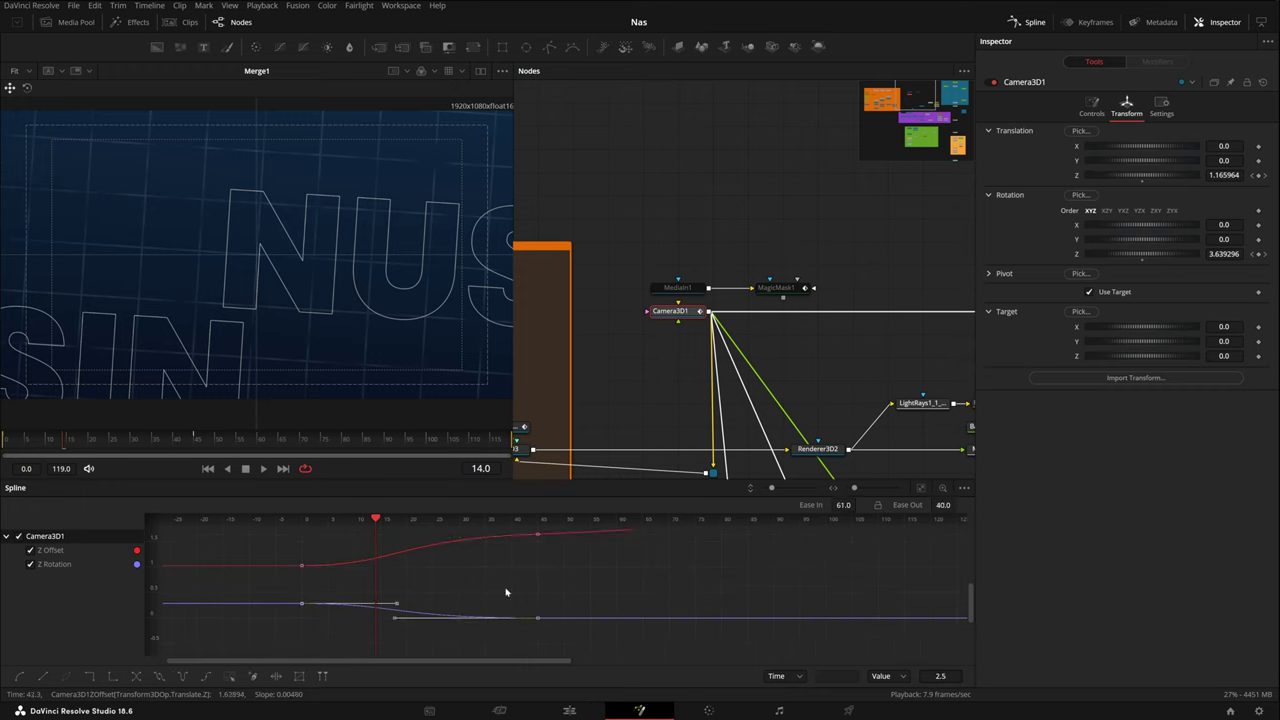
left_click(580, 589)
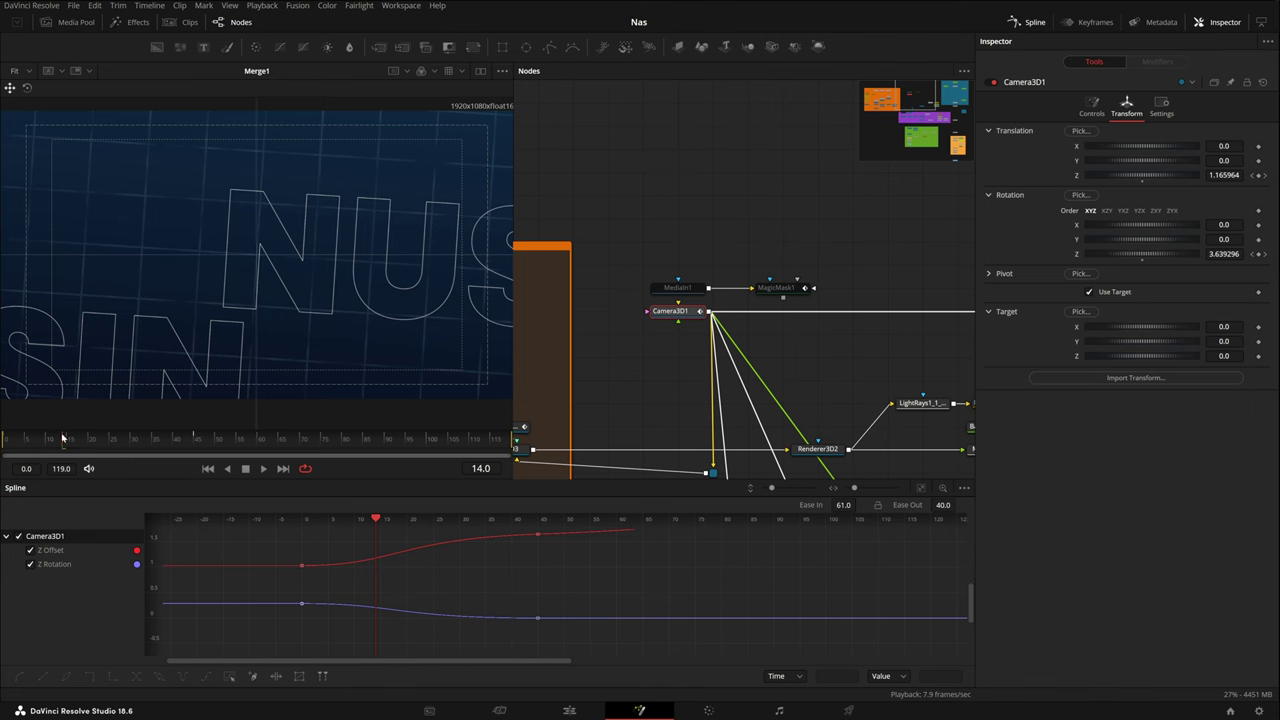
Select LensBlur2 in the background group, examine its blur settings, and scrub the Merge1 result to frame 119.
left_click_drag(62, 438, 160, 463)
left_click_drag(691, 359, 366, 315)
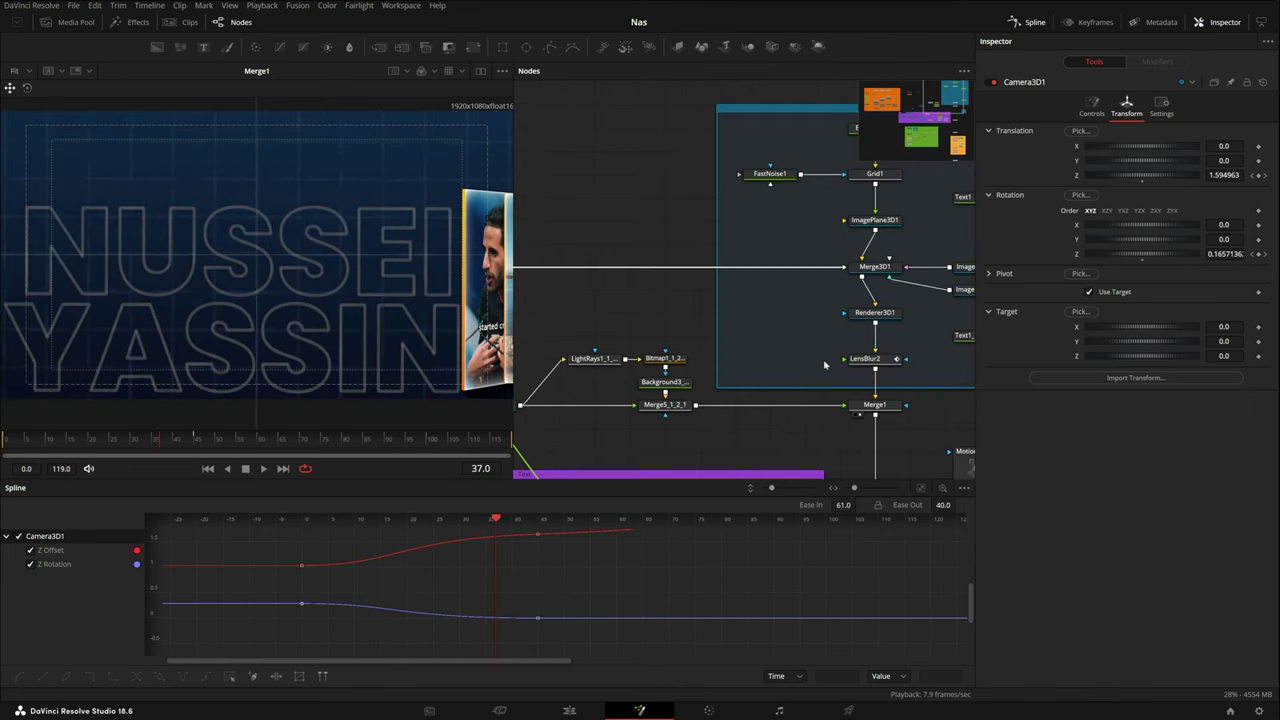
left_click(773, 343)
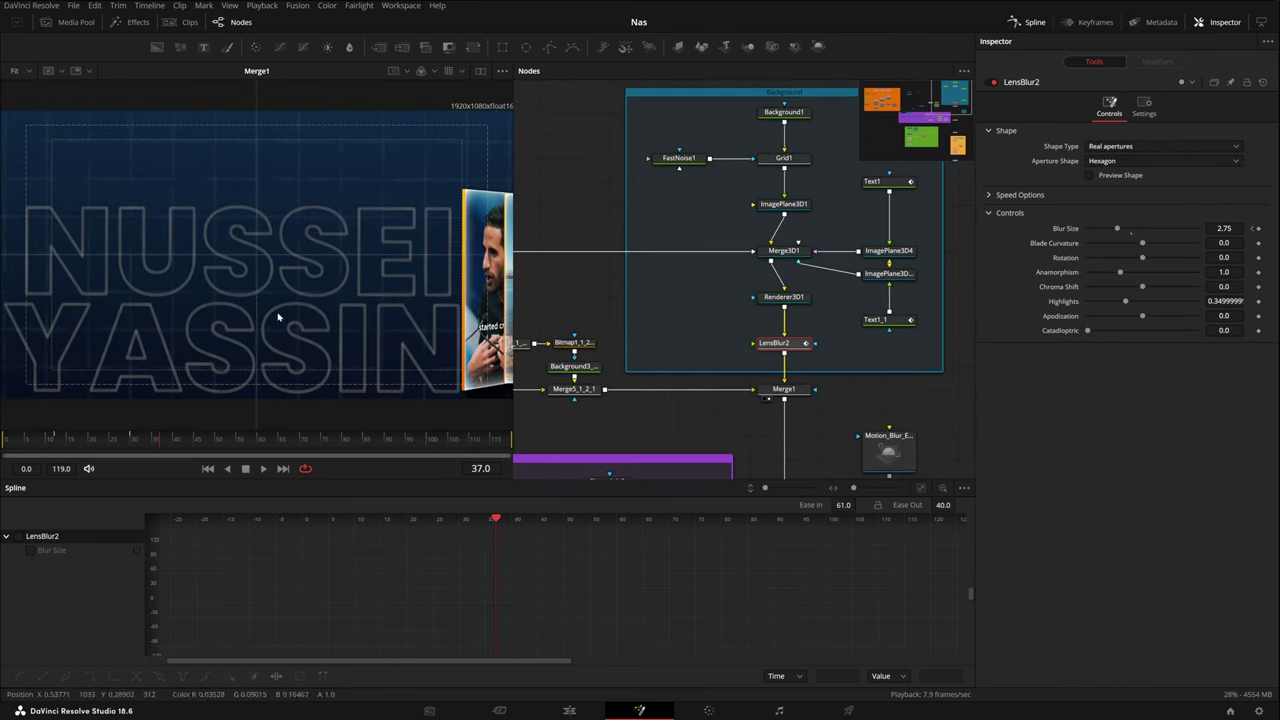
left_click(52, 439)
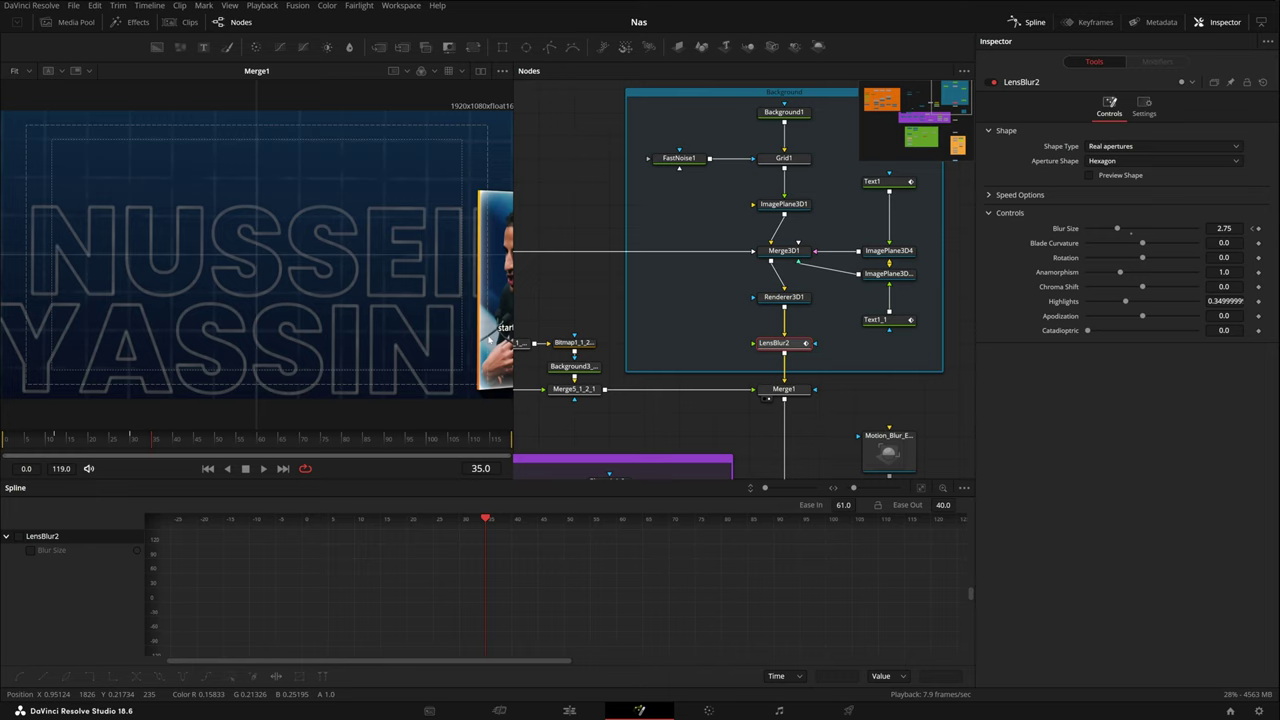
left_click_drag(131, 442, 508, 440)
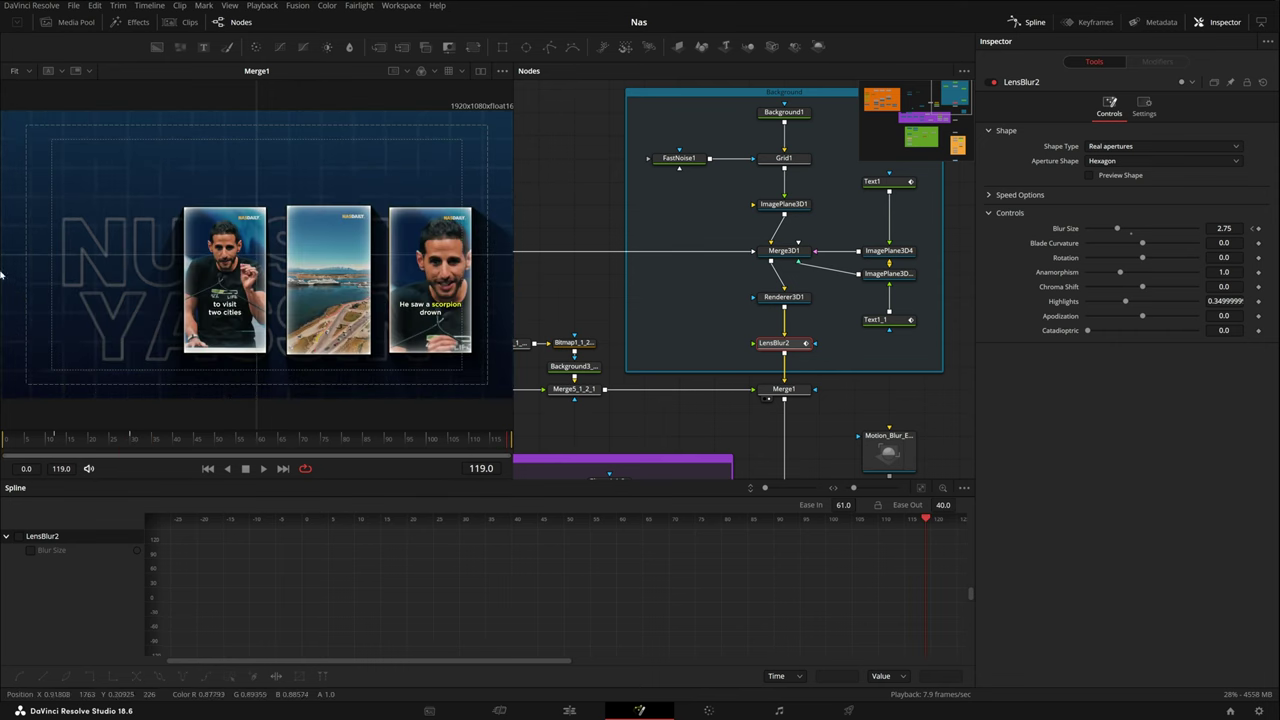
View Merge3D8 in the purple 3D text group with viewer lighting switched on and inspect the extruded title.
scroll(787, 346, "down", 3)
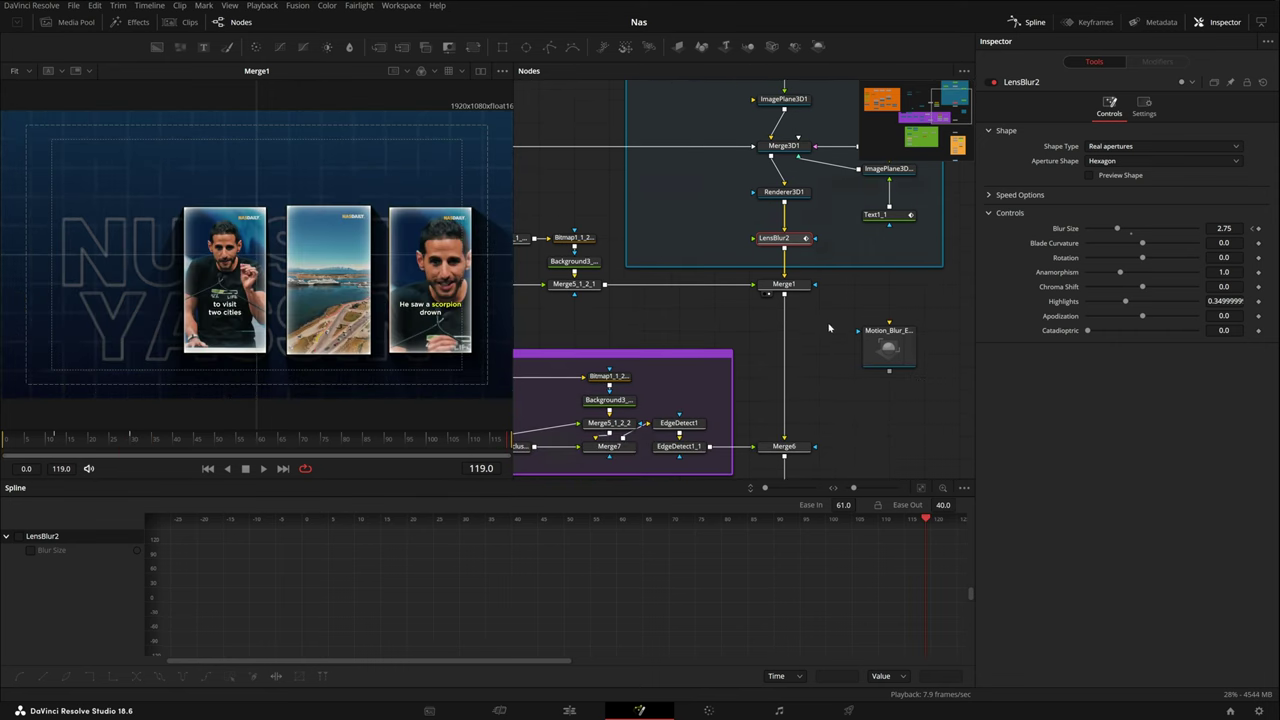
left_click_drag(787, 346, 950, 236)
left_click_drag(853, 231, 889, 248)
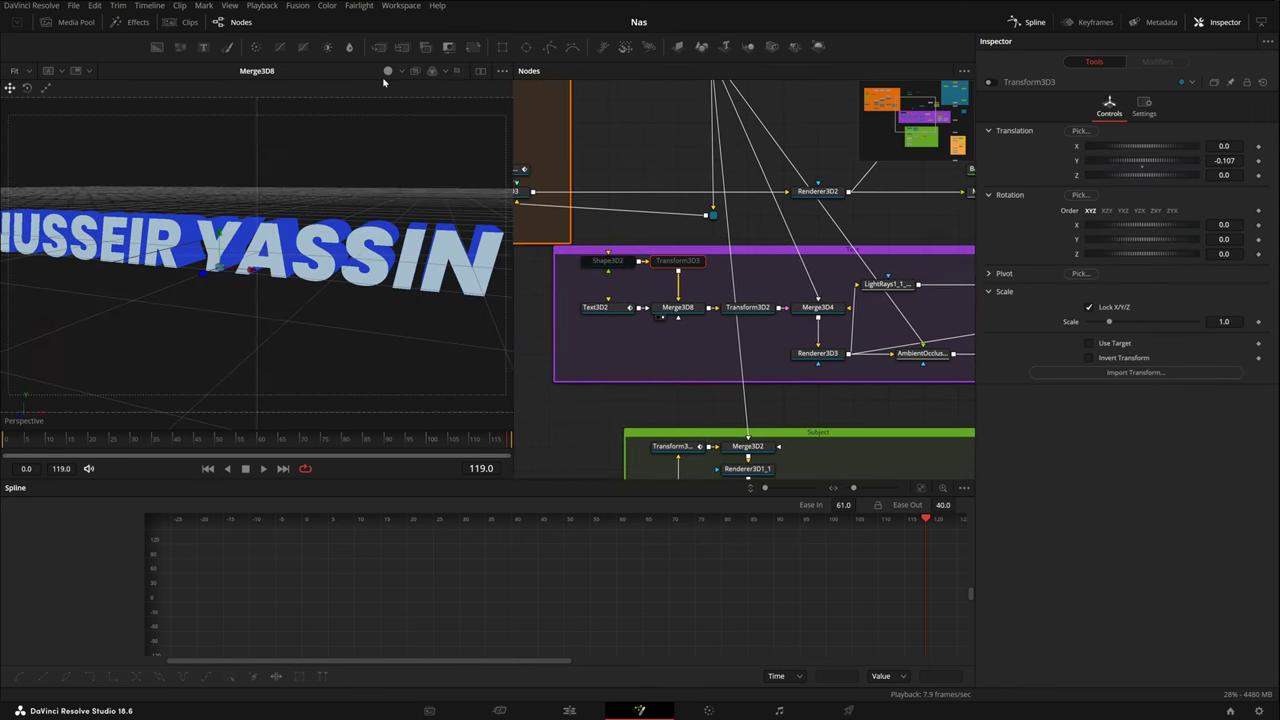
left_click(388, 72)
left_click_drag(374, 297, 409, 331)
Select Text3D2, examine its text and extrusion settings, and view the timing of its Follower1 modifier.
left_click(616, 308)
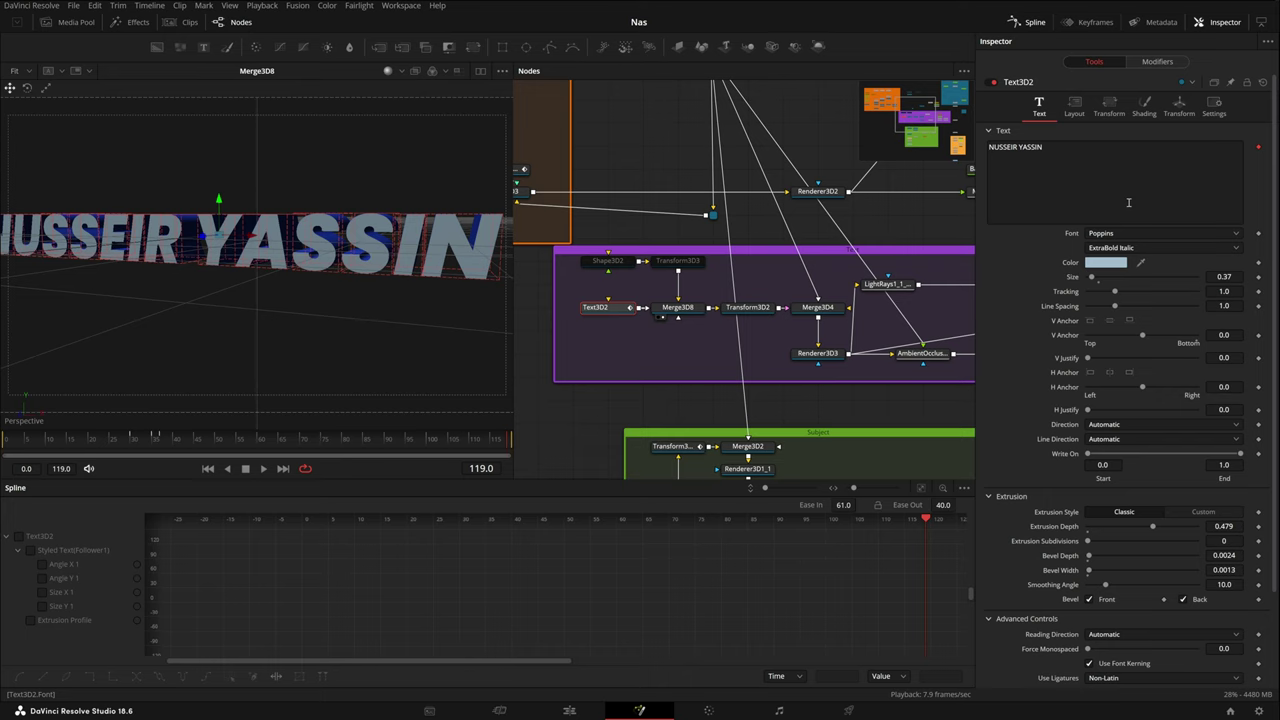
left_click(1157, 61)
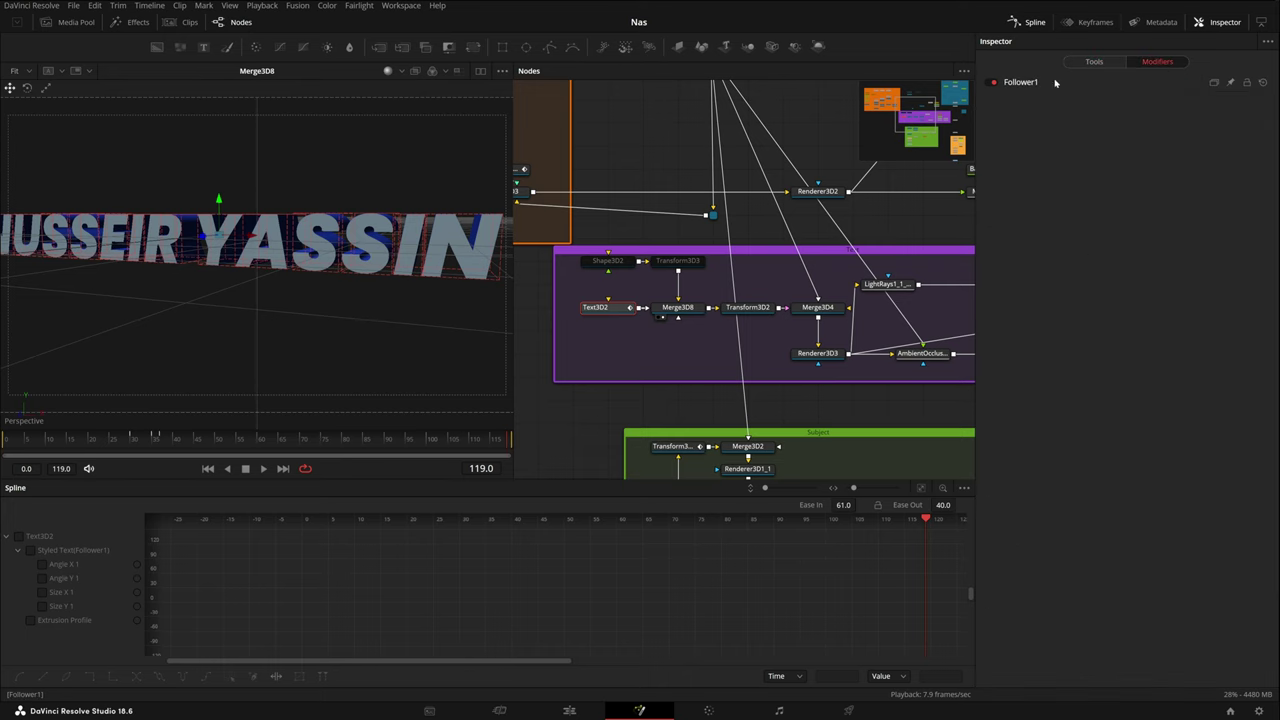
left_click(1094, 61)
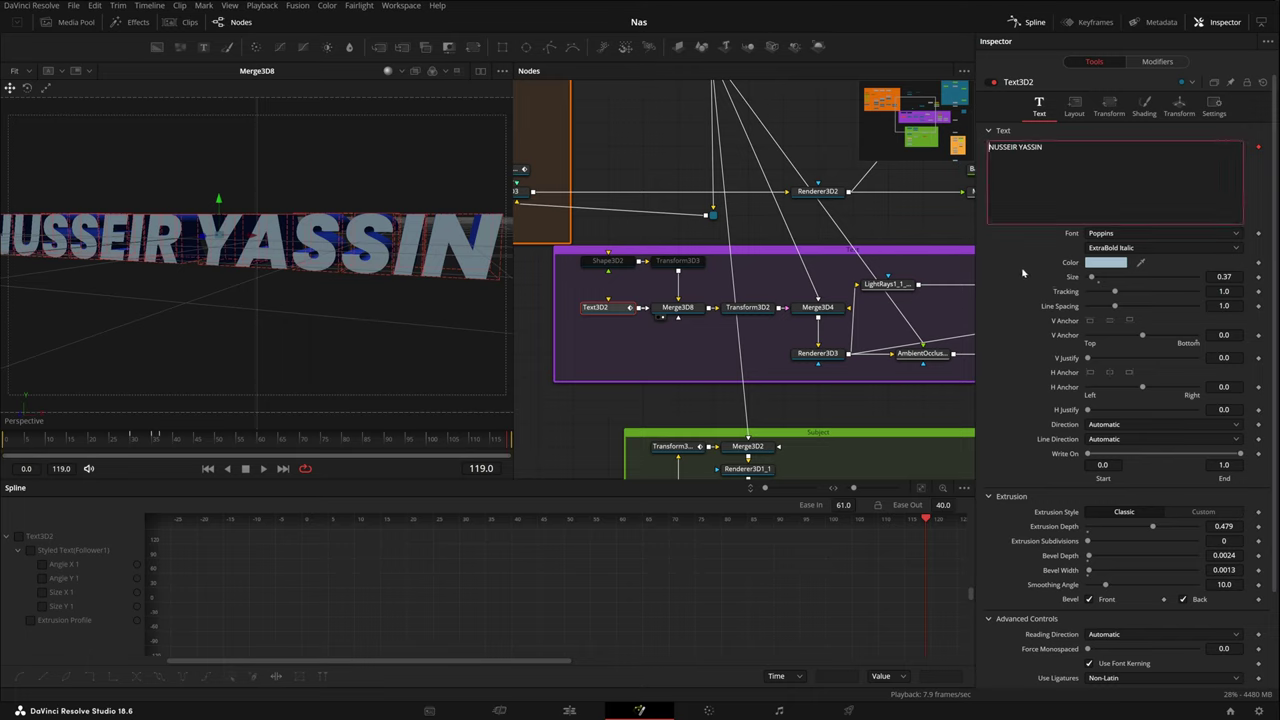
left_click(1160, 62)
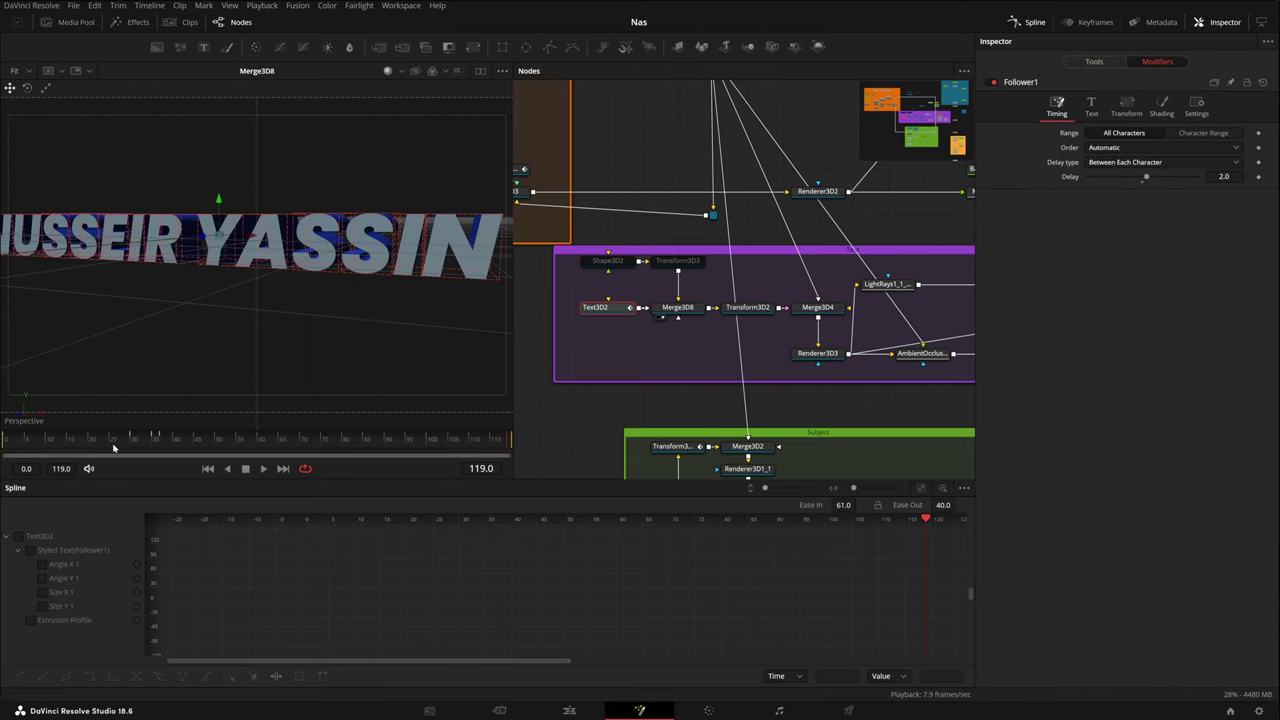
Move to frame 30 and display Text3D2's Follower angle and size curves in the Spline editor.
left_click_drag(322, 331, 340, 332)
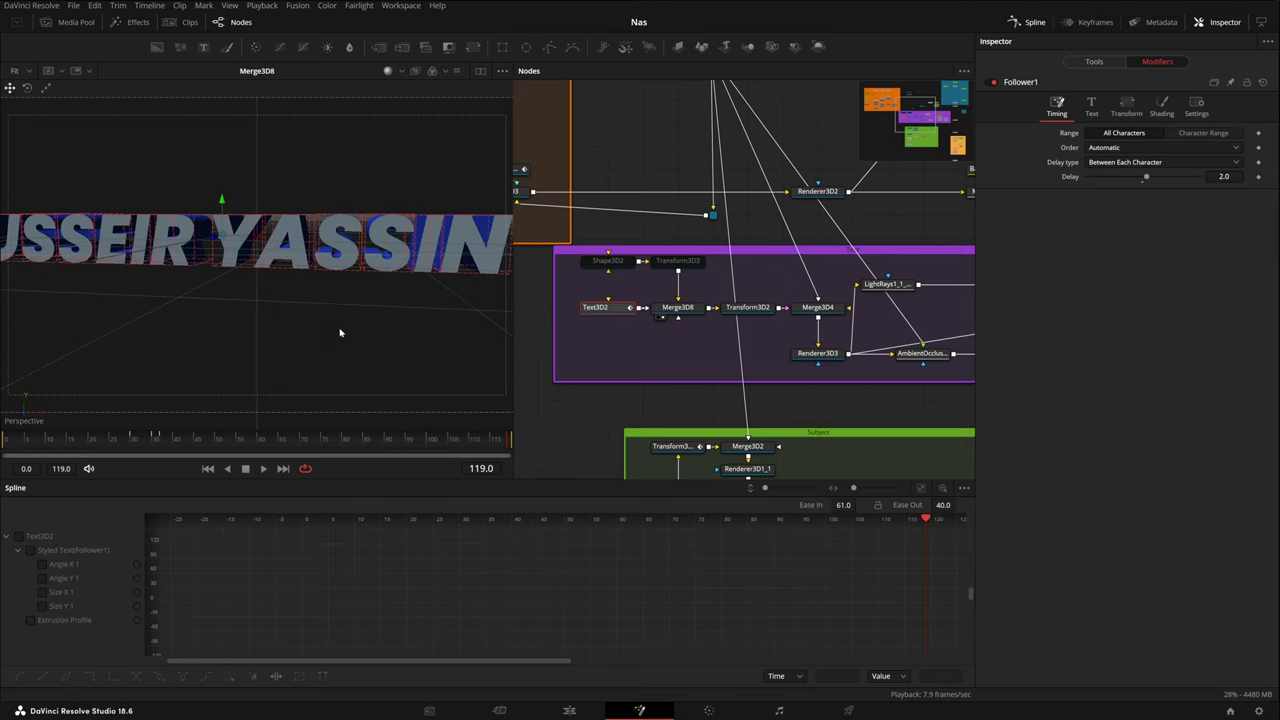
scroll(340, 333, "down", 4)
left_click(143, 431)
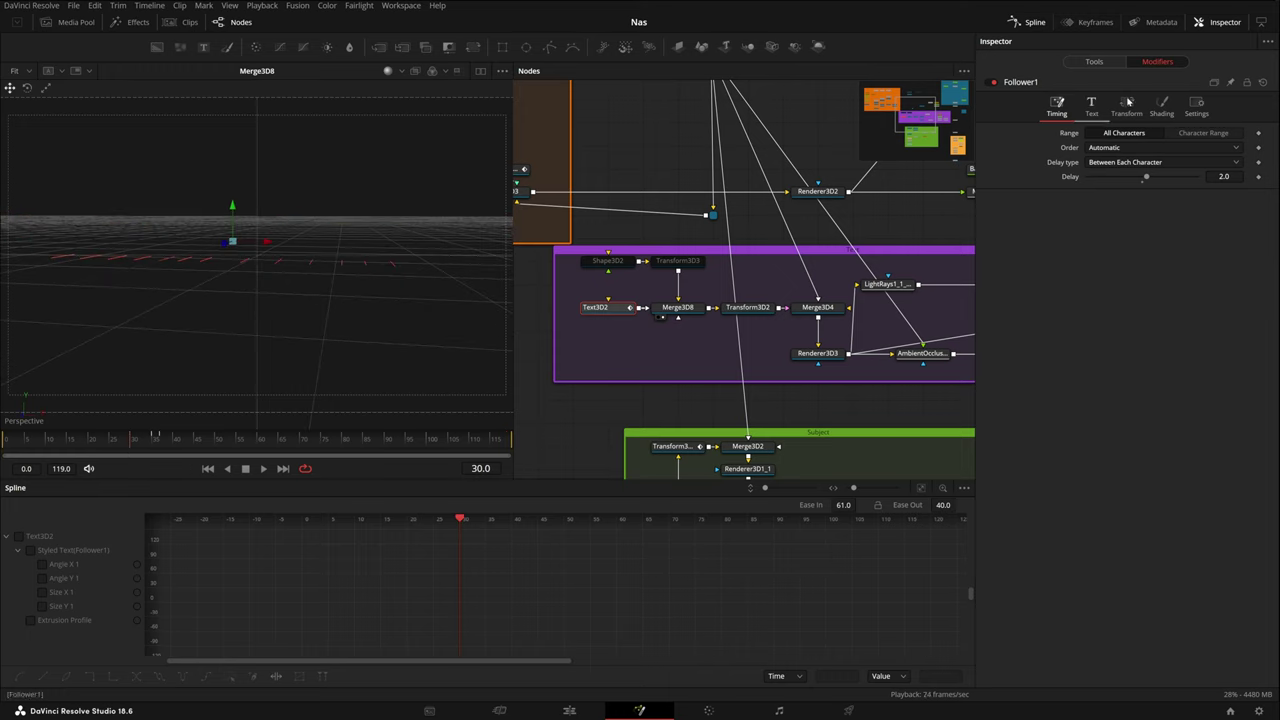
left_click(54, 537)
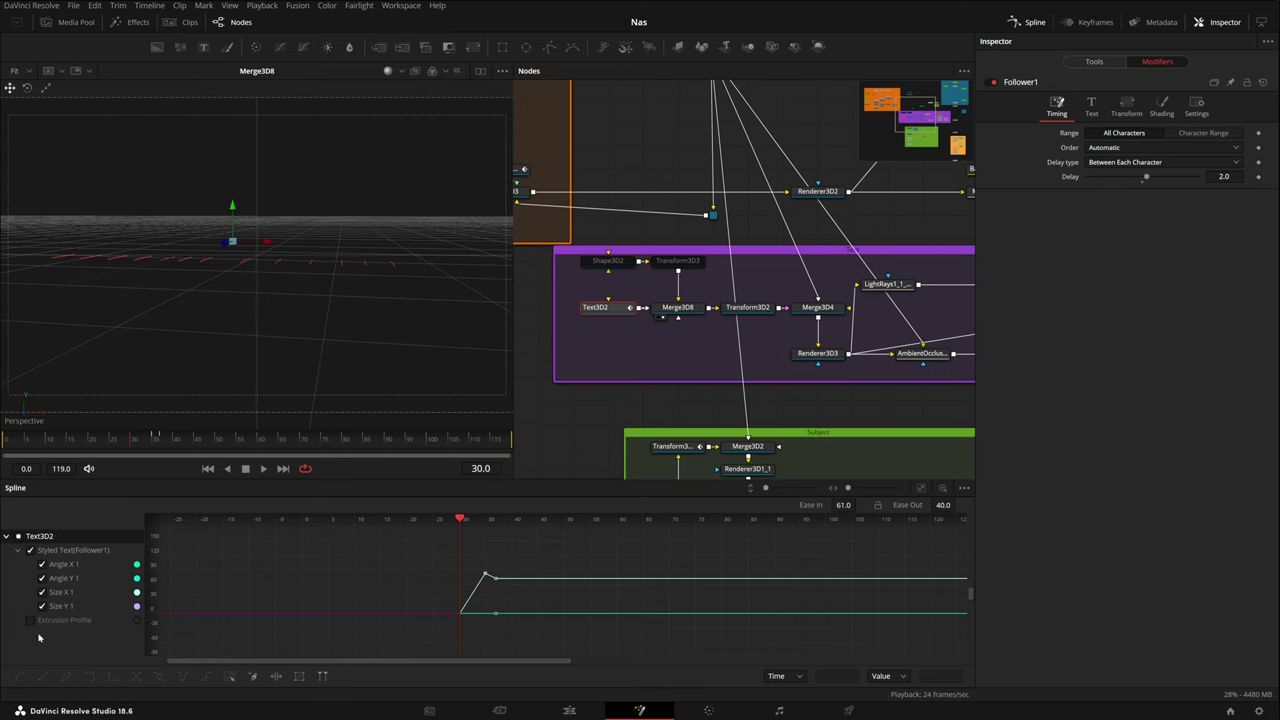
left_click(54, 621)
left_click(70, 538)
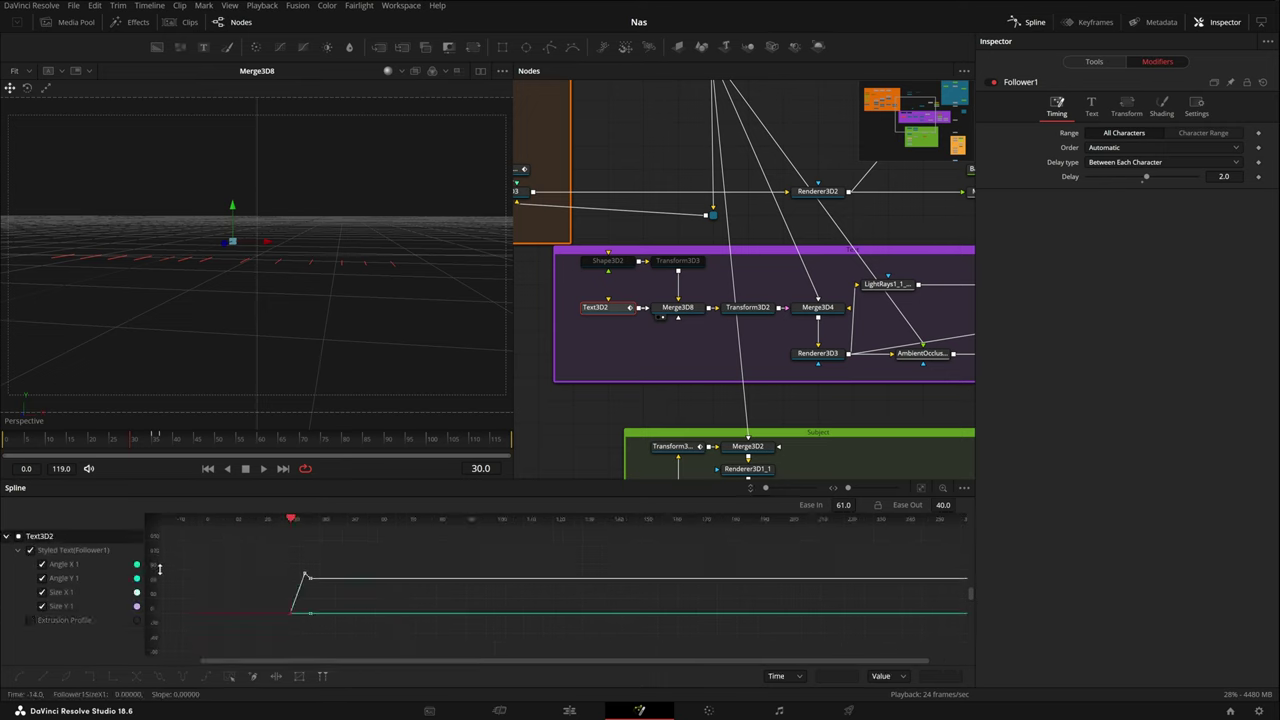
Look through Follower1's text and transform settings, then its shading rotation and size controls.
left_click(1162, 104)
left_click(1092, 104)
left_click(1127, 104)
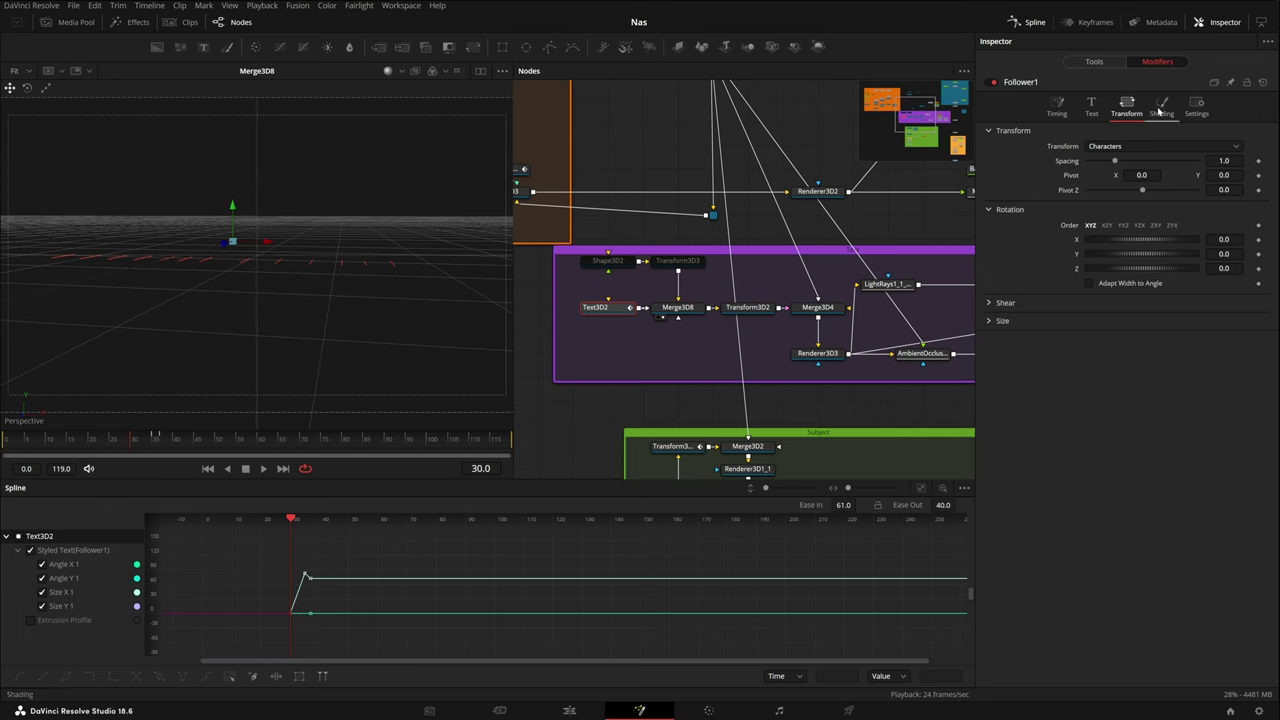
left_click(1162, 104)
scroll(1160, 470, "down", 2)
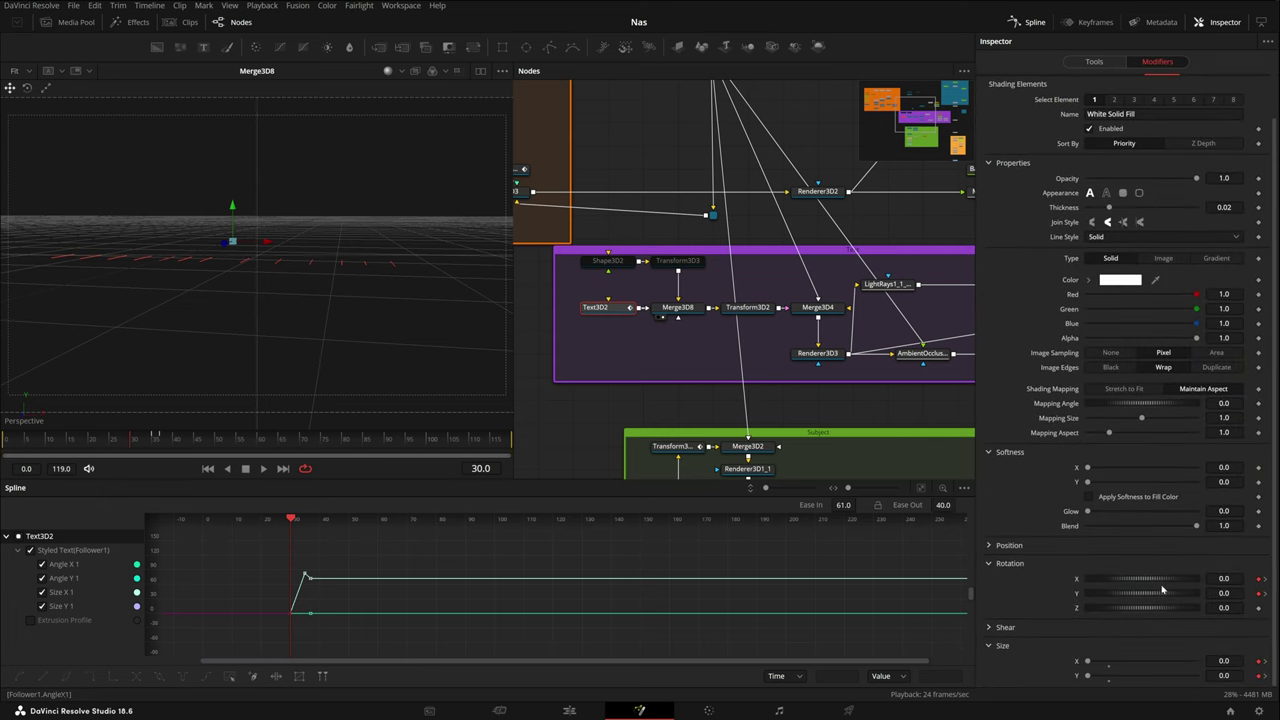
Remove the X and Y rotation animation from Follower1's first shading element.
left_click(1266, 581)
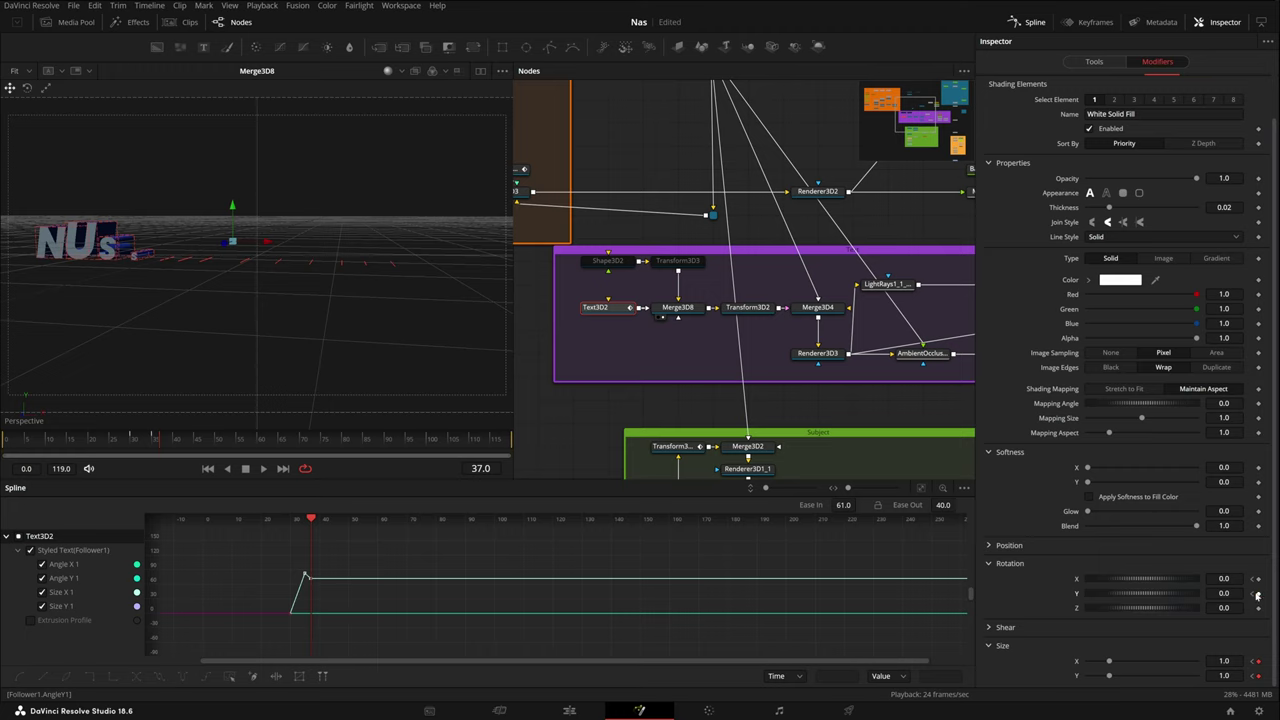
left_click(1252, 594)
left_click(1259, 594)
left_click(1259, 579)
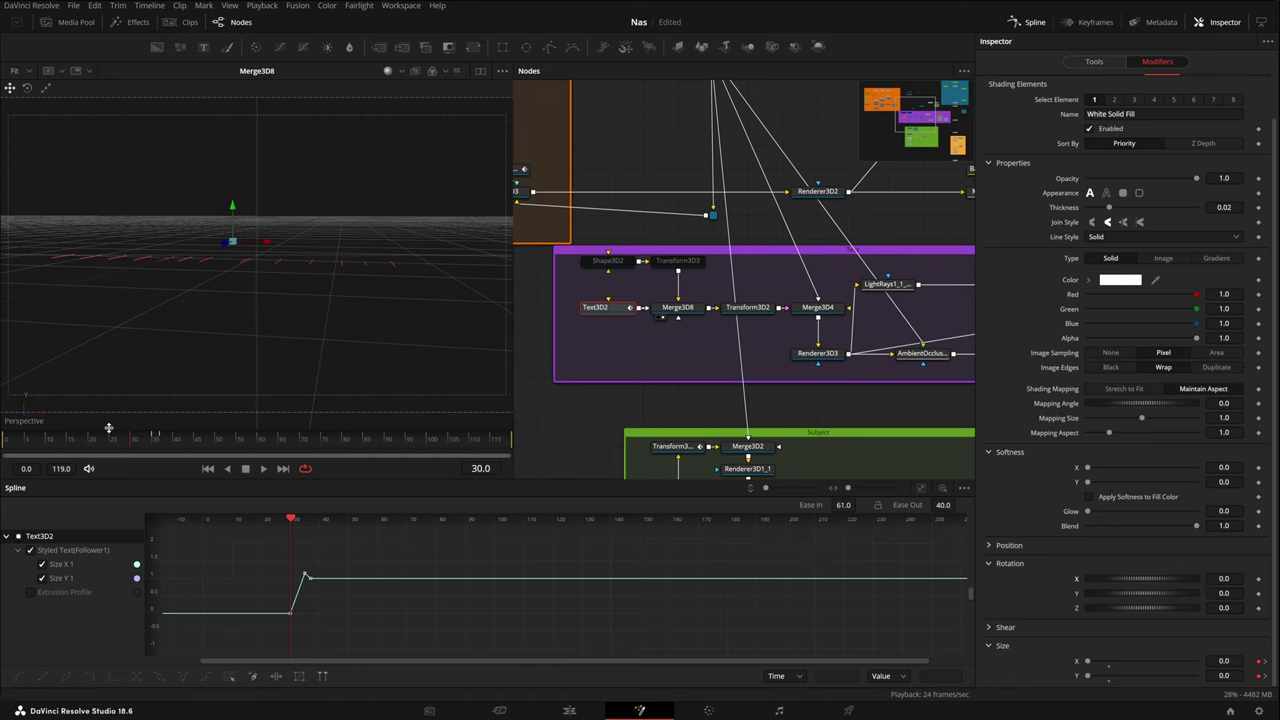
Preview the per-character size animation at its keyframes on frames 35 and 37.
left_click(155, 445)
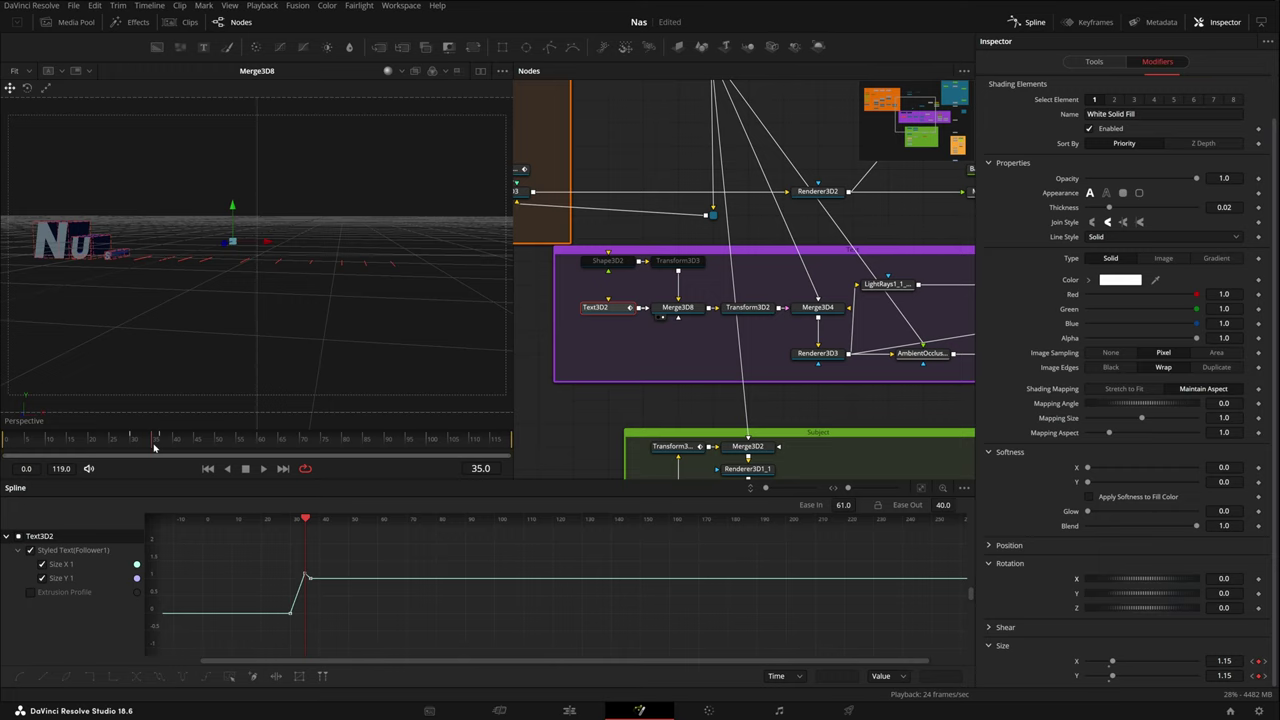
left_click_drag(155, 448, 160, 448)
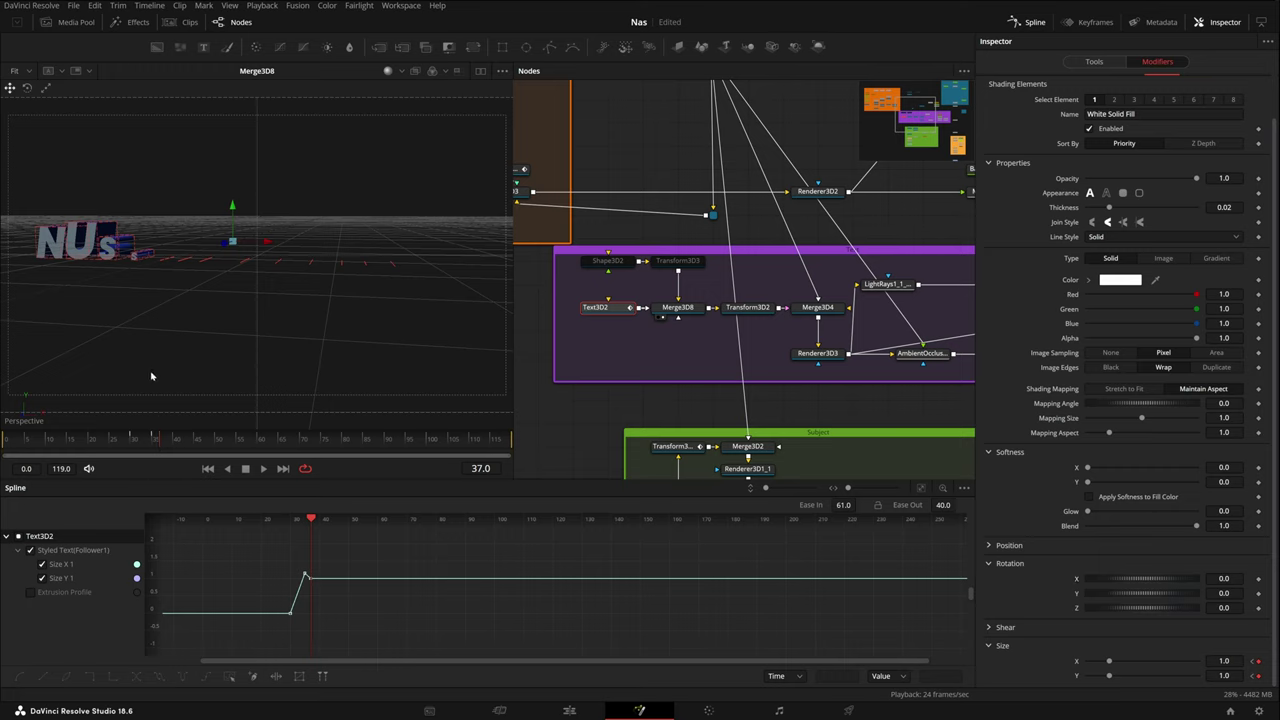
Play back the title's per-character size animation and display Follower1's timing settings.
key("space")
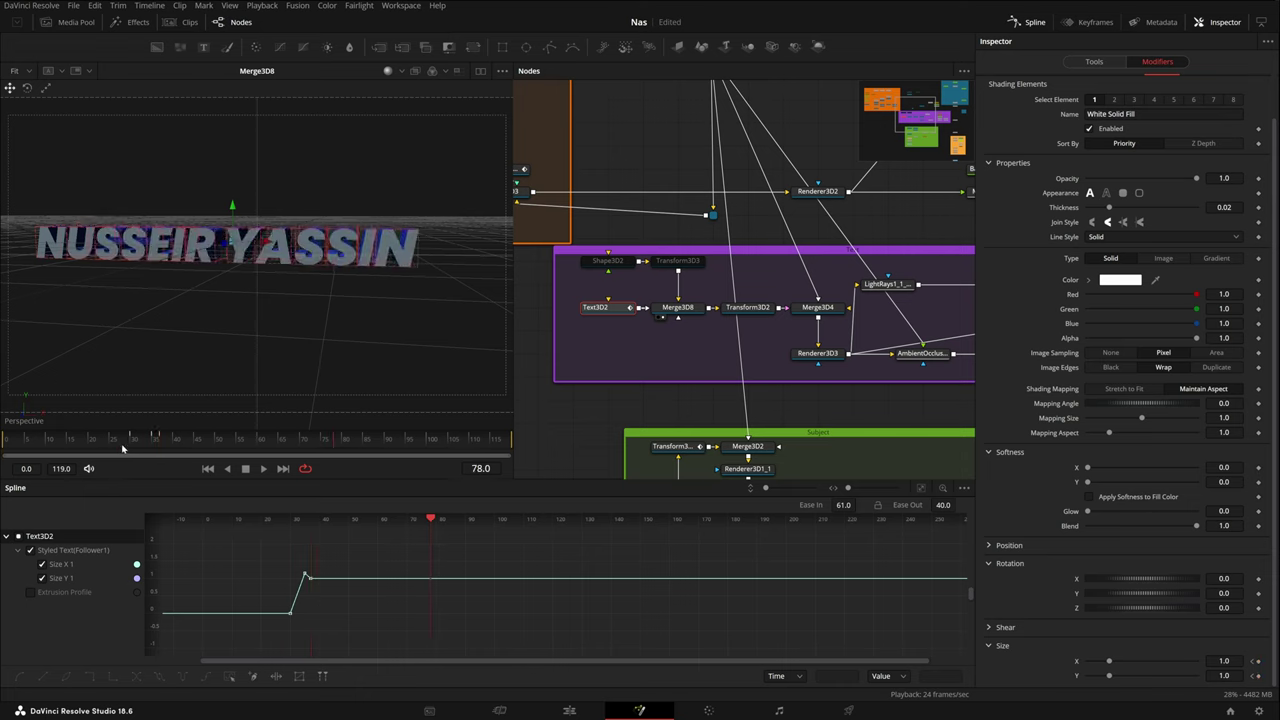
key("space")
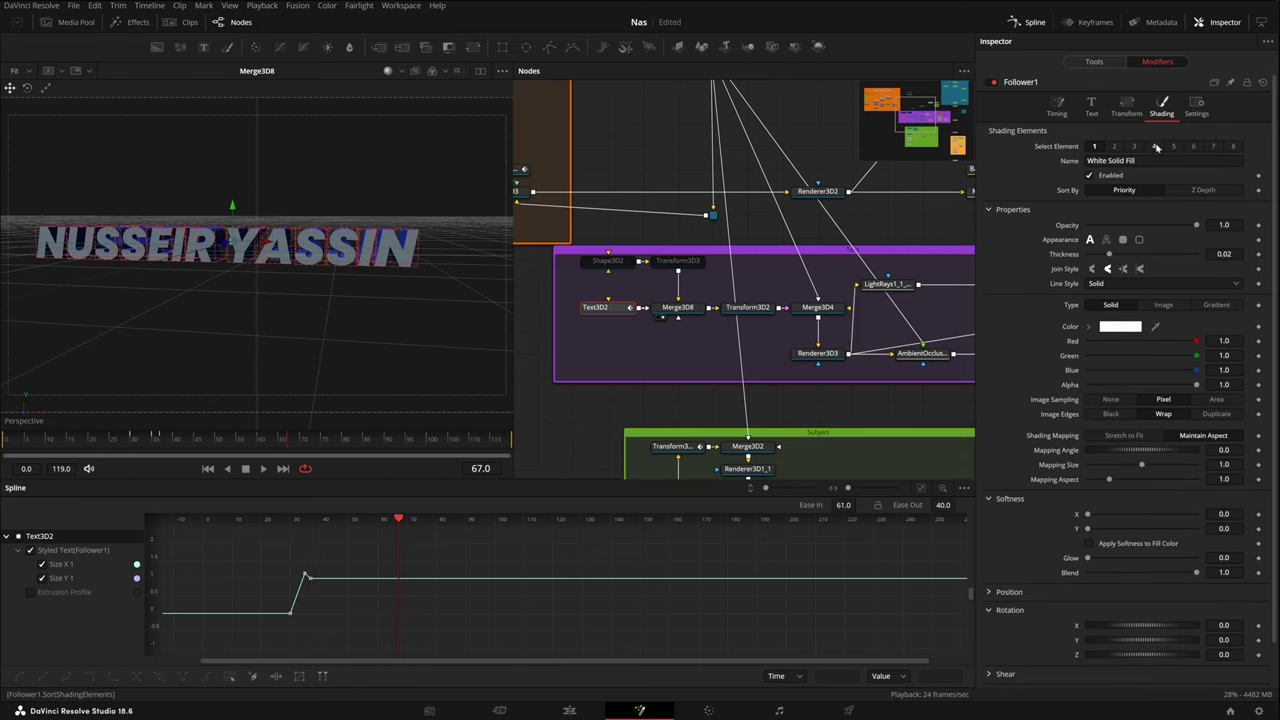
left_click(1098, 62)
left_click(1157, 62)
left_click(1057, 107)
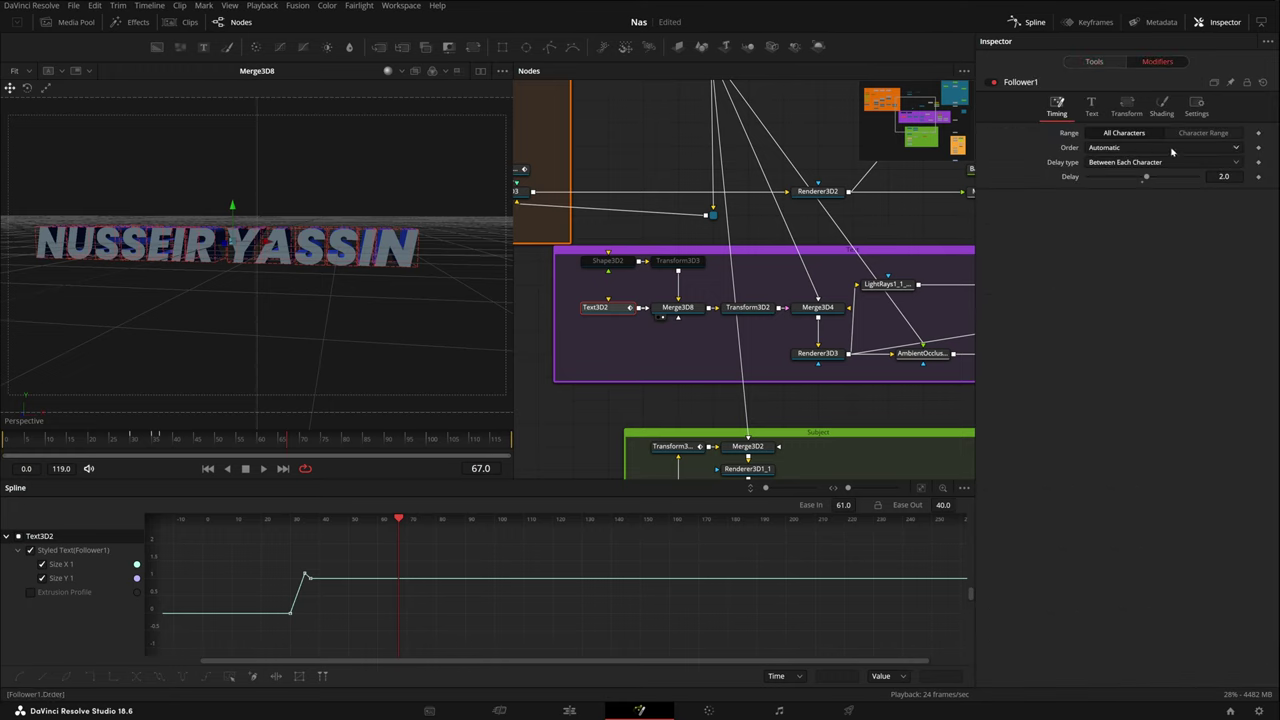
Set Follower1's character order to Outside In and preview the title animation.
left_click(1142, 215)
key("space")
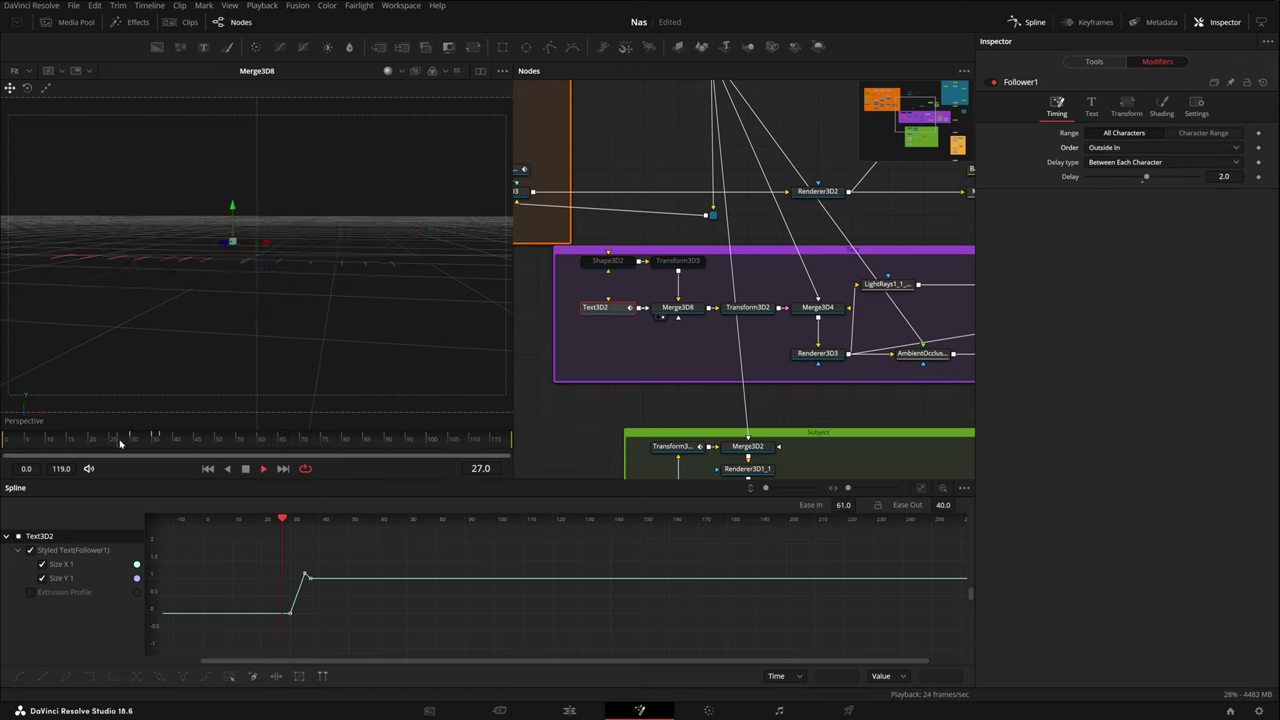
key("space")
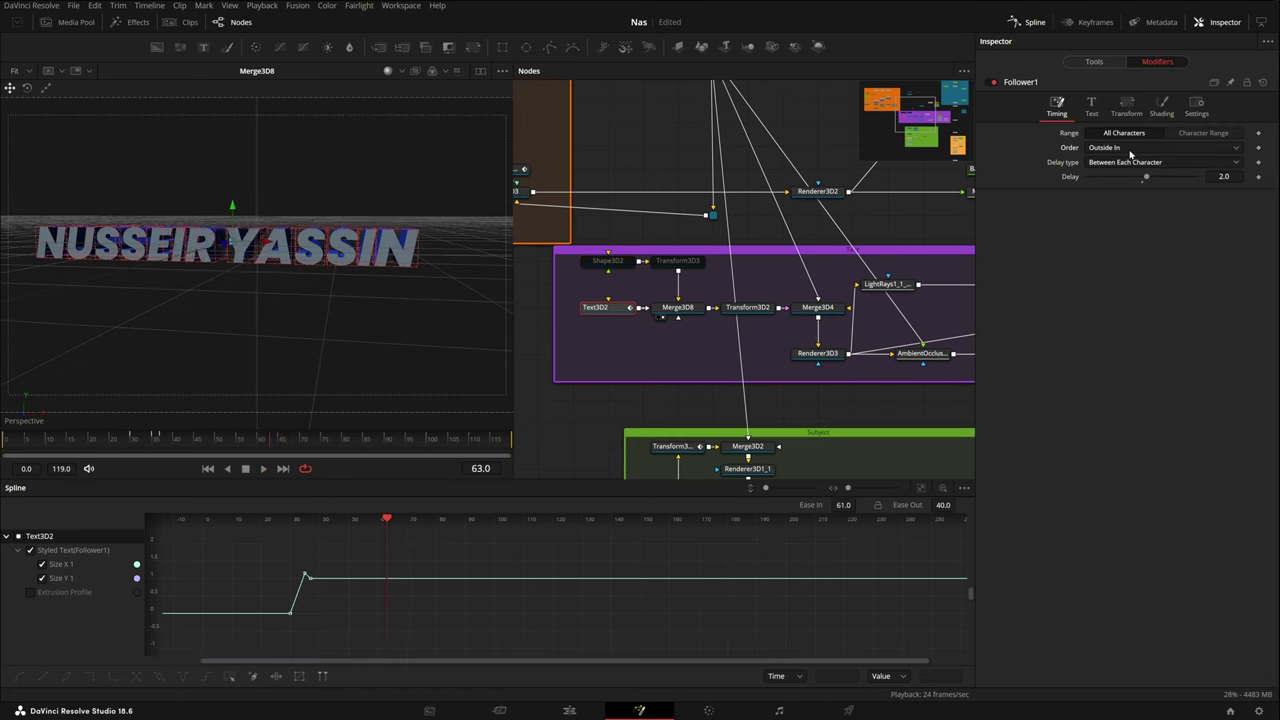
Preview the title animation with Follower1's order set to Inside Out, and return the order to Automatic.
left_click(1131, 204)
key("space")
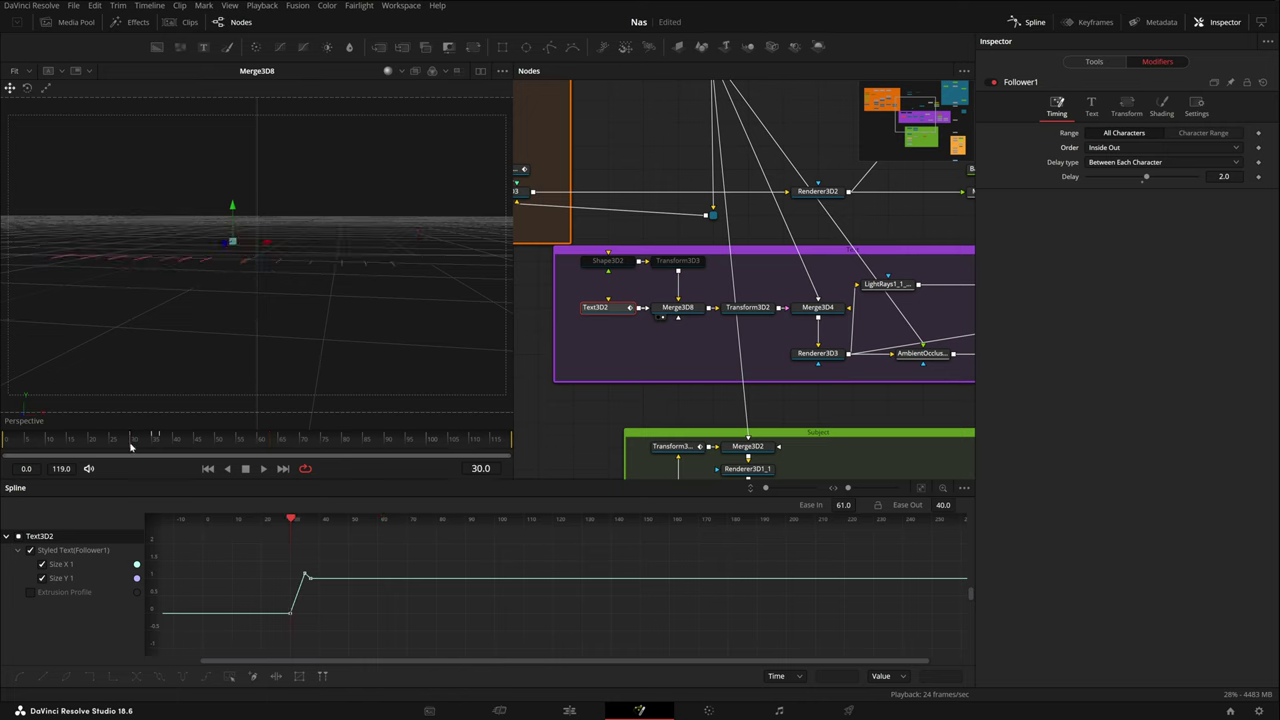
key("space")
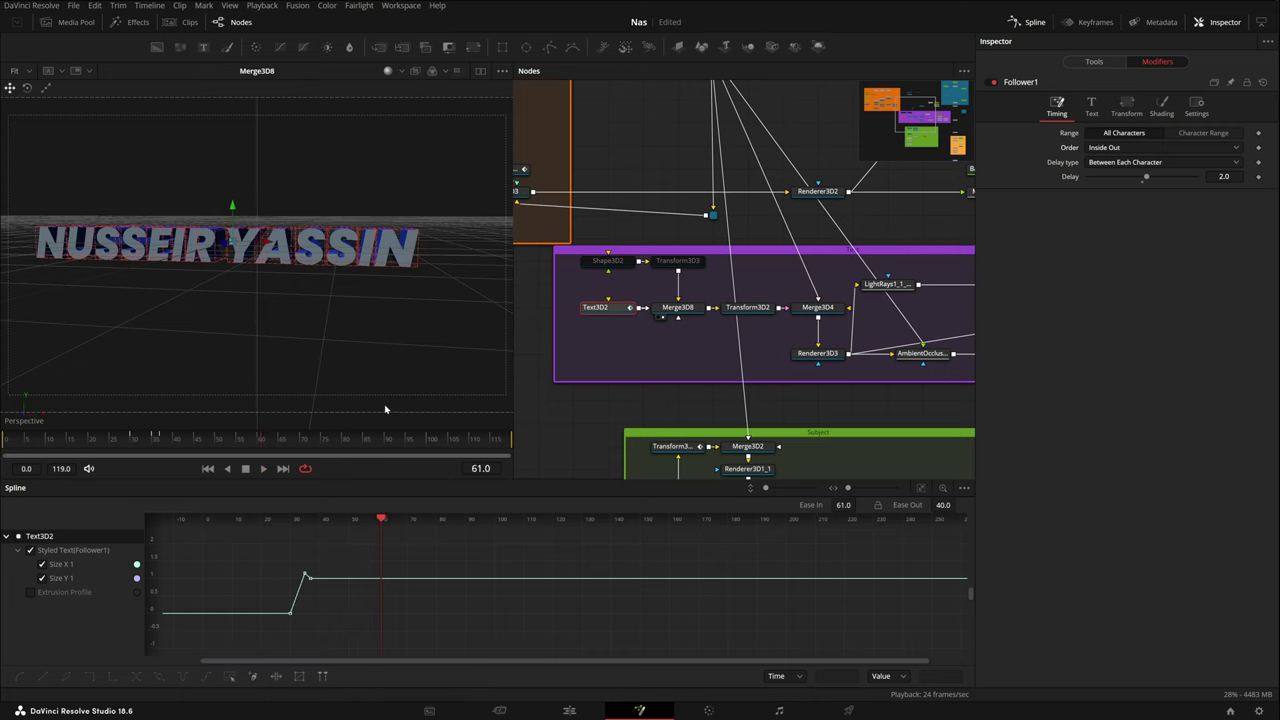
key("Up")
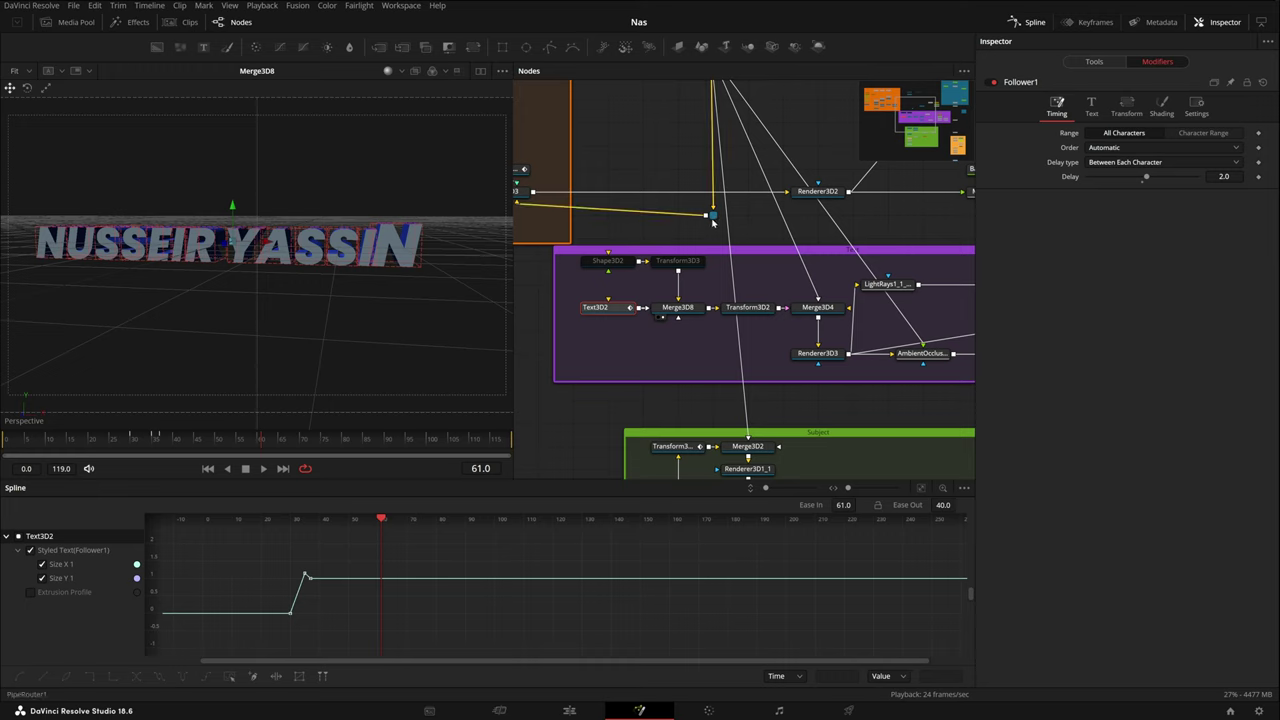
View the title at Transform3D2 and examine its scale and position, and view the Merge3D4 scene.
mouse_move(712, 214)
left_mouse_down()
mouse_move(712, 191)
mouse_move(718, 214)
left_mouse_up()
left_click(733, 305)
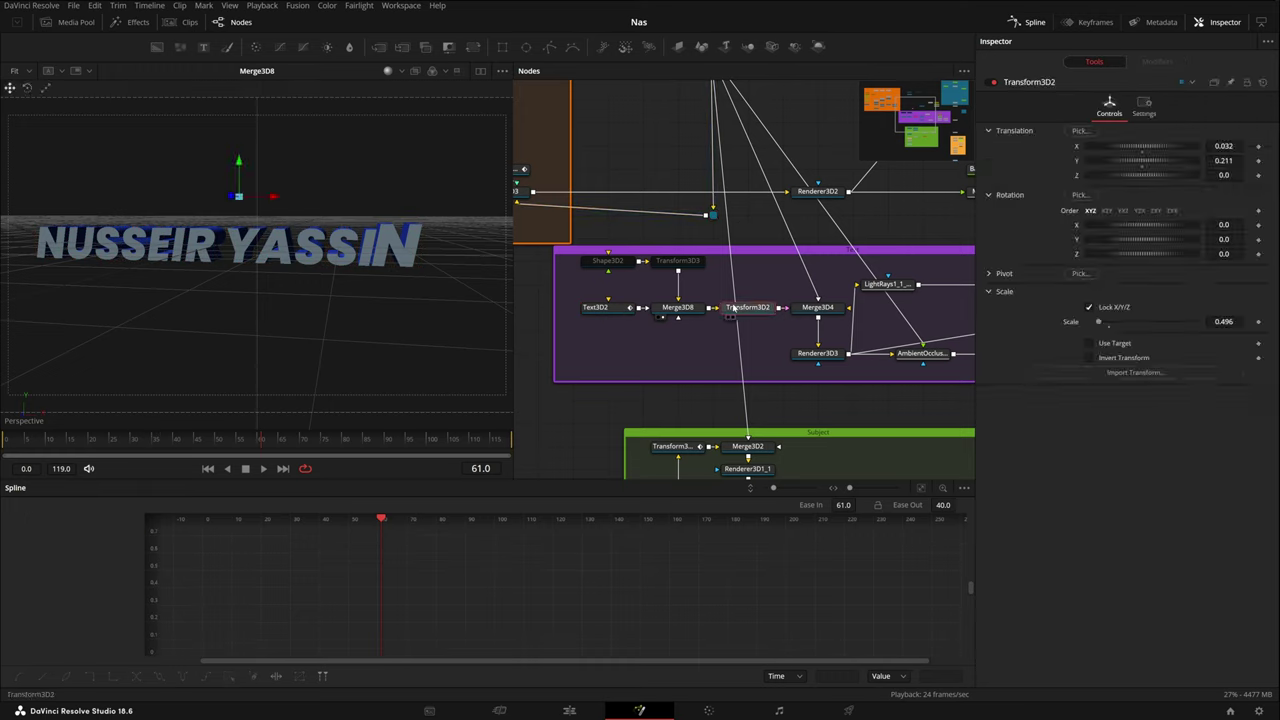
key("1")
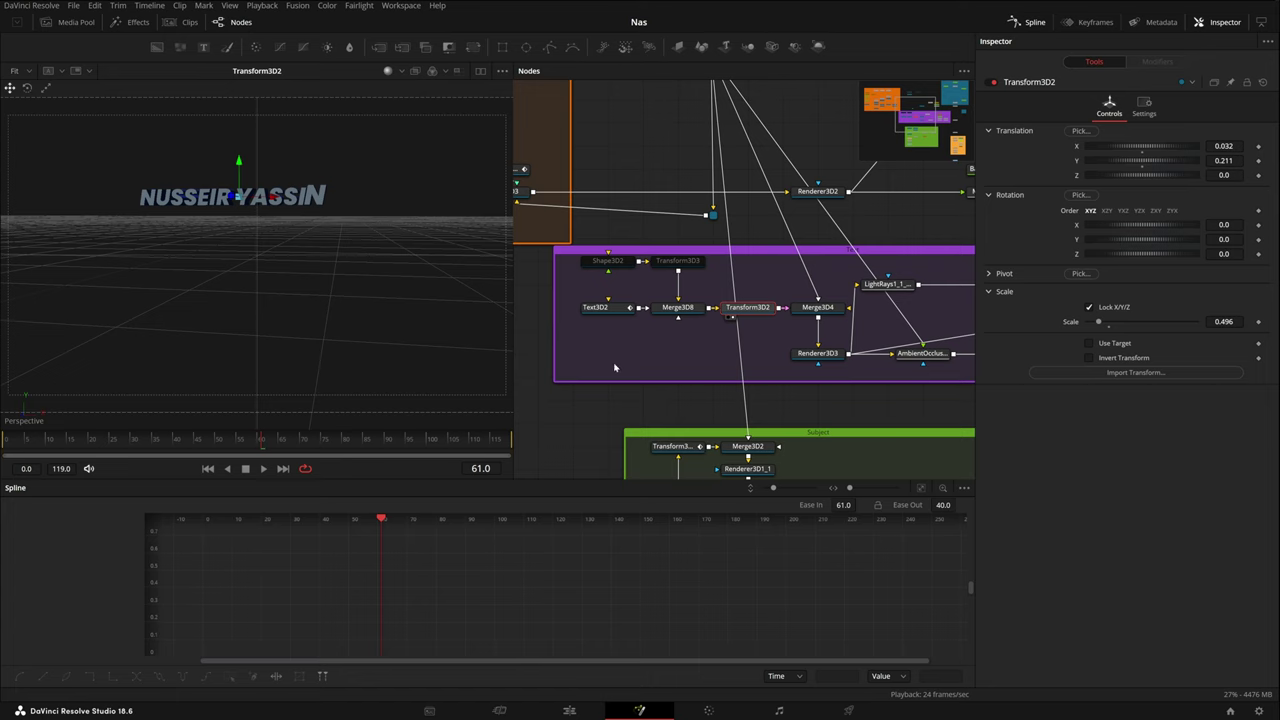
left_click_drag(810, 370, 788, 376)
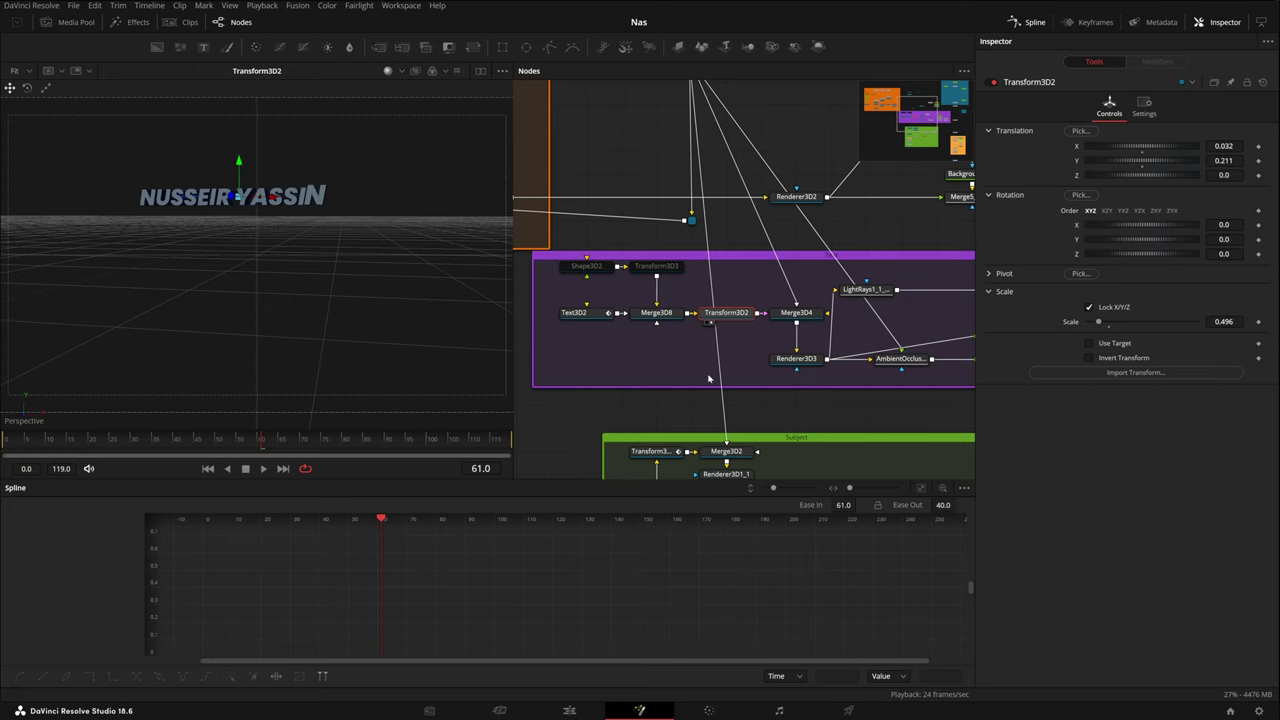
scroll(708, 378, "right", 3)
left_click(735, 318)
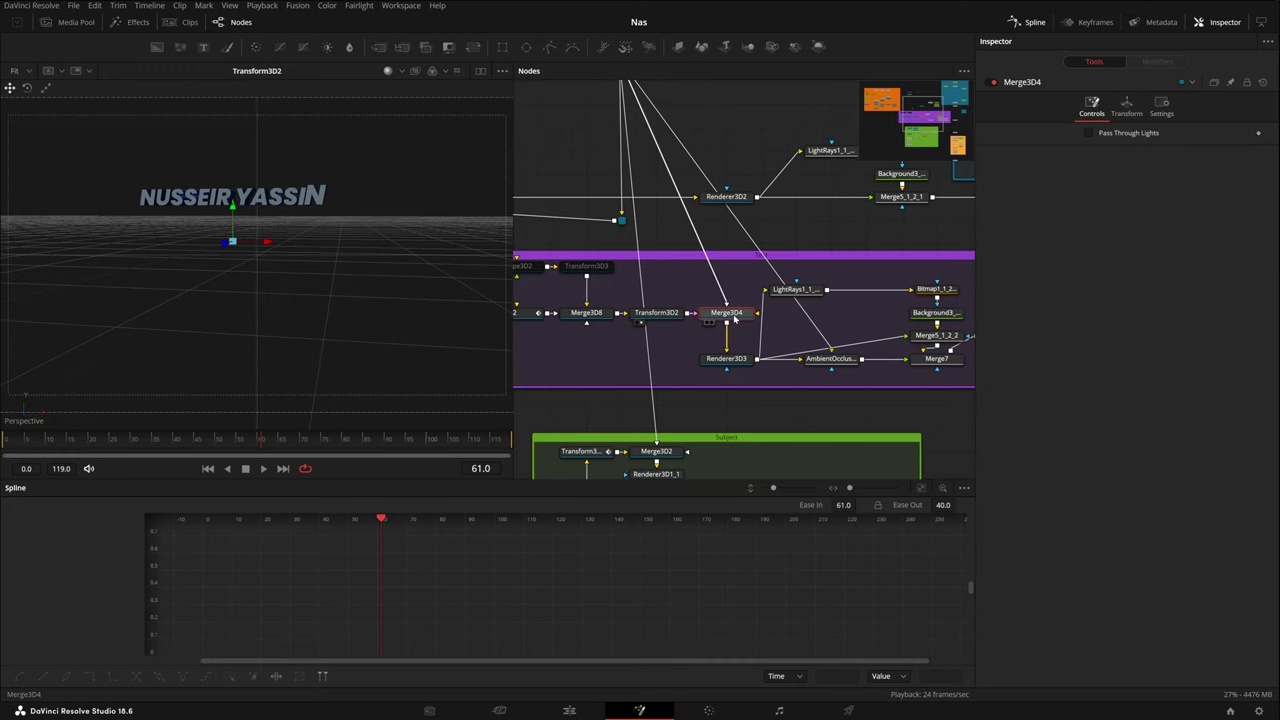
mouse_move(737, 320)
left_mouse_down()
mouse_move(726, 370)
mouse_move(717, 334)
left_mouse_up()
key("1")
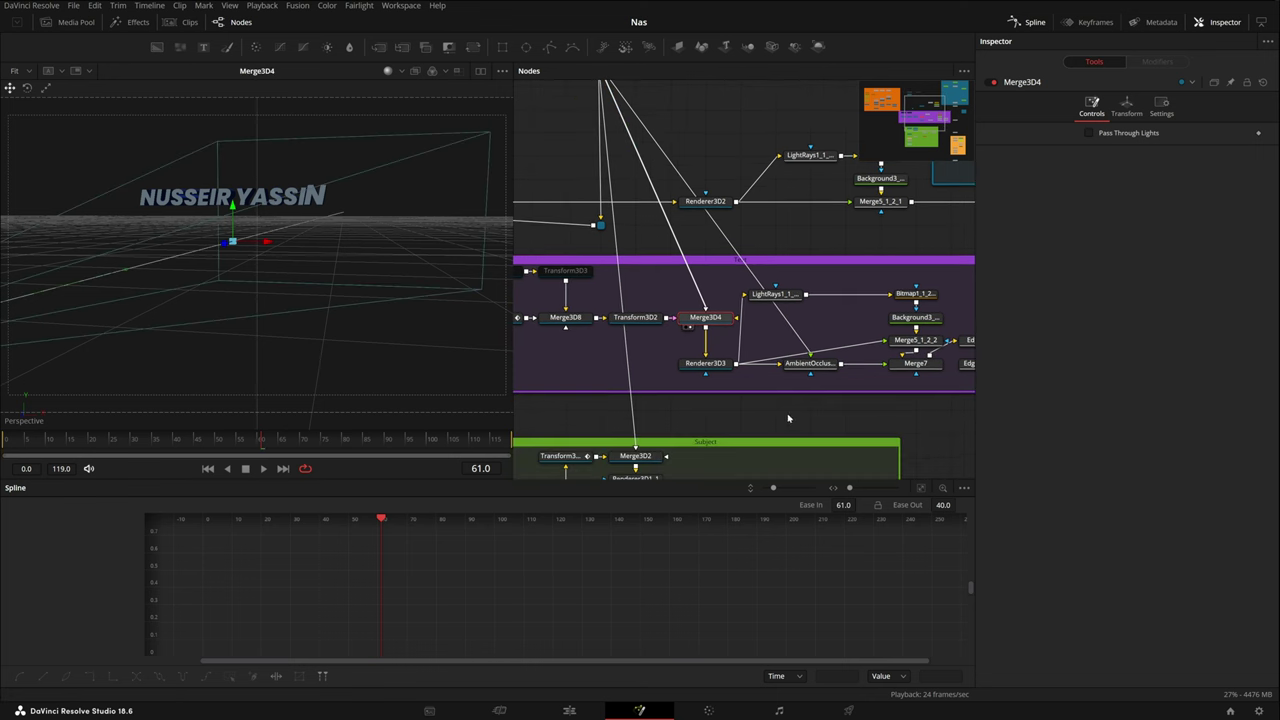
View Renderer3D3's output and scrub the rendered title from frame 39 to frame 116.
left_click(705, 363)
key("1")
left_click(171, 441)
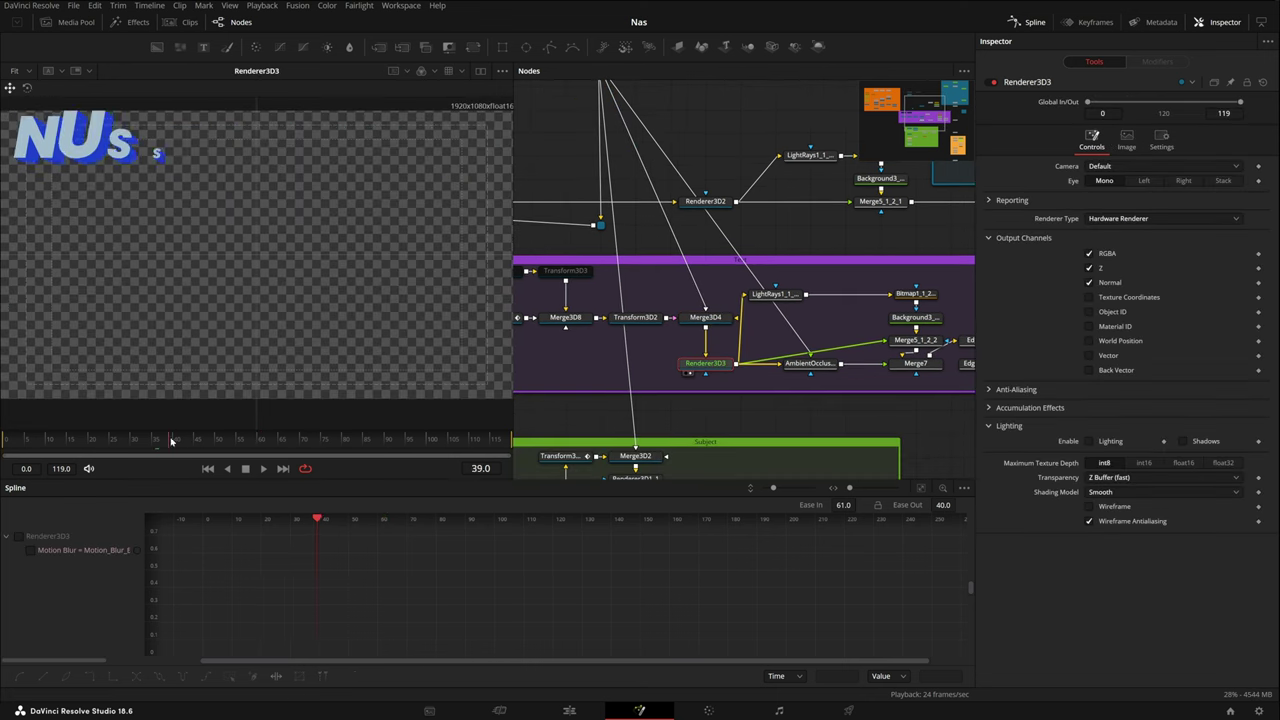
left_click_drag(171, 441, 497, 441)
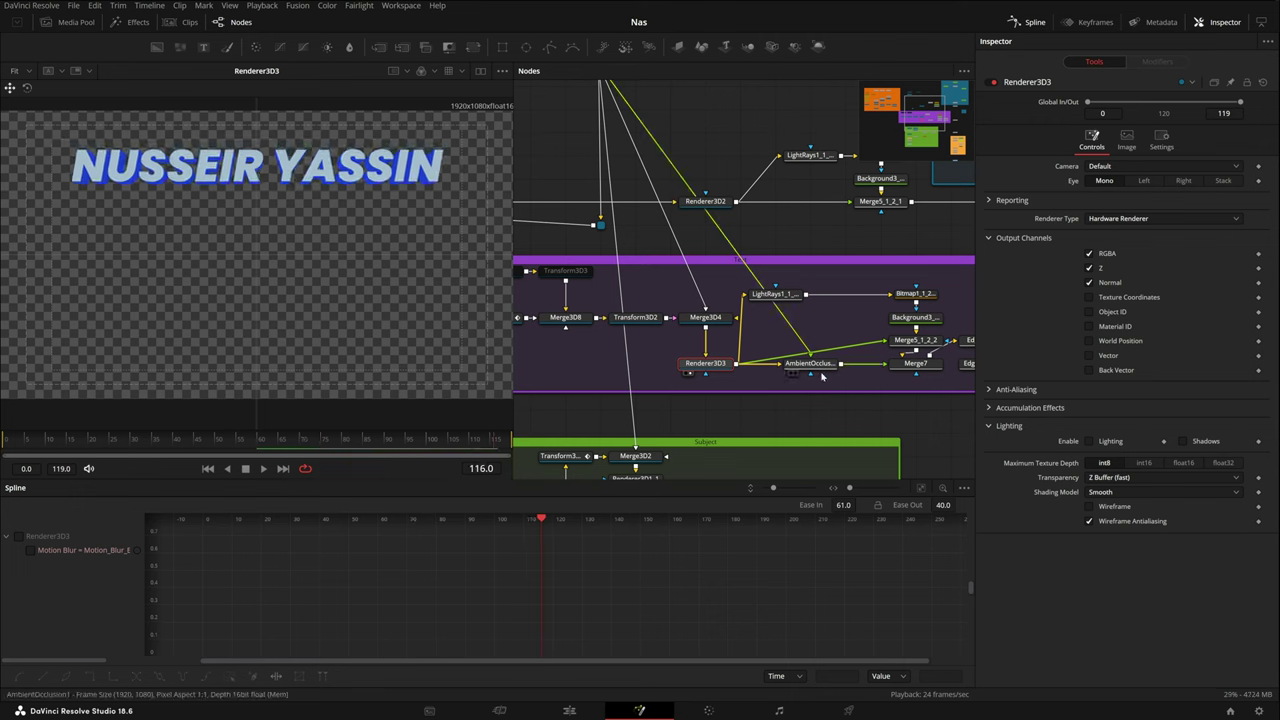
View the title's LightRays1_1_2_2 effect and its Bitmap1_1_2_2 mask, and examine the light rays' appearance settings.
left_click_drag(822, 377, 729, 323)
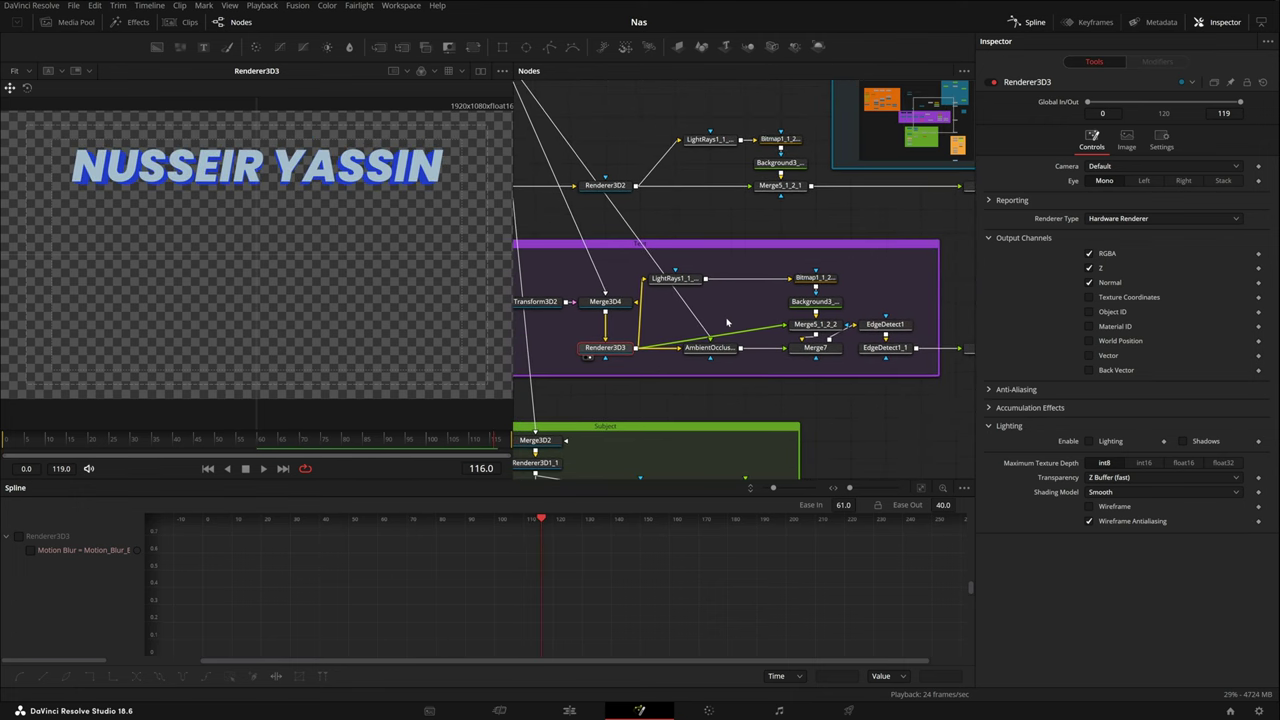
left_click(683, 283)
key("1")
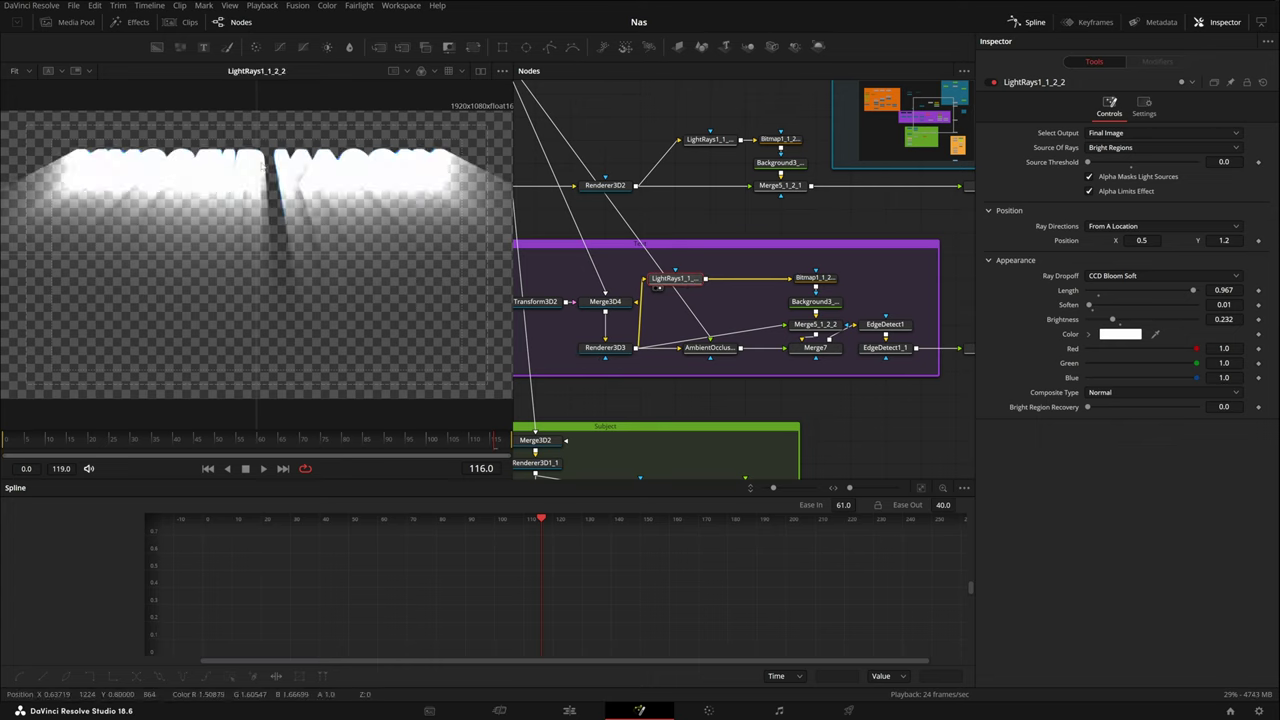
left_click(822, 280)
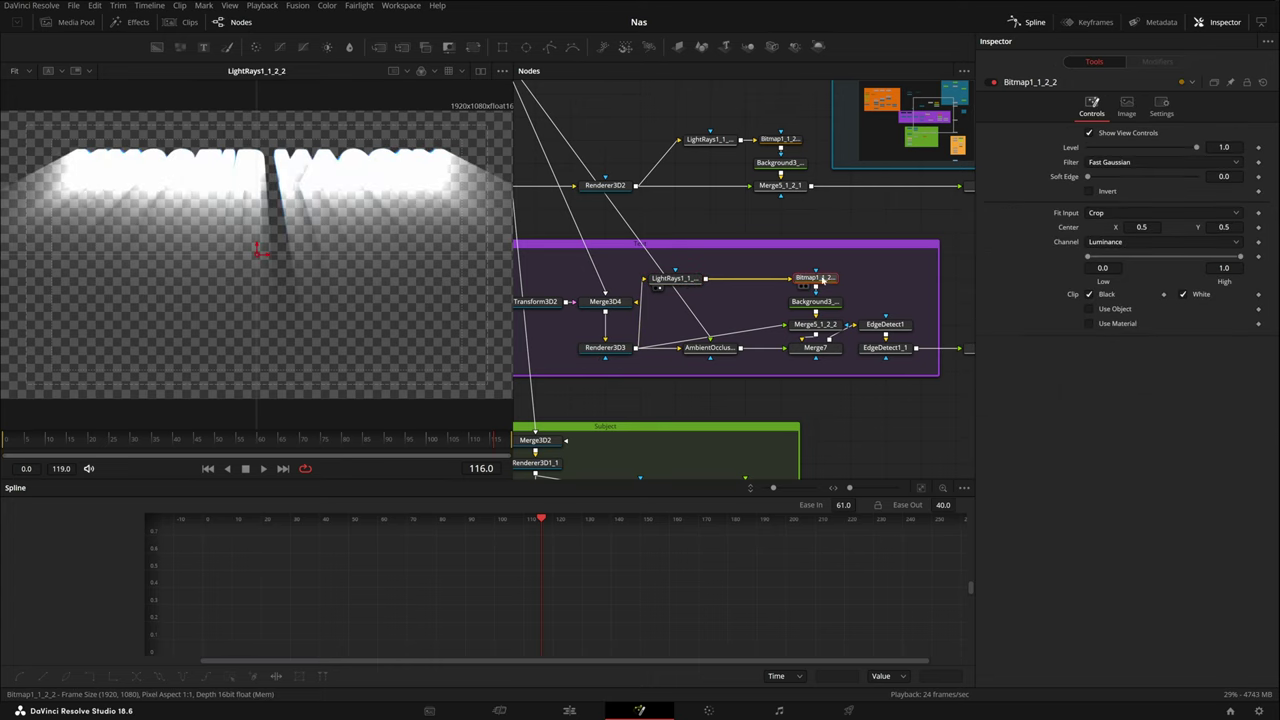
key("1")
left_click(684, 282)
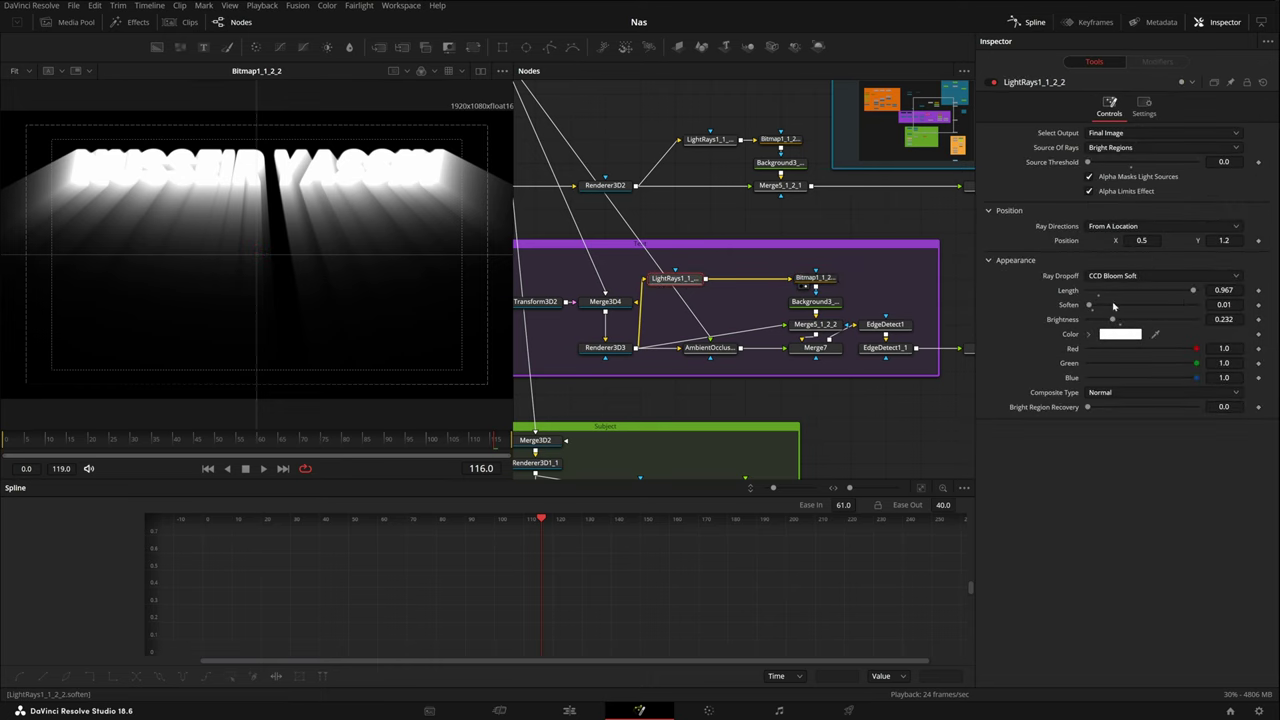
Follow the title's shadow from Bitmap1_1_2_2 through its Background node to the Merge5_1_2_2 composite.
left_click(818, 281)
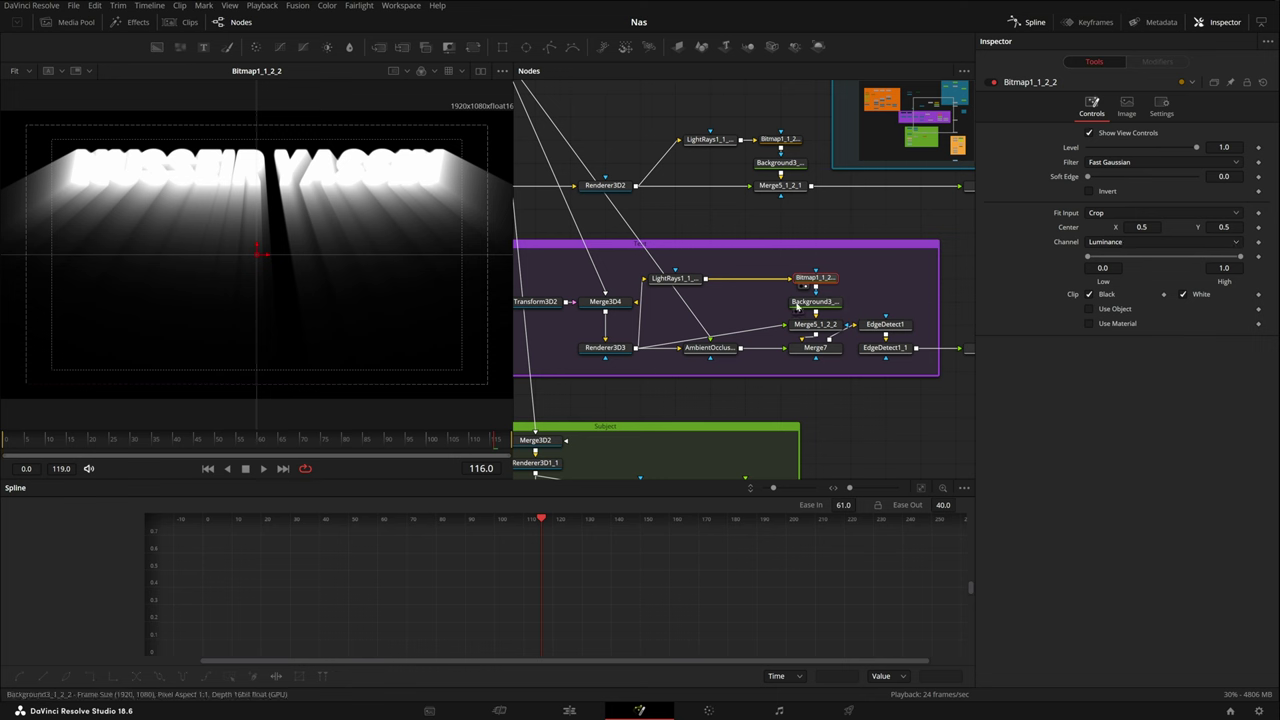
left_click_drag(812, 302, 420, 275)
left_click_drag(833, 328, 223, 269)
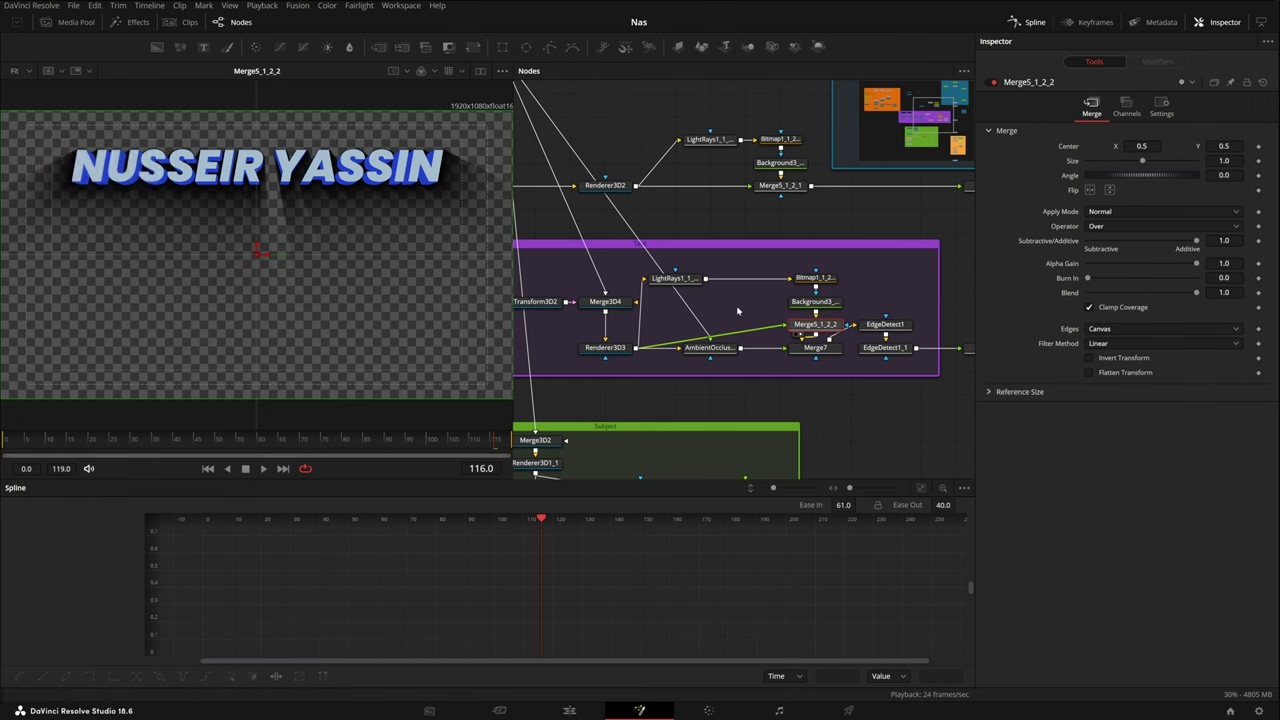
View AmbientOcclusion1's output and examine the Z and Normal output channels of Renderer3D3.
left_click(785, 372)
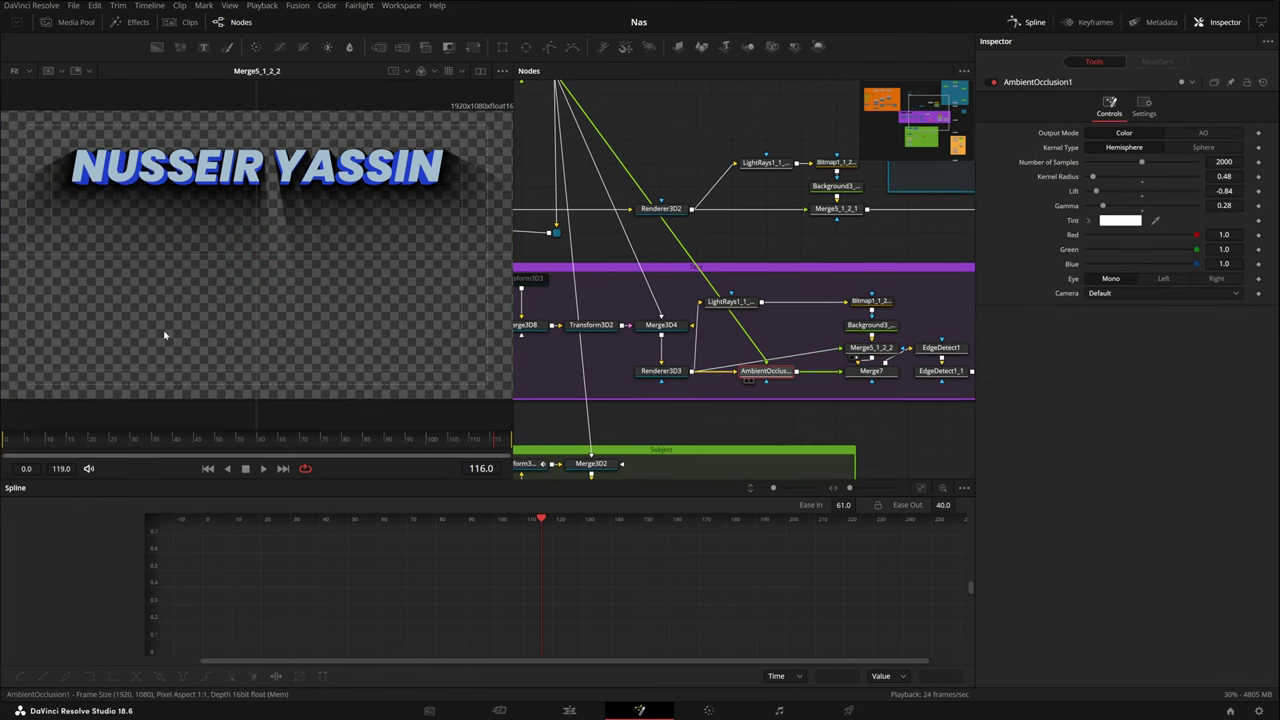
key("1")
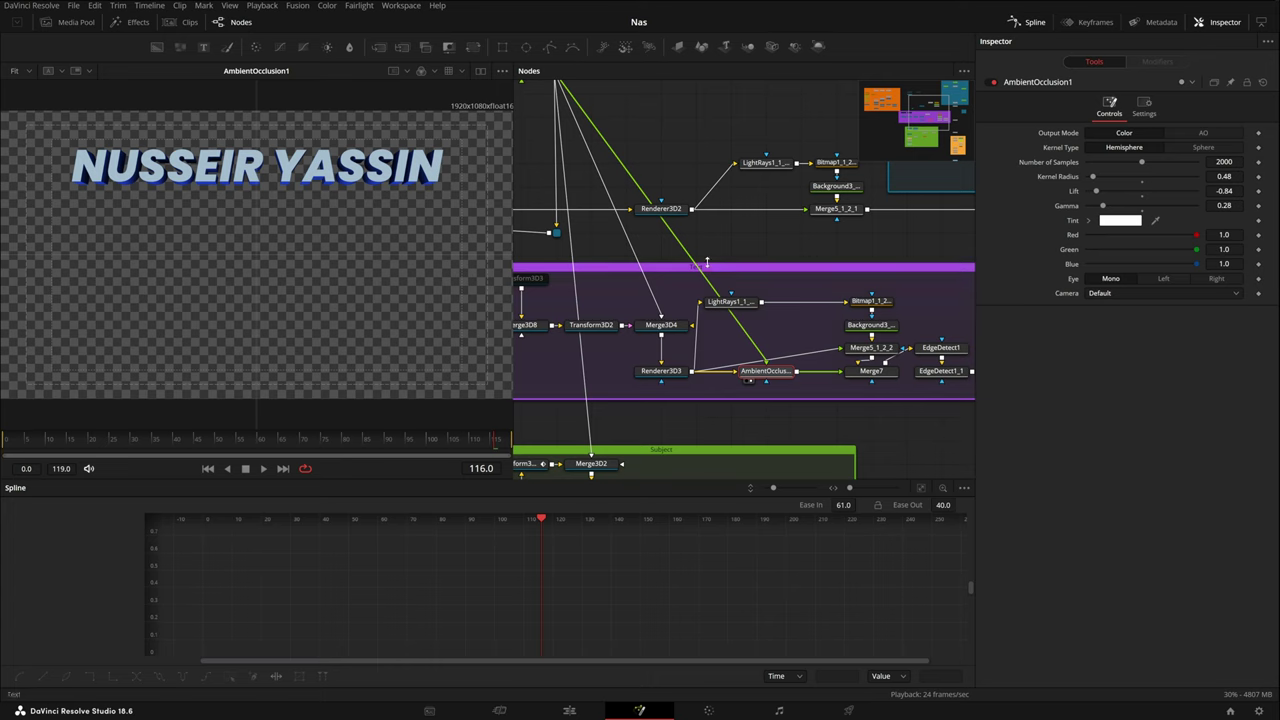
mouse_move(720, 249)
left_mouse_down()
mouse_move(770, 237)
mouse_move(740, 258)
left_mouse_up()
scroll(741, 258, "down", 2)
scroll(741, 258, "right", 1)
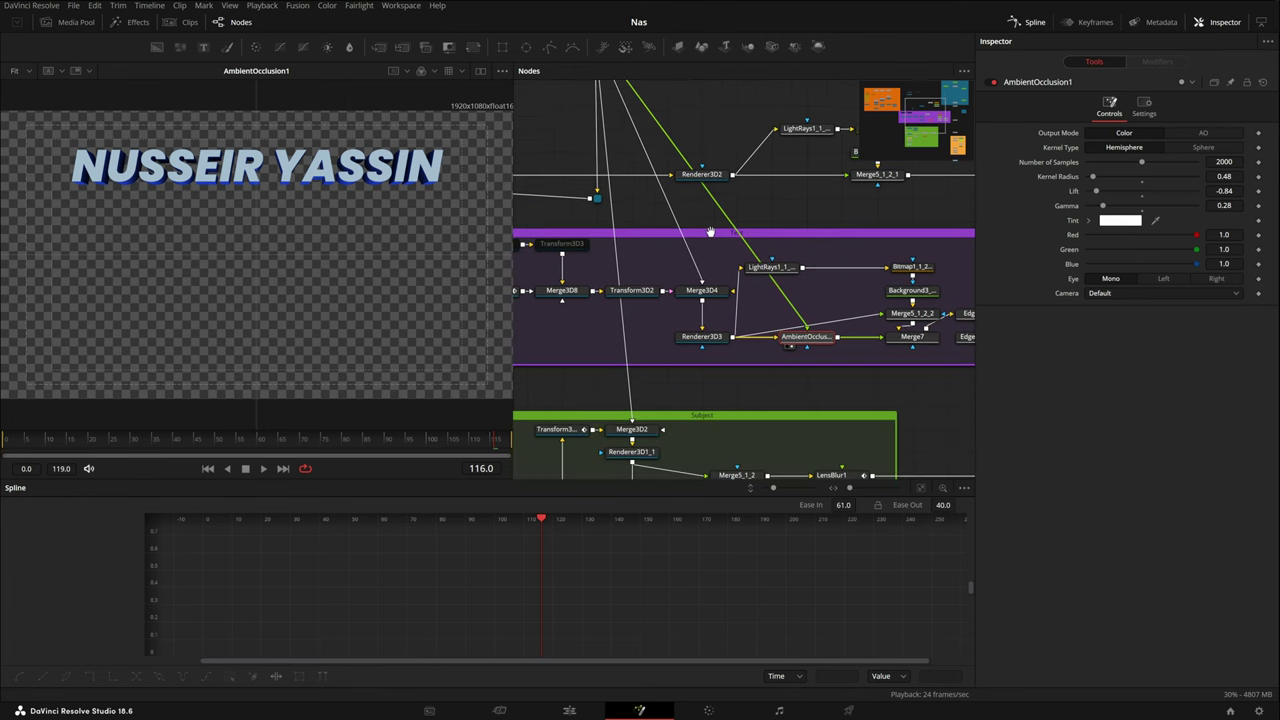
left_click(717, 346)
left_click_drag(717, 346, 228, 345)
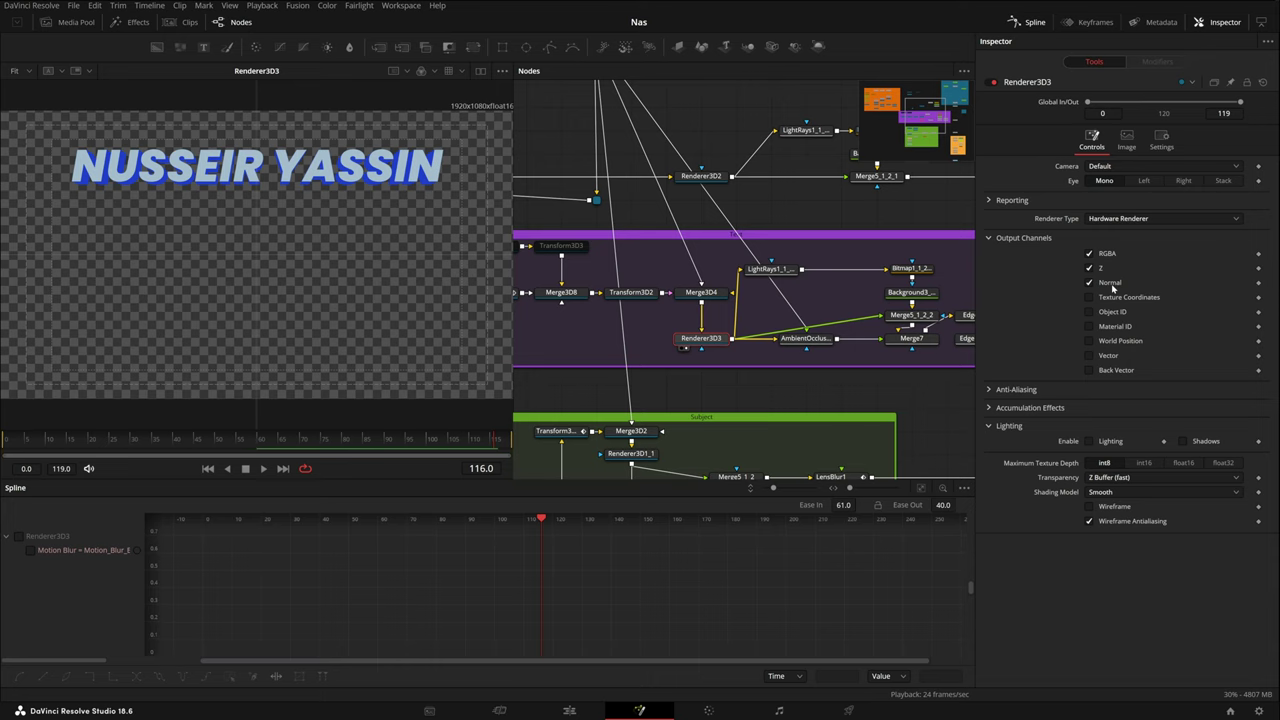
View AmbientOcclusion1 in AO output mode for comparison and switch it back to Color.
left_click(815, 340)
key("1")
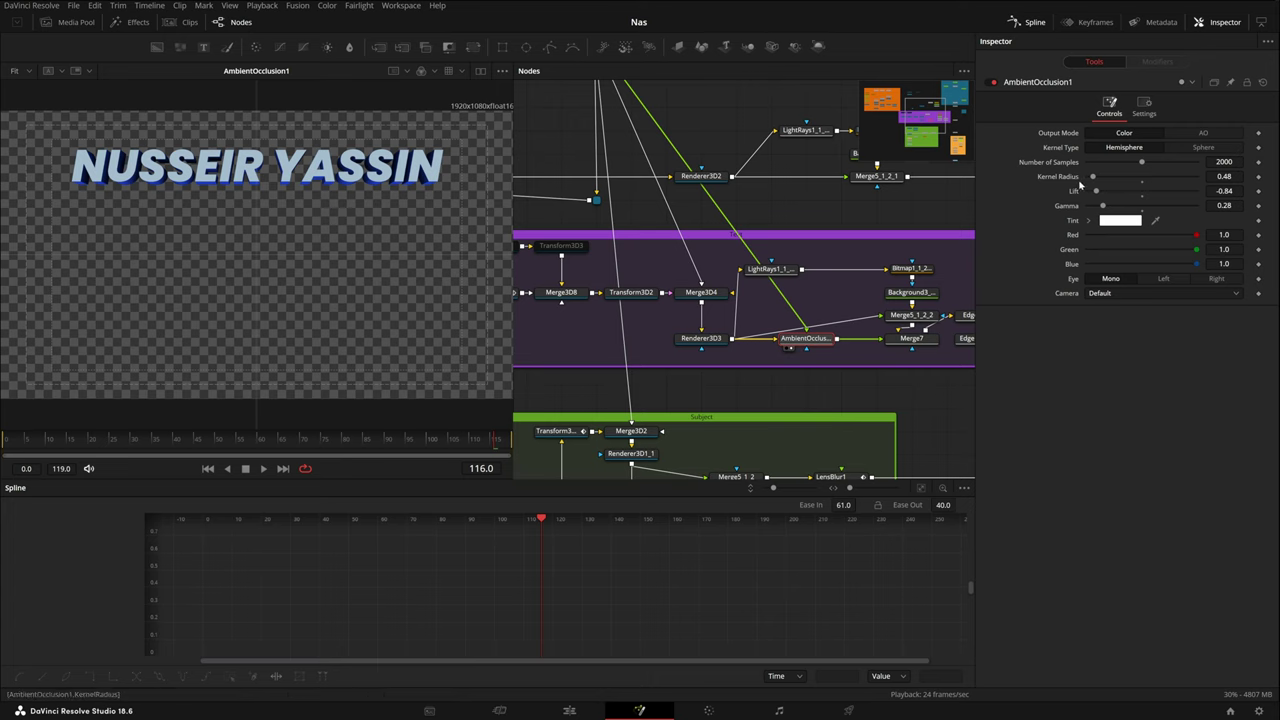
left_click(1203, 132)
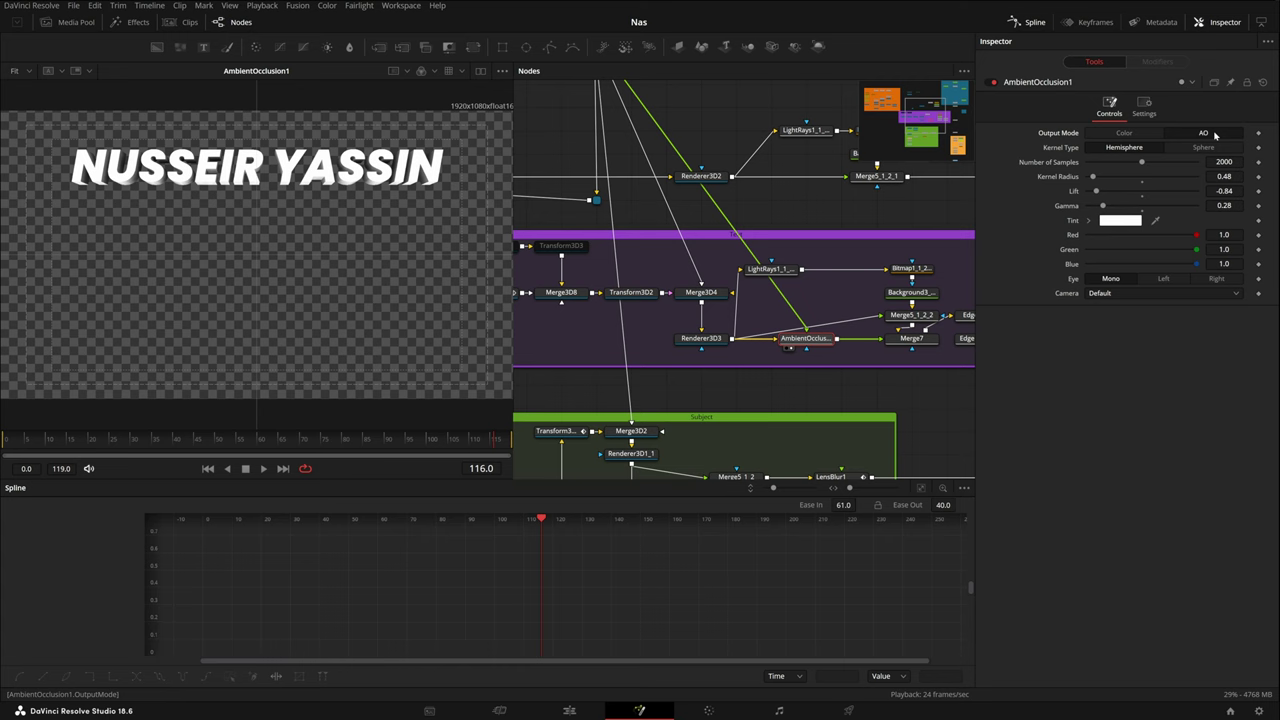
left_click(1147, 134)
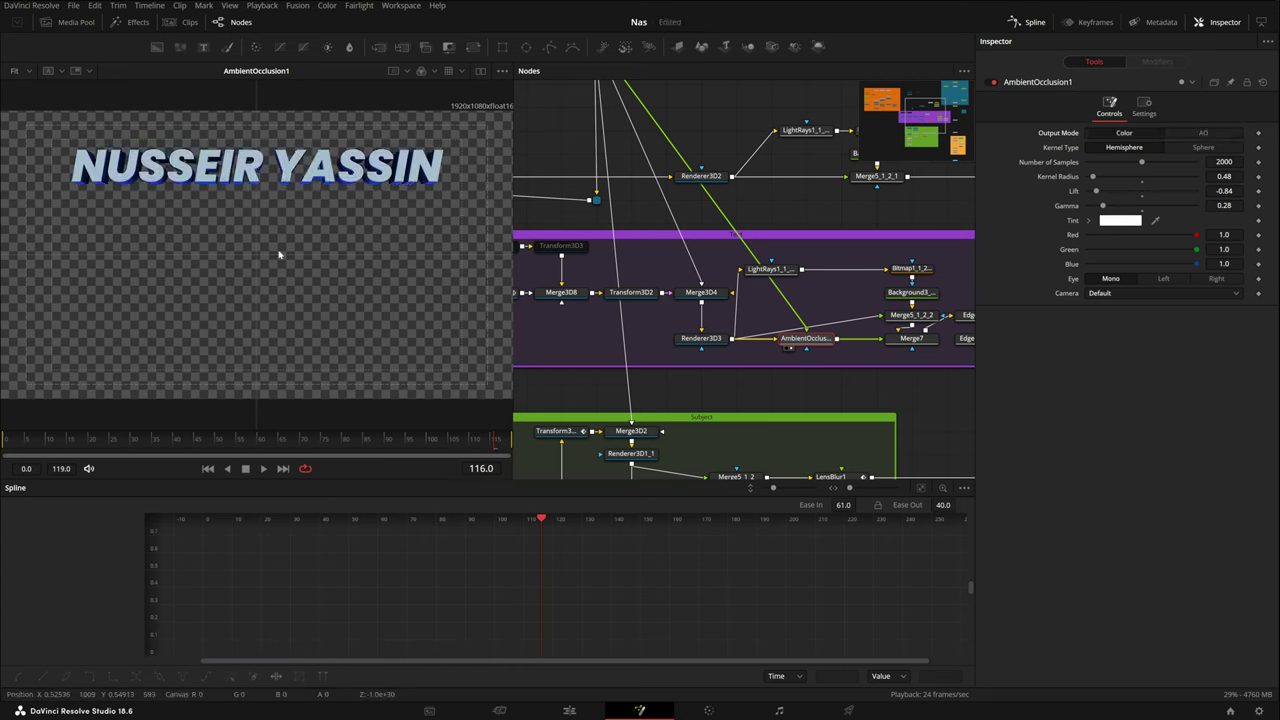
View Merge7, where the ambient-occluded title and its shadow are combined.
left_click_drag(877, 290, 655, 340)
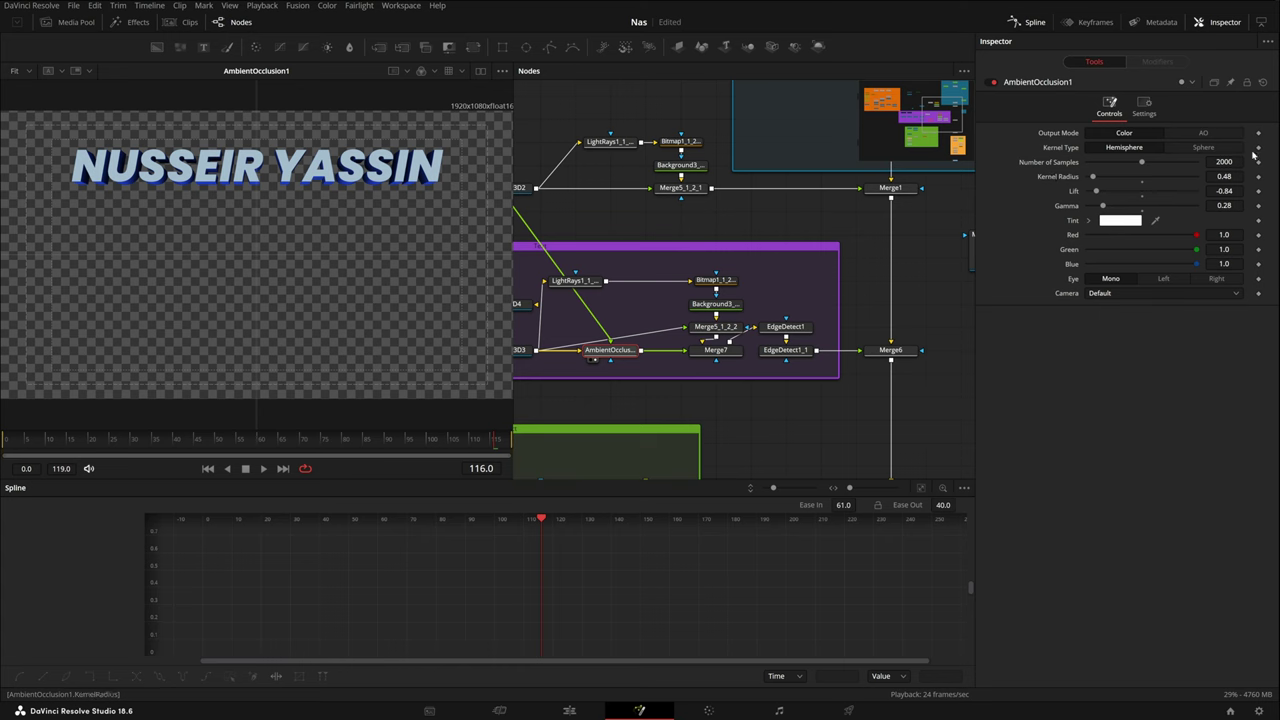
left_click(715, 350)
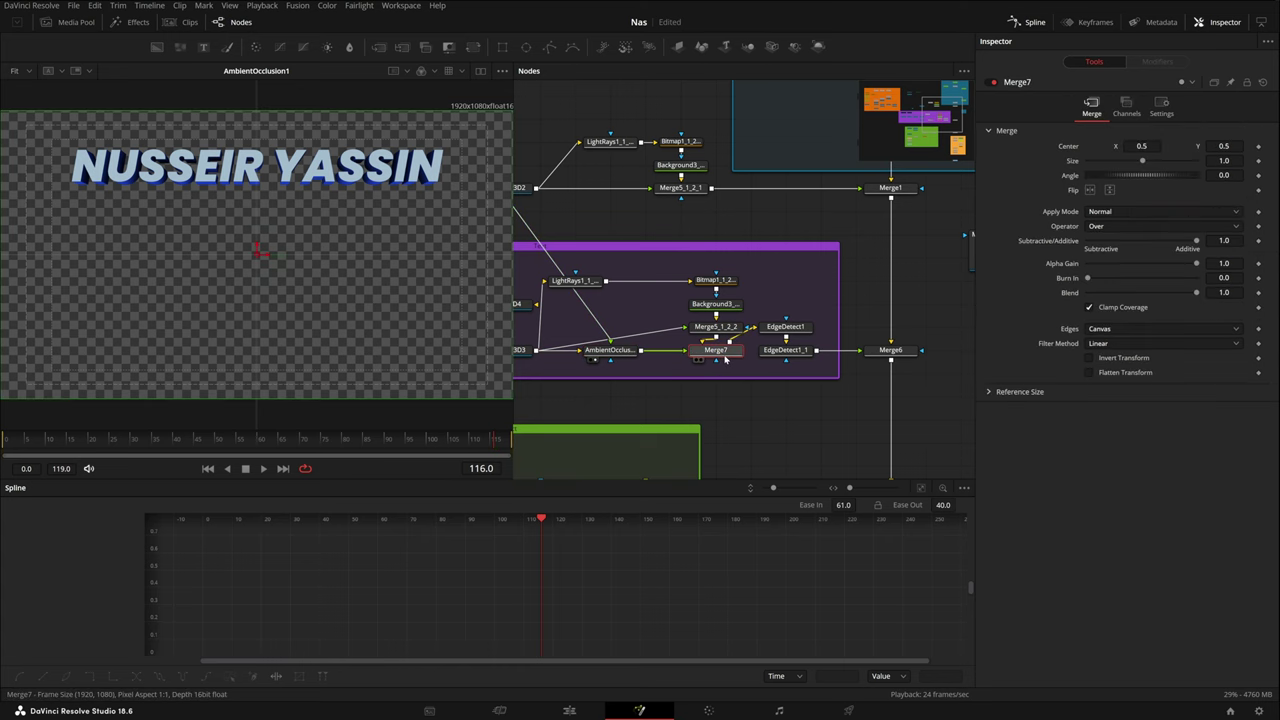
key("1")
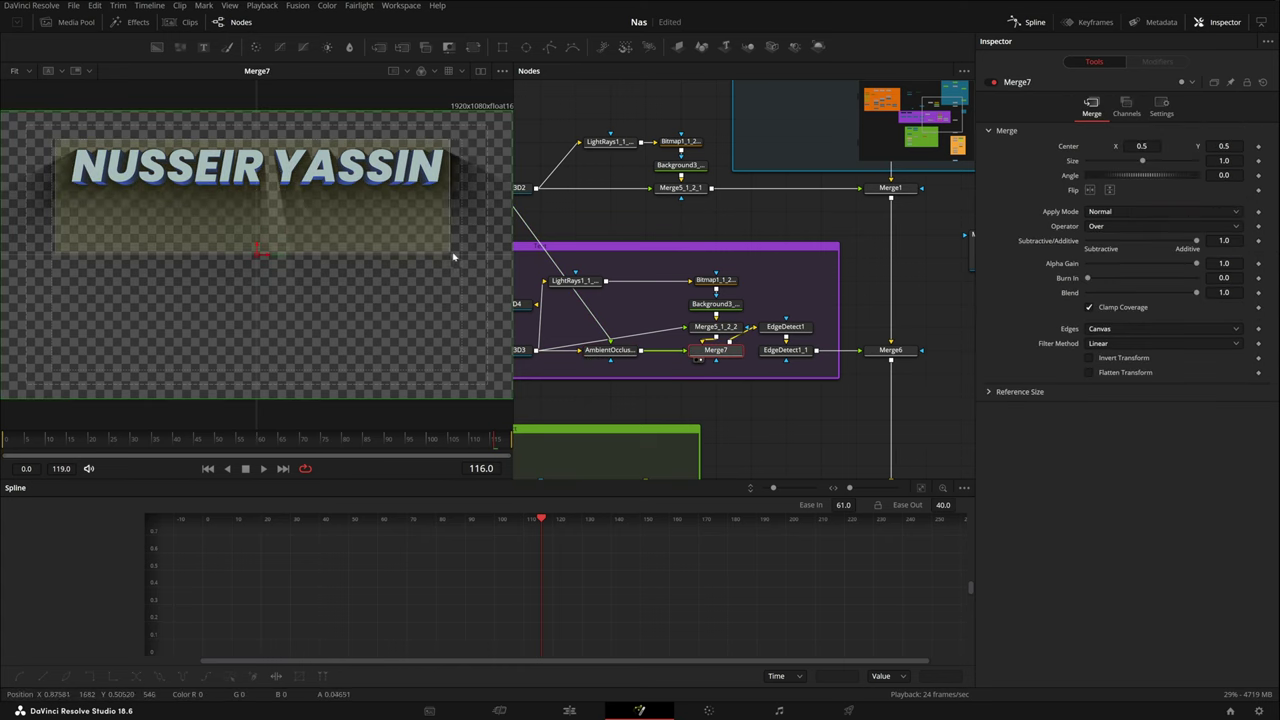
View the title's edge highlights at EdgeDetect1 and EdgeDetect1_1, and the combined composition at Merge6.
left_click(804, 328)
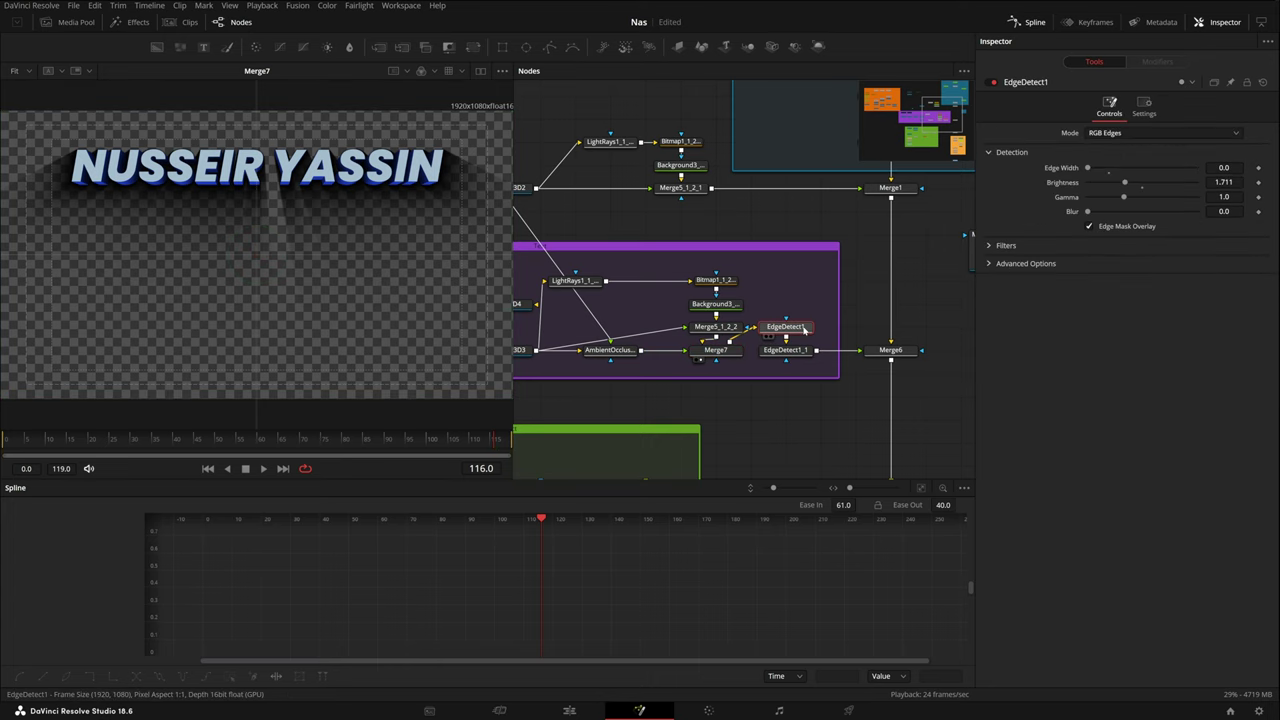
key("1")
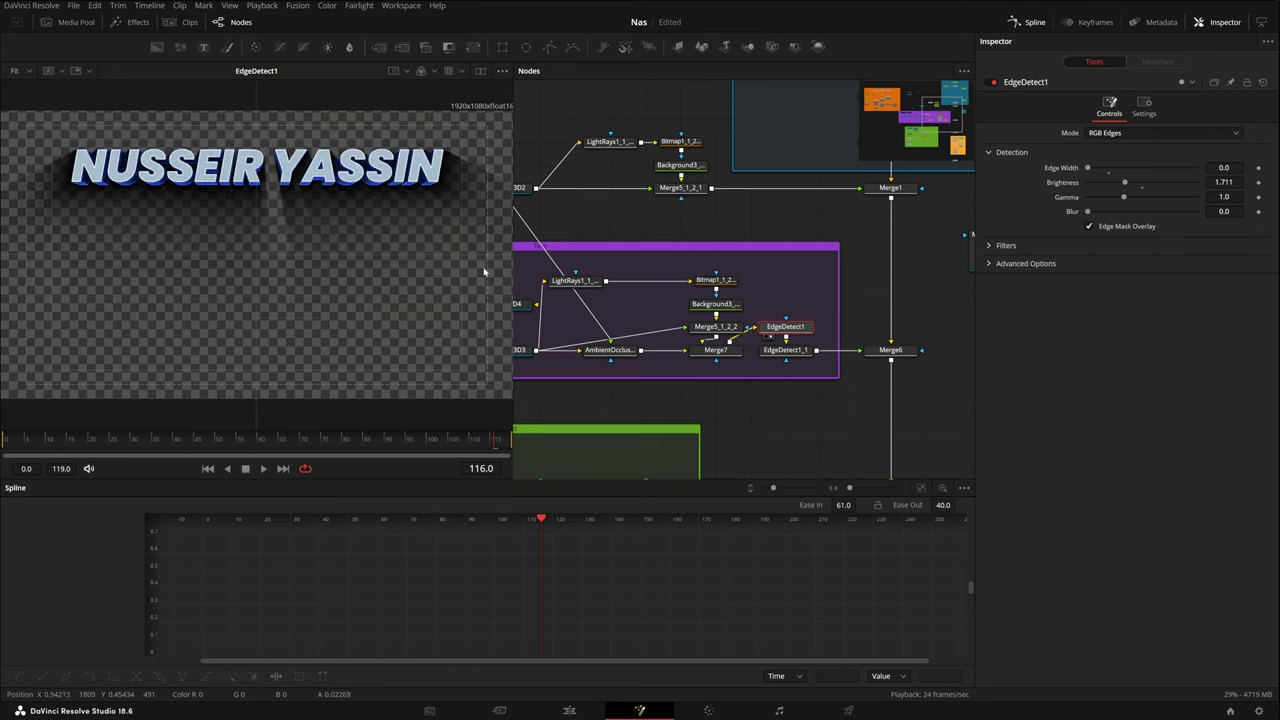
left_click_drag(785, 350, 375, 336)
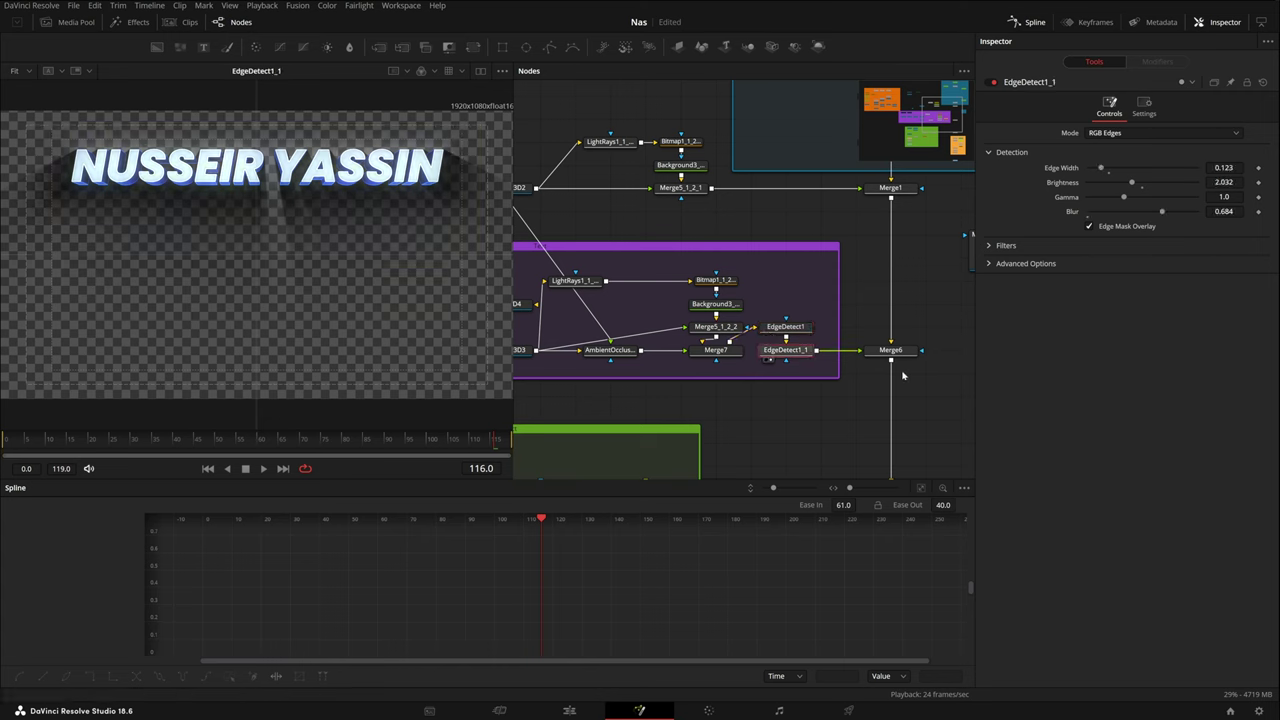
left_click_drag(903, 355, 163, 193)
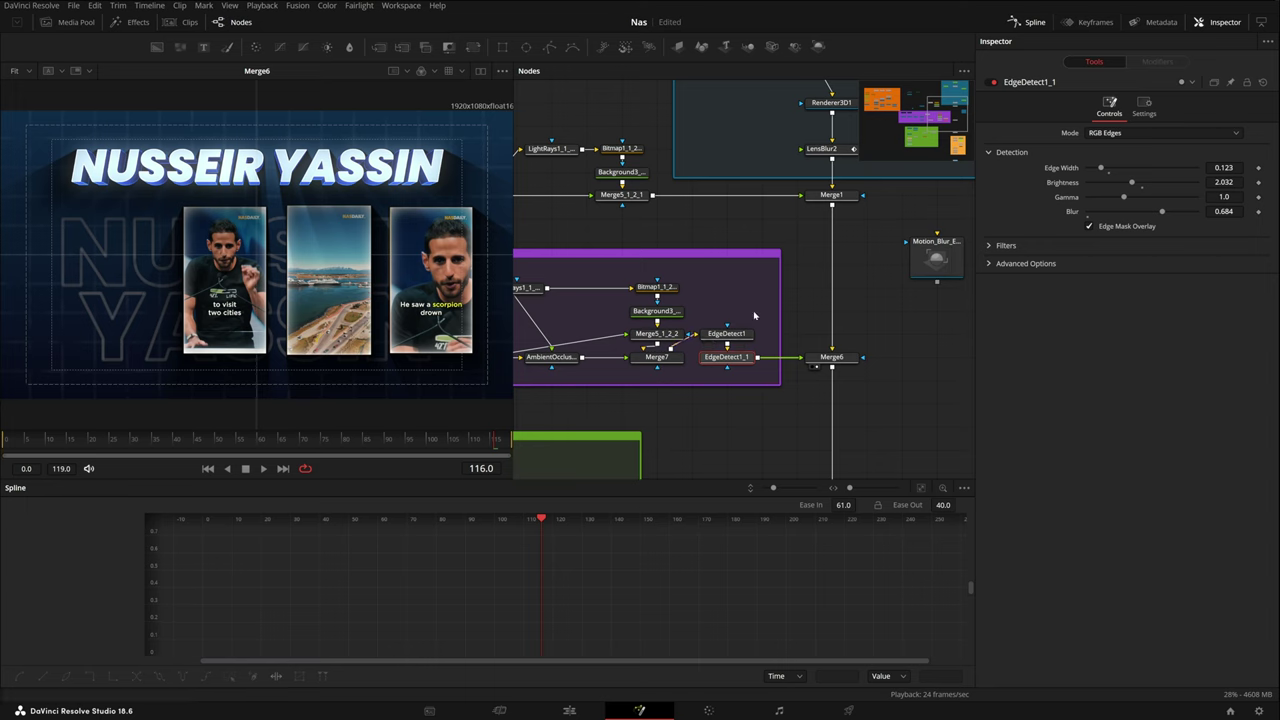
Select the title's two EdgeDetect nodes, and scrub the Merge6 composition to frame 81.
left_click_drag(766, 320, 723, 377)
left_click(740, 425)
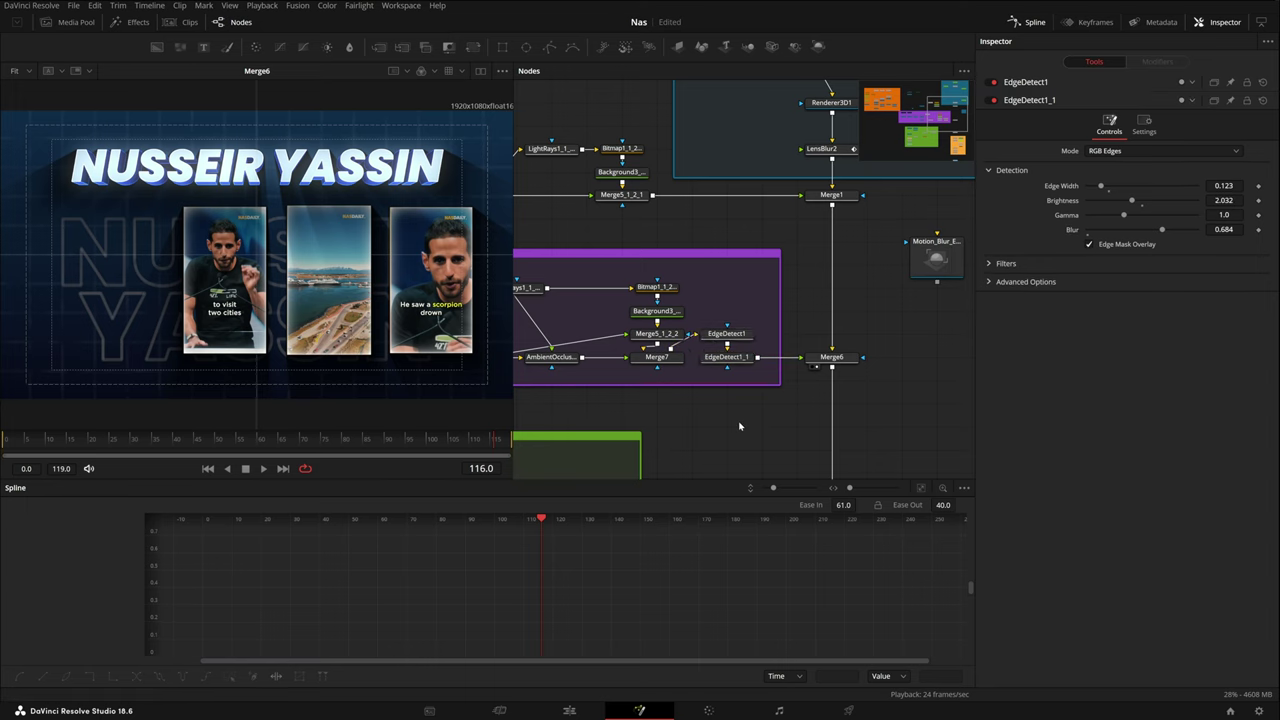
left_click_drag(741, 426, 941, 234)
left_click_drag(674, 371, 795, 351)
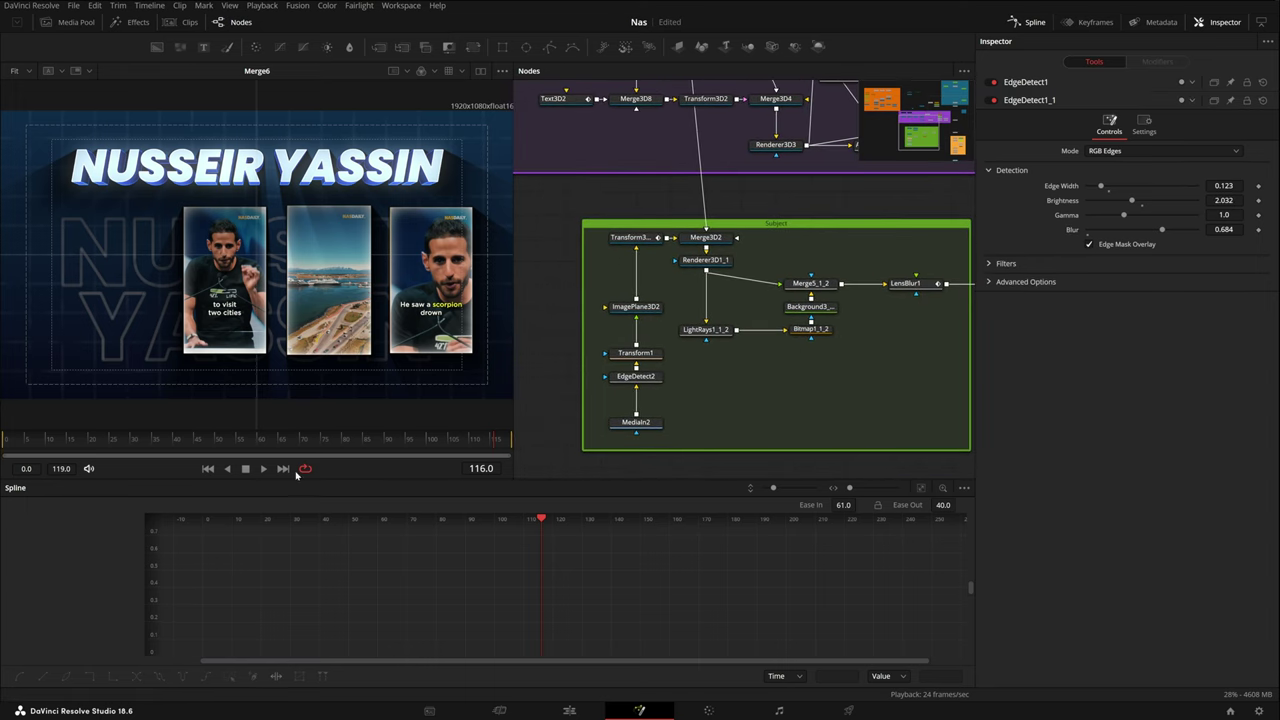
mouse_move(240, 441)
left_mouse_down()
mouse_move(66, 468)
mouse_move(351, 442)
left_mouse_up()
scroll(793, 264, "down", 2)
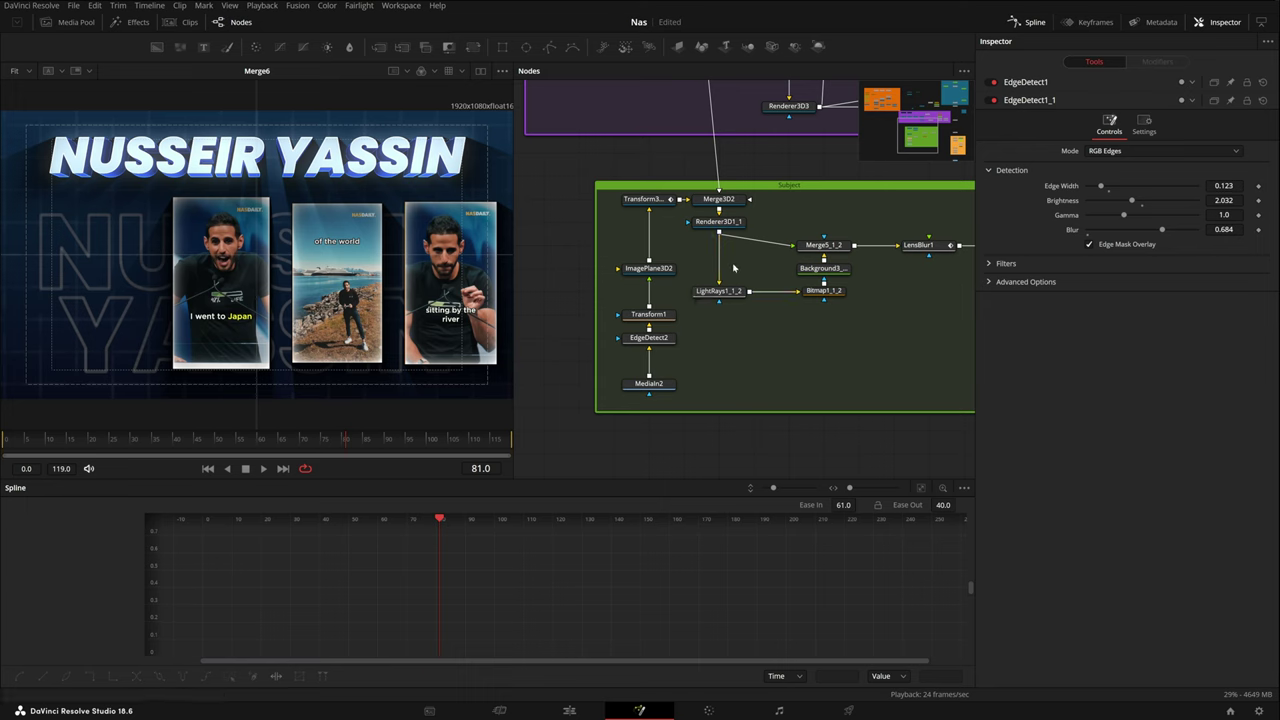
View the subject's source image at MediaIn2 in the Subject group.
left_click_drag(868, 354, 824, 358)
left_click(606, 389)
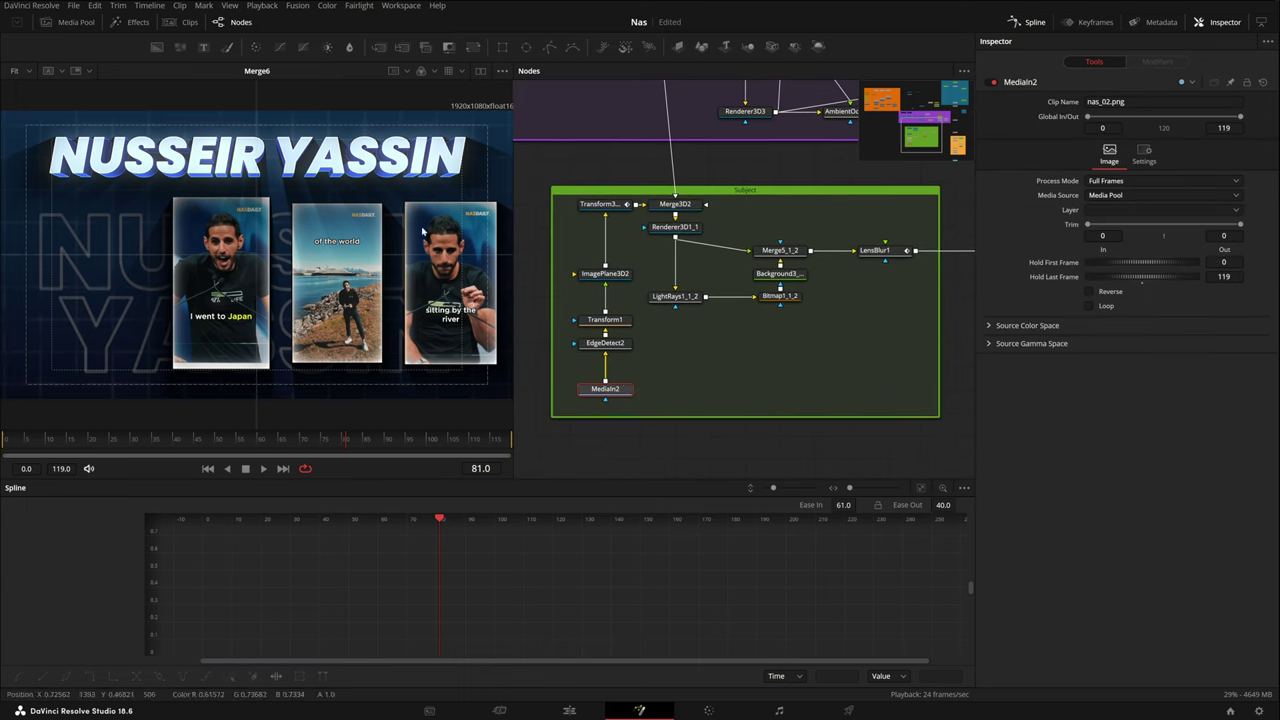
key("1")
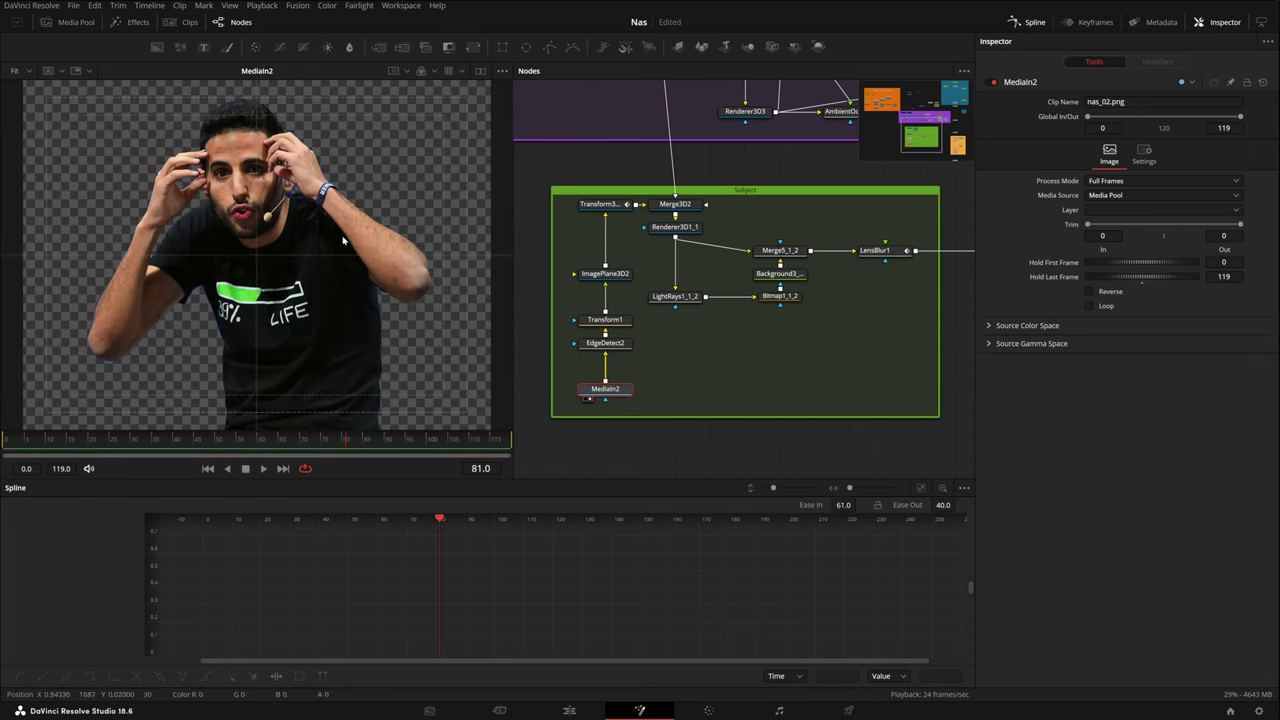
left_click_drag(90, 104, 450, 442)
View the subject's edge effect at EdgeDetect2 and its flipped output at Transform1, with their settings.
left_click(621, 346)
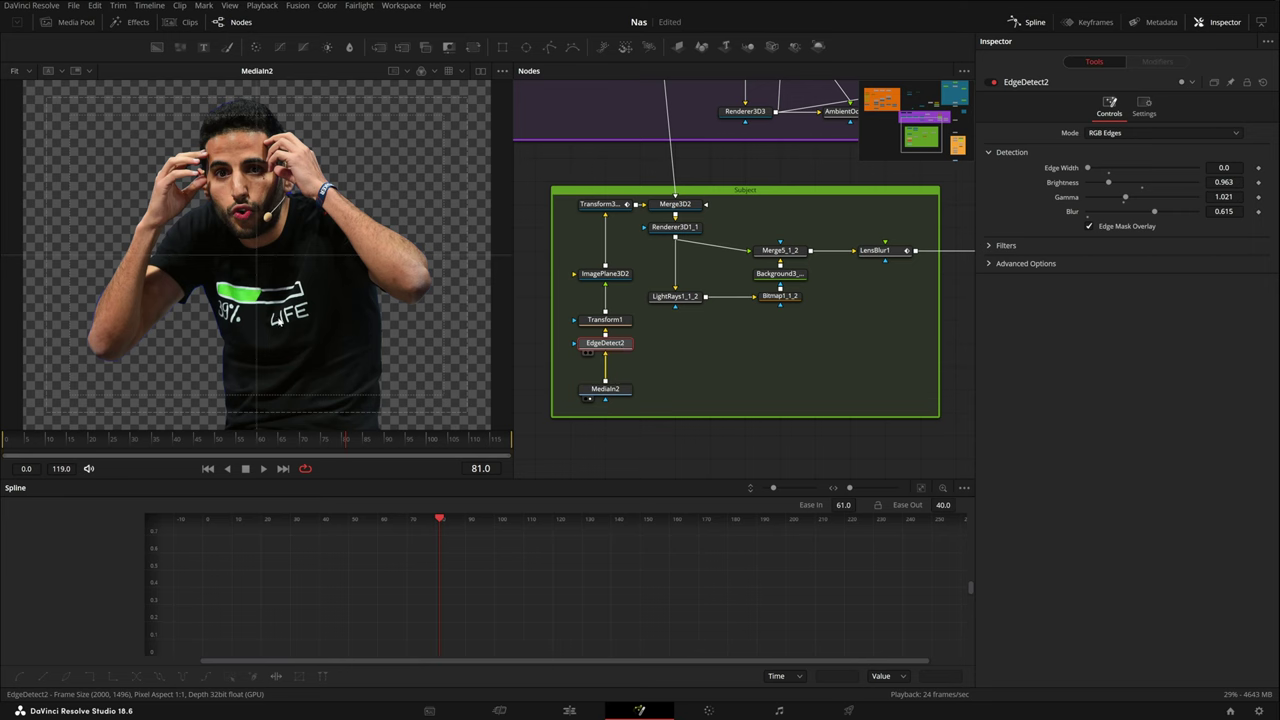
key("1")
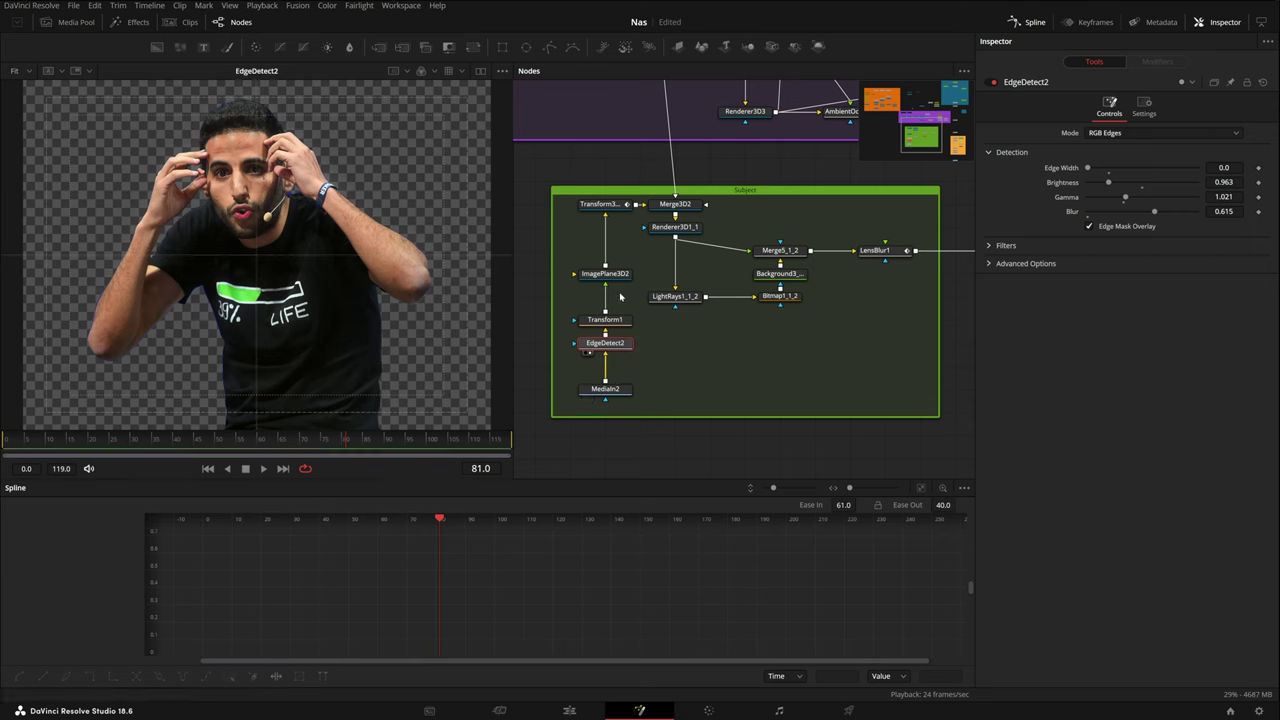
left_click(605, 320)
key("1")
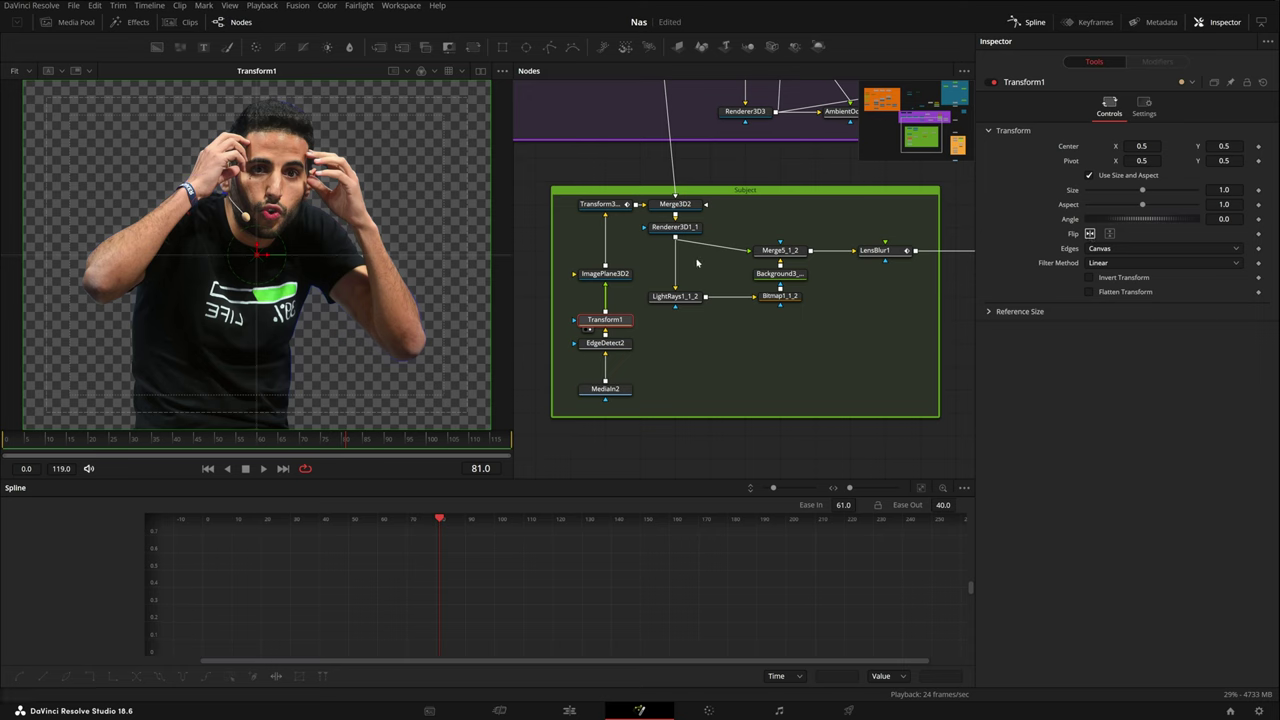
View the subject on ImagePlane3D2 and scrub its Transform3D4 movement from frame 0 to 34.
left_click(587, 283)
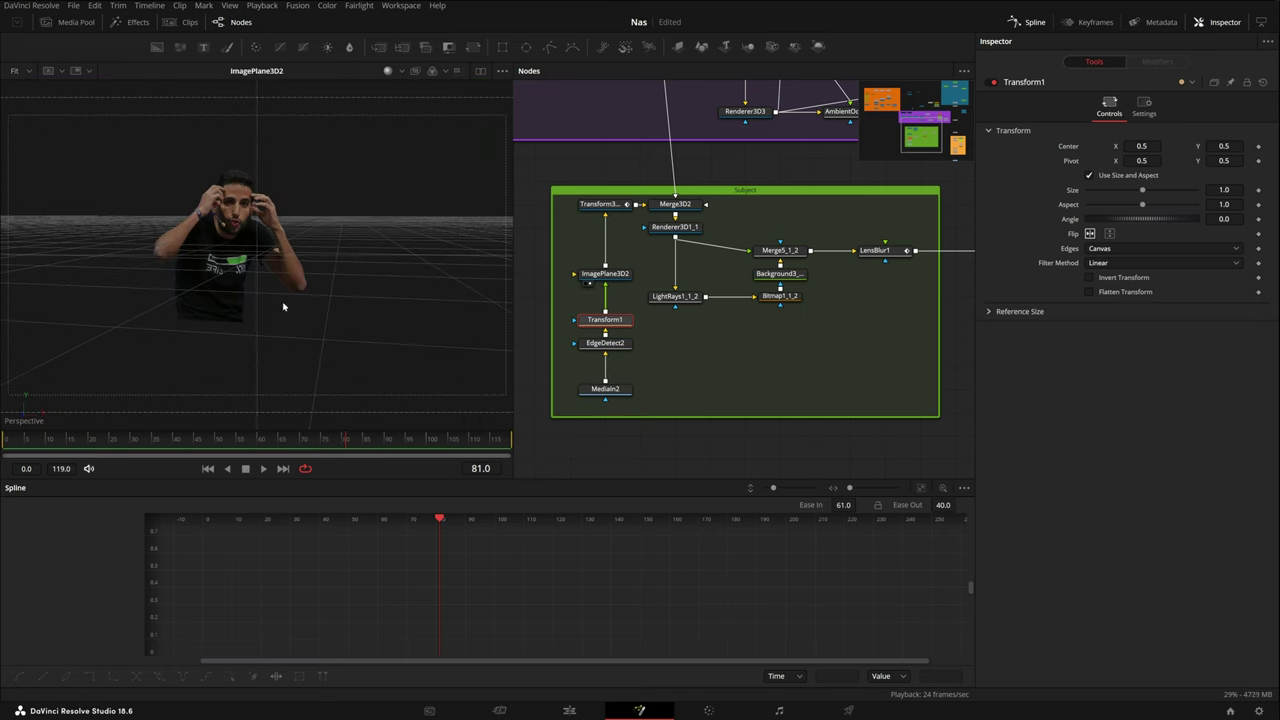
left_click(619, 205)
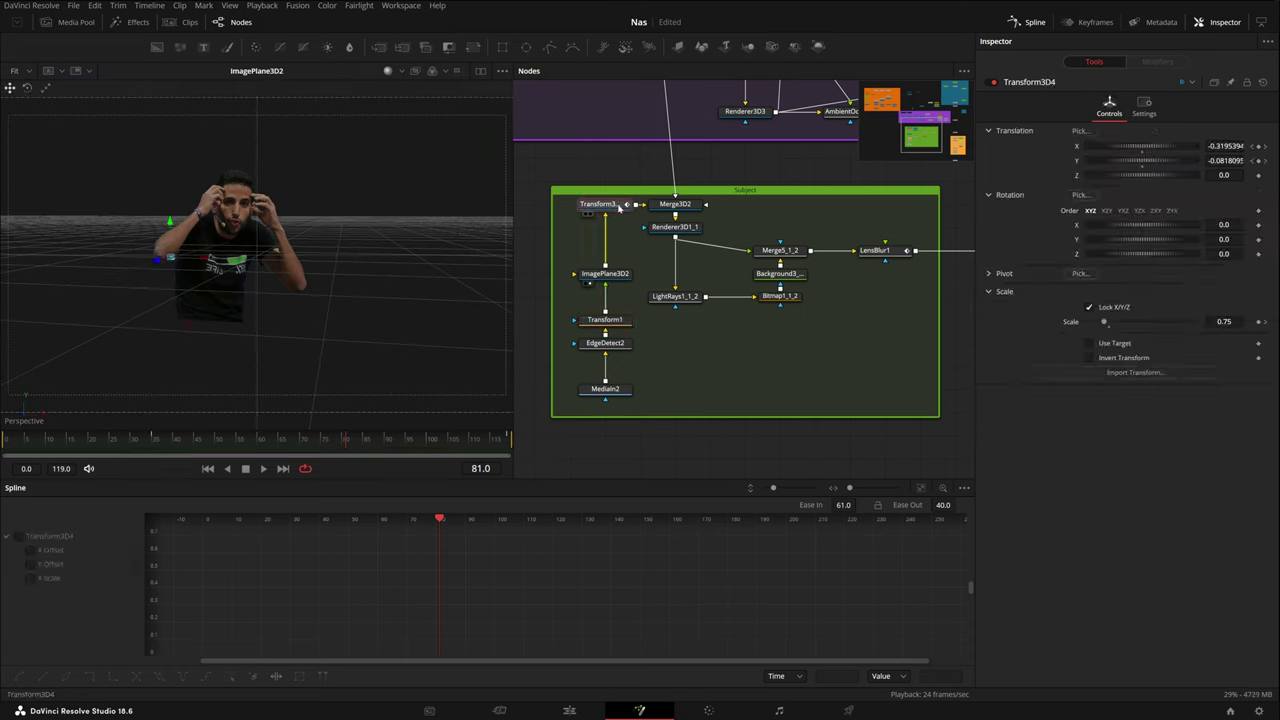
left_click_drag(53, 446, 1, 470)
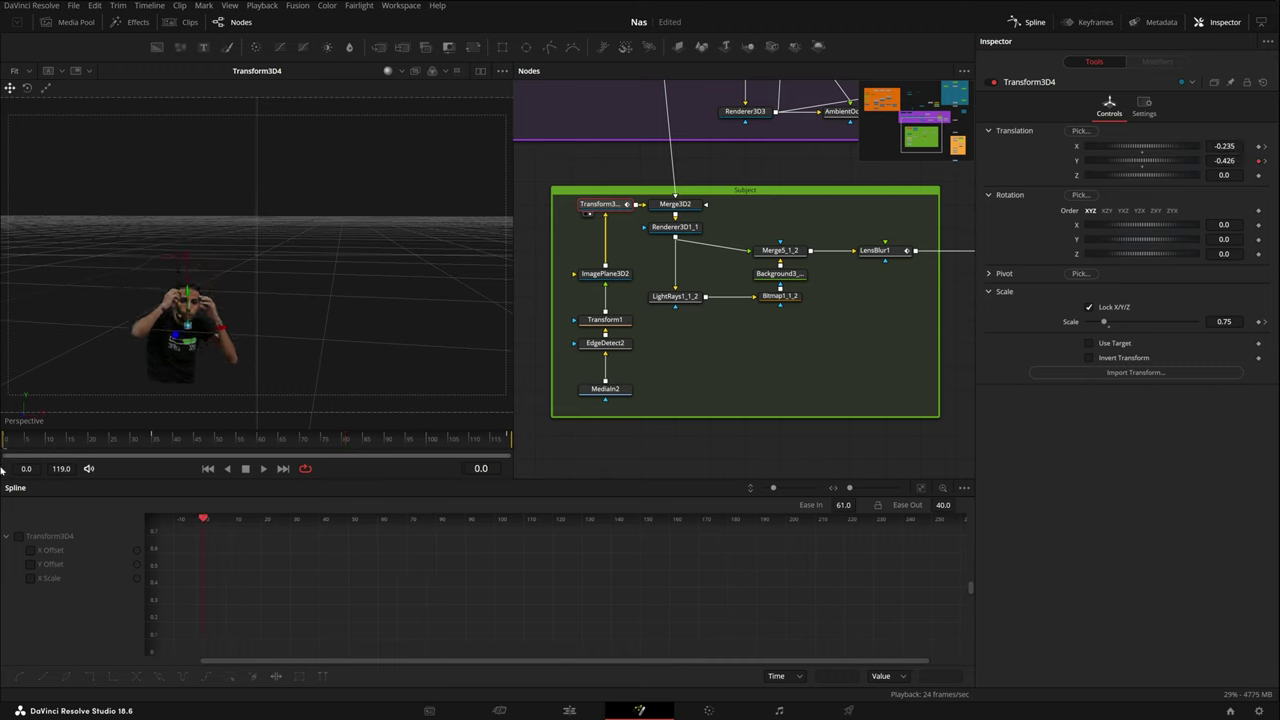
left_click_drag(2, 470, 147, 474)
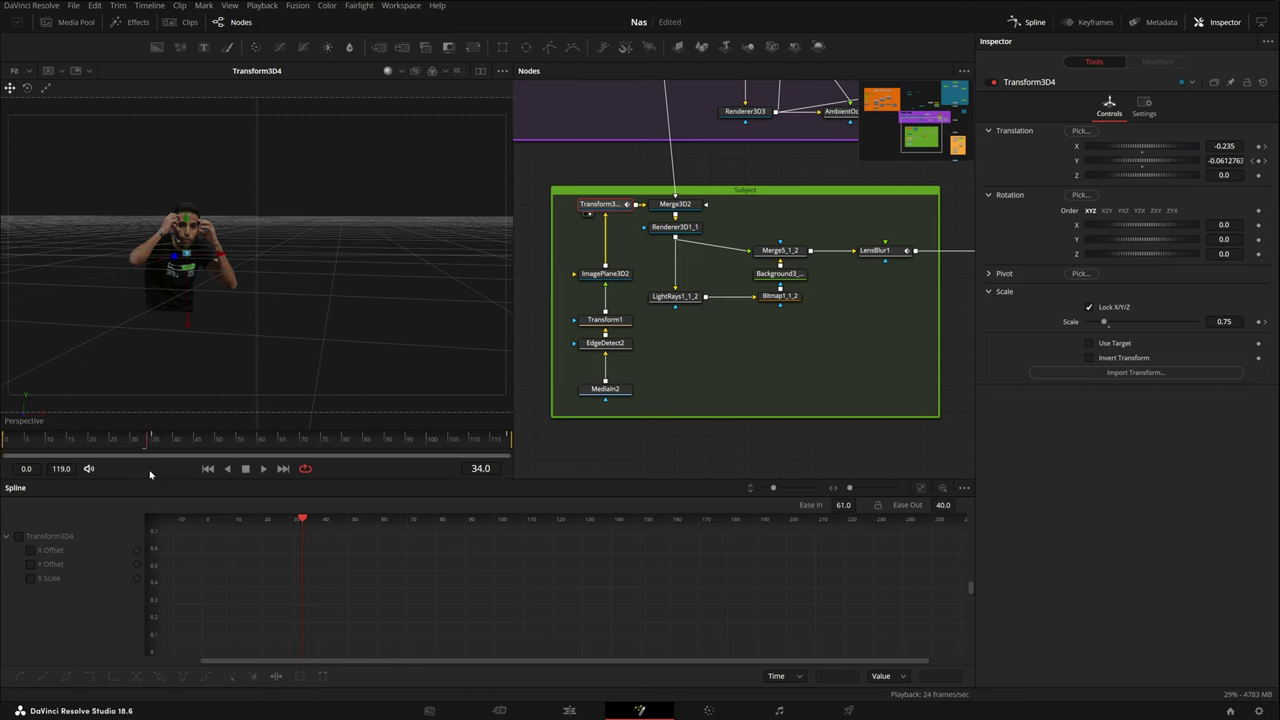
View the subject together with the incoming 3D camera setup at Merge3D2.
left_click(675, 204)
key("1")
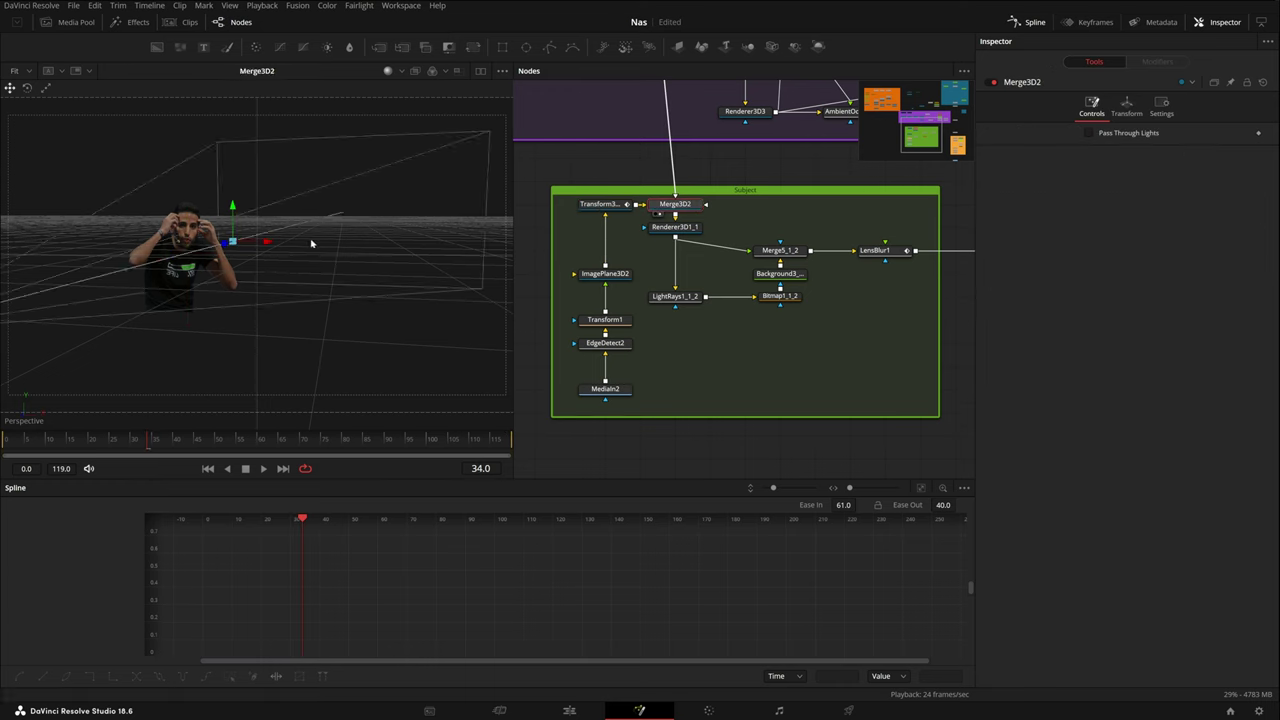
scroll(713, 296, "up", 3)
scroll(713, 296, "down", 3)
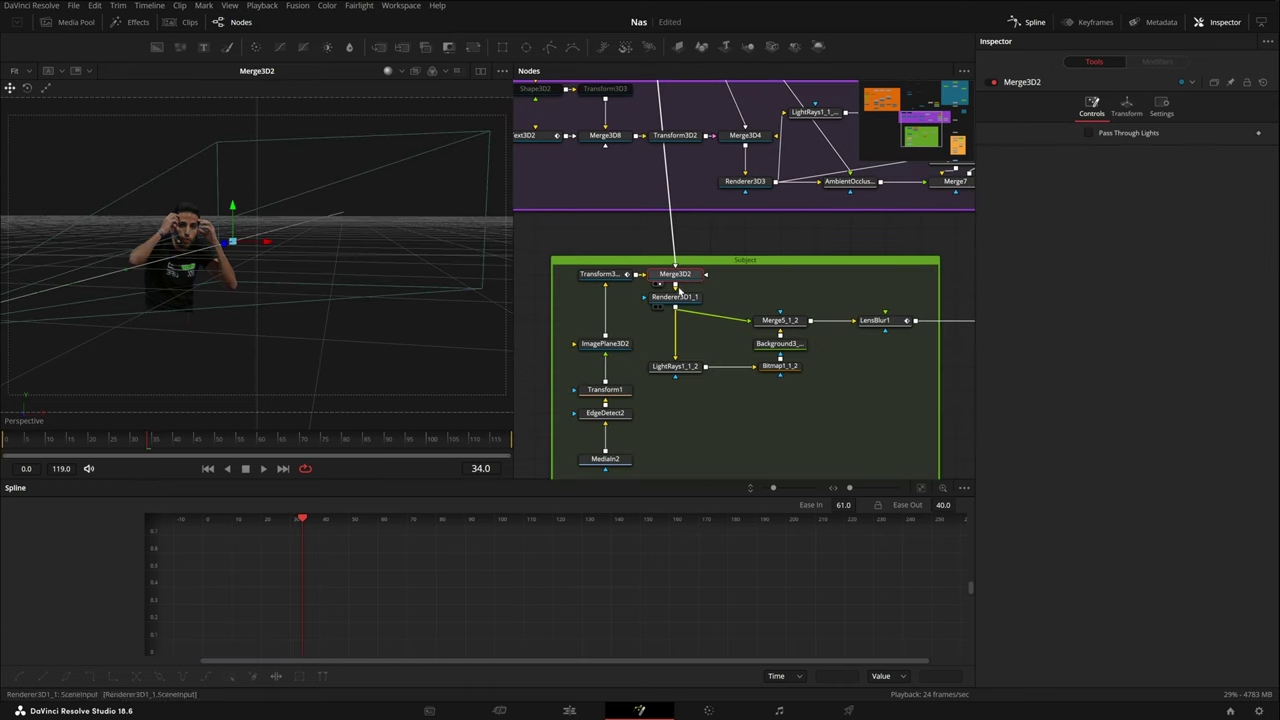
View the rendered subject at Renderer3D1_1 and scrub its animation from the start to frame 100.
left_click(674, 297)
key("1")
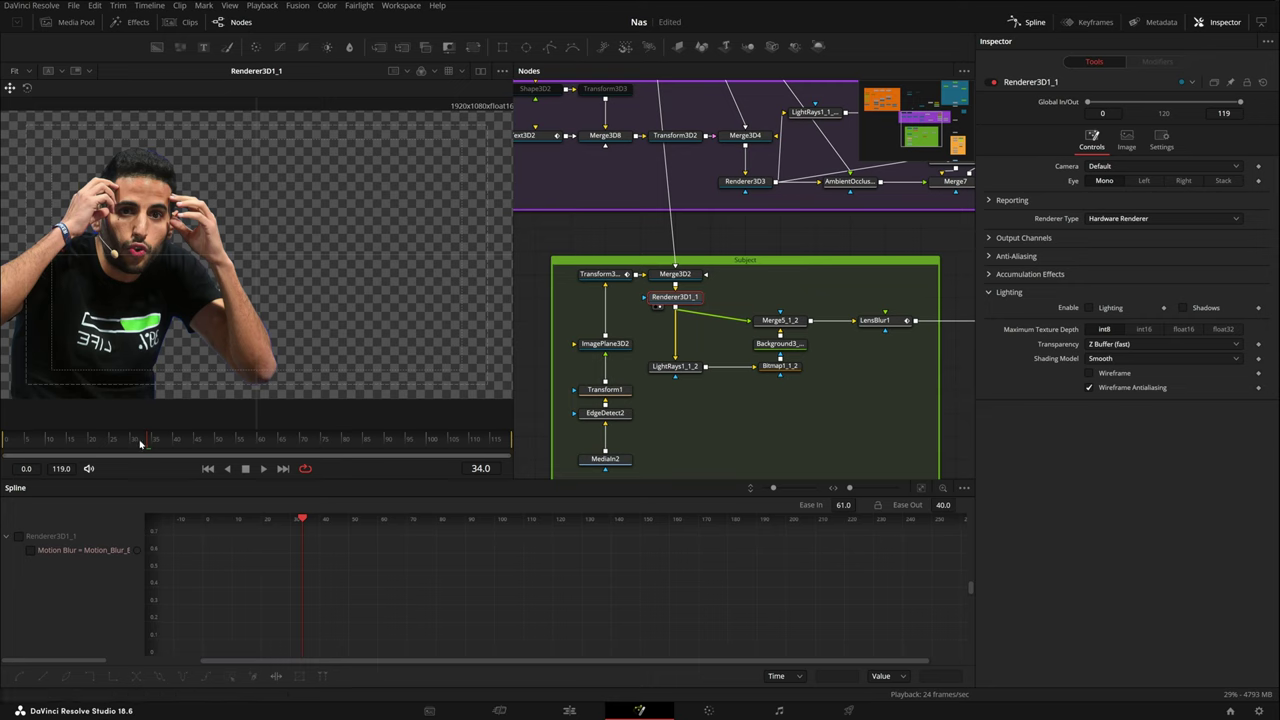
left_click_drag(142, 443, 9, 443)
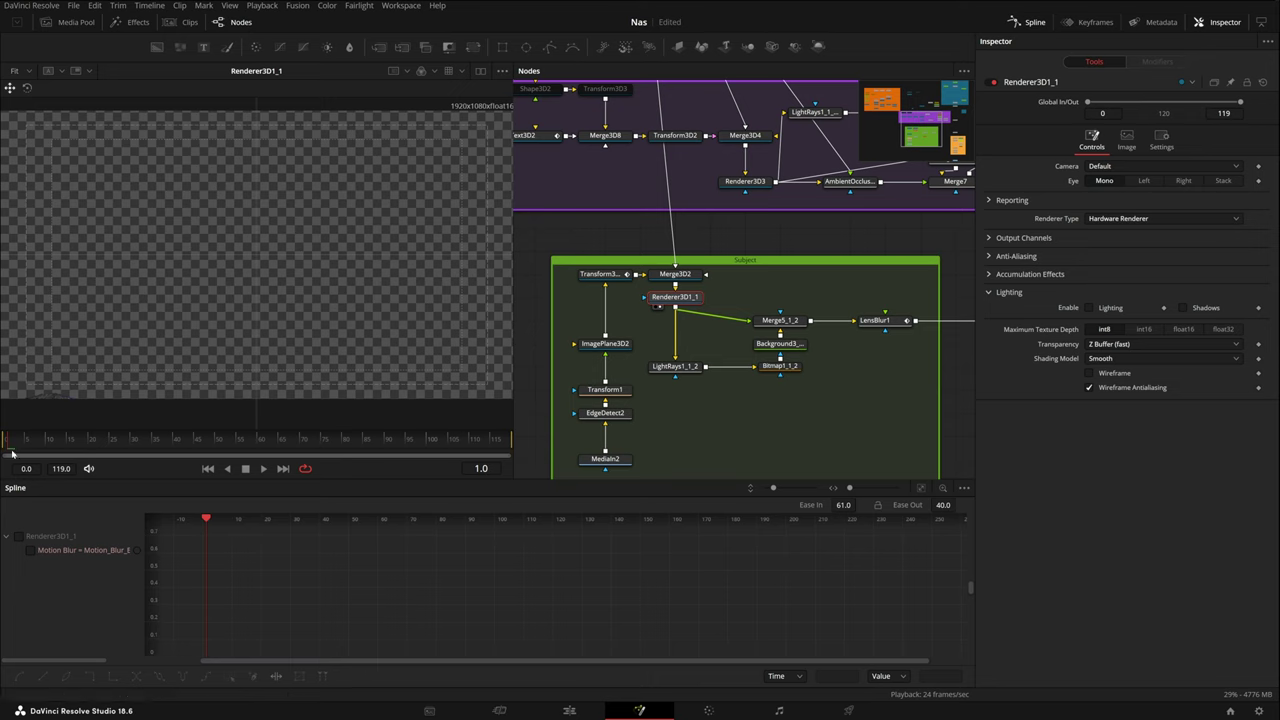
left_click(5, 446)
left_click_drag(5, 452, 428, 467)
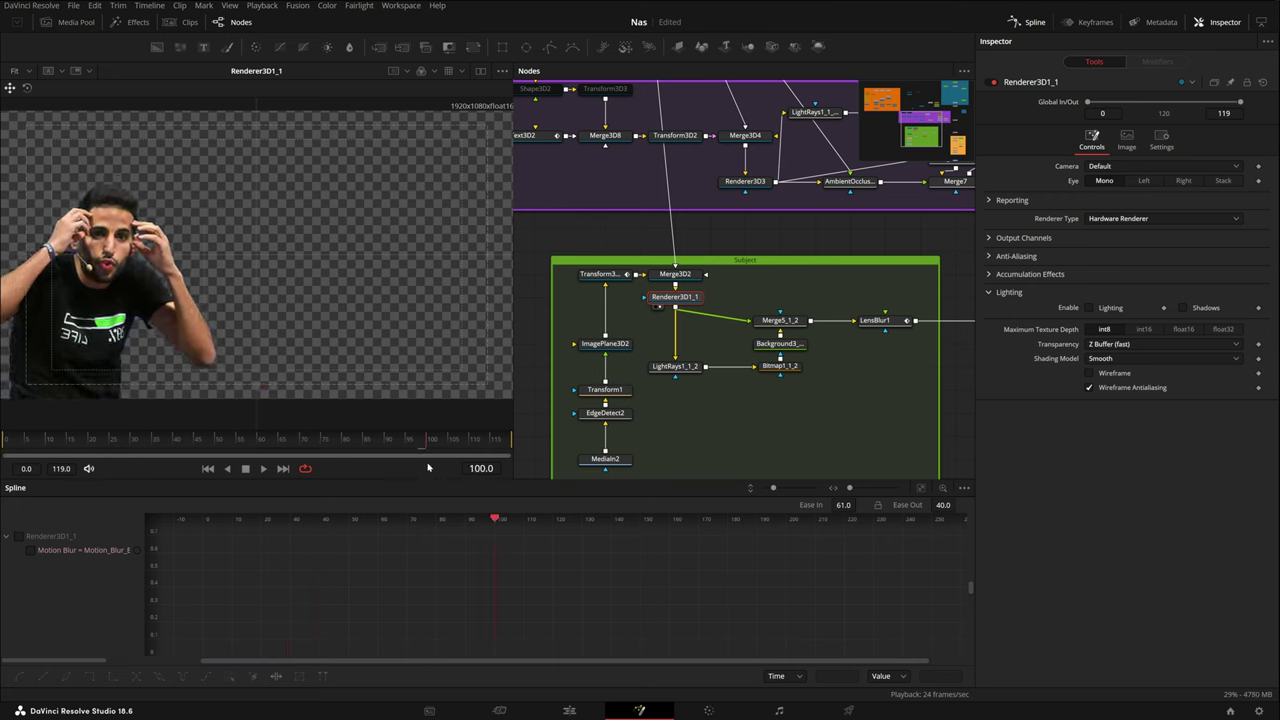
Examine the subject's shadow setup at LightRays1_1_2 and Bitmap1_1_2, and its combined result at Merge5_1_2.
left_click(697, 368)
key("1")
key("1")
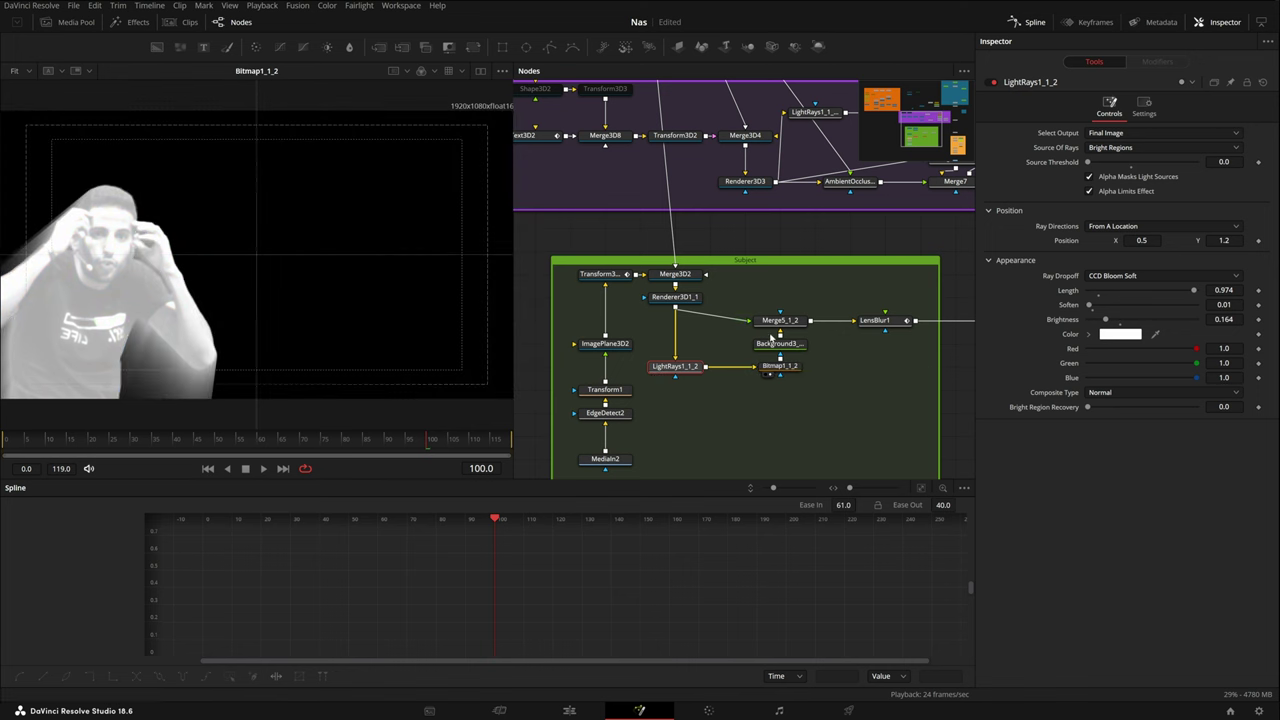
key("1")
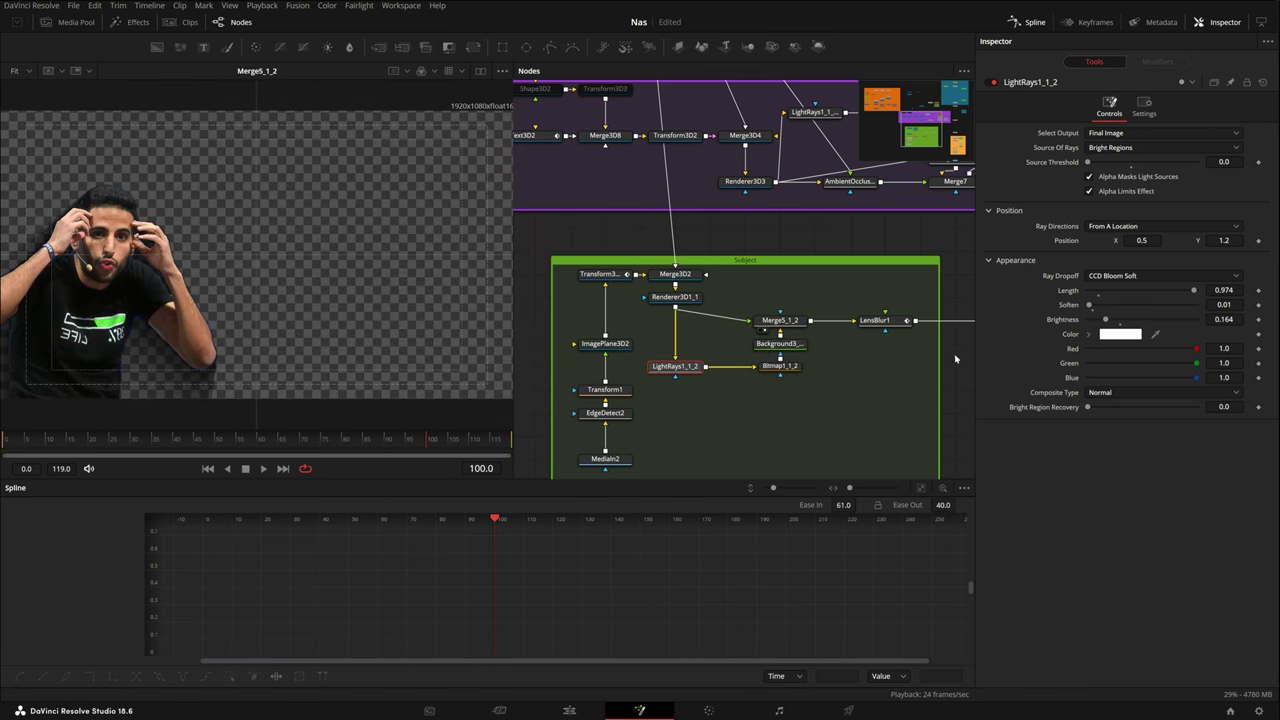
View the subject's blur at LensBlur1 and examine its animated Blur Size.
left_click_drag(873, 368, 665, 382)
left_click(679, 337)
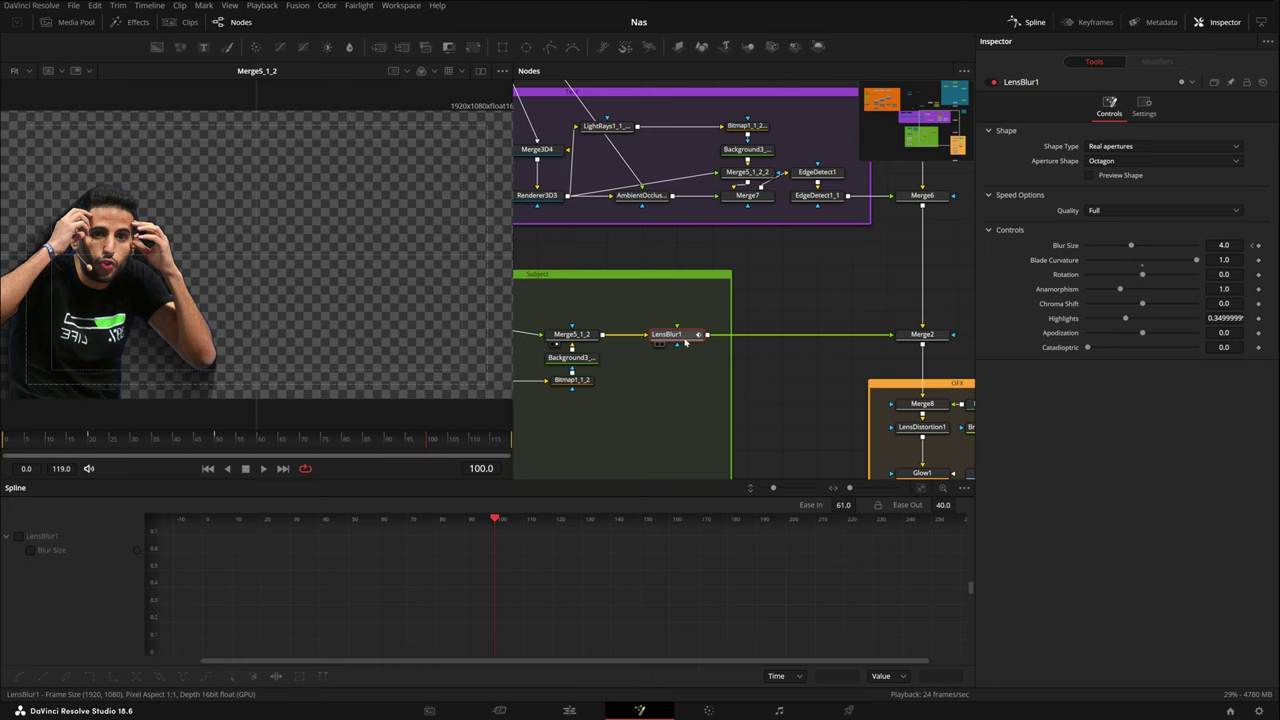
key("1")
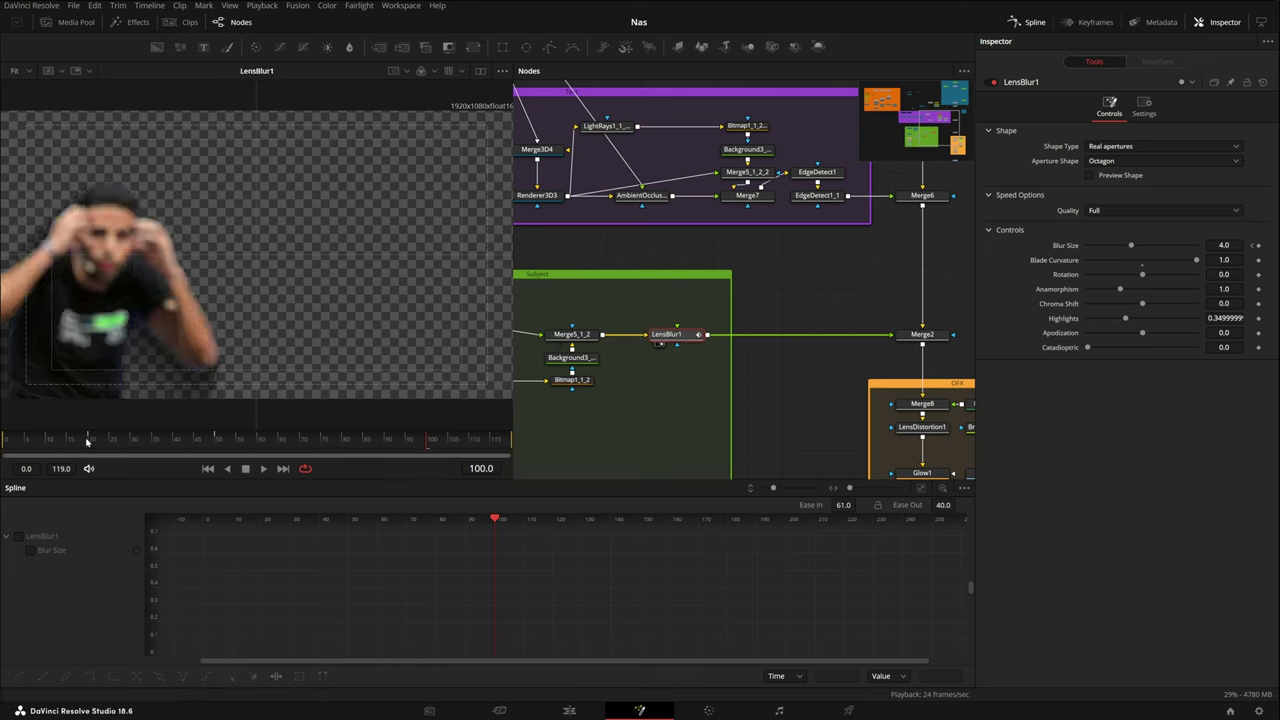
View the subject over the full composition at Merge2 and scrub from frame 18 to 119.
left_click_drag(936, 338, 300, 334)
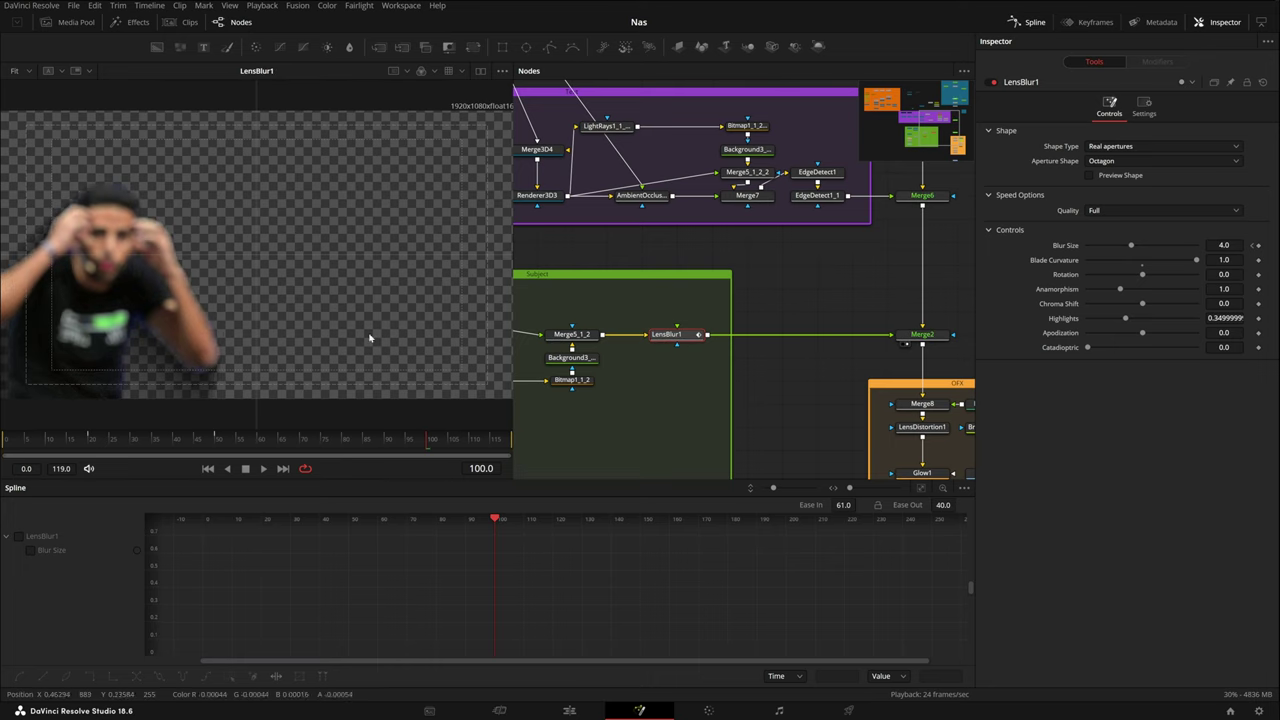
left_click(83, 441)
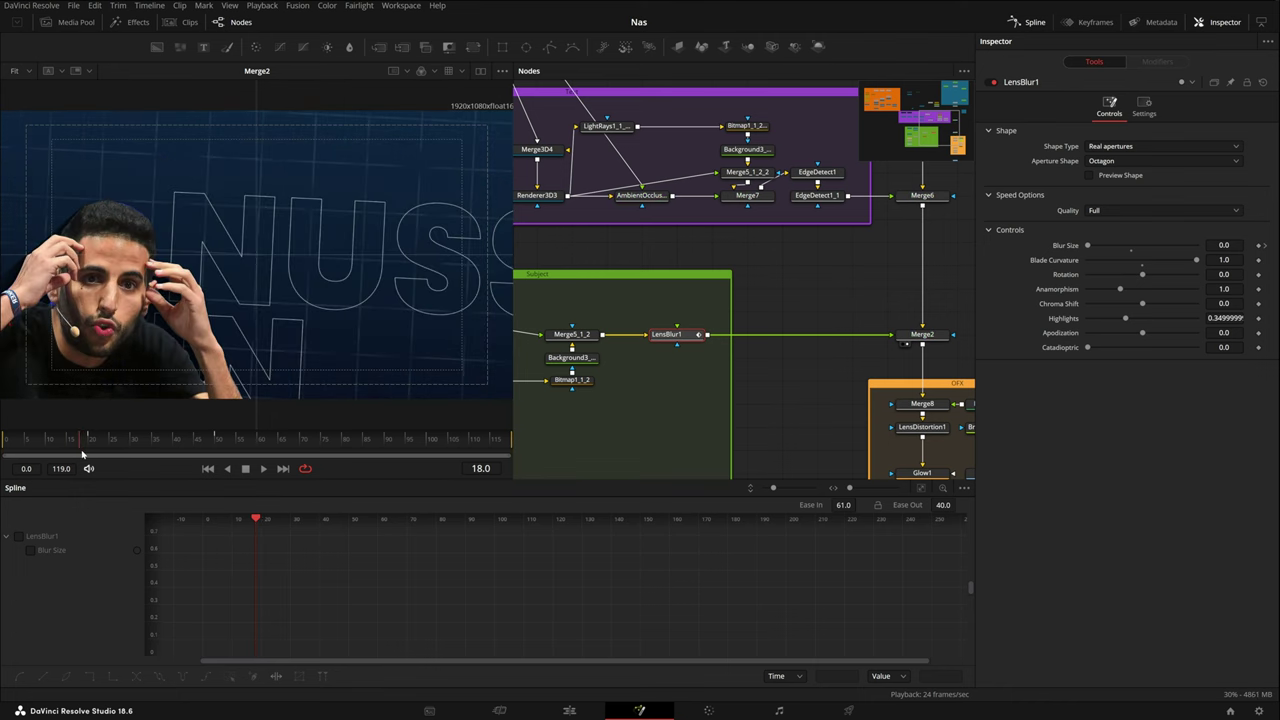
left_click_drag(83, 454, 197, 448)
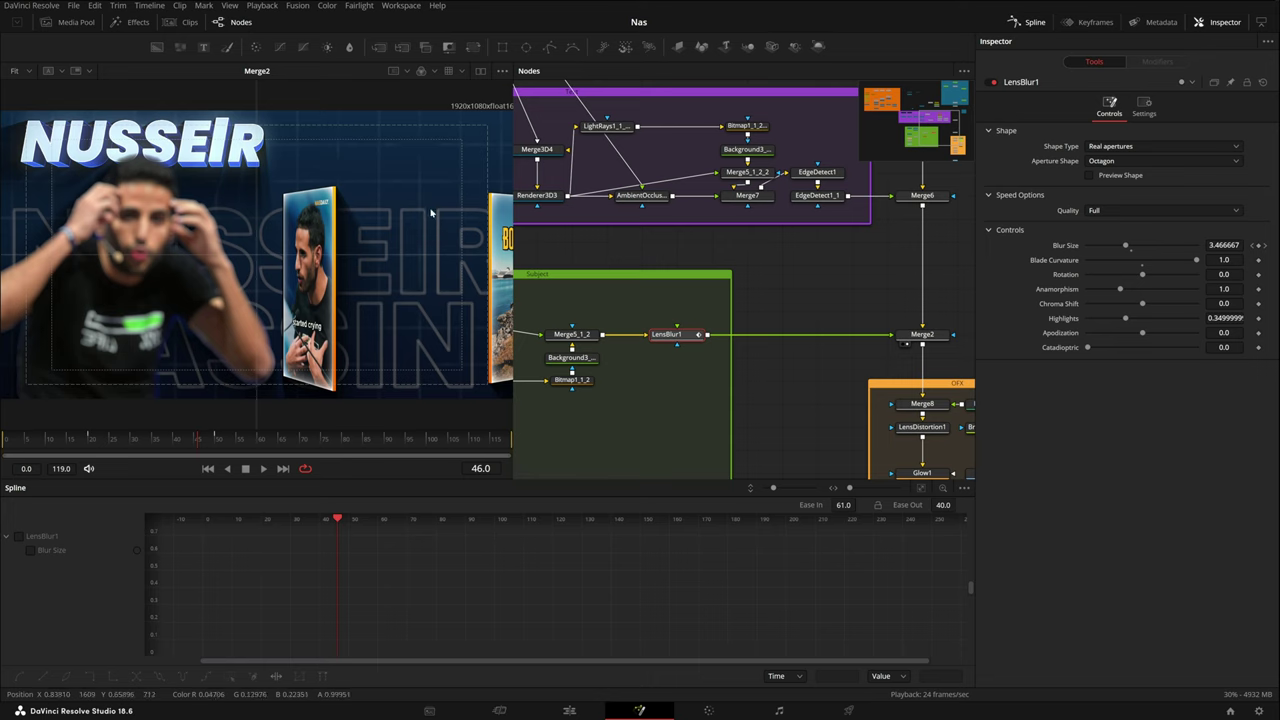
left_click_drag(203, 443, 520, 456)
Examine the blend and size settings of Merge8 in the OFX group.
left_click_drag(829, 308, 682, 251)
left_click_drag(694, 450, 596, 342)
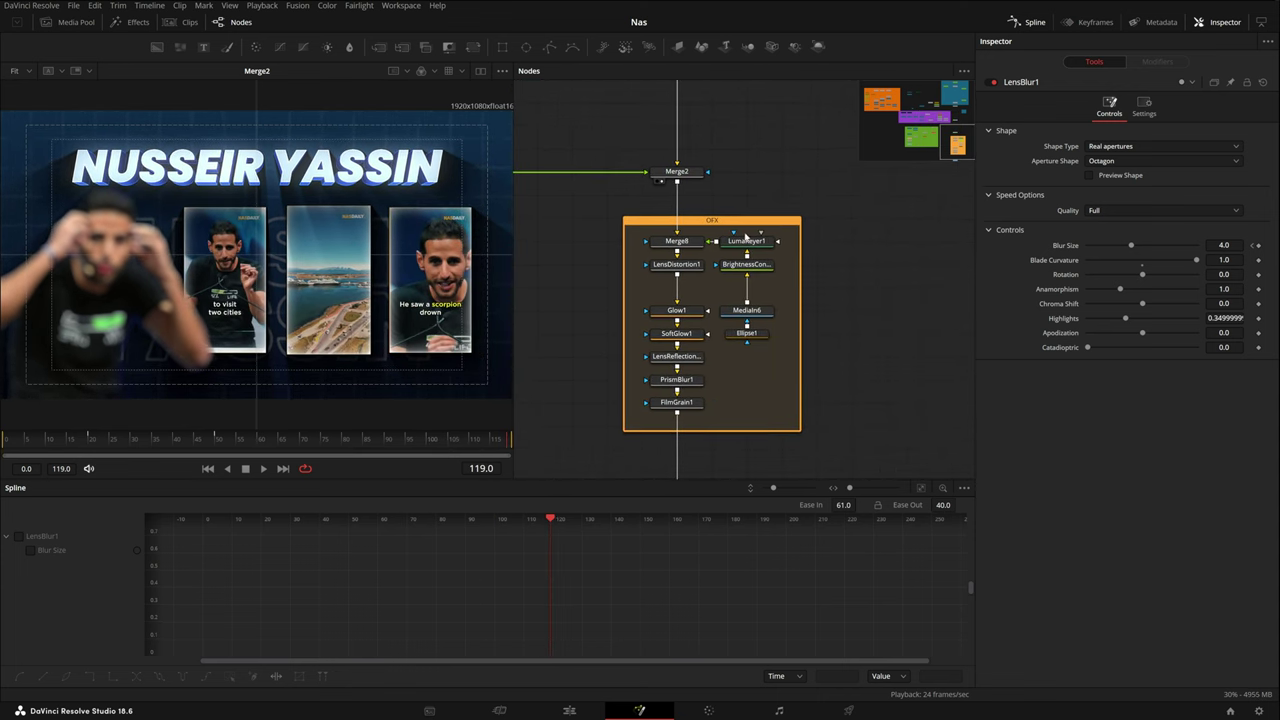
left_click(746, 230)
left_click(688, 243)
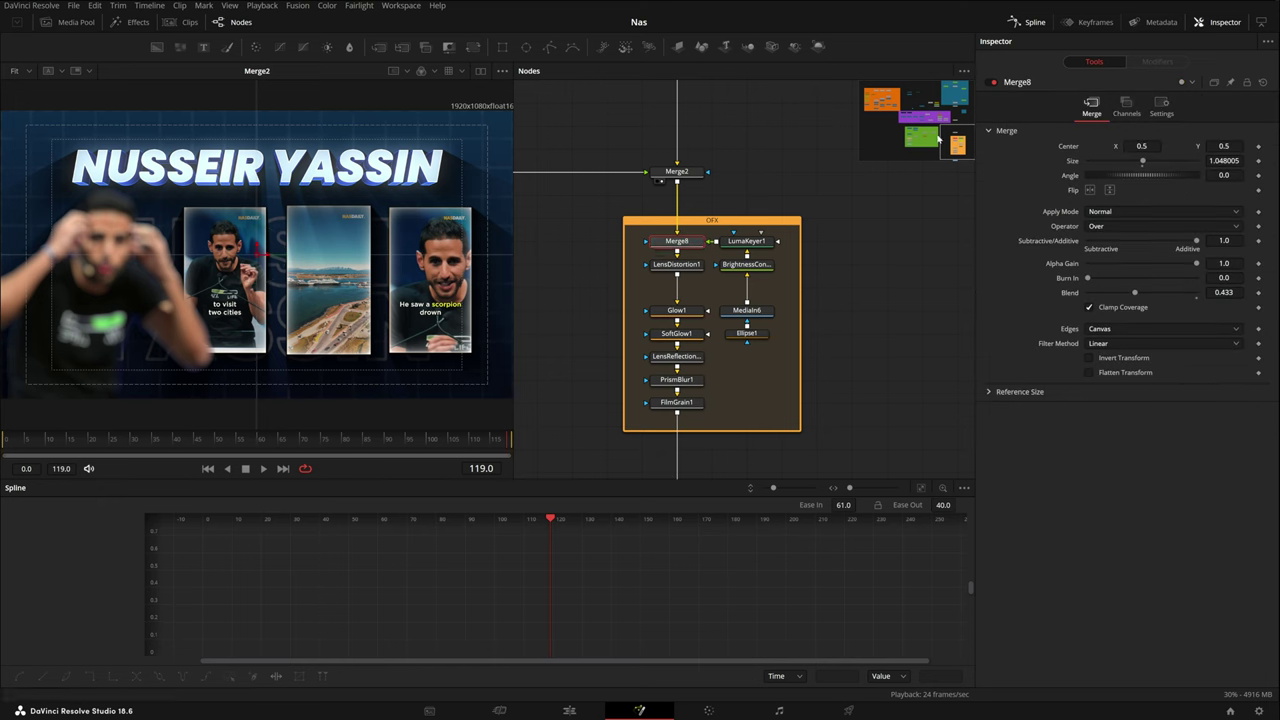
View the Ellipse1-masked particle footage at MediaIn6 and examine its adjustment at BrightnessContrast1.
scroll(885, 180, "up", 3)
left_click_drag(896, 247, 842, 249)
left_click(762, 296)
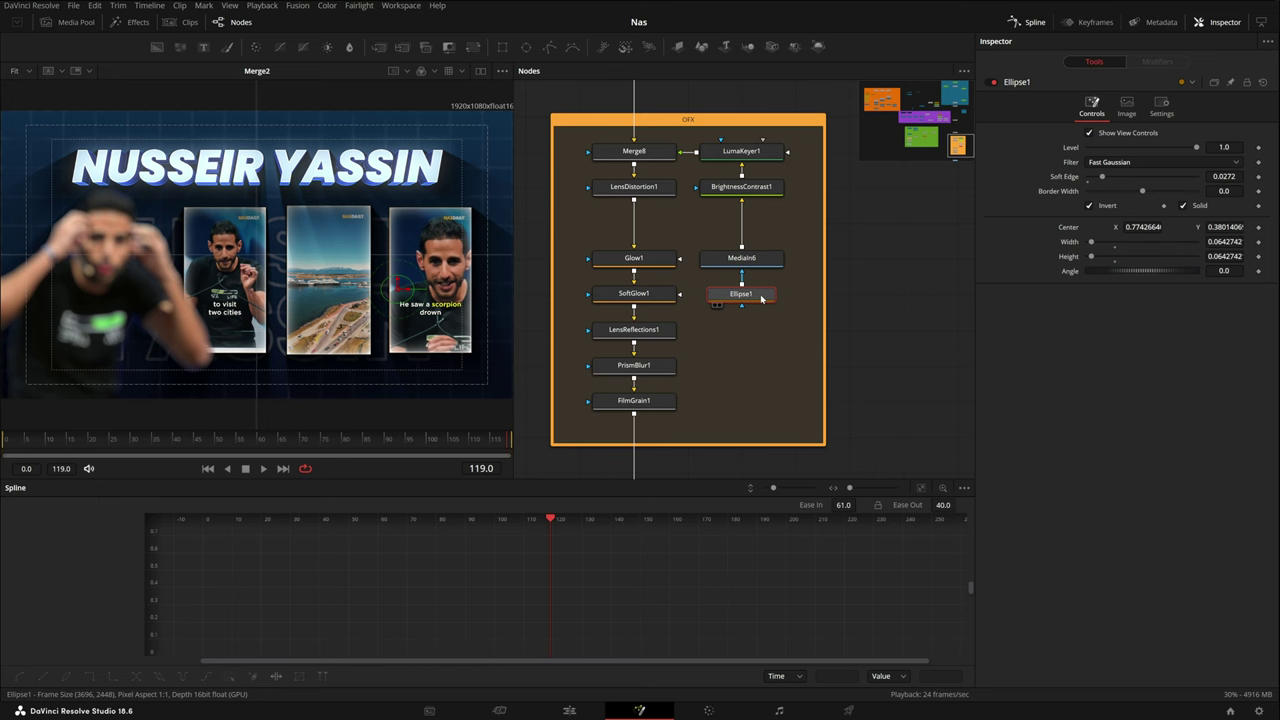
key("1")
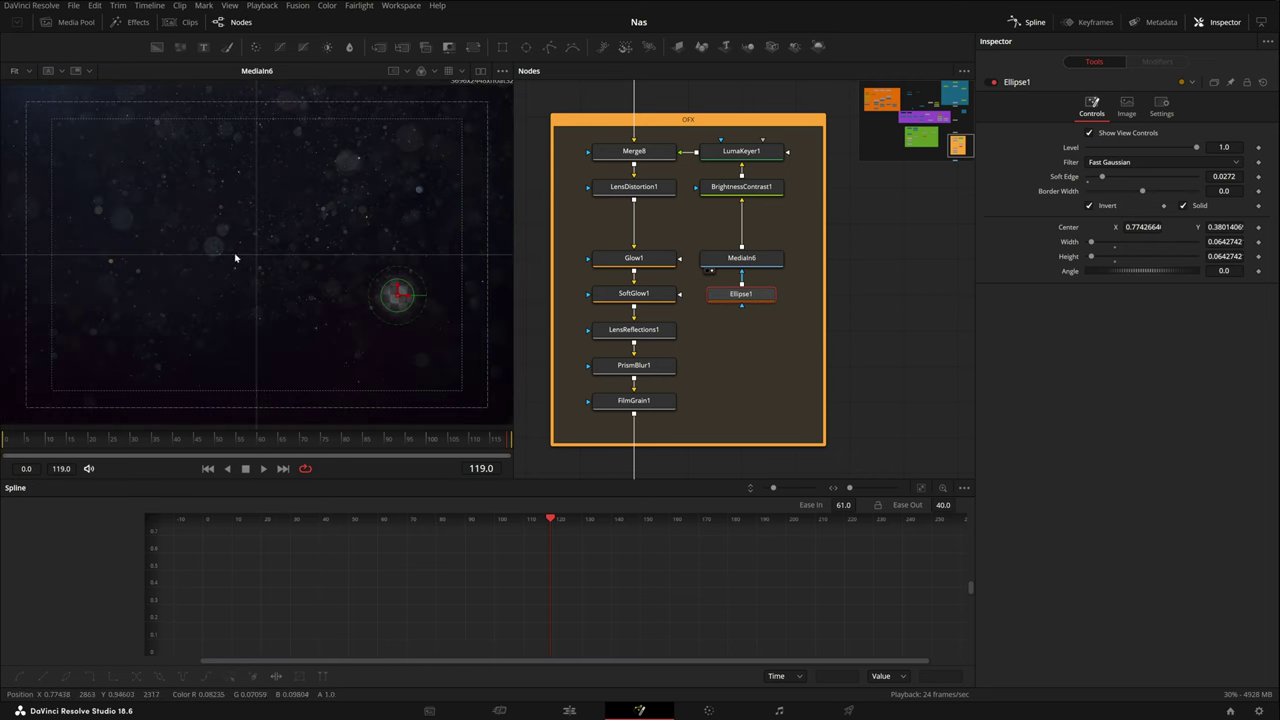
key("1")
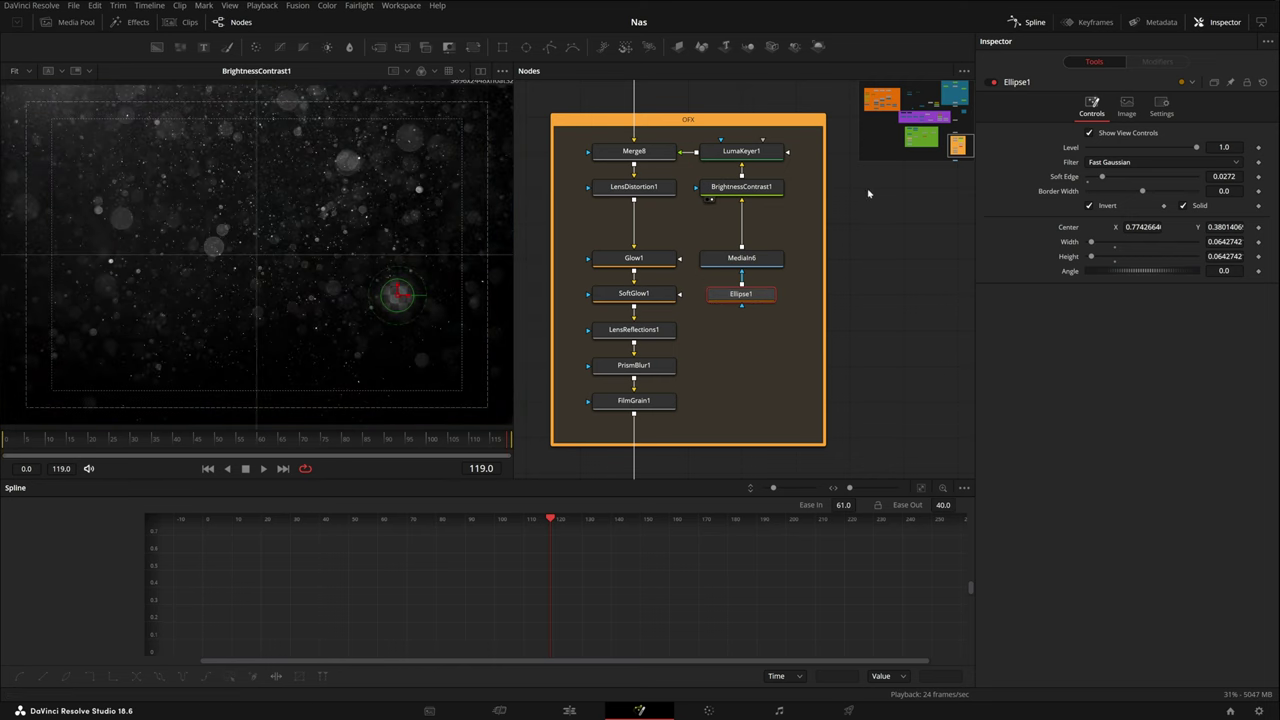
left_click(779, 185)
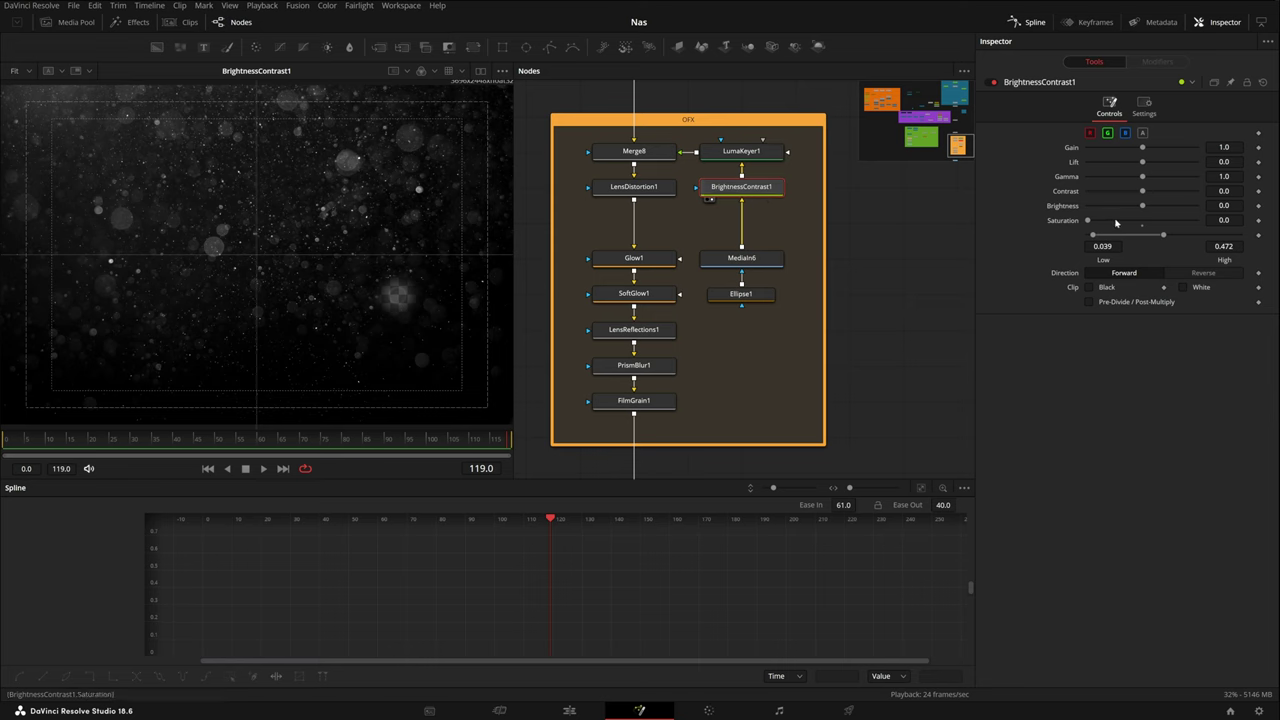
View the keyed particles at LumaKeyer1 and compare them with the BrightnessContrast1 output.
left_click(766, 153)
key("1")
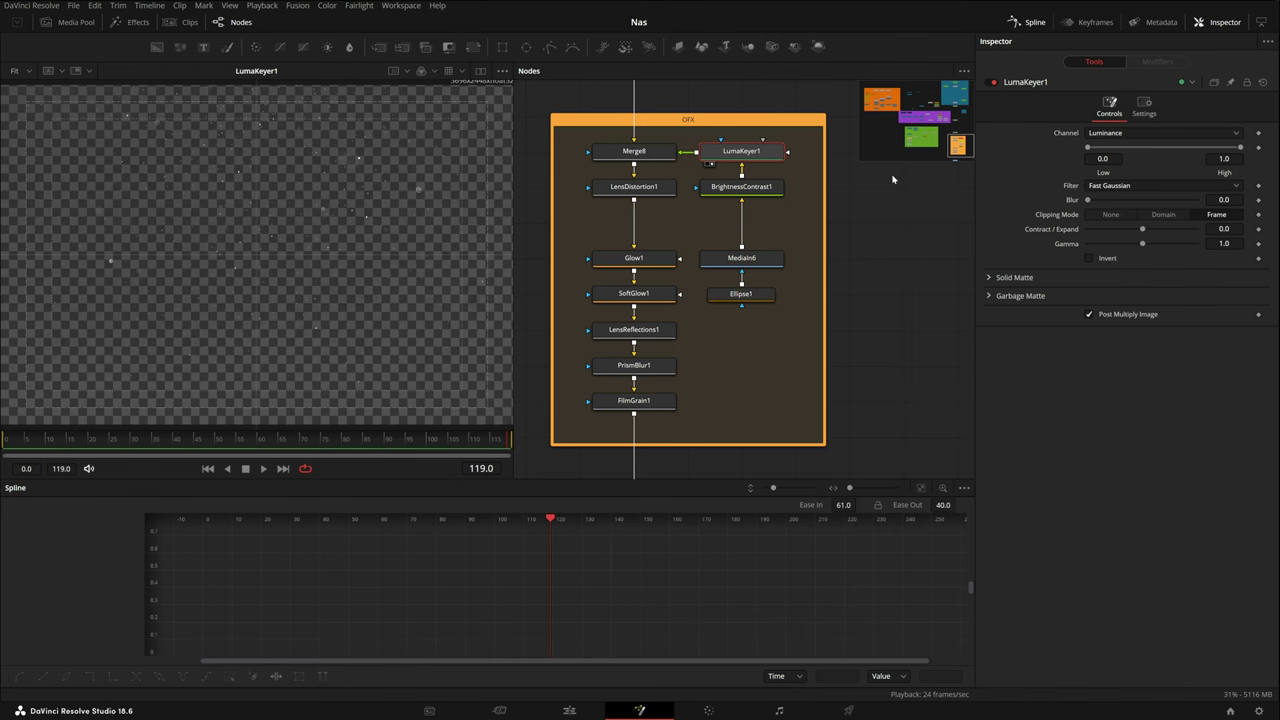
left_click(709, 199)
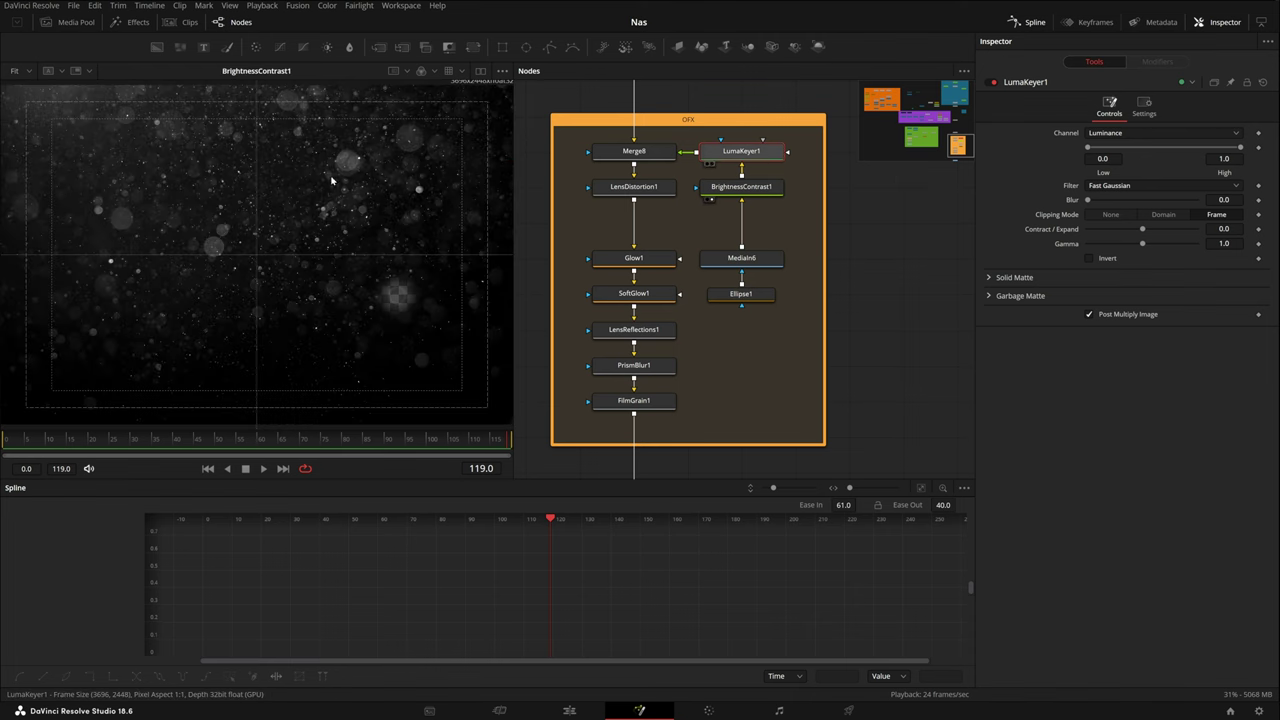
key("1")
left_click(888, 220)
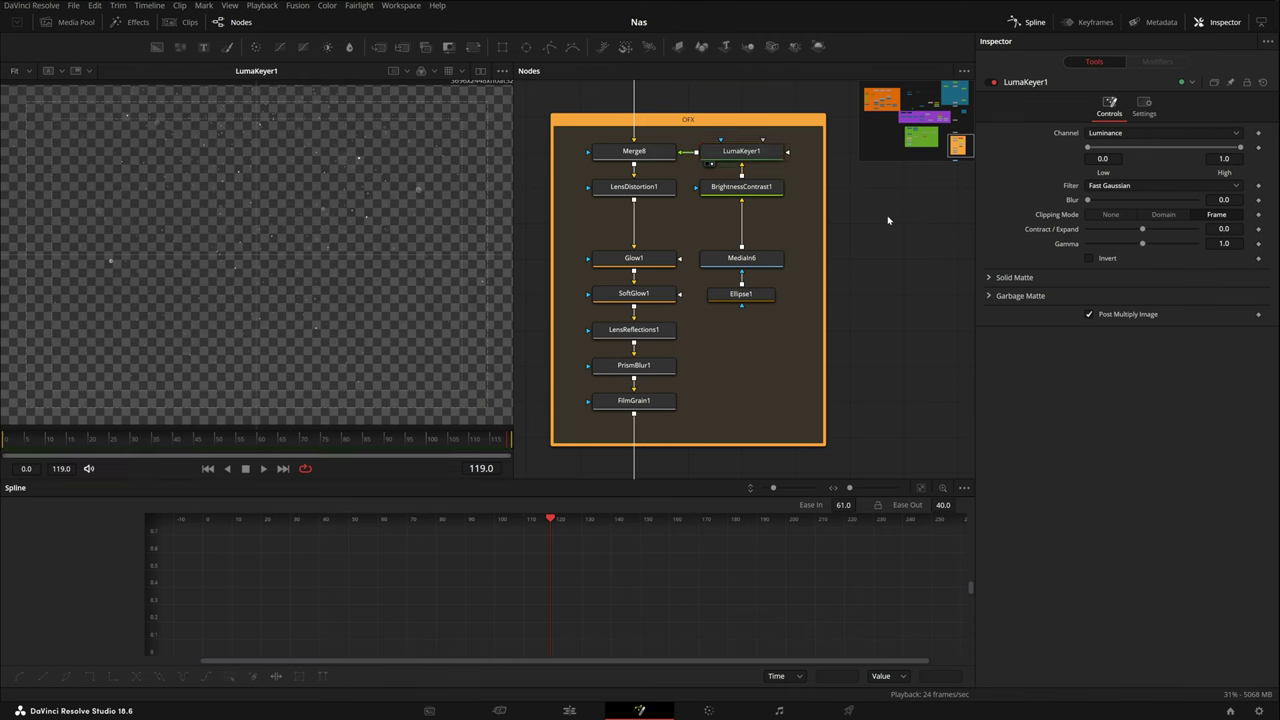
View the composite at Merge8 and compare it with the LensDistortion1 output, examining the distortion settings.
left_click(603, 164)
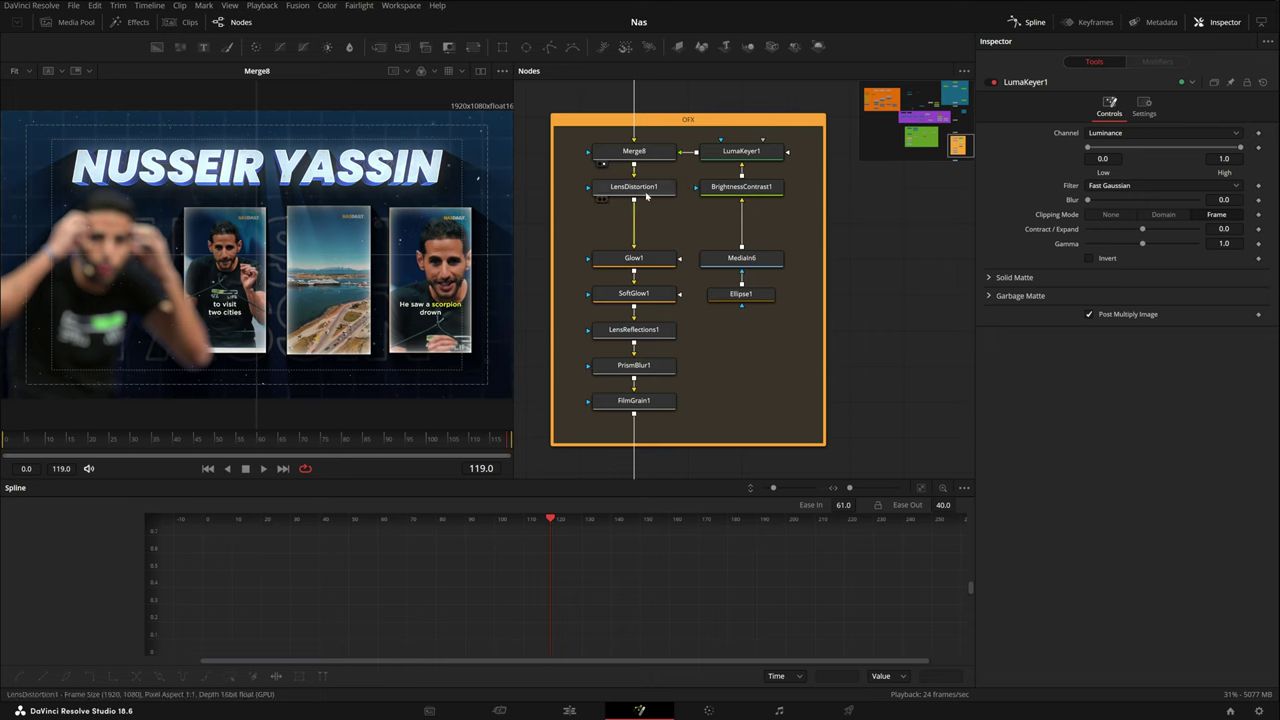
left_click(650, 190)
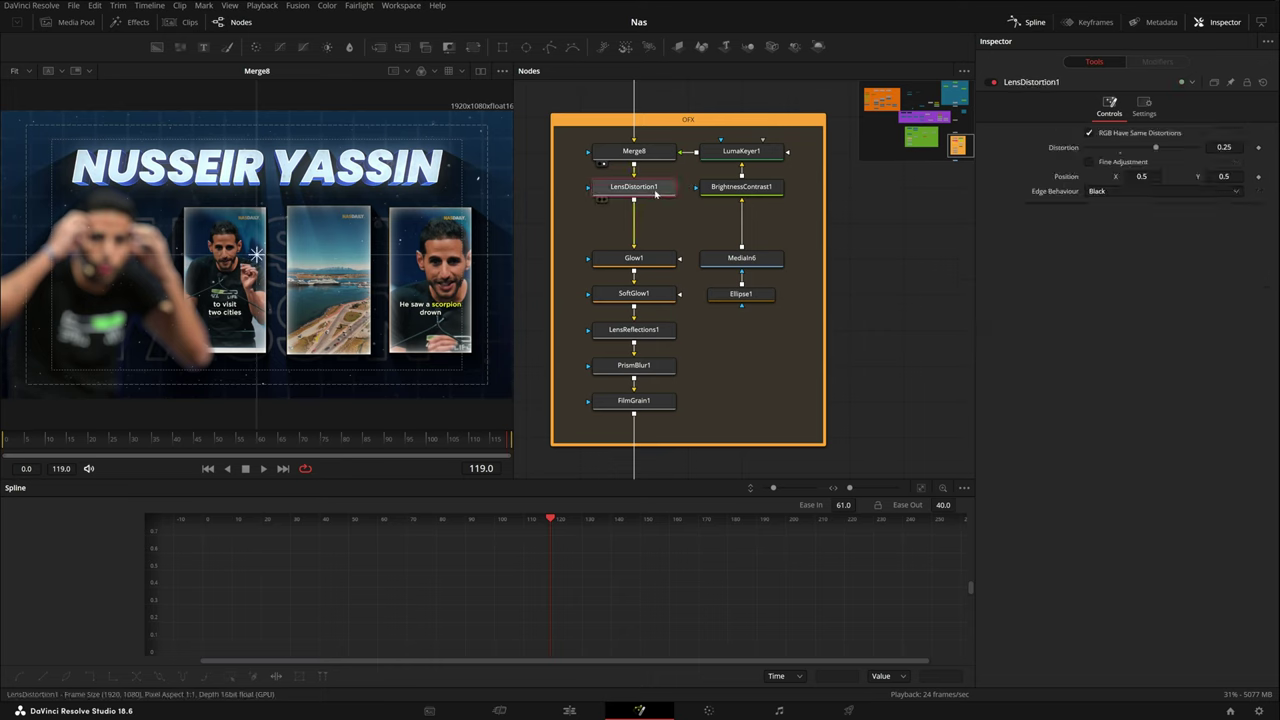
key("1")
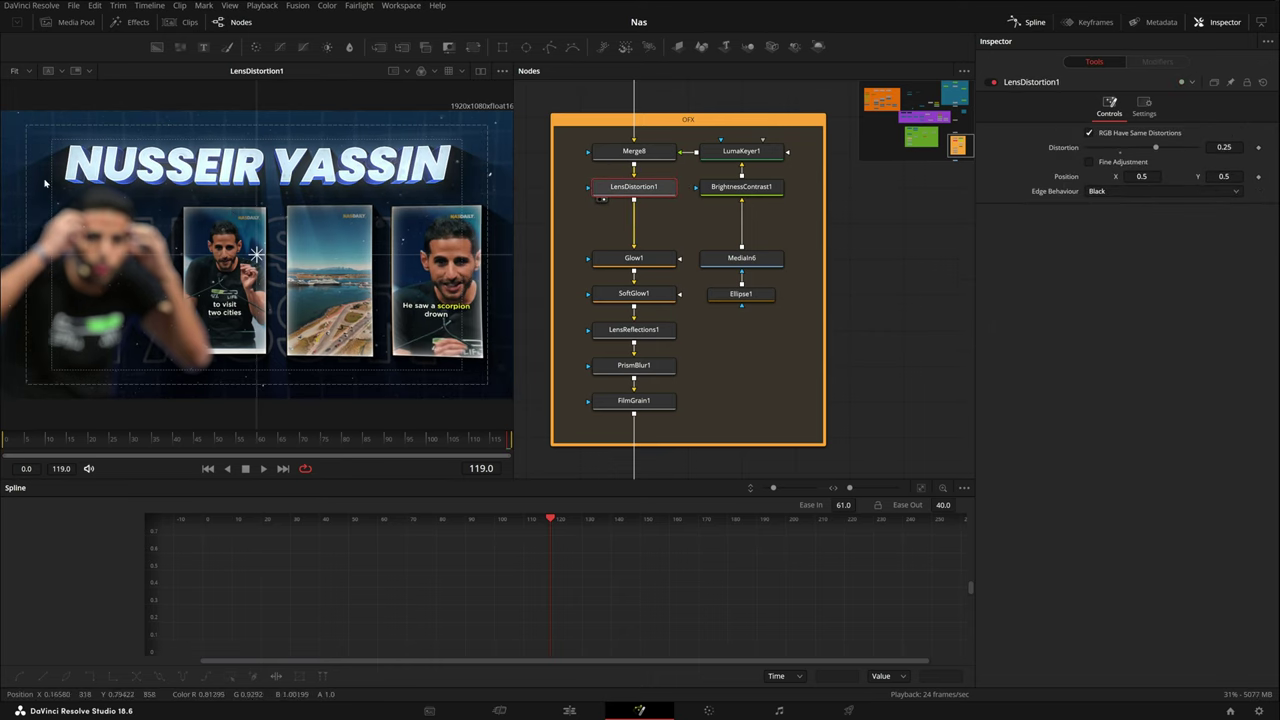
View the composite at Glow1 and SoftGlow1 in turn and examine the settings of both glow effects.
left_click(634, 258)
key("1")
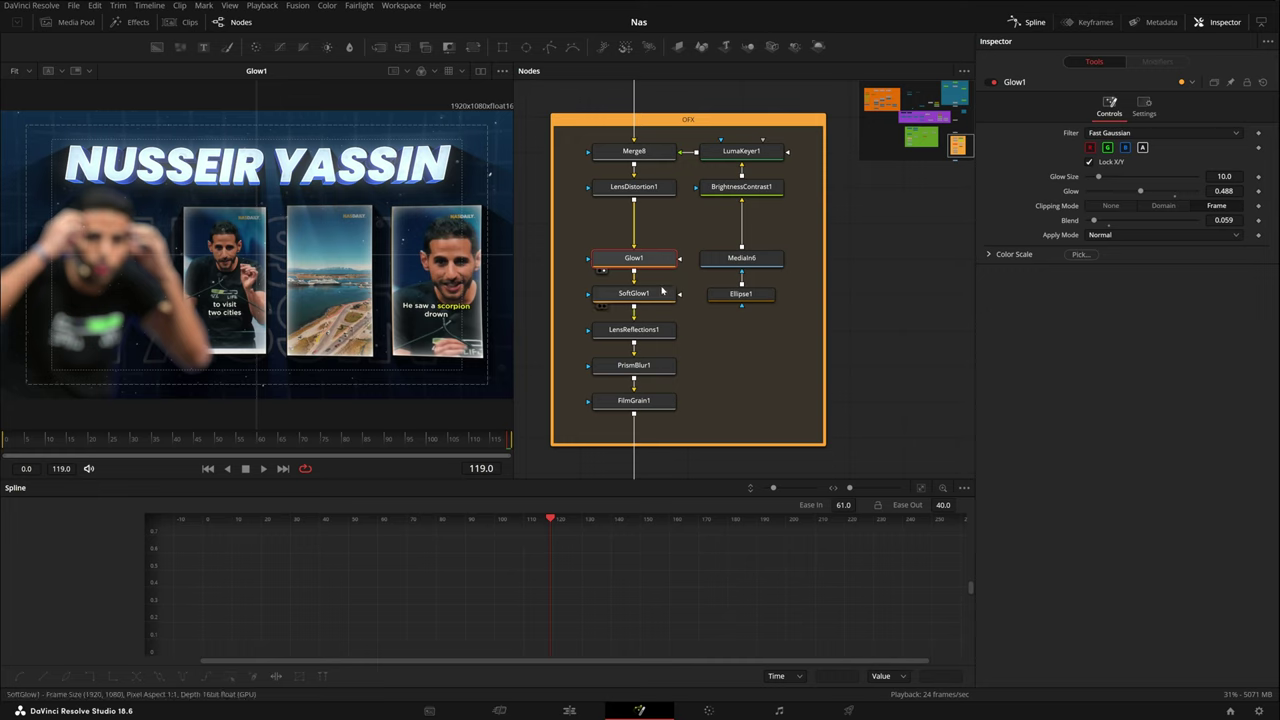
mouse_move(665, 291)
left_mouse_down()
mouse_move(519, 301)
mouse_move(658, 293)
left_mouse_up()
key("1")
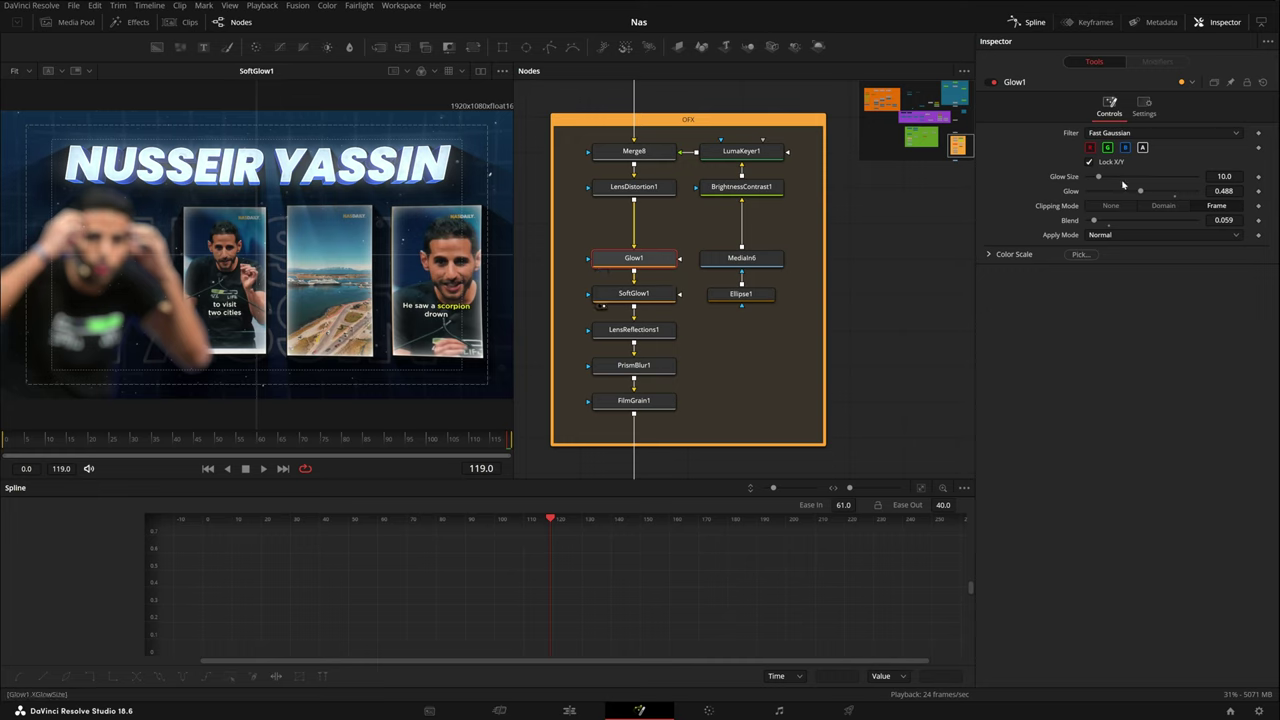
left_click(658, 293)
scroll(655, 265, "down", 2)
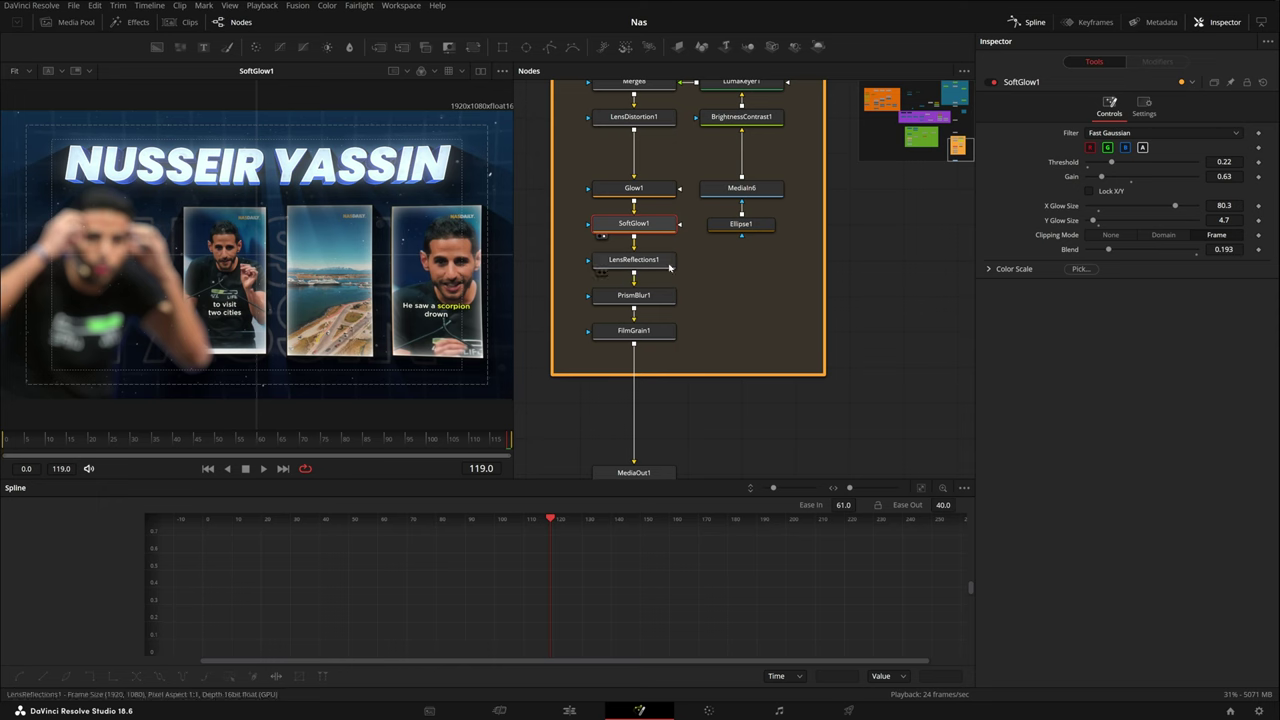
View the composite at LensReflections1, examine its settings, and preview the animation from frame 20 to 117.
left_click(669, 264)
key("1")
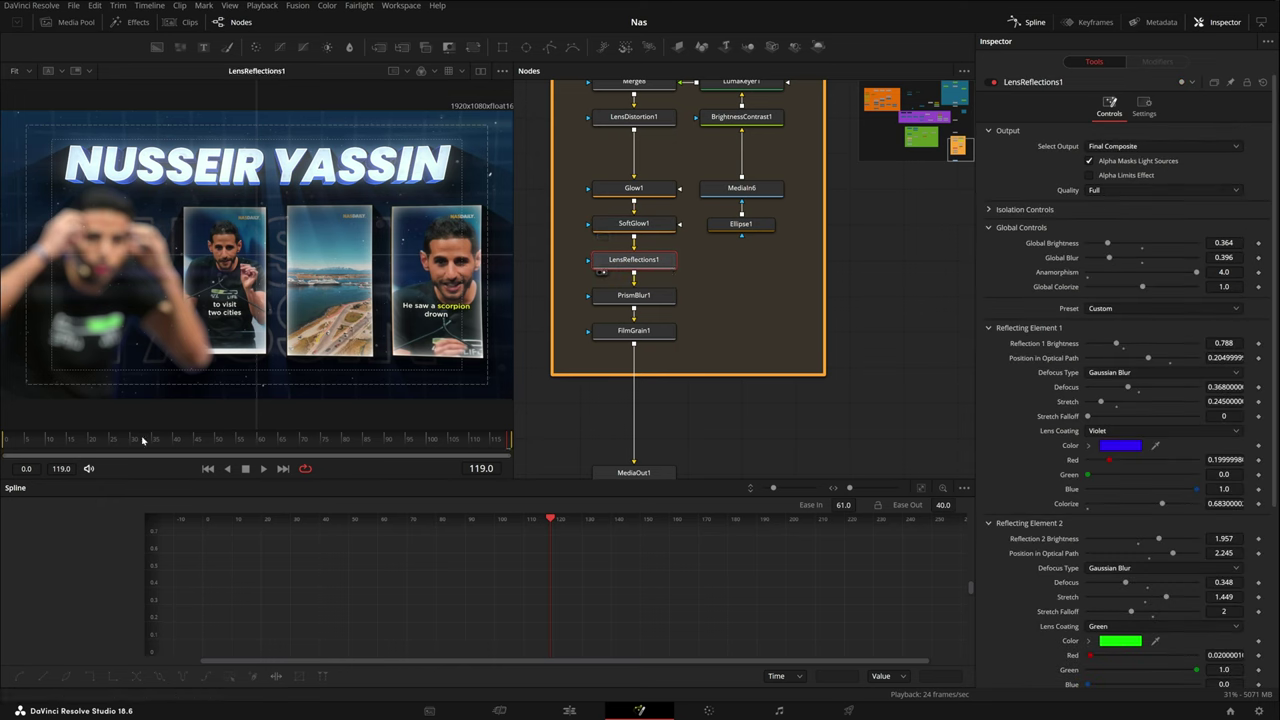
left_click(90, 440)
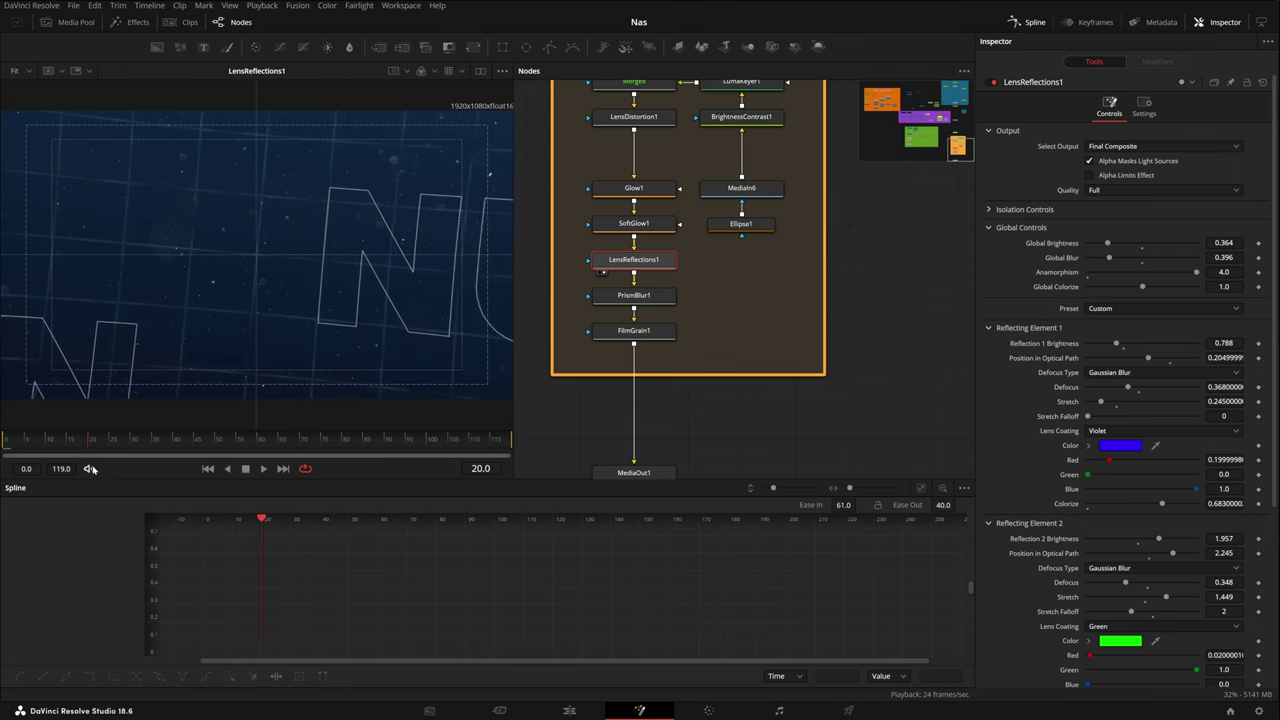
key("space")
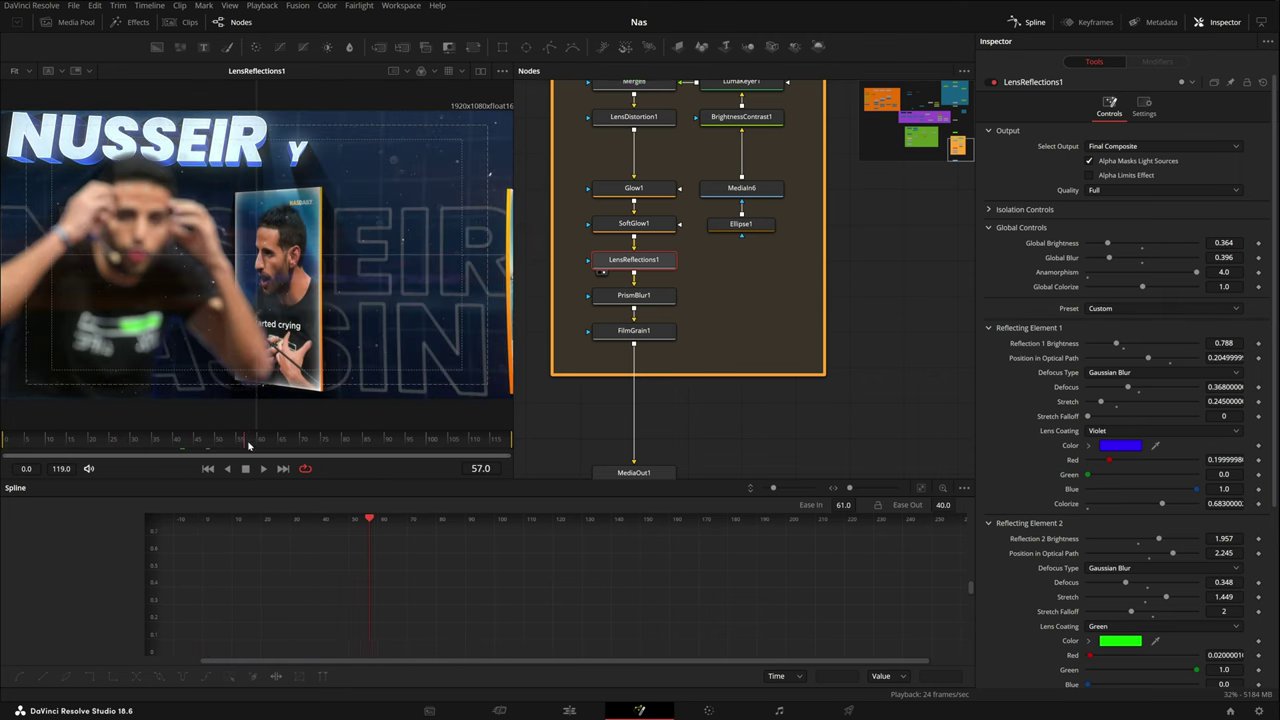
left_click_drag(249, 445, 499, 437)
View the composite at PrismBlur1 and the final output at MediaOut1, with the entire node graph in view.
left_click(603, 308)
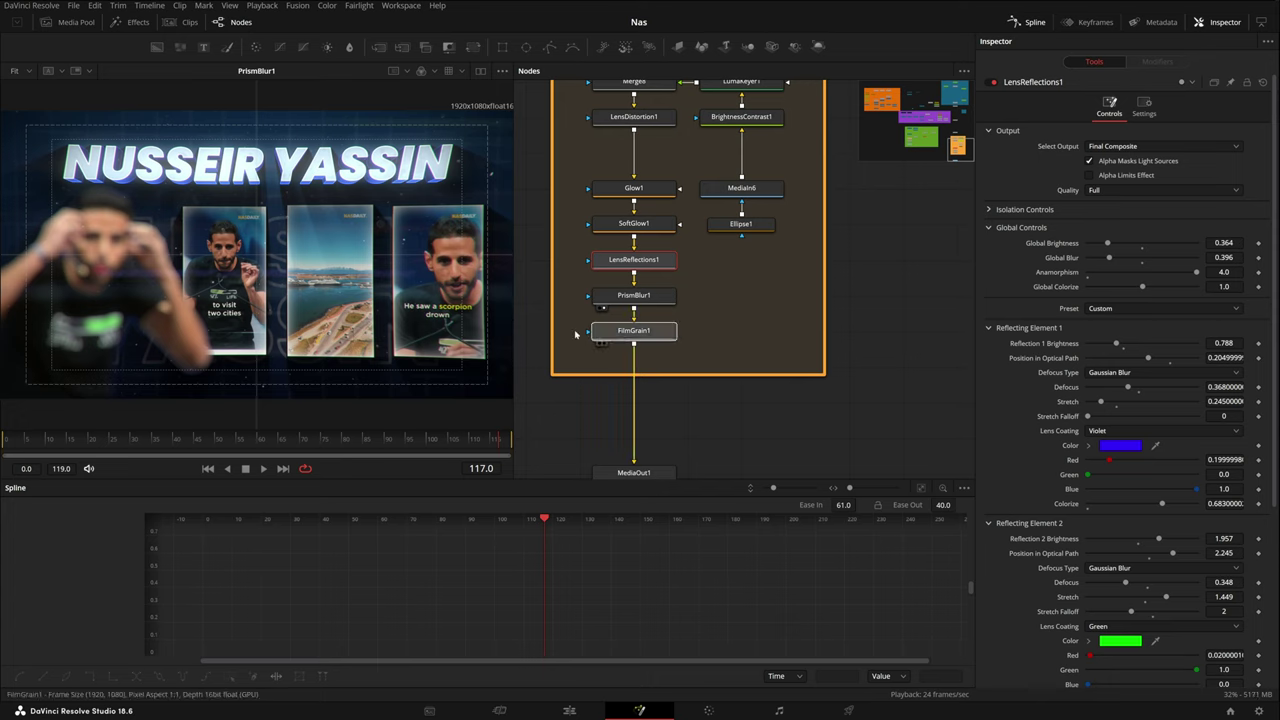
scroll(575, 334, "down", 3)
left_click(651, 368)
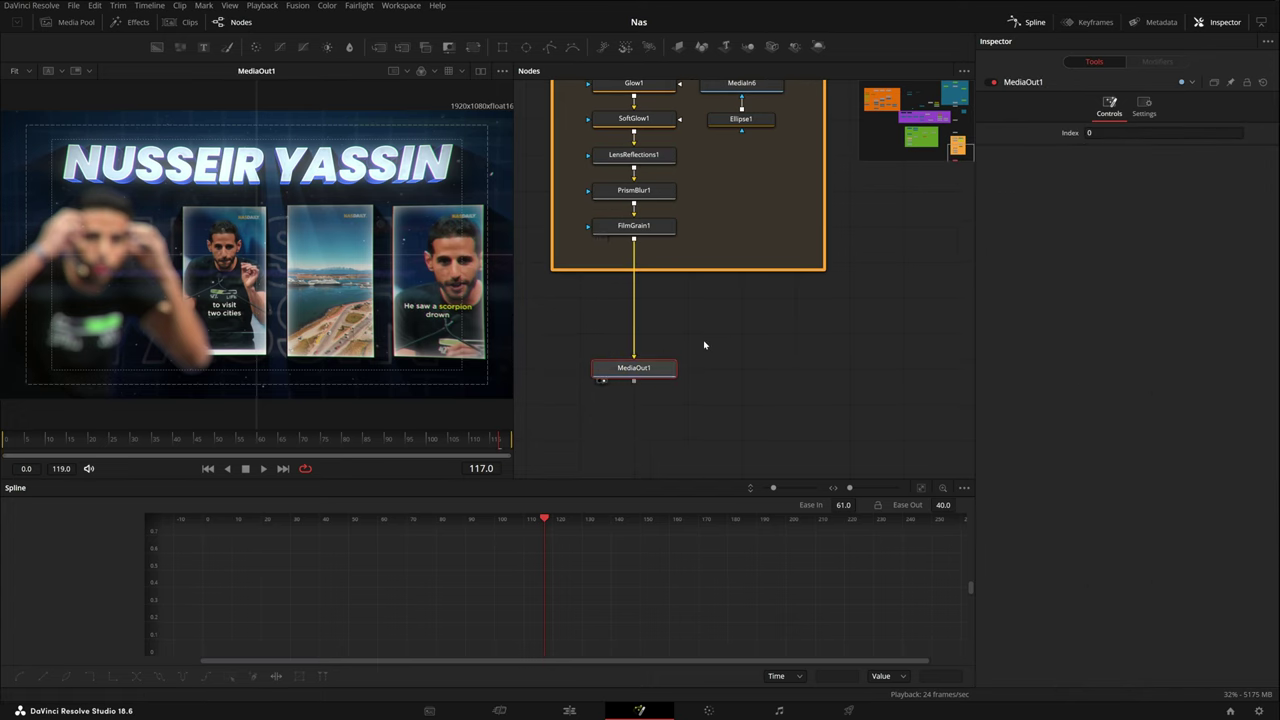
scroll(704, 345, "down", 5)
left_click_drag(760, 198, 950, 301)
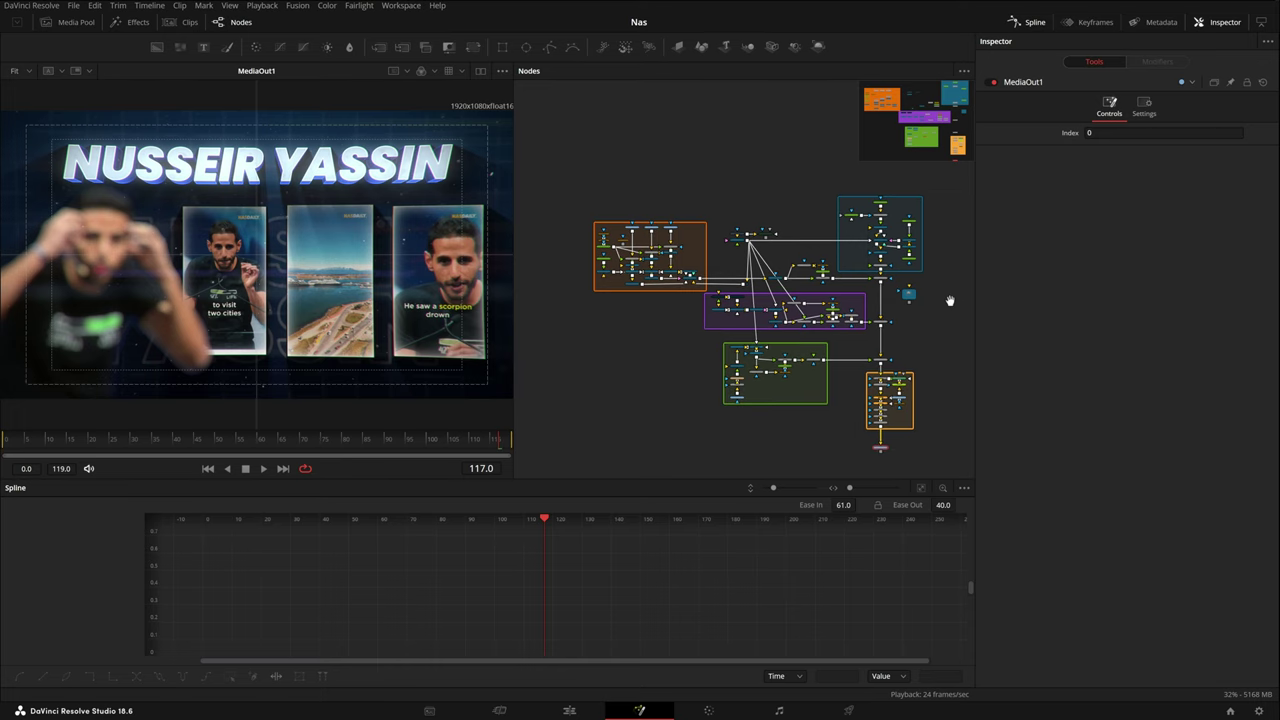